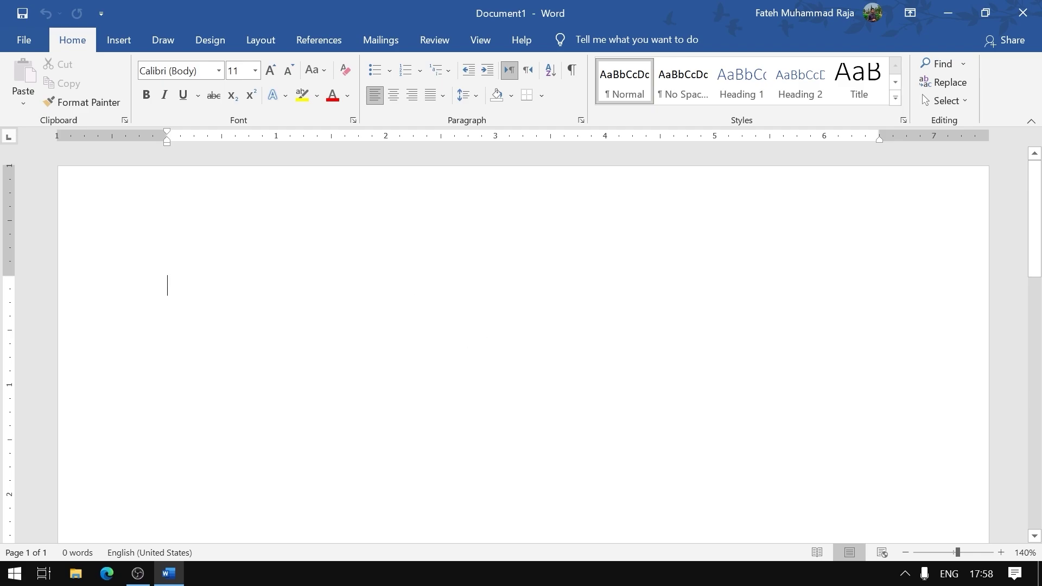
# - Draw a 1.79" by 1.69" blue isosceles triangle on the page, left of centre
pyautogui.click(125, 42)
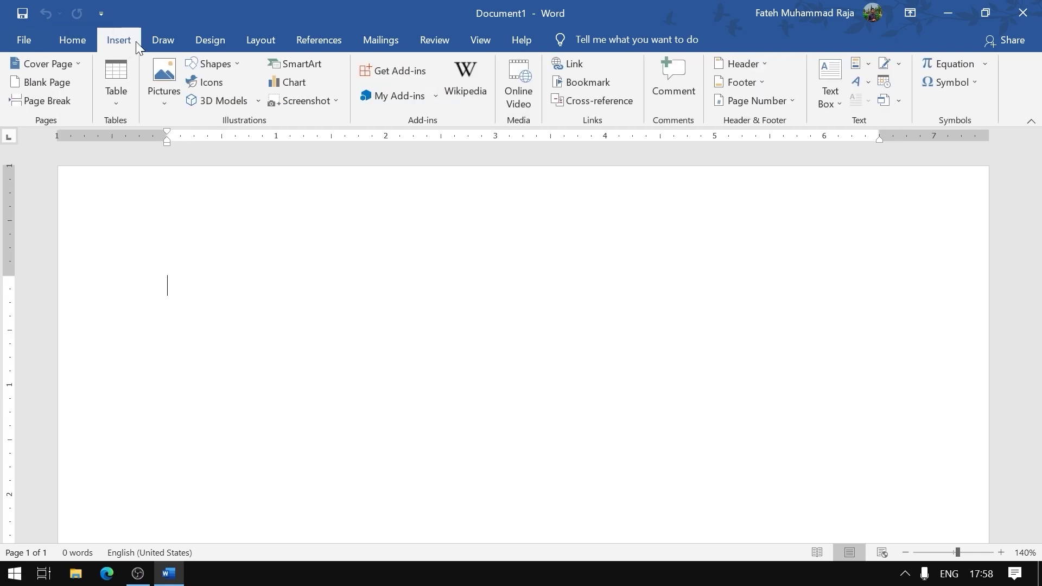
pyautogui.click(242, 64)
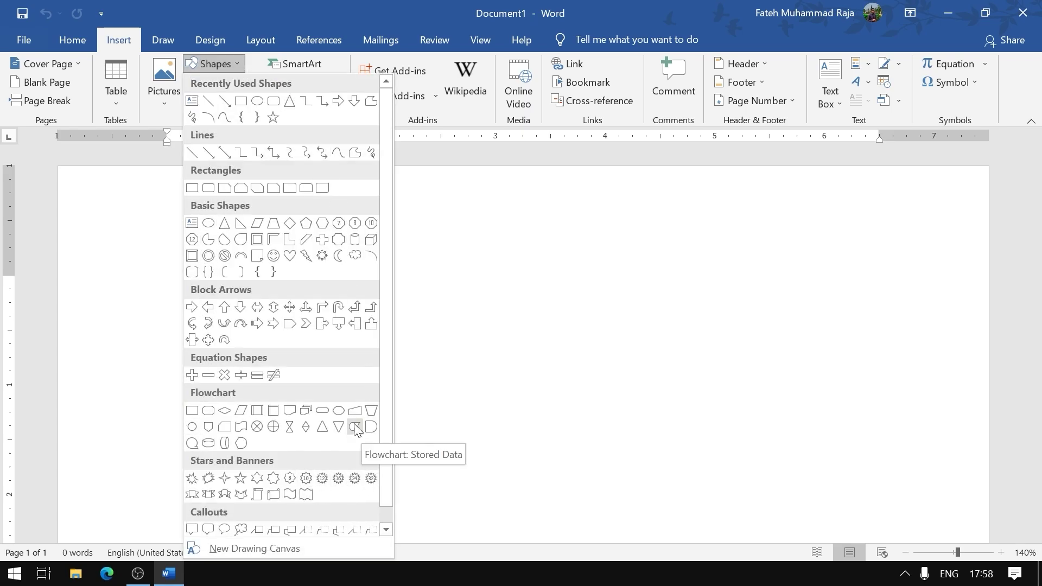
pyautogui.click(240, 223)
pyautogui.moveTo(268, 234); pyautogui.dragTo(443, 422)
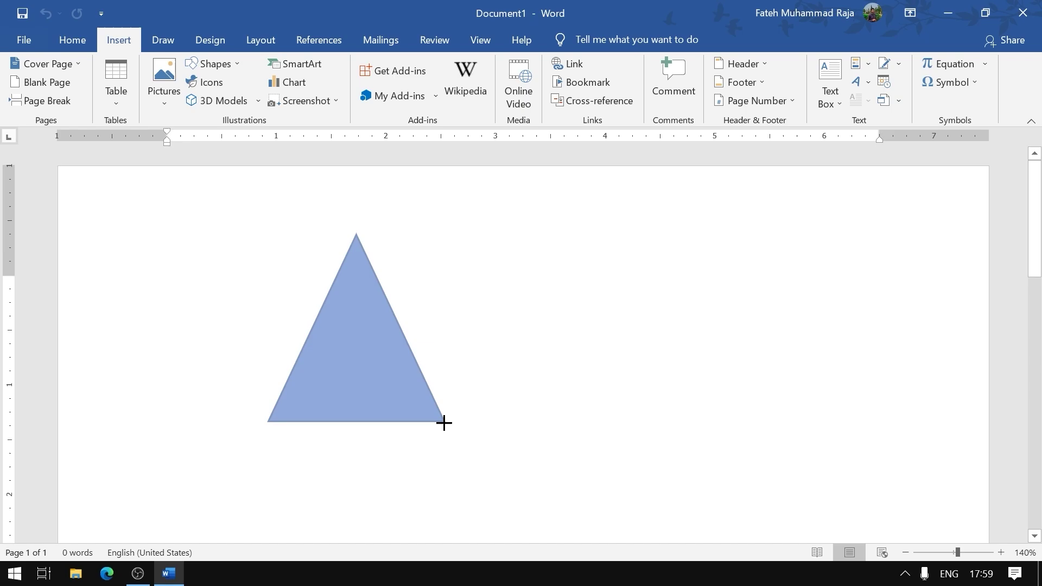
pyautogui.moveTo(443, 422); pyautogui.dragTo(454, 431)
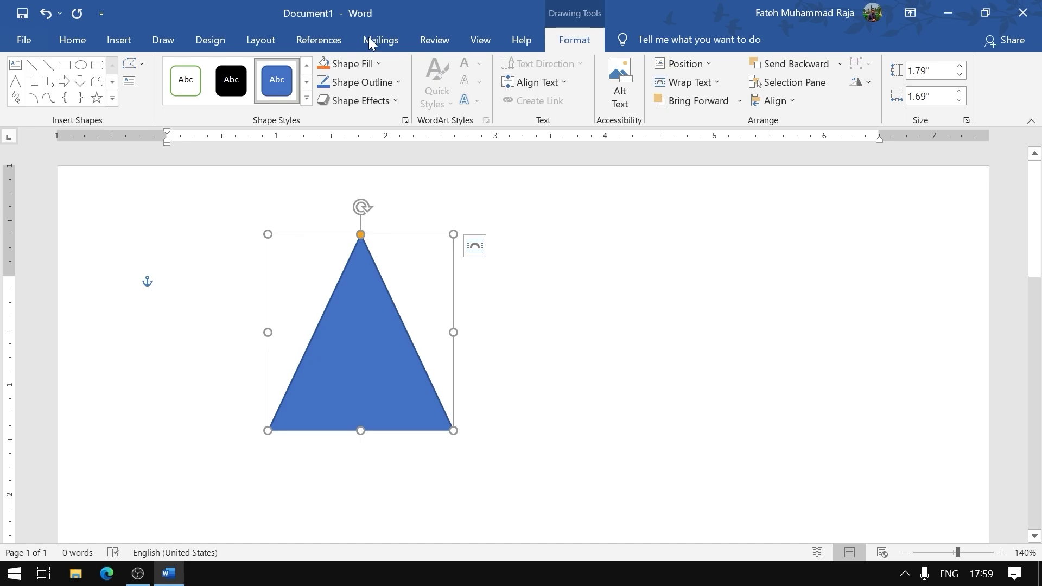
# - Draw a 1.7" by 2.45" blue rectangle to the right of the triangle, then select the triangle
pyautogui.click(109, 40)
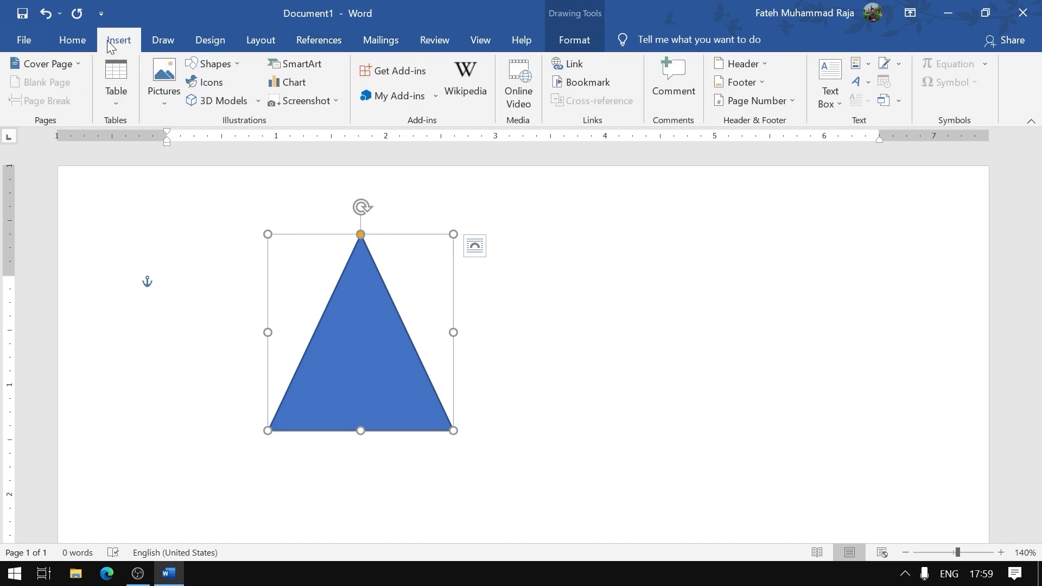
pyautogui.click(230, 64)
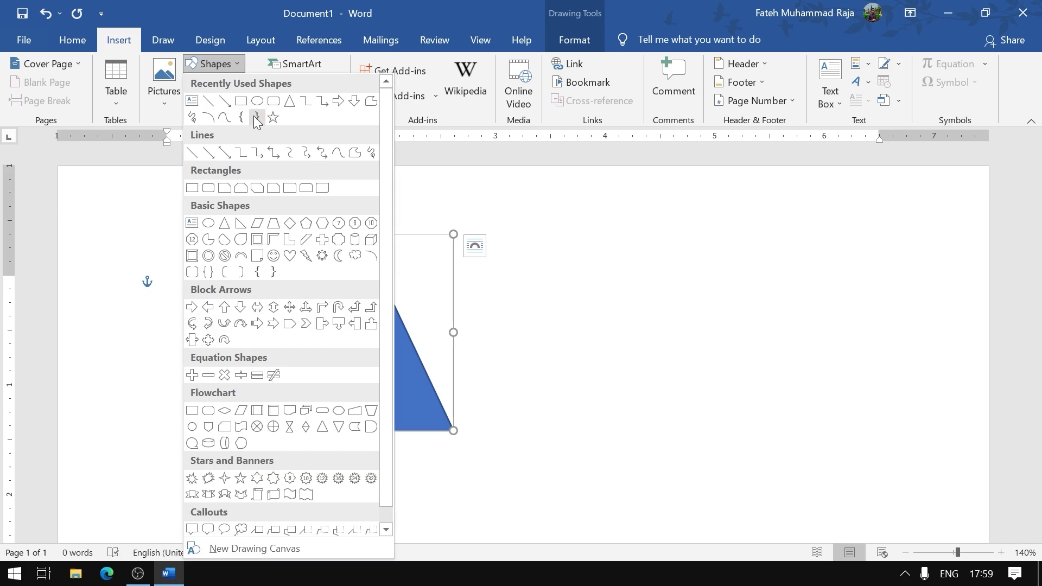
pyautogui.click(192, 188)
pyautogui.moveTo(625, 244)
pyautogui.mouseDown()
pyautogui.moveTo(814, 351)
pyautogui.moveTo(895, 431)
pyautogui.mouseUp()
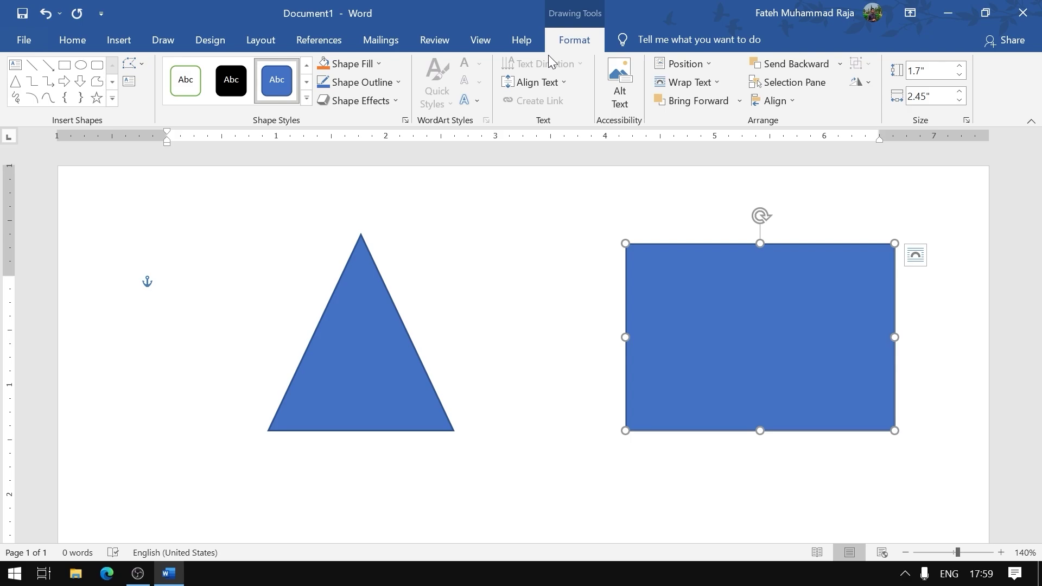
pyautogui.click(374, 322)
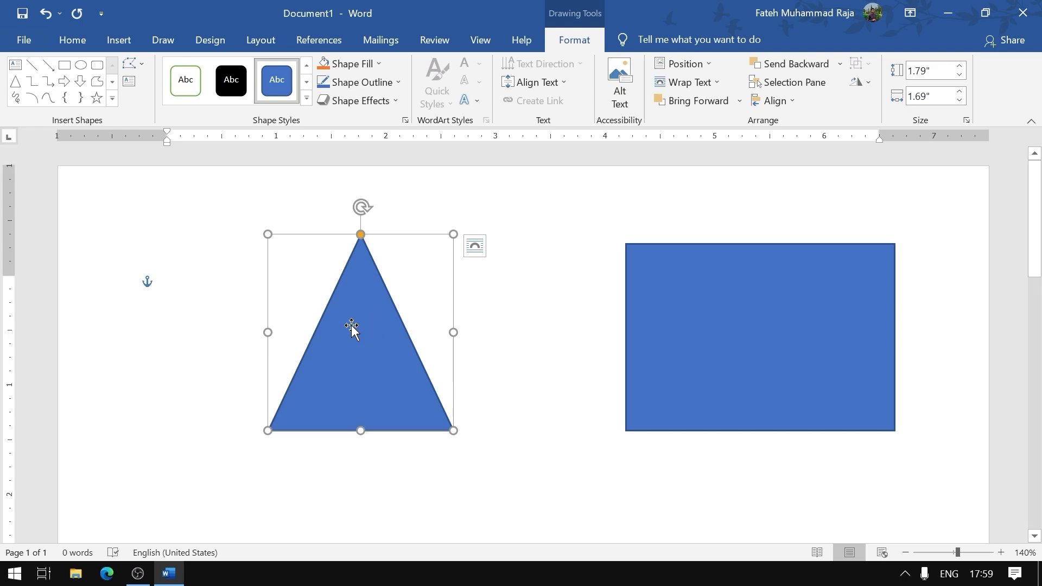
# - Give the triangle a green gradient style and swap it to the right of the rectangle
pyautogui.click(307, 99)
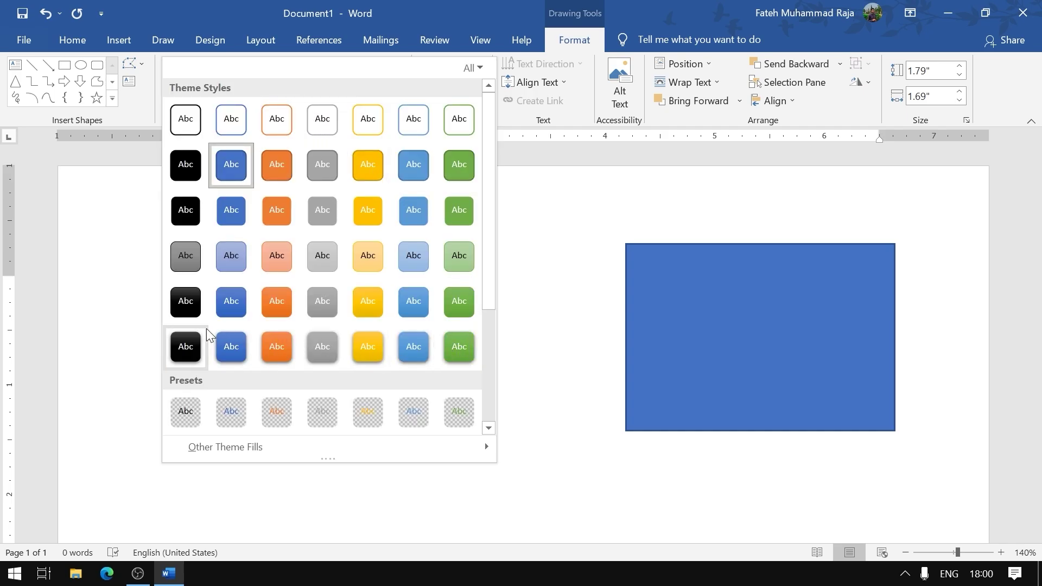
pyautogui.click(458, 341)
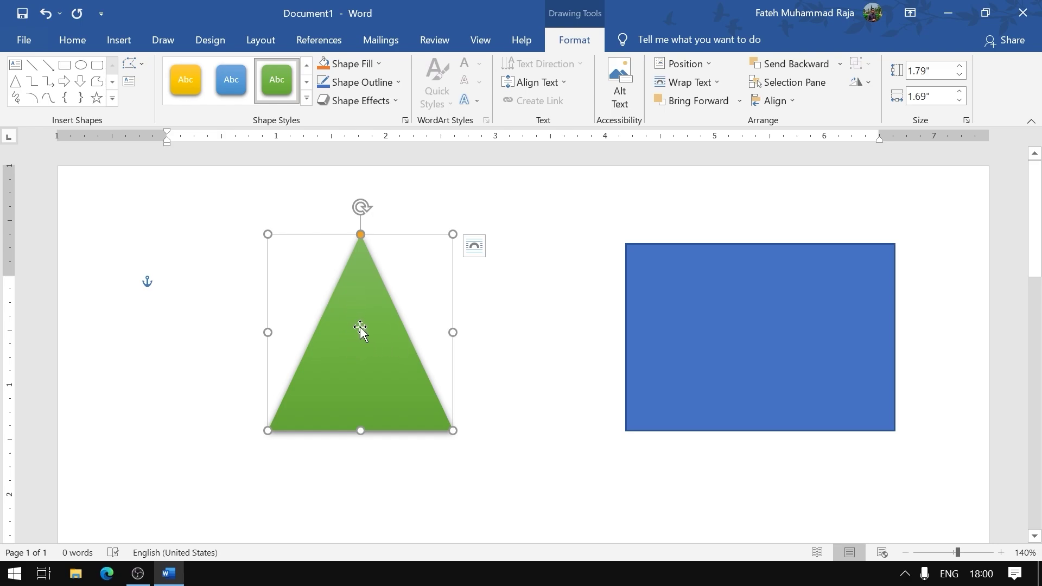
pyautogui.moveTo(360, 327)
pyautogui.mouseDown()
pyautogui.moveTo(576, 319)
pyautogui.moveTo(578, 347)
pyautogui.mouseUp()
pyautogui.click(792, 312)
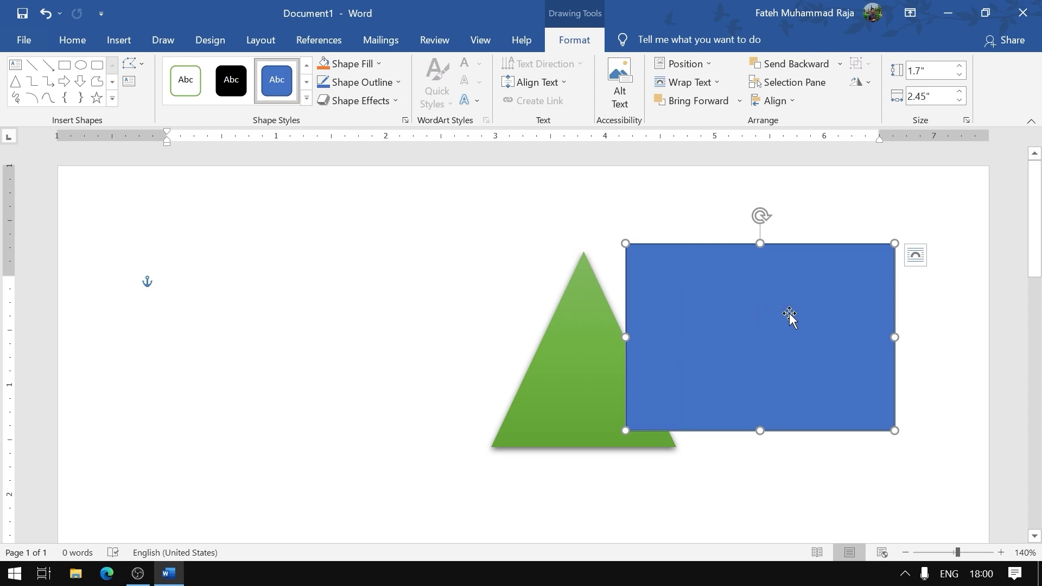
pyautogui.moveTo(790, 314); pyautogui.dragTo(308, 326)
pyautogui.moveTo(597, 361); pyautogui.dragTo(842, 323)
# - Restyle the triangle with the orange Intense Effect and move the rectangle toward the page centre
pyautogui.click(307, 98)
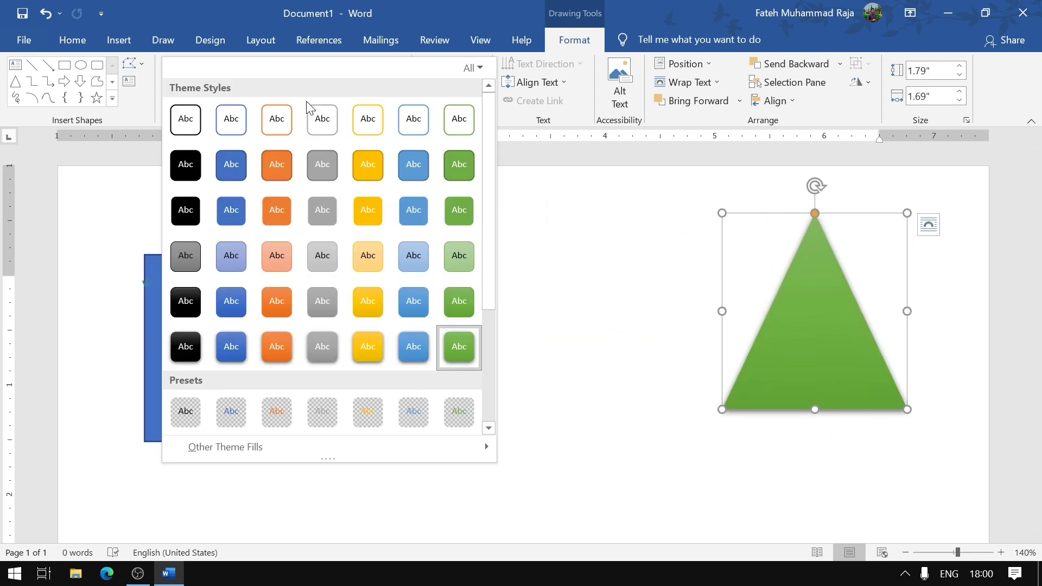
pyautogui.click(281, 360)
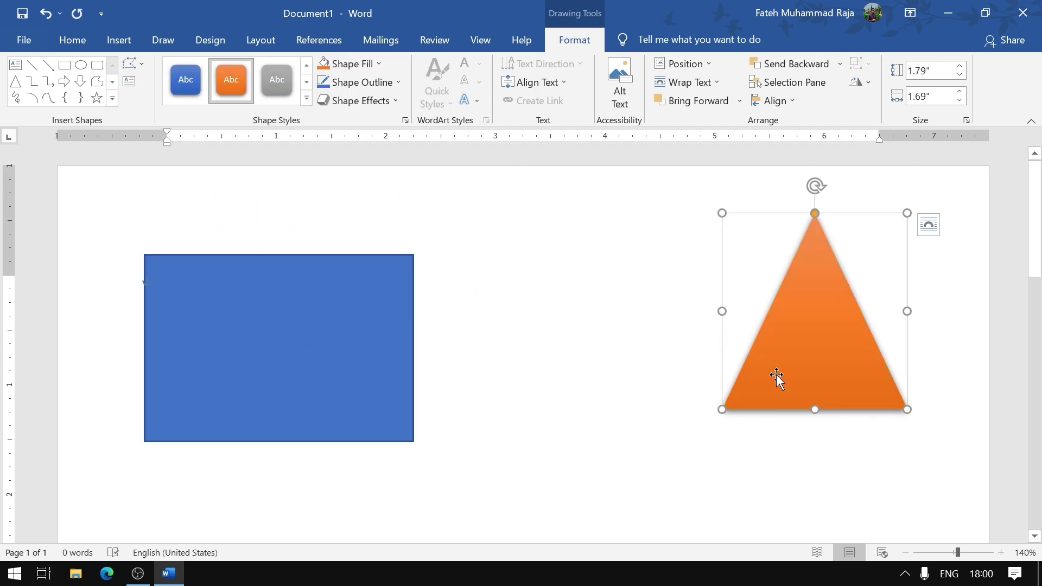
pyautogui.click(306, 98)
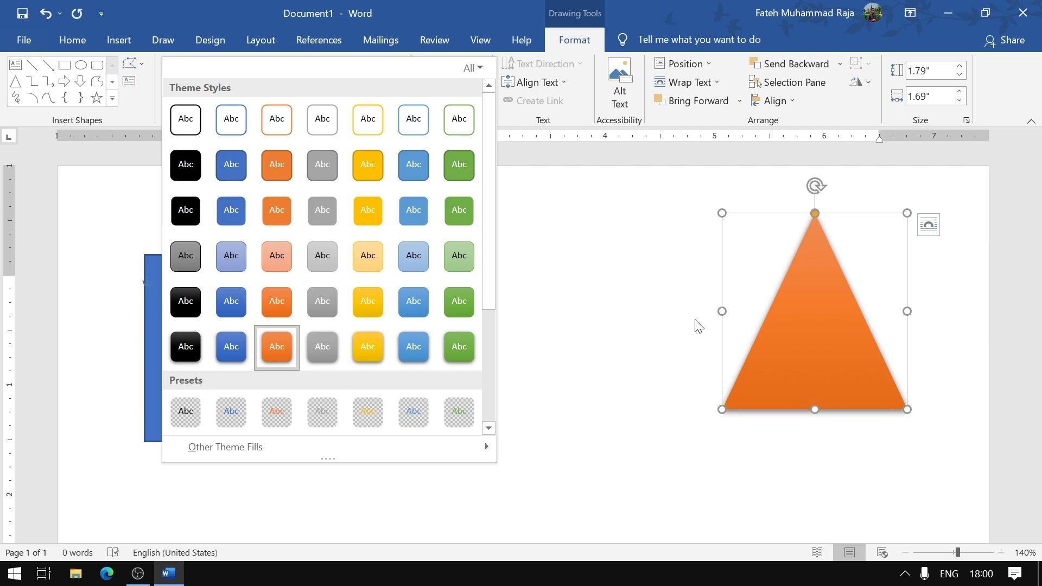
pyautogui.click(831, 344)
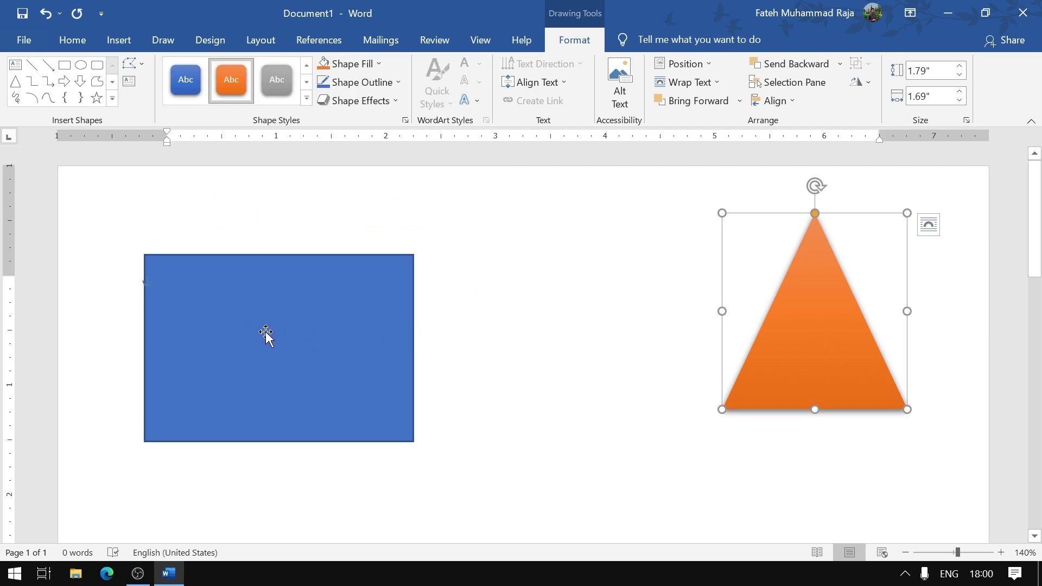
pyautogui.moveTo(266, 334); pyautogui.dragTo(439, 346)
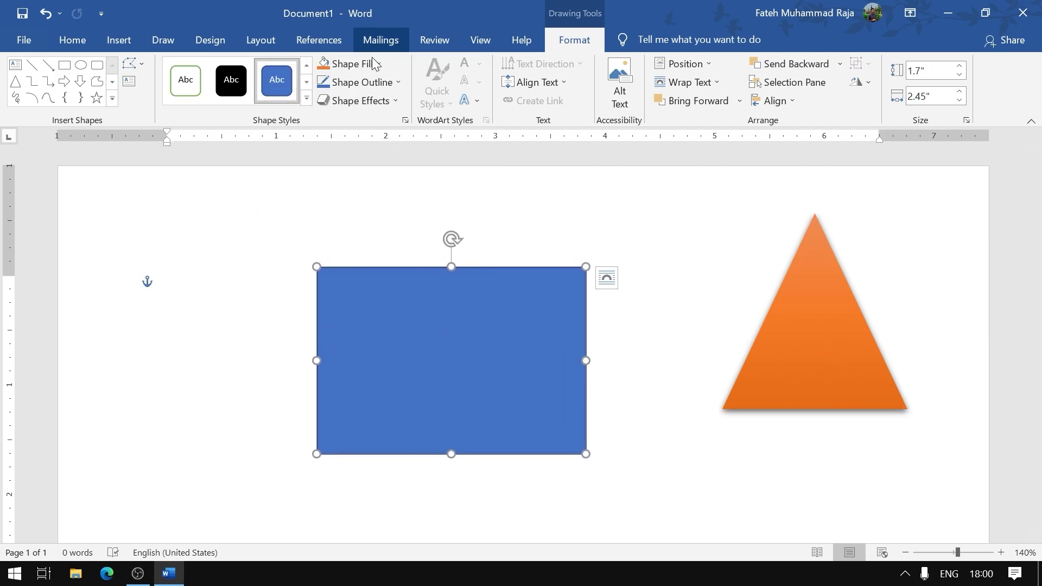
pyautogui.click(305, 100)
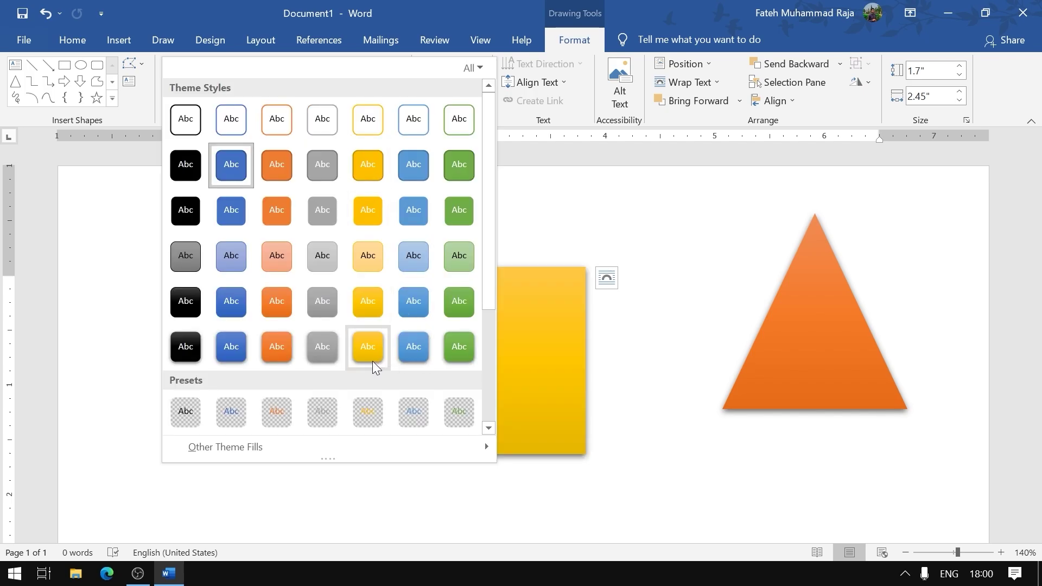
pyautogui.click(561, 321)
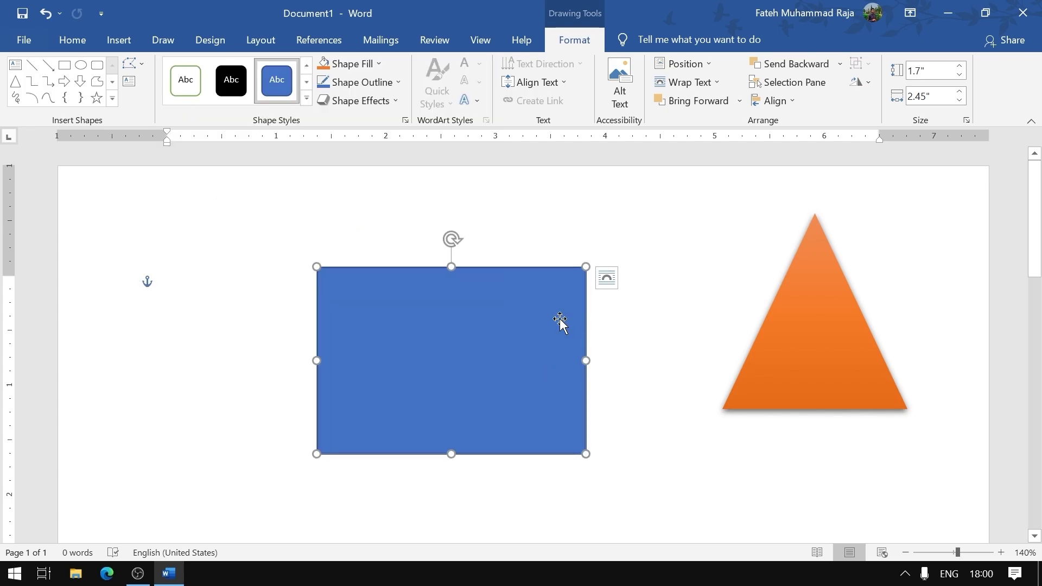
pyautogui.click(306, 99)
pyautogui.click(546, 345)
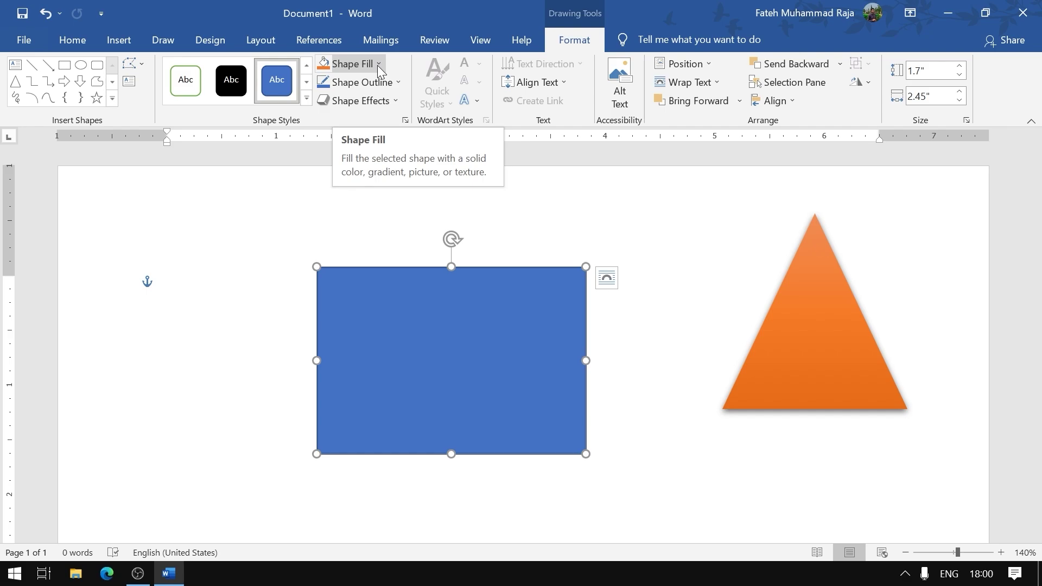
# - Fill the rectangle with standard green, then change it to No Fill
pyautogui.click(379, 66)
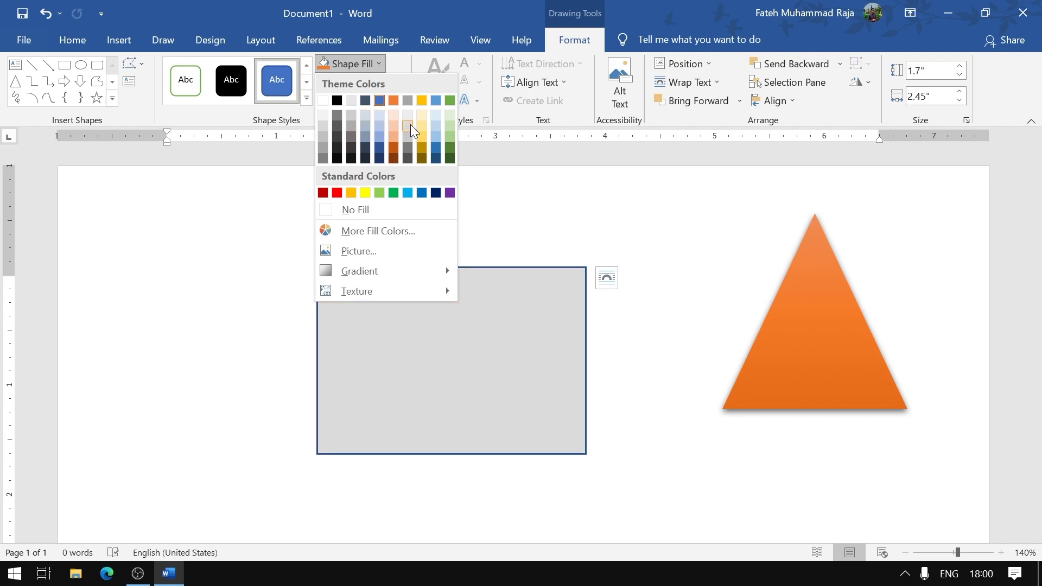
pyautogui.click(394, 192)
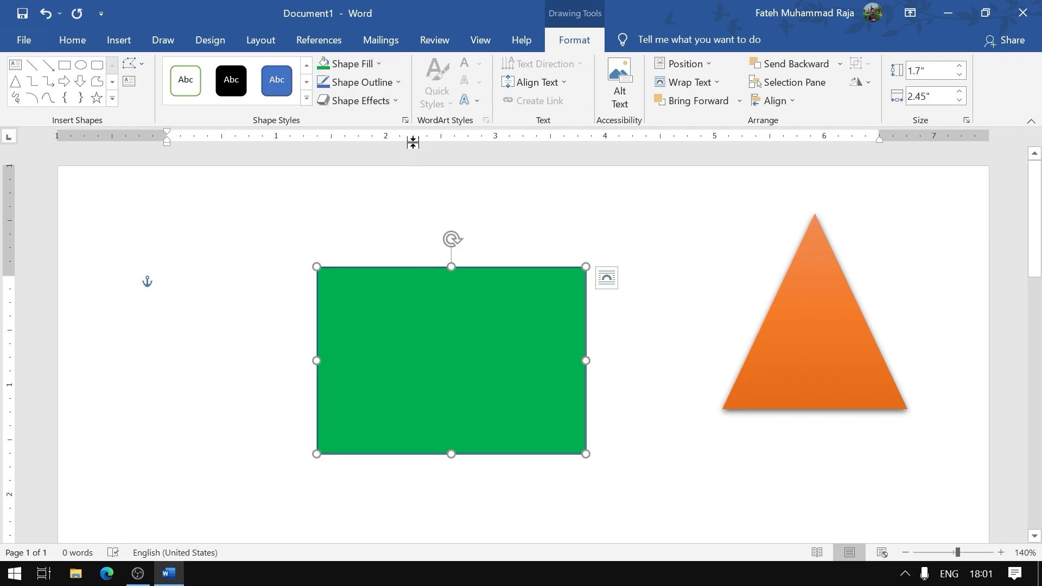
pyautogui.click(378, 65)
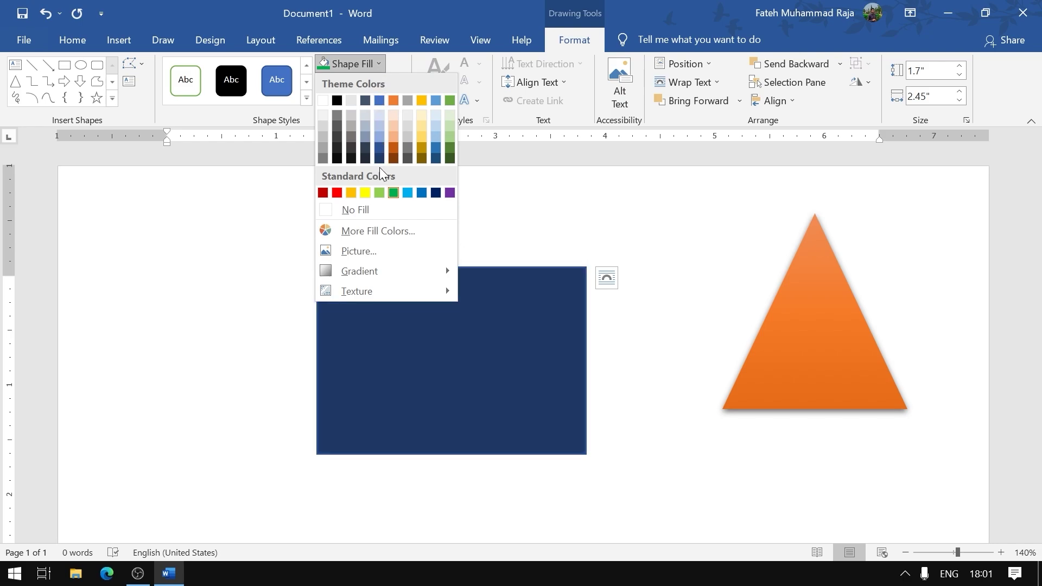
pyautogui.click(386, 209)
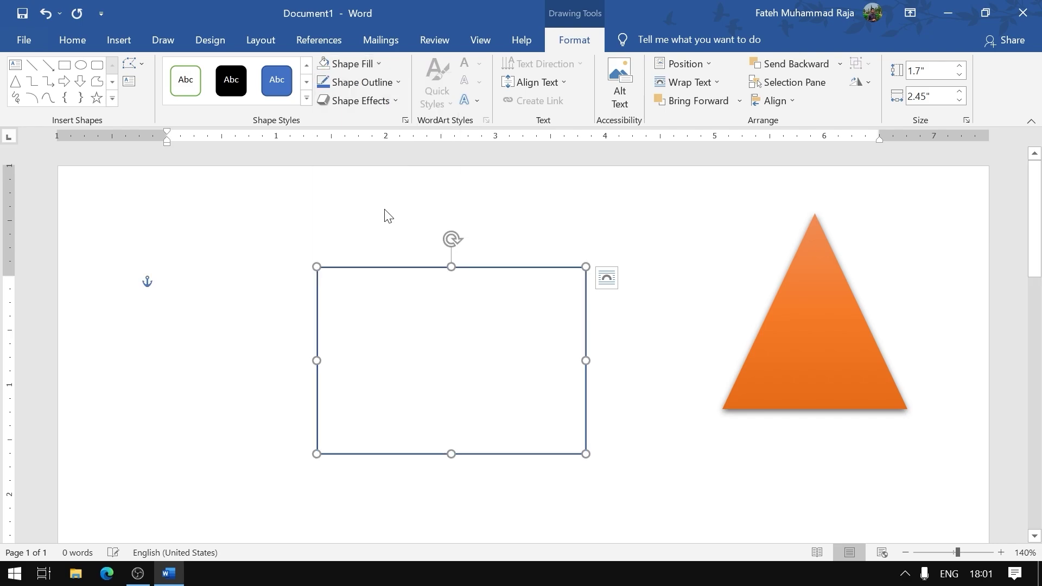
pyautogui.click(379, 64)
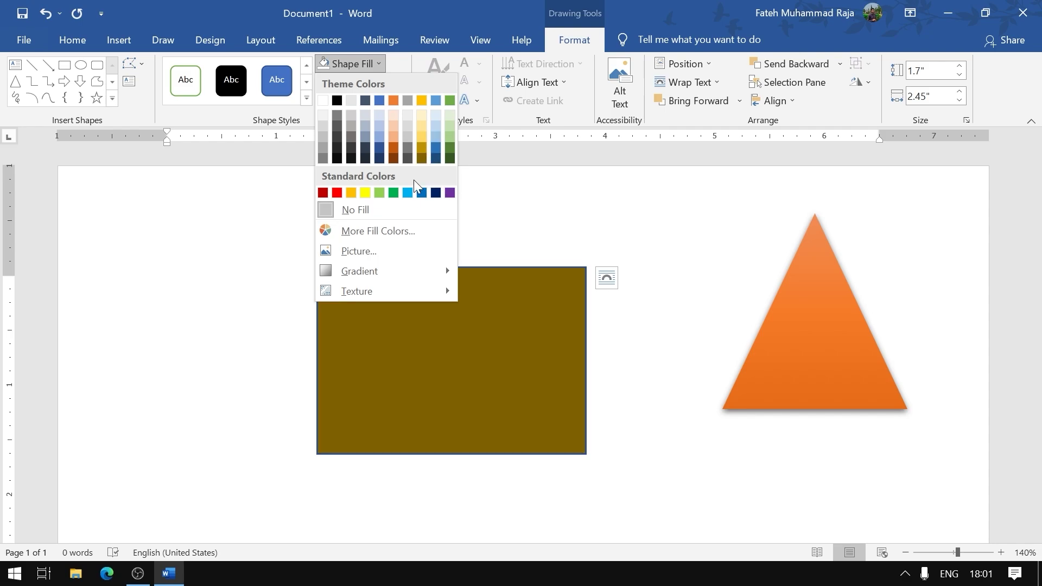
# - Give the rectangle a pink fill from More Fill Colors
pyautogui.click(407, 232)
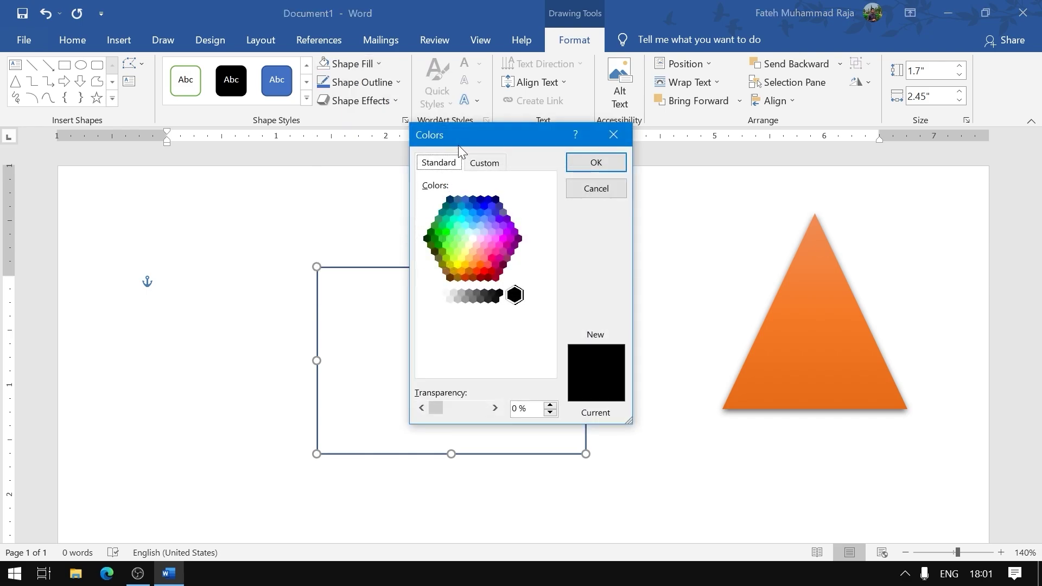
pyautogui.moveTo(457, 143)
pyautogui.mouseDown()
pyautogui.moveTo(579, 140)
pyautogui.moveTo(638, 170)
pyautogui.mouseUp()
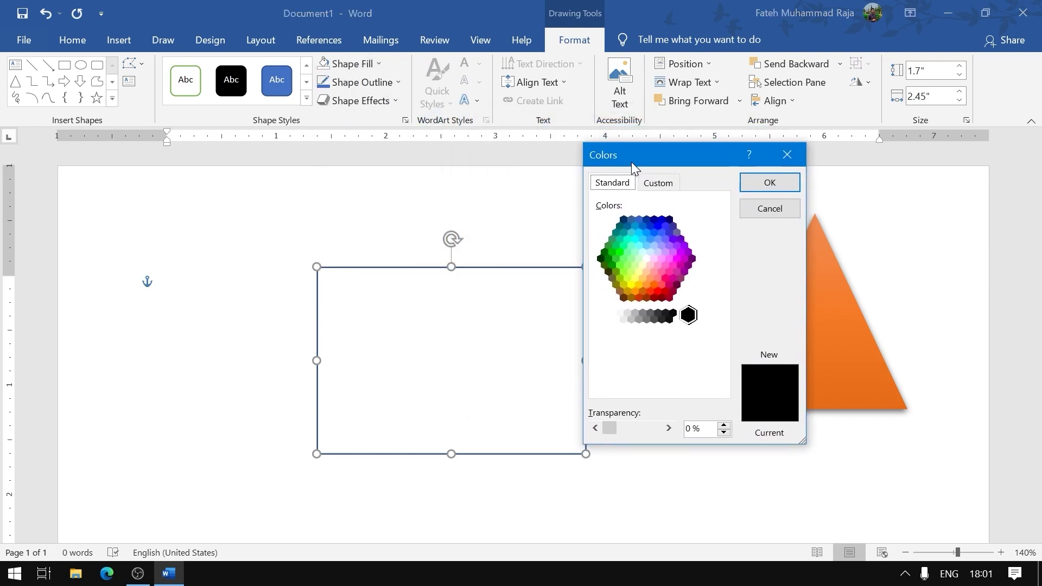
pyautogui.click(680, 269)
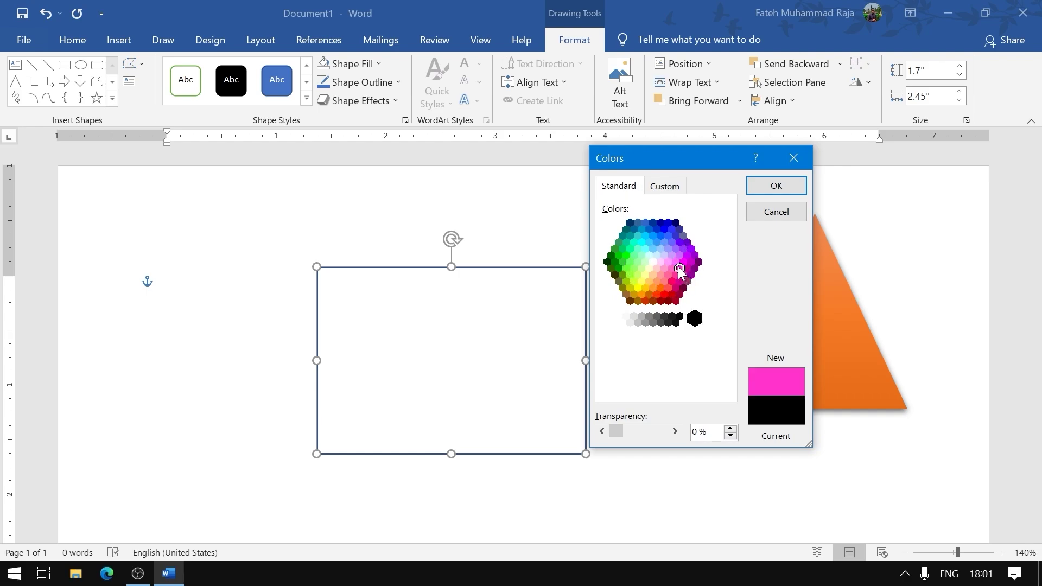
pyautogui.click(769, 190)
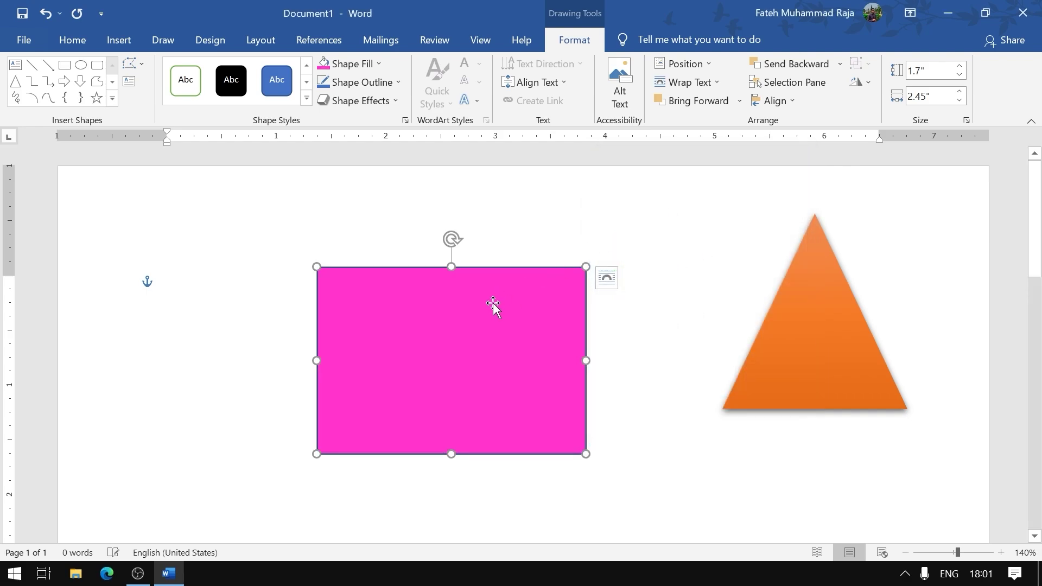
# - Mix a custom lime green (RGB 195, 225, 43, #C3E12B) and apply it as the rectangle's fill
pyautogui.click(378, 63)
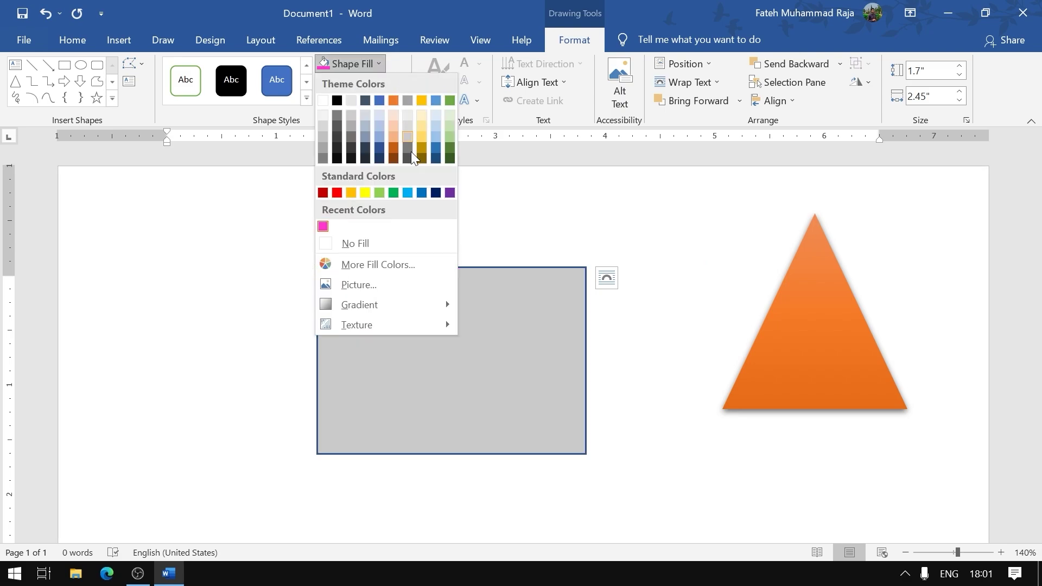
pyautogui.click(413, 264)
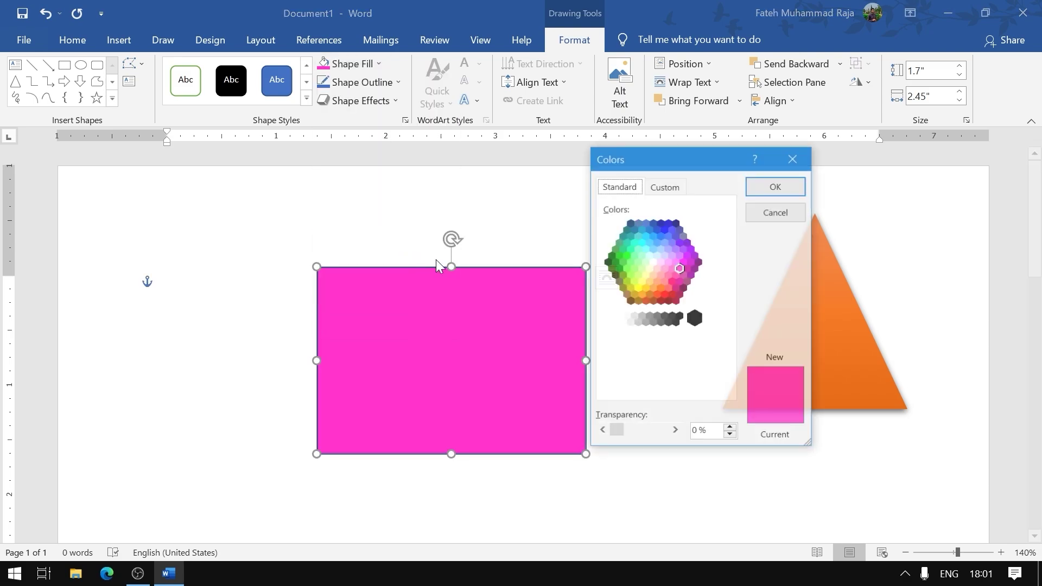
pyautogui.click(658, 242)
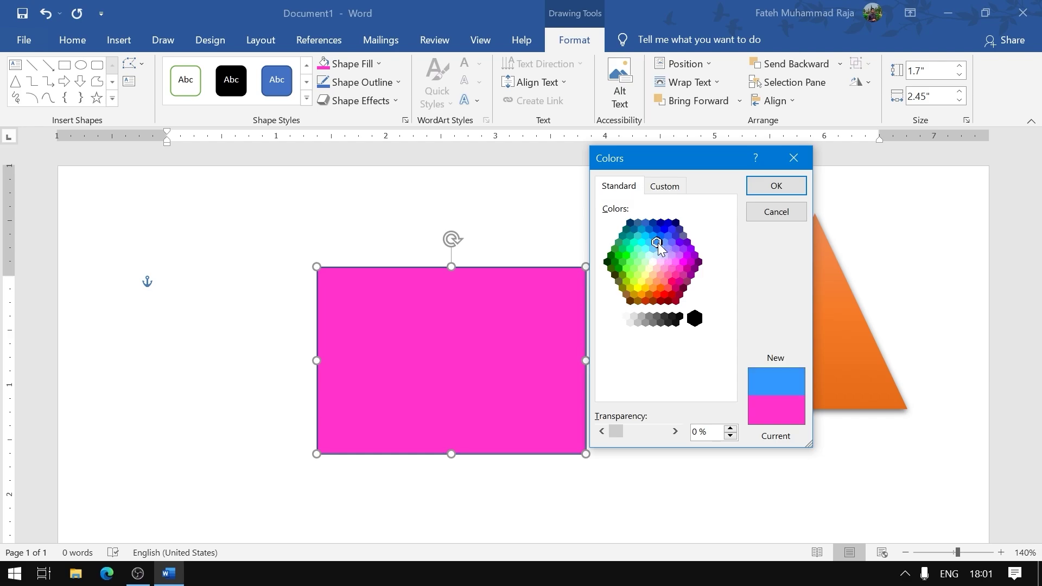
pyautogui.click(664, 188)
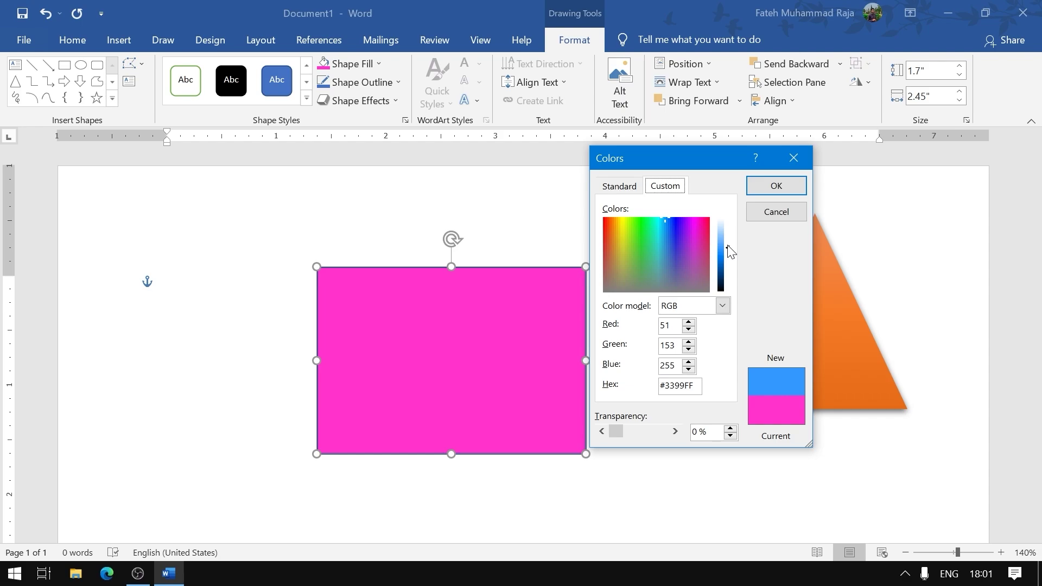
pyautogui.moveTo(729, 249)
pyautogui.mouseDown()
pyautogui.moveTo(728, 232)
pyautogui.moveTo(728, 271)
pyautogui.mouseUp()
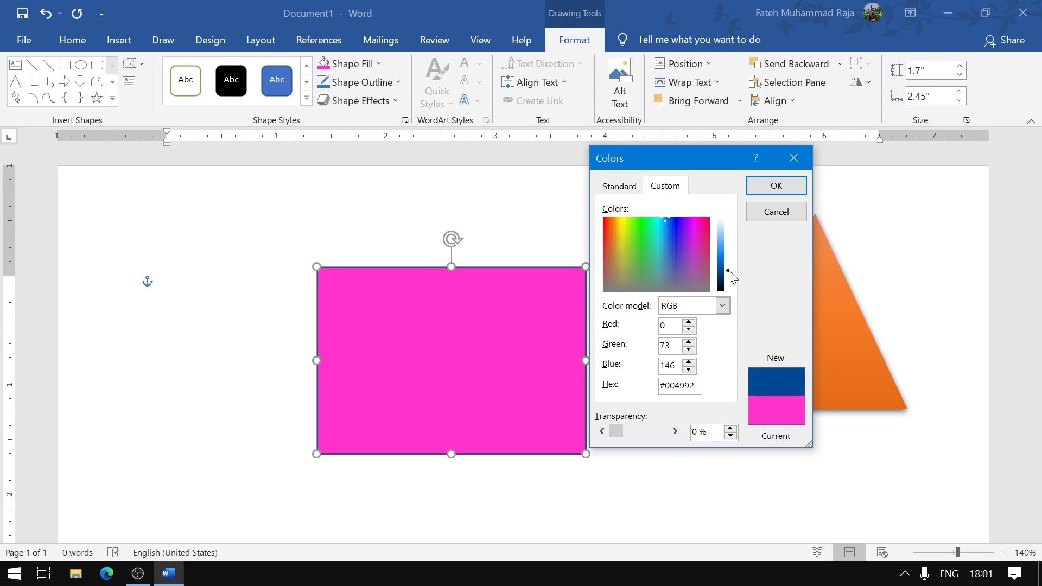
pyautogui.click(624, 237)
pyautogui.moveTo(731, 269); pyautogui.dragTo(731, 254)
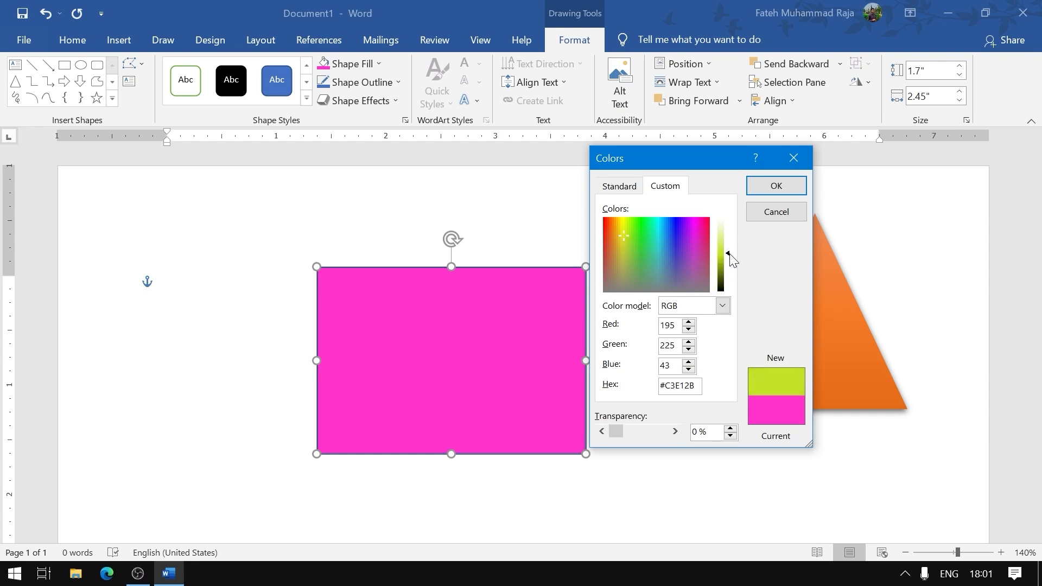
pyautogui.click(765, 187)
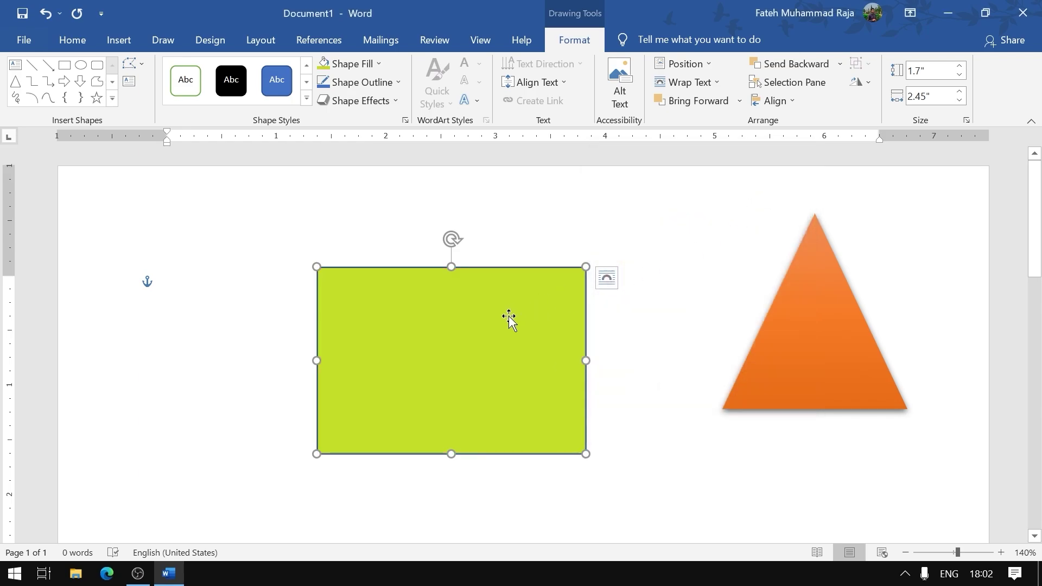
# - Fill the rectangle with picture 1103130 from Data (D:) > Images > Download
pyautogui.click(380, 63)
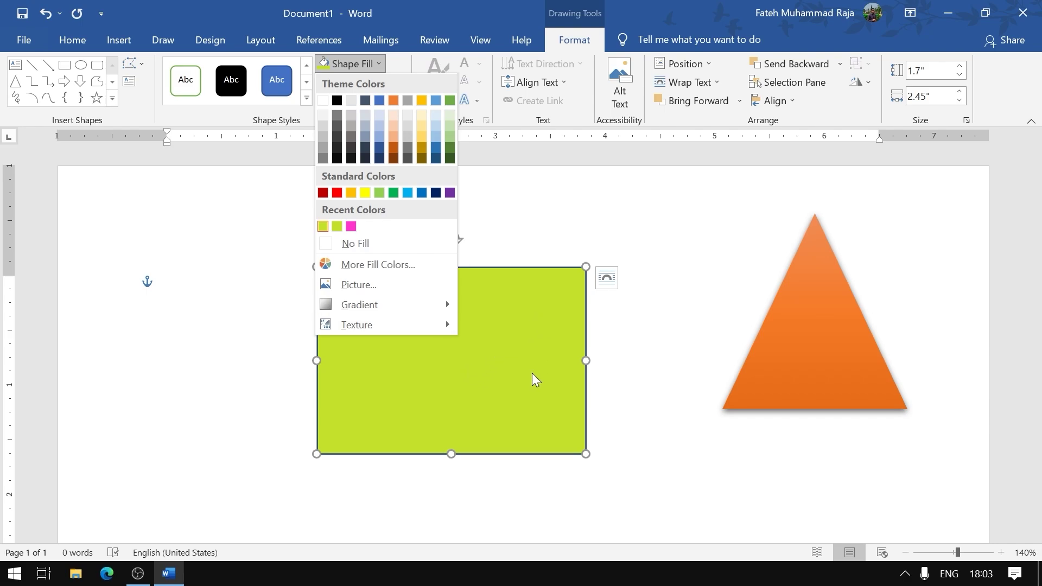
pyautogui.click(392, 289)
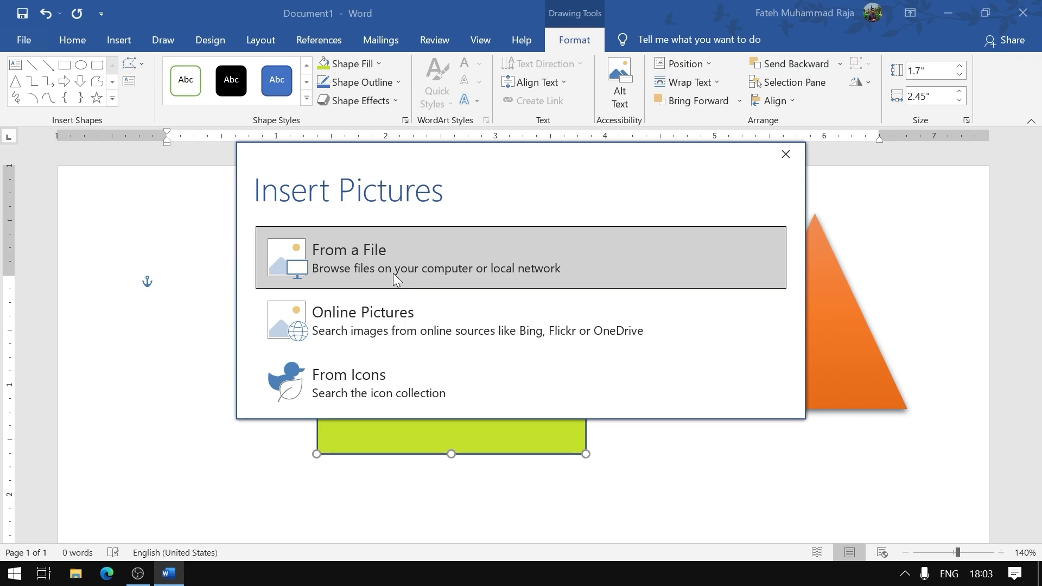
pyautogui.click(379, 265)
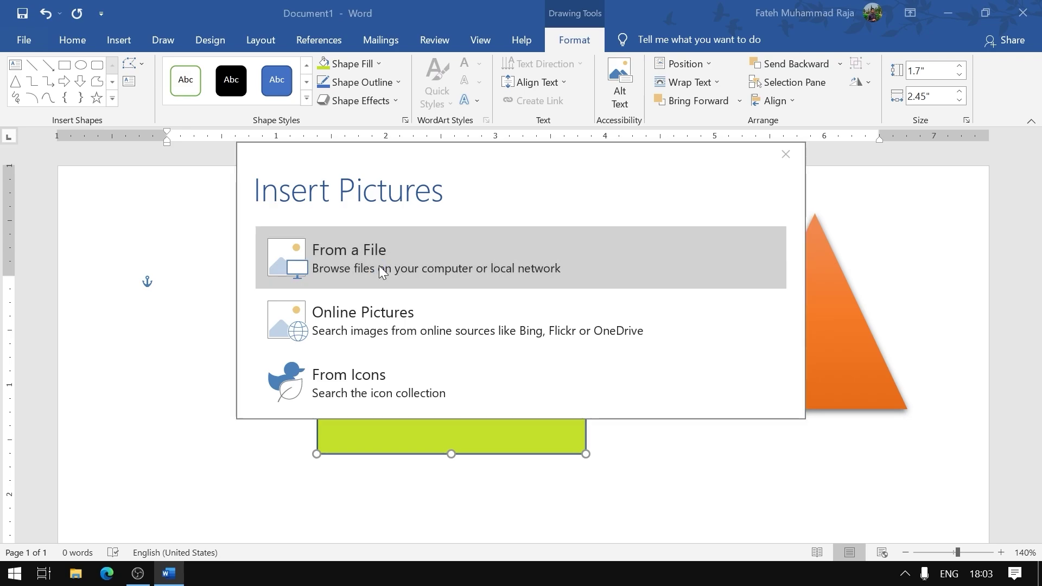
pyautogui.moveTo(324, 14); pyautogui.dragTo(730, 76)
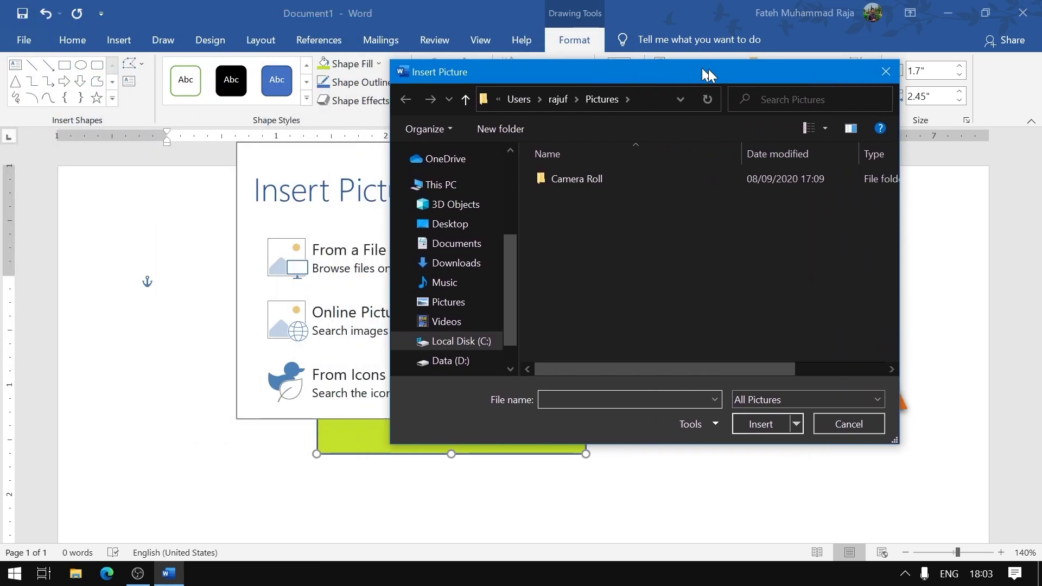
pyautogui.moveTo(533, 289); pyautogui.dragTo(535, 323)
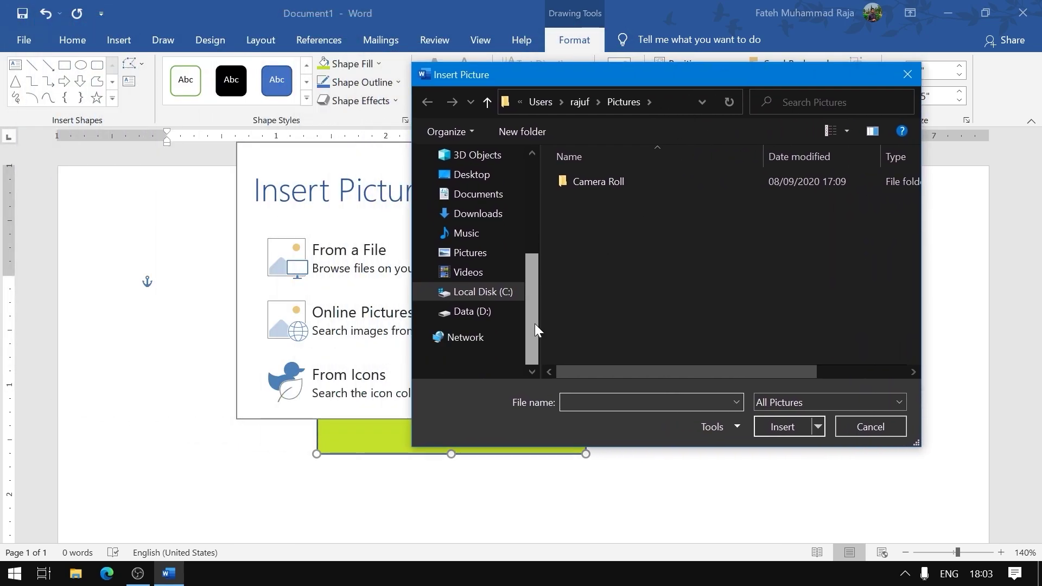
pyautogui.click(506, 314)
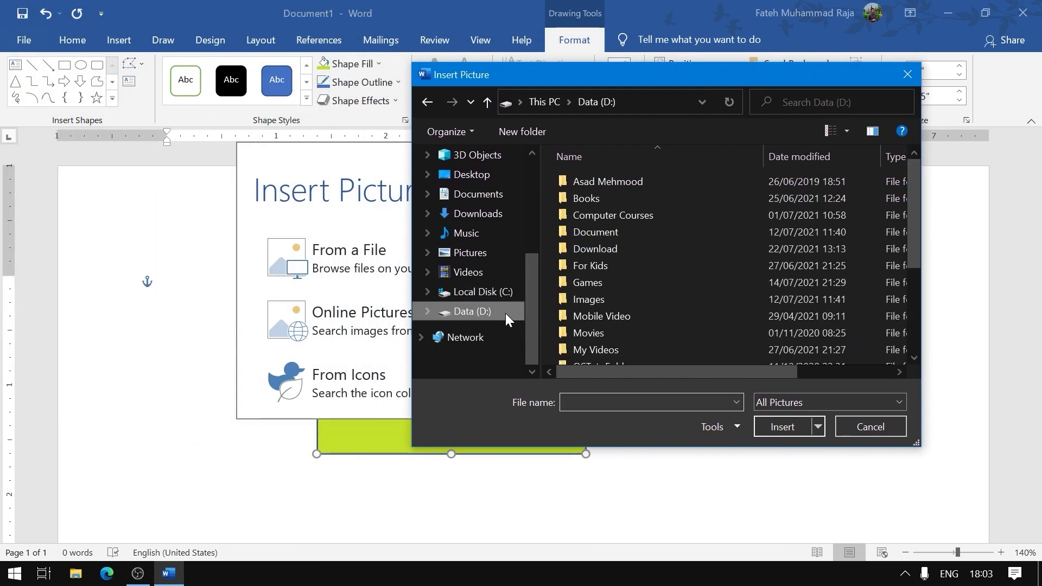
pyautogui.doubleClick(592, 304)
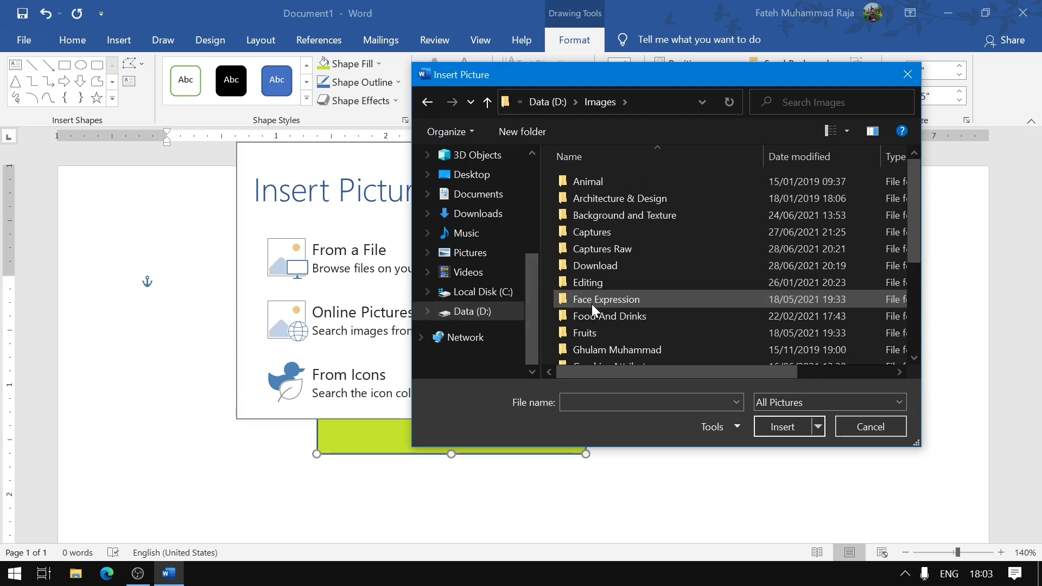
pyautogui.doubleClick(597, 269)
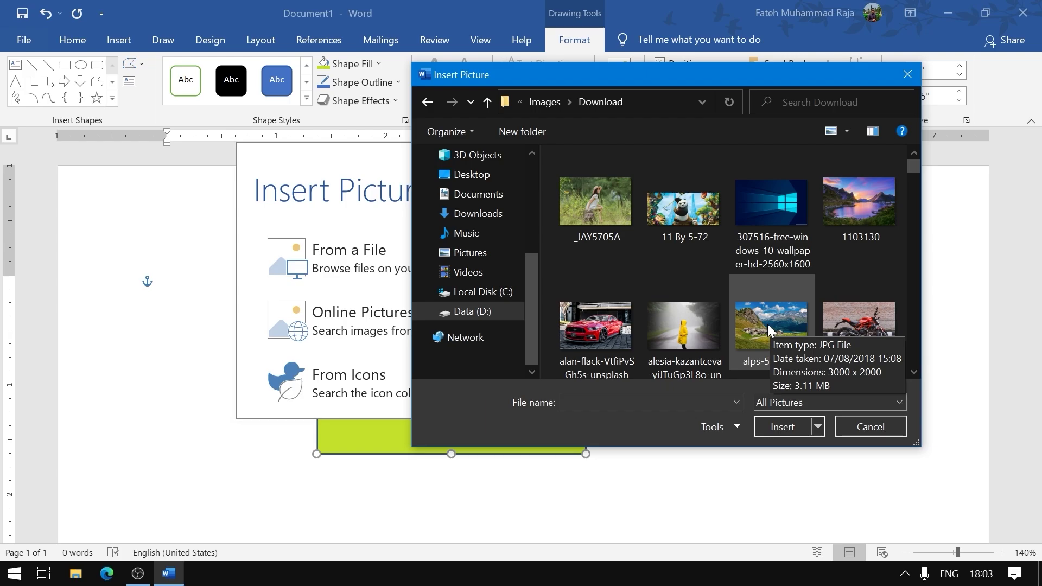
pyautogui.click(854, 224)
pyautogui.click(800, 422)
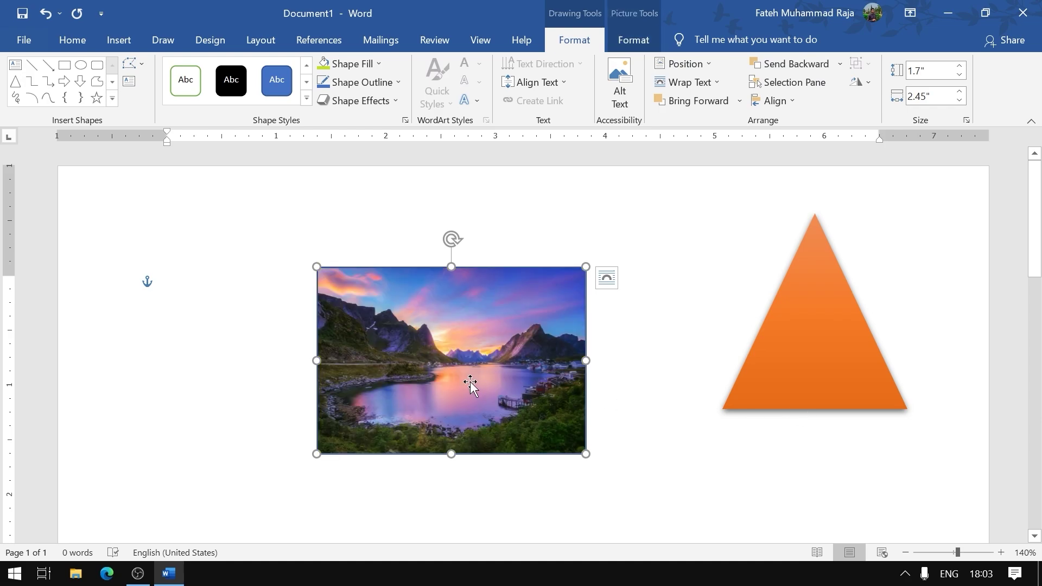
# - Shift both shapes slightly left and fill the triangle with the butterflies-6017914 photo
pyautogui.moveTo(470, 383); pyautogui.dragTo(437, 371)
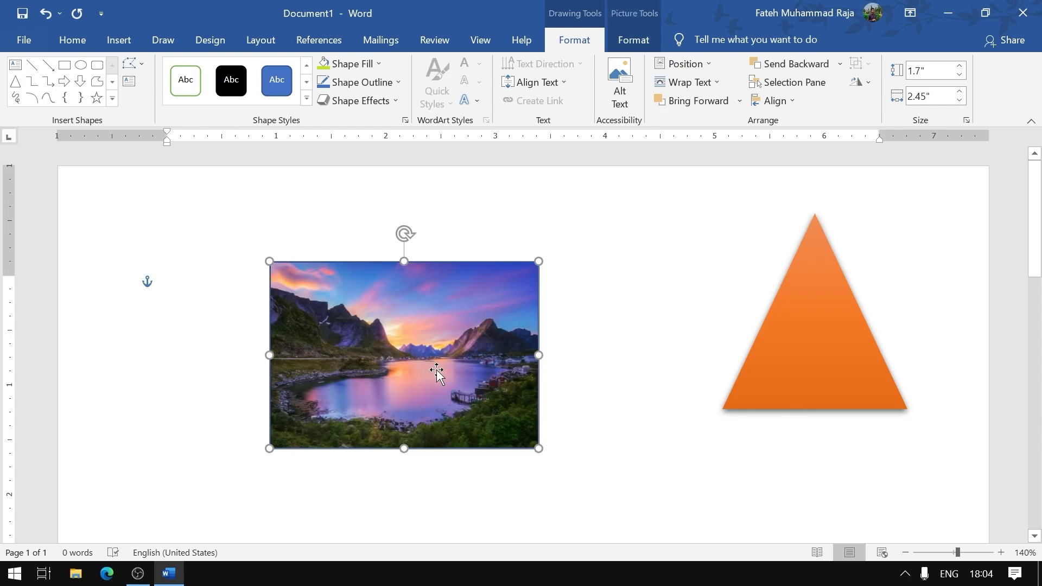
pyautogui.moveTo(819, 345); pyautogui.dragTo(771, 353)
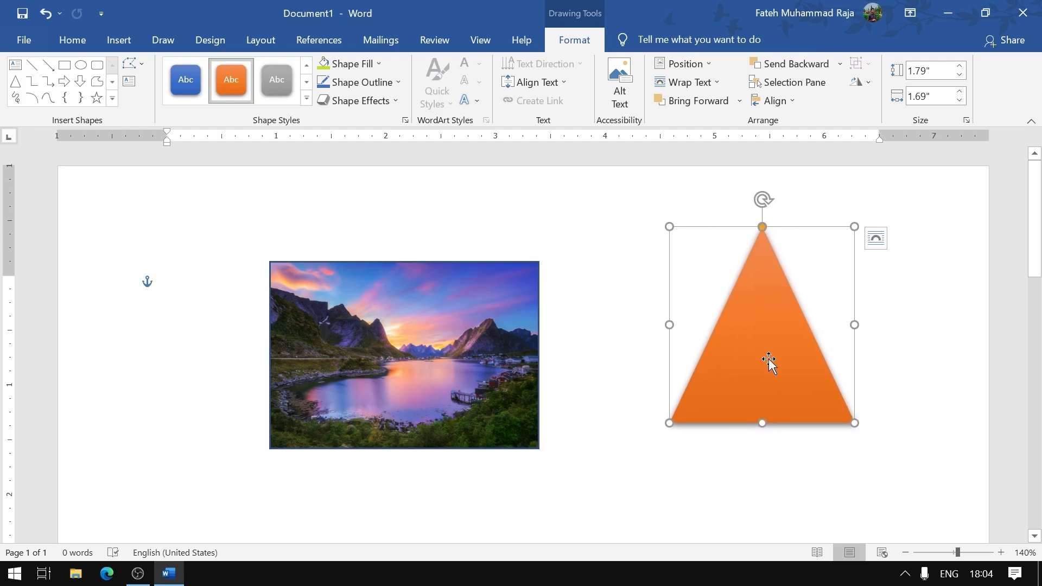
pyautogui.click(382, 63)
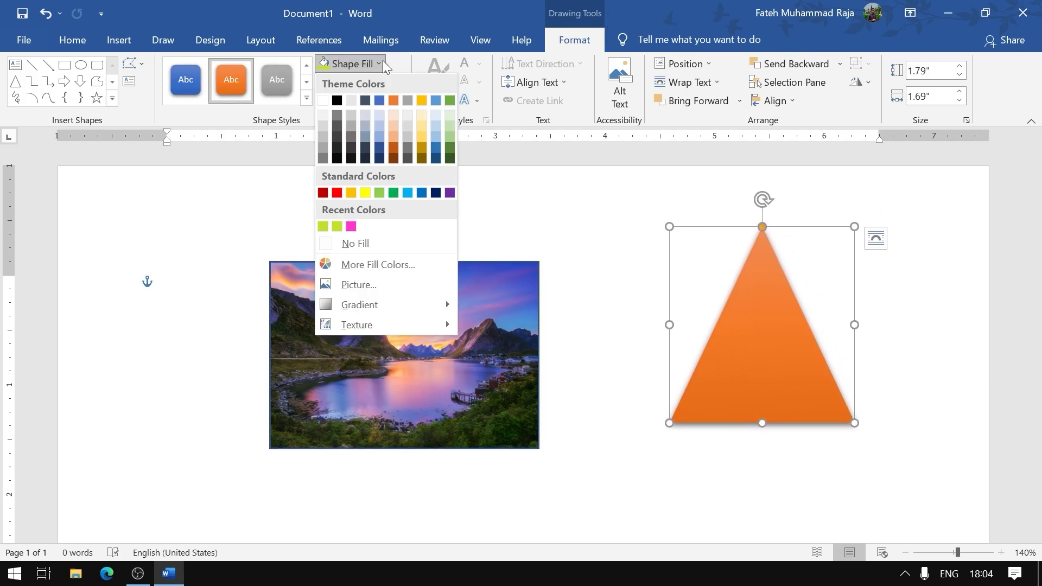
pyautogui.click(399, 288)
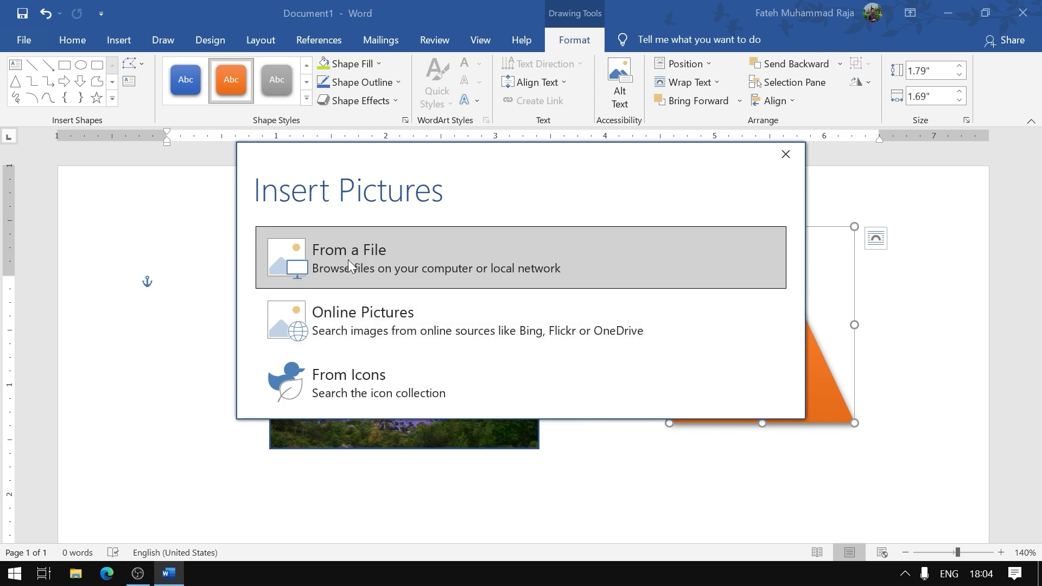
pyautogui.click(412, 254)
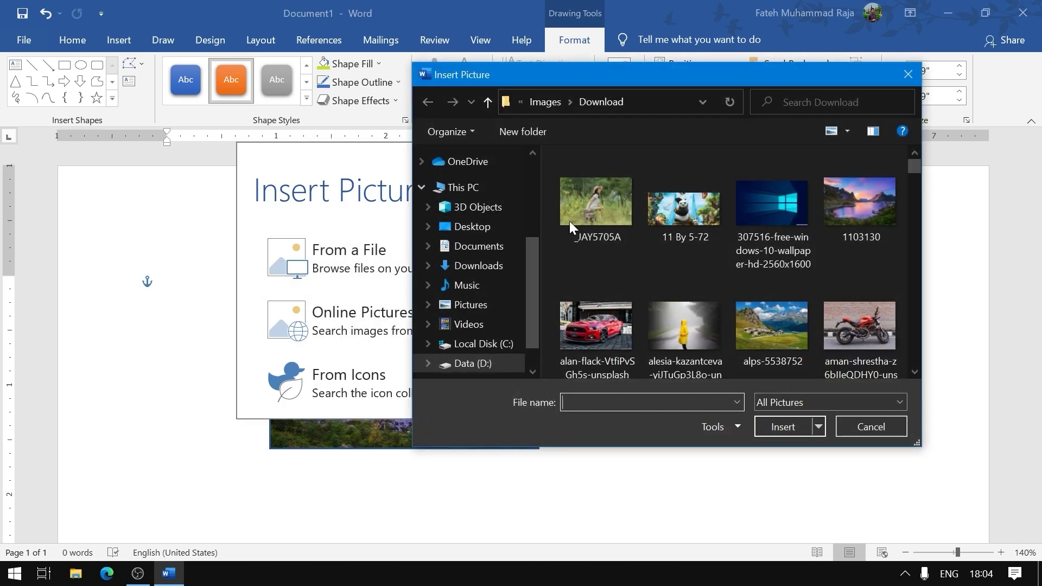
pyautogui.moveTo(528, 301); pyautogui.dragTo(532, 316)
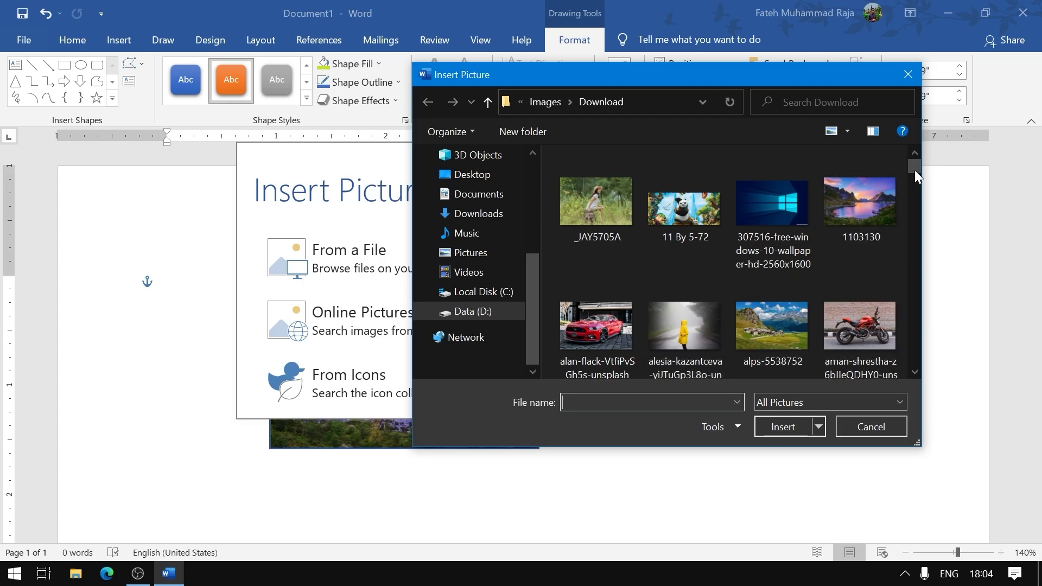
pyautogui.scroll(-2, 914, 170)
pyautogui.moveTo(917, 174); pyautogui.dragTo(917, 187)
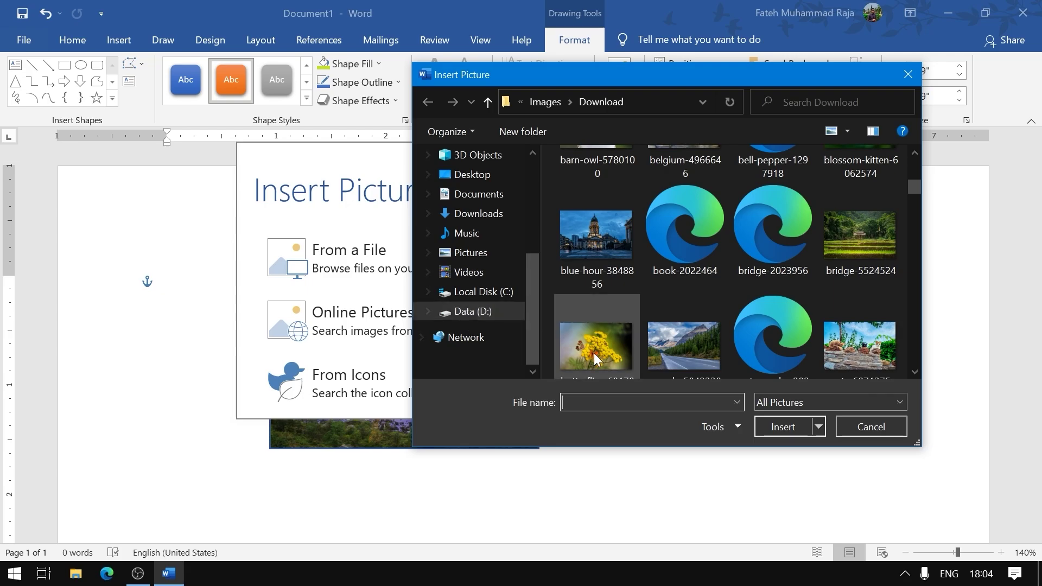
pyautogui.moveTo(597, 347)
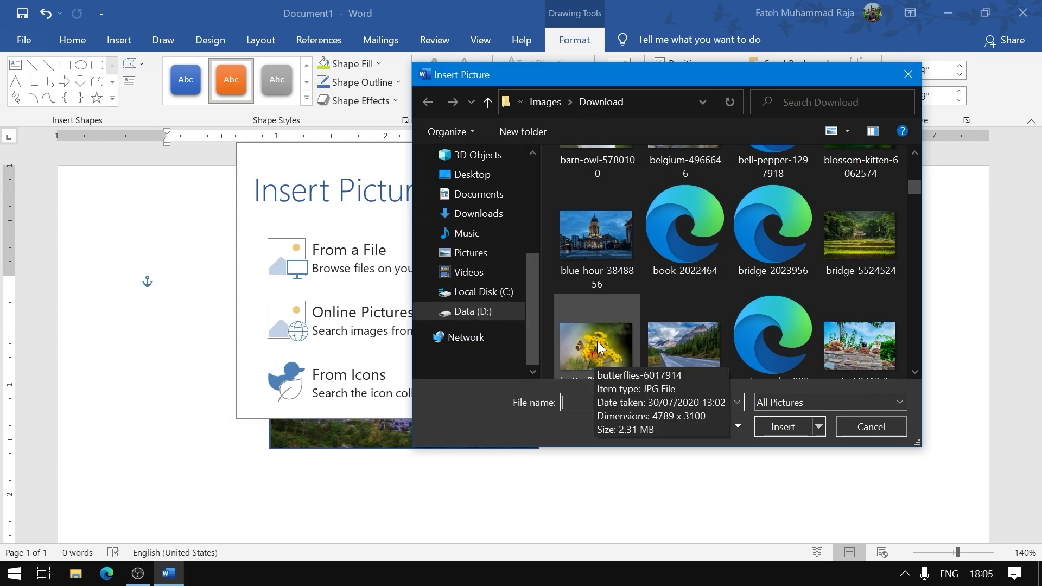
pyautogui.click(597, 341)
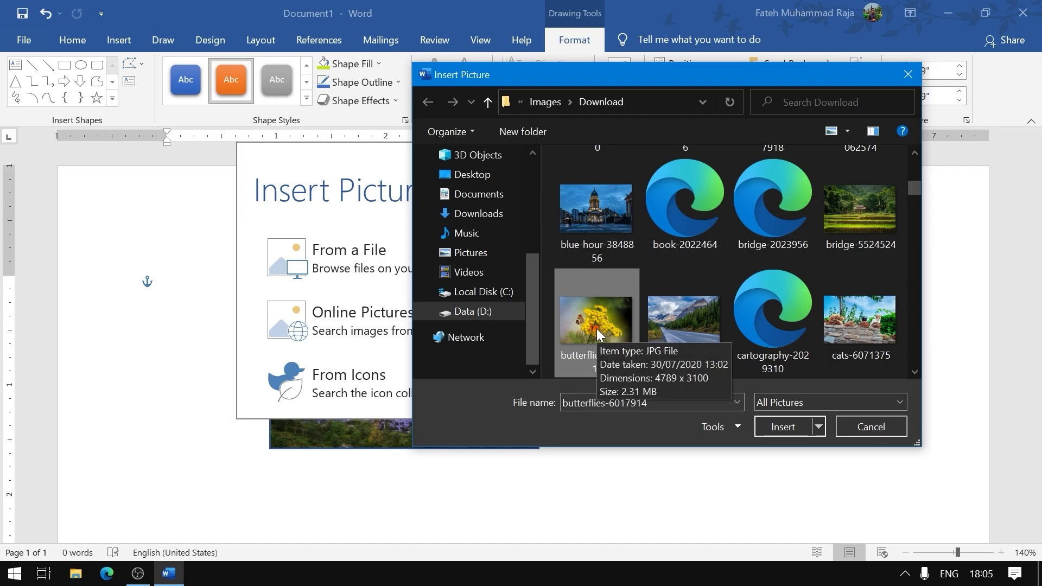
pyautogui.click(784, 426)
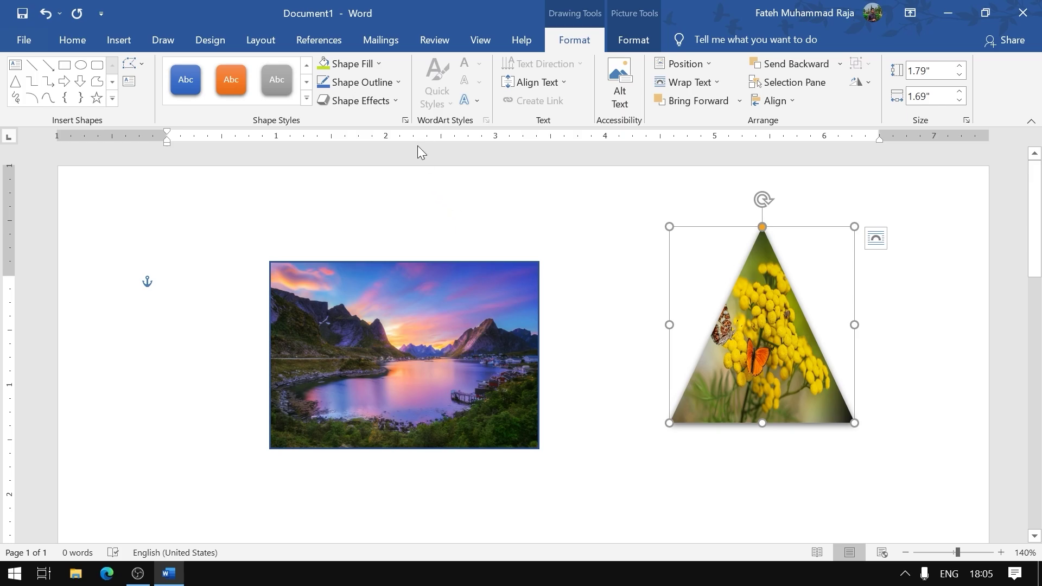
pyautogui.click(383, 64)
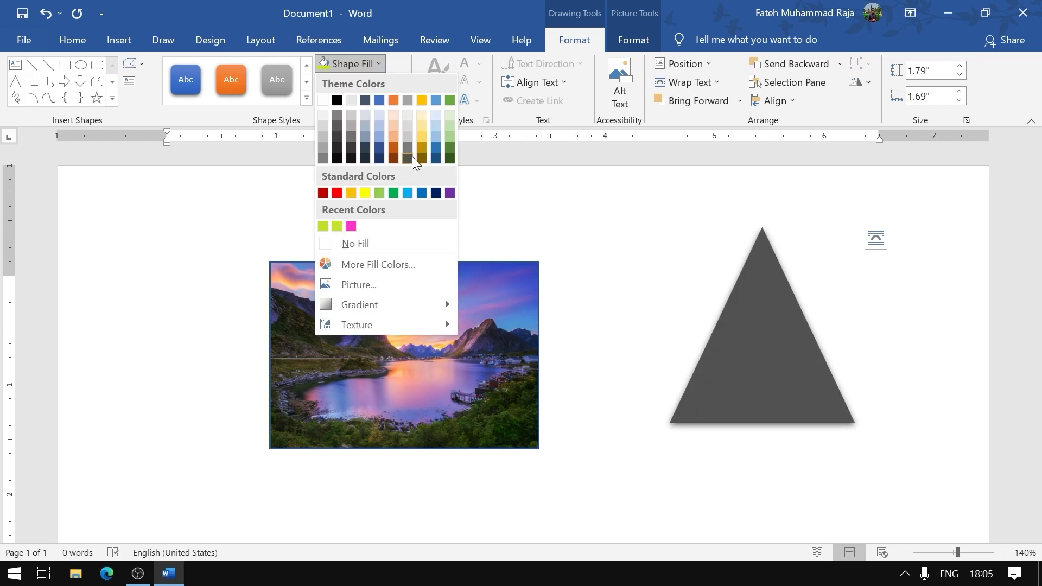
# - Fill the triangle with solid Light Blue and the rectangle with solid Green
pyautogui.click(408, 193)
pyautogui.click(369, 305)
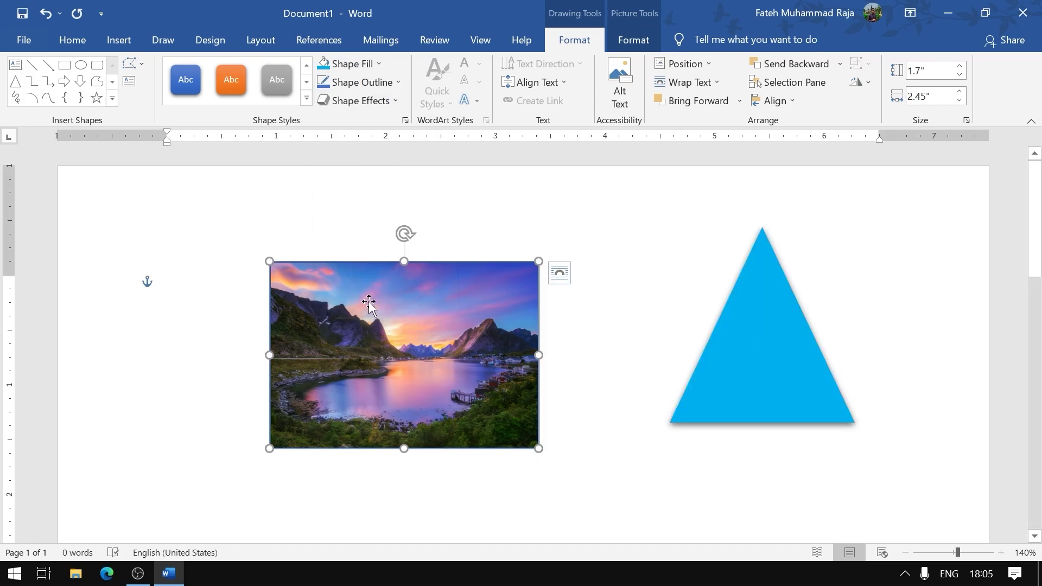
pyautogui.click(377, 64)
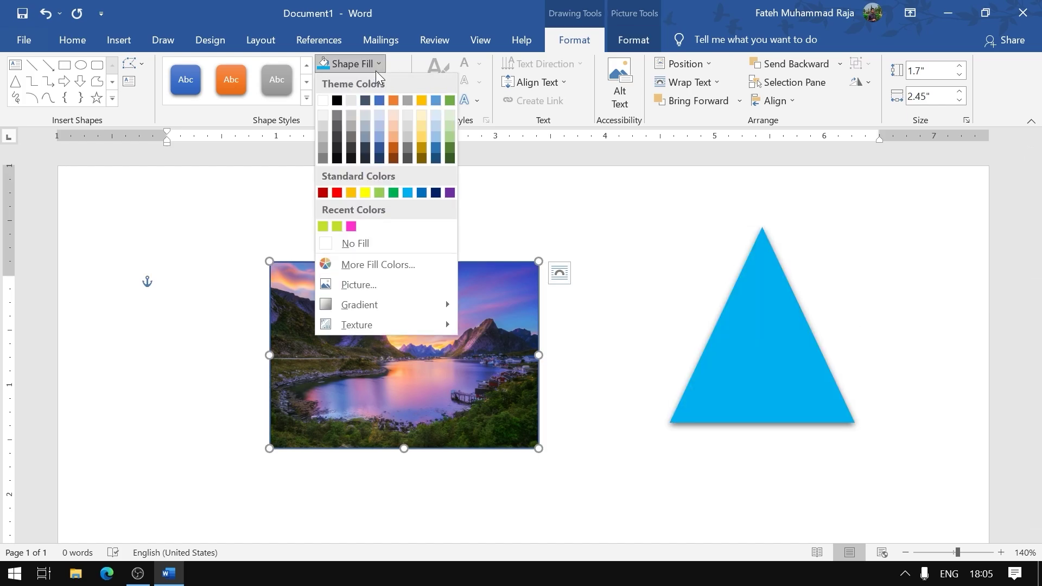
pyautogui.click(394, 193)
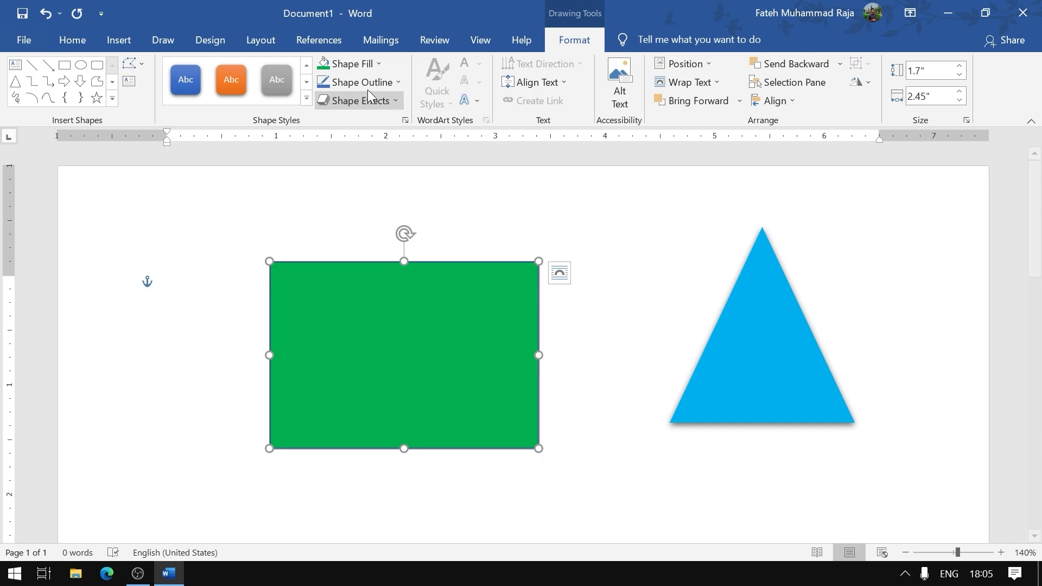
pyautogui.click(374, 63)
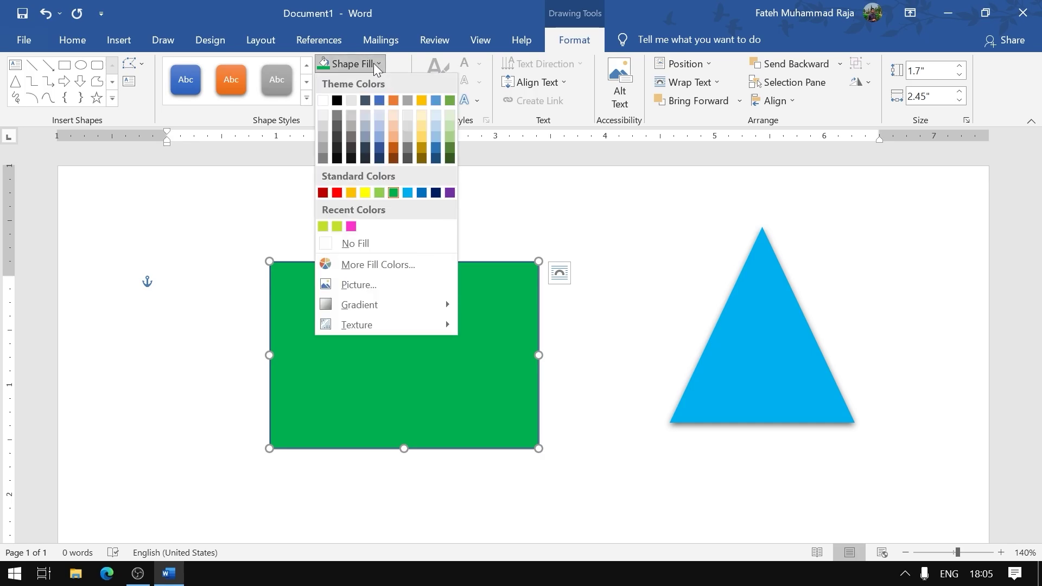
pyautogui.moveTo(359, 305)
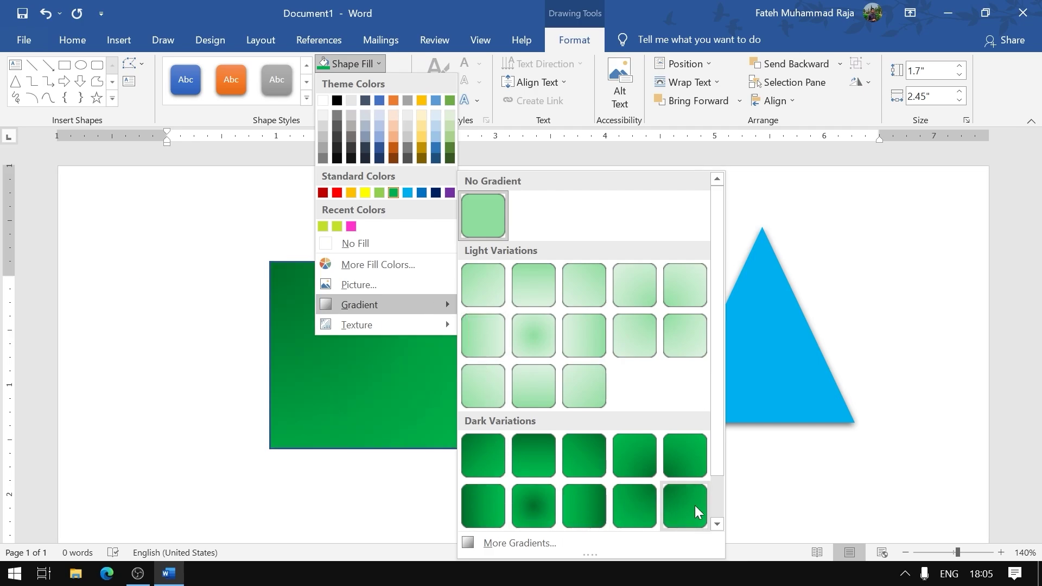
# - Give the rectangle a dark green corner gradient and the triangle a dark blue gradient
pyautogui.click(683, 460)
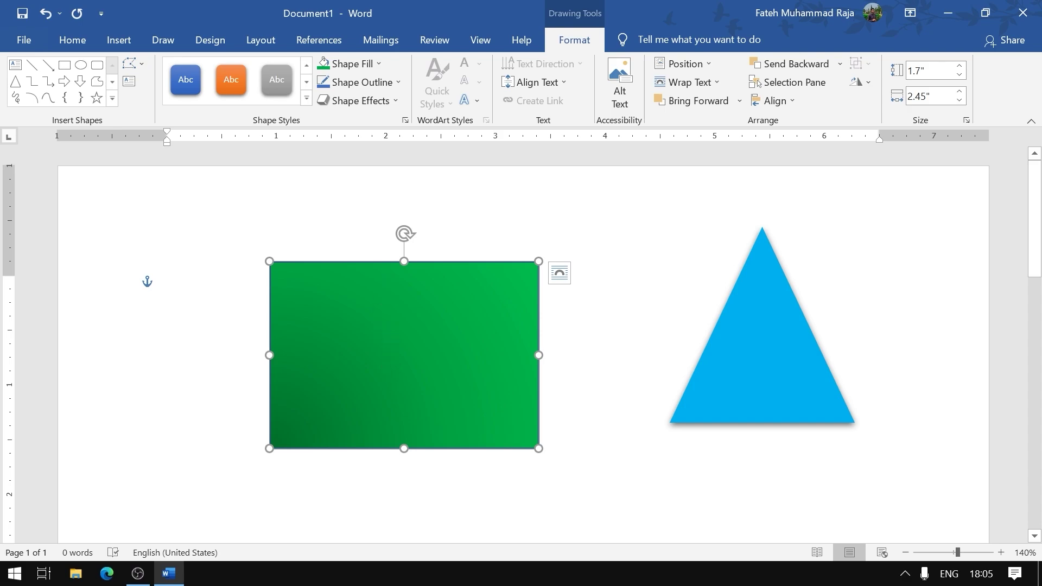
pyautogui.click(781, 344)
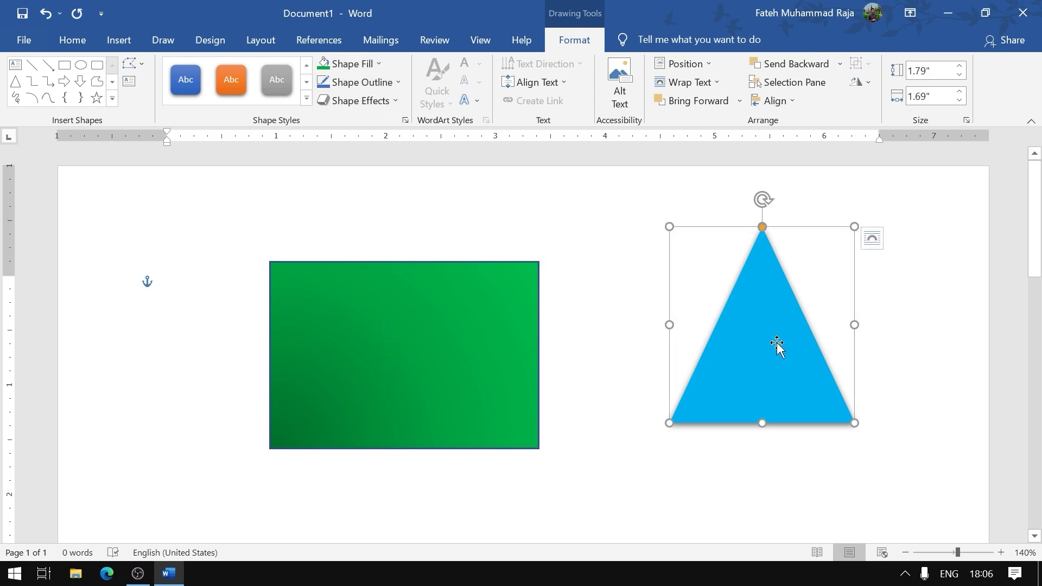
pyautogui.click(367, 65)
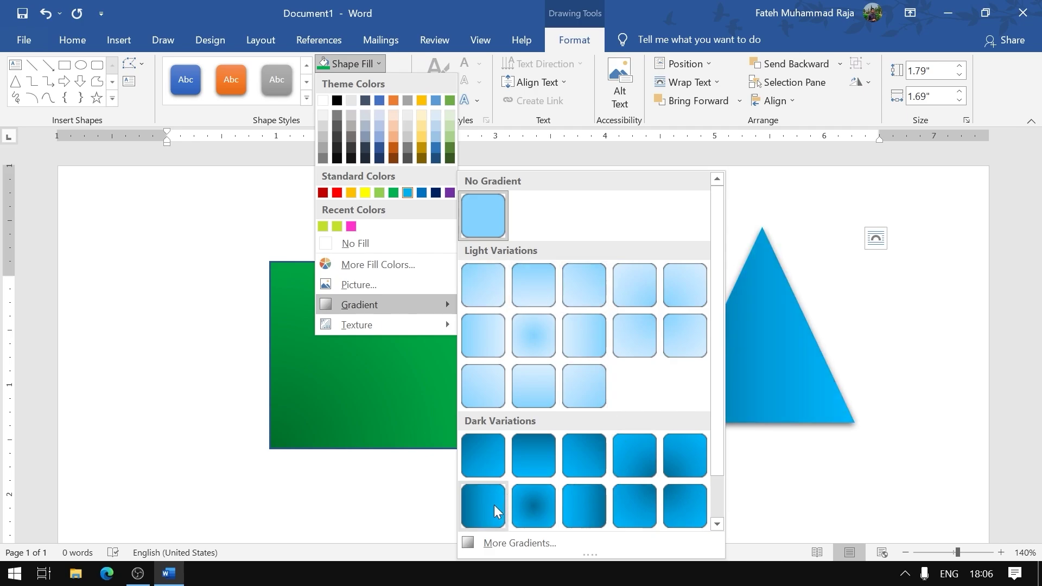
pyautogui.click(531, 451)
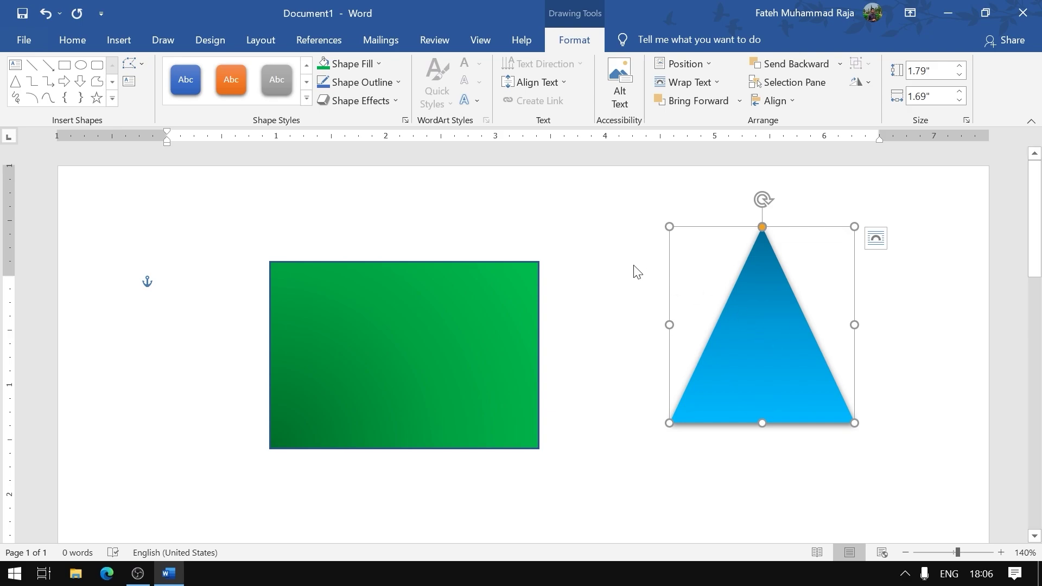
pyautogui.click(378, 59)
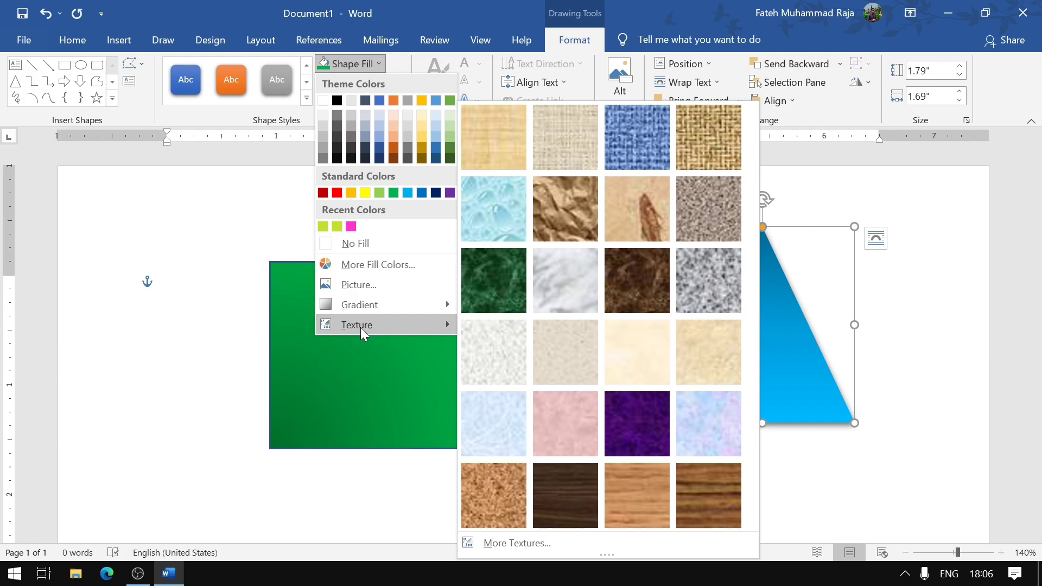
# - Apply the White marble texture to the triangle and Medium wood texture to the rectangle
pyautogui.moveTo(356, 324)
pyautogui.click(578, 289)
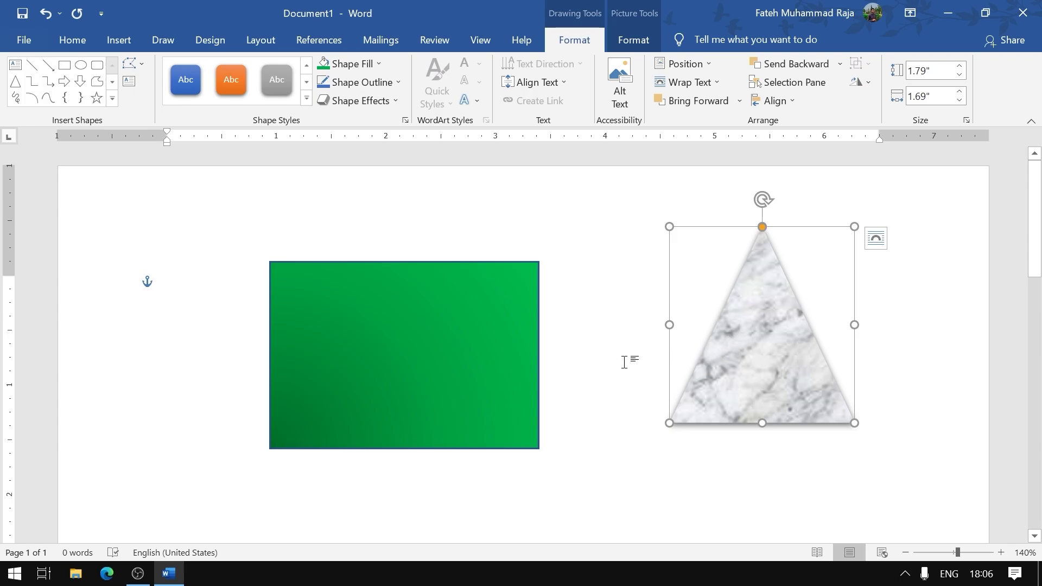
pyautogui.click(390, 339)
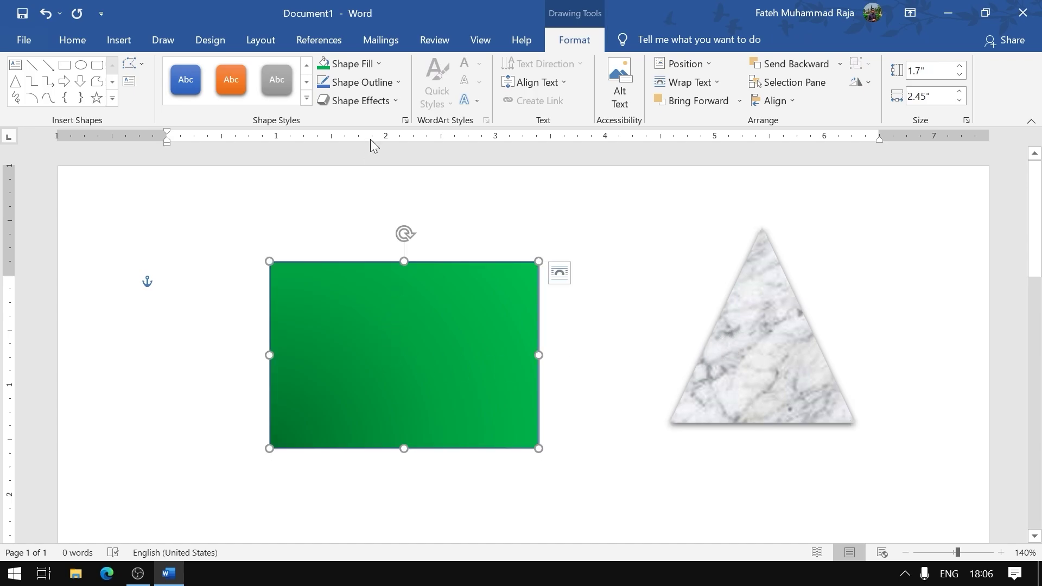
pyautogui.click(368, 63)
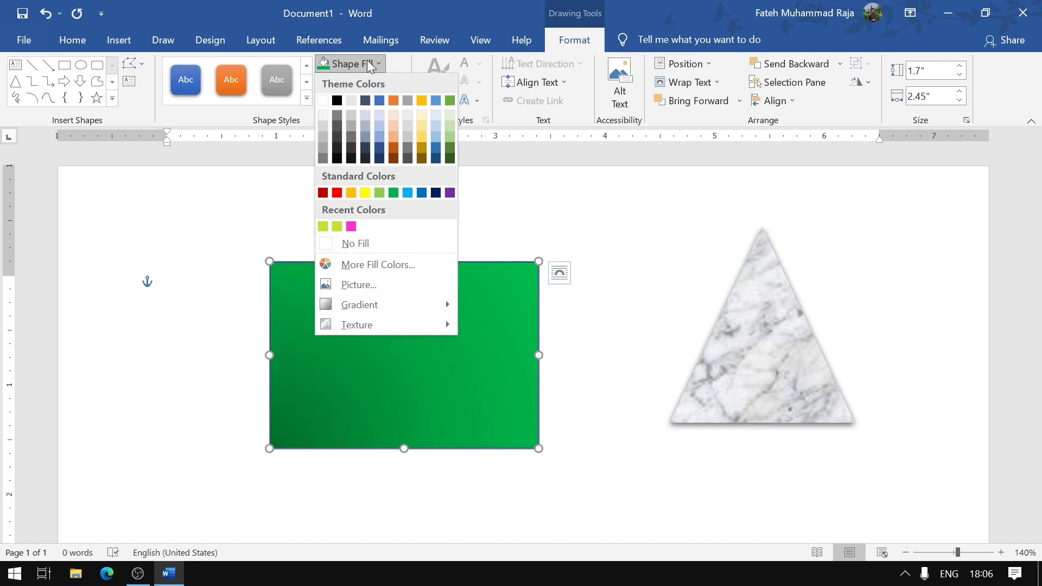
pyautogui.click(402, 324)
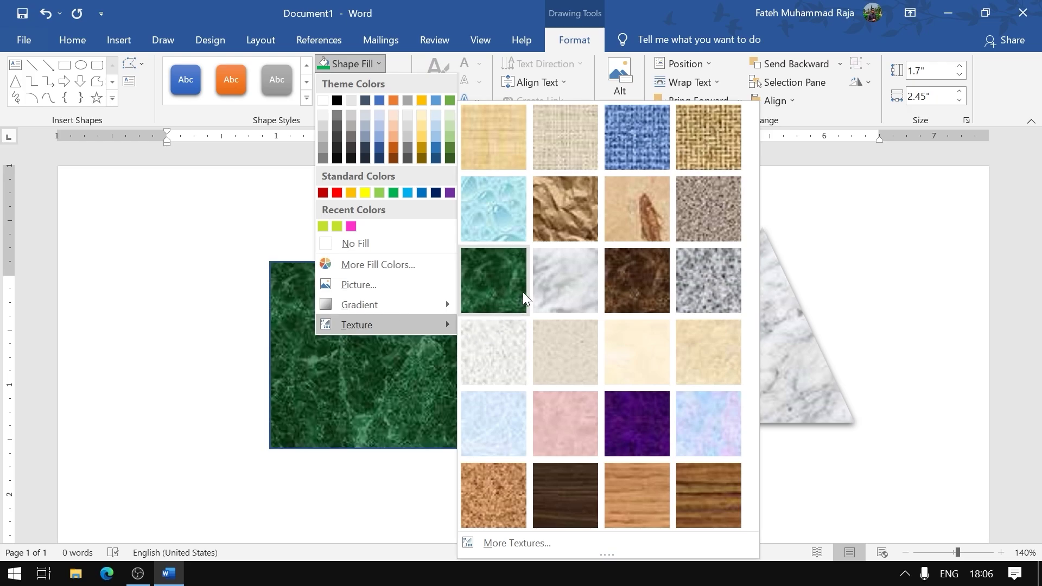
pyautogui.click(698, 499)
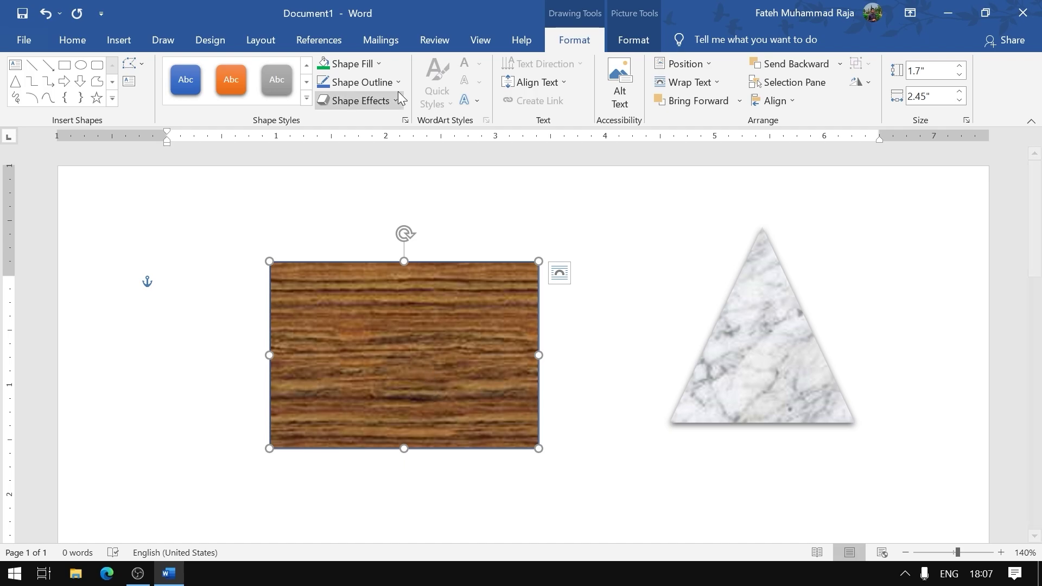
pyautogui.click(375, 70)
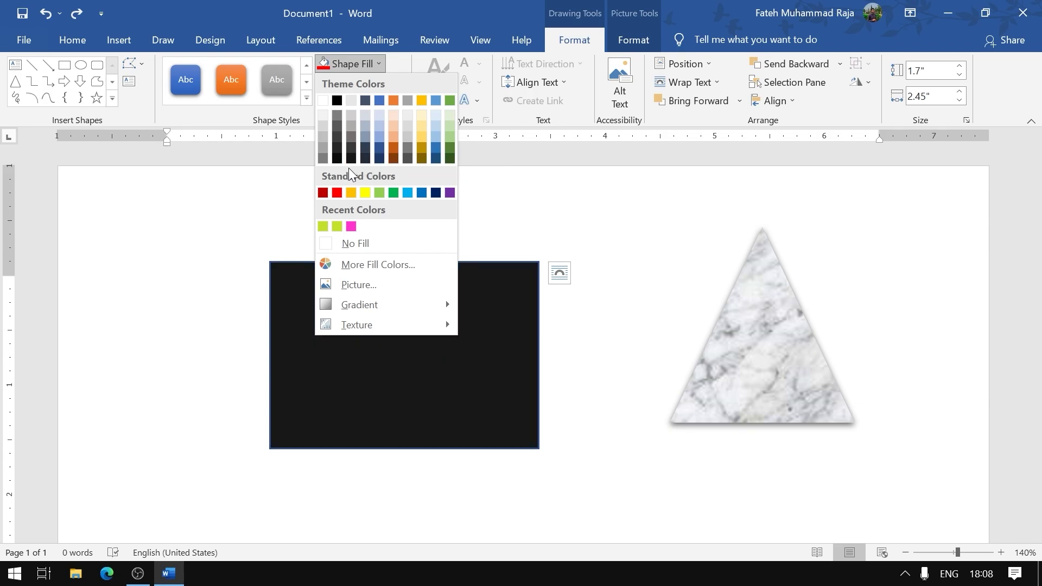
# - Fill the rectangle solid red, then apply a red corner gradient
pyautogui.click(337, 193)
pyautogui.click(368, 64)
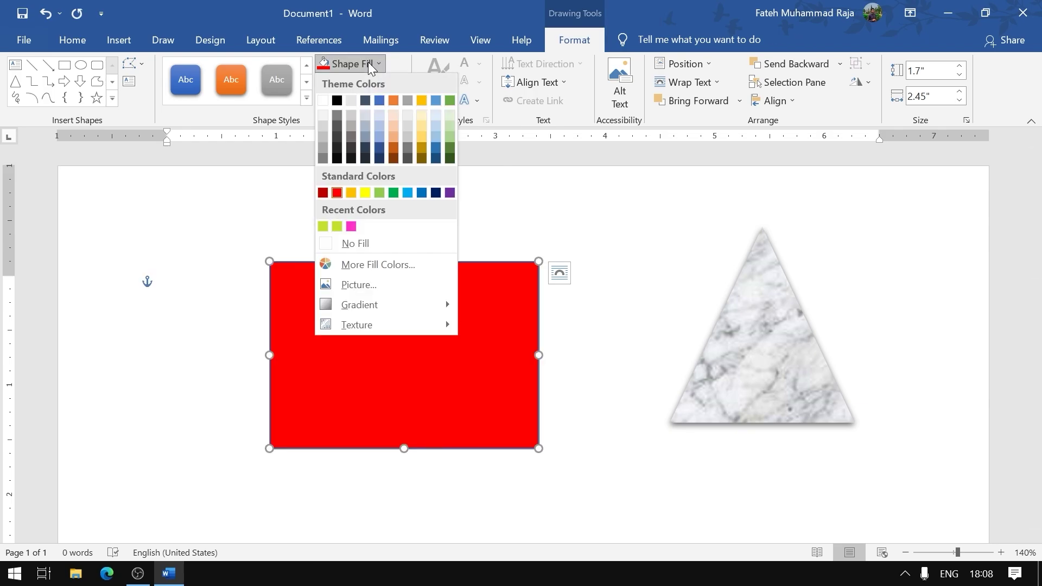
pyautogui.moveTo(360, 304)
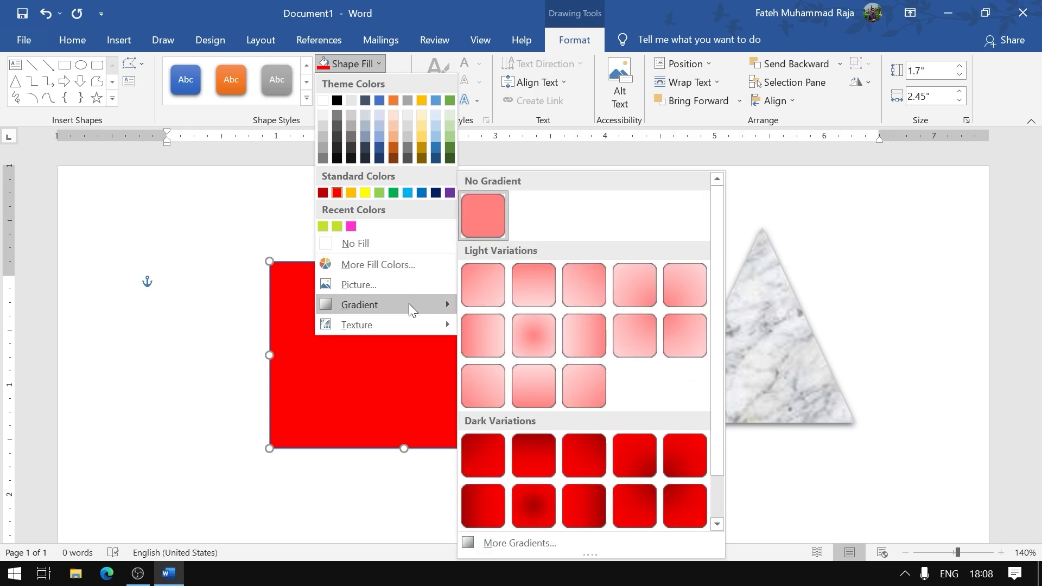
pyautogui.click(634, 455)
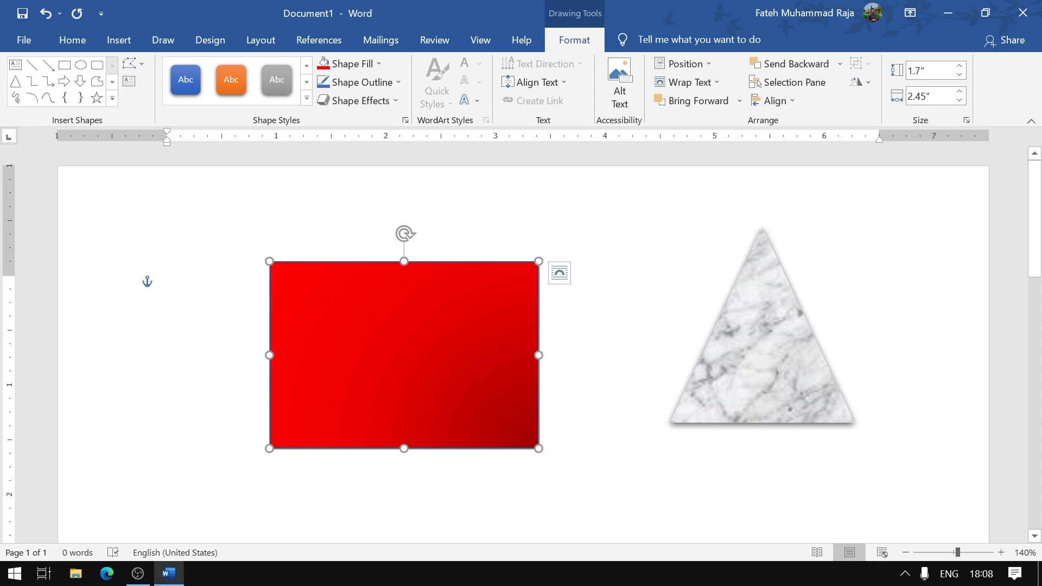
# - Switch the fill to gold with a dark linear diagonal gradient and open More Gradients
pyautogui.click(364, 64)
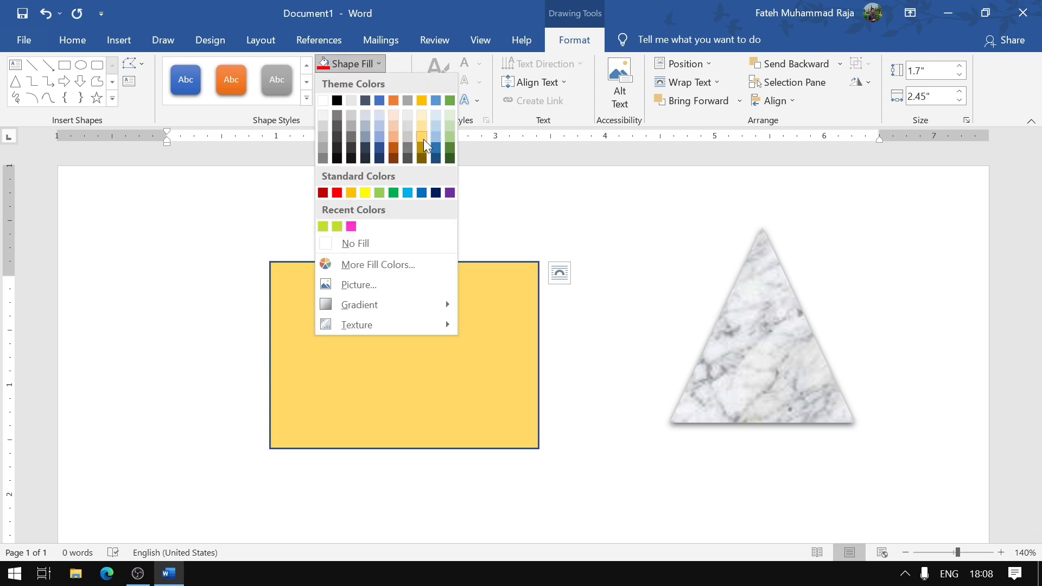
pyautogui.click(423, 139)
pyautogui.click(361, 64)
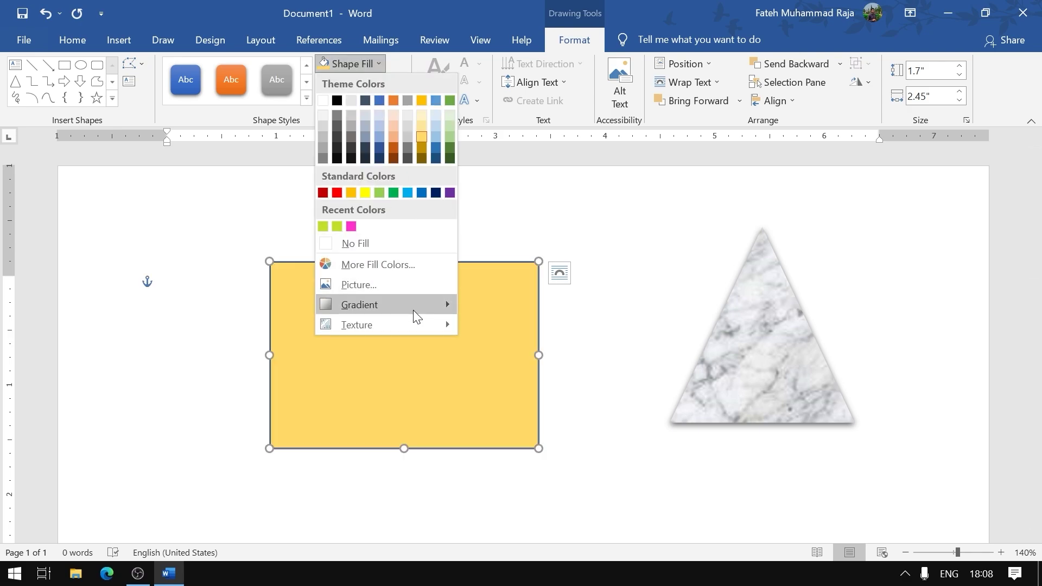
pyautogui.moveTo(359, 305)
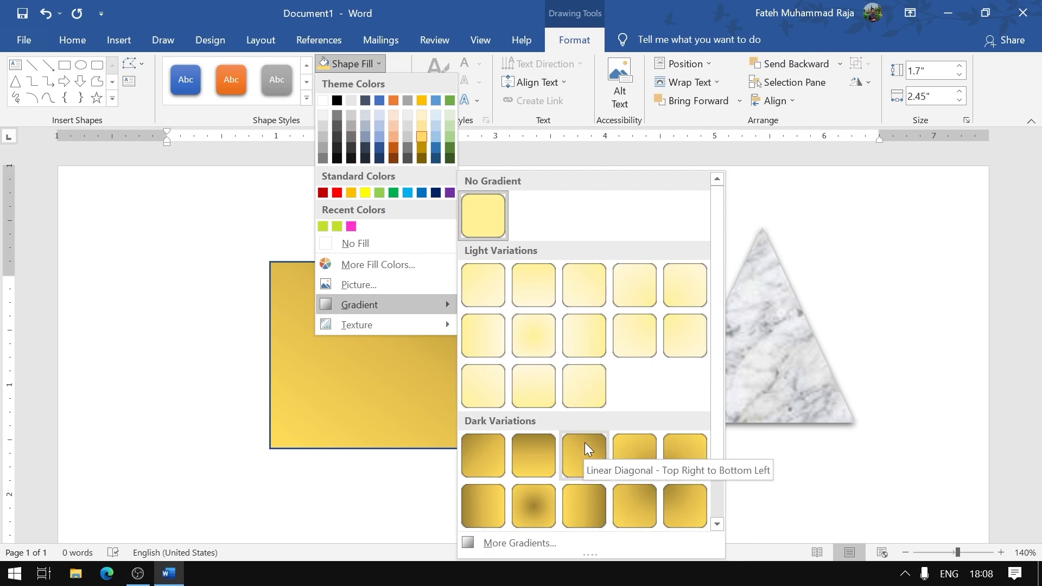
pyautogui.click(585, 443)
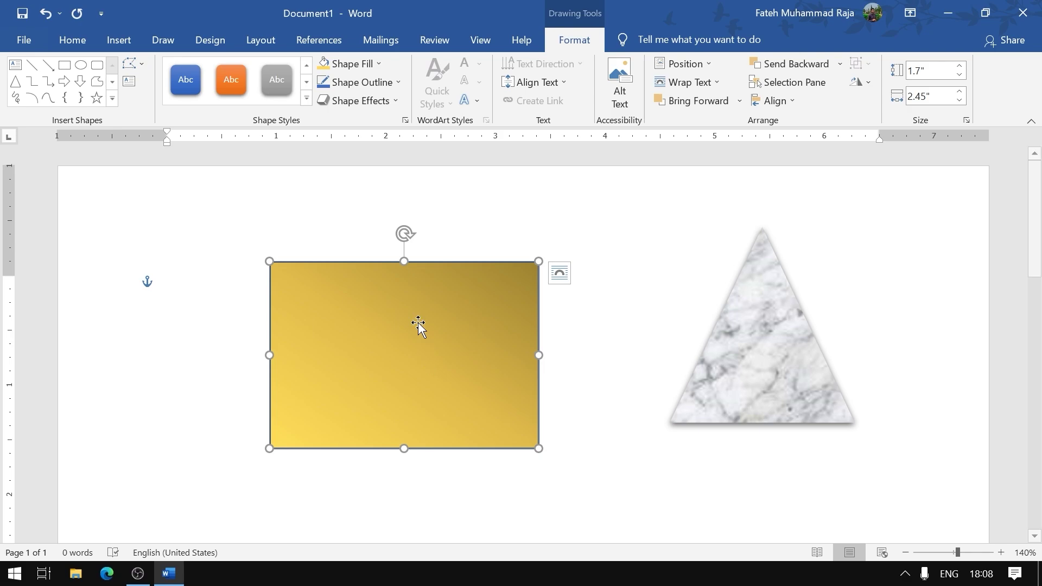
pyautogui.click(380, 64)
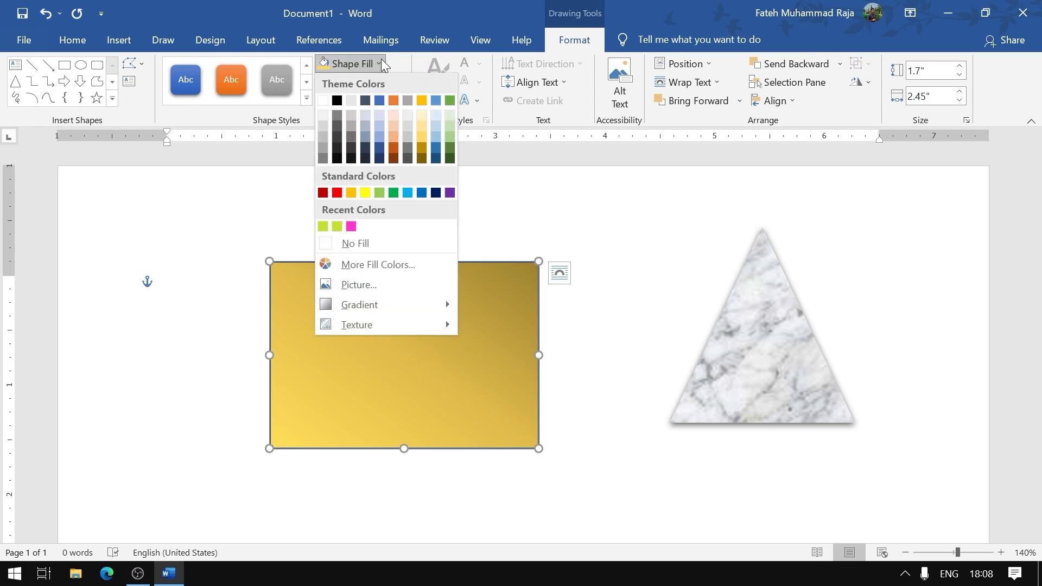
pyautogui.moveTo(383, 305)
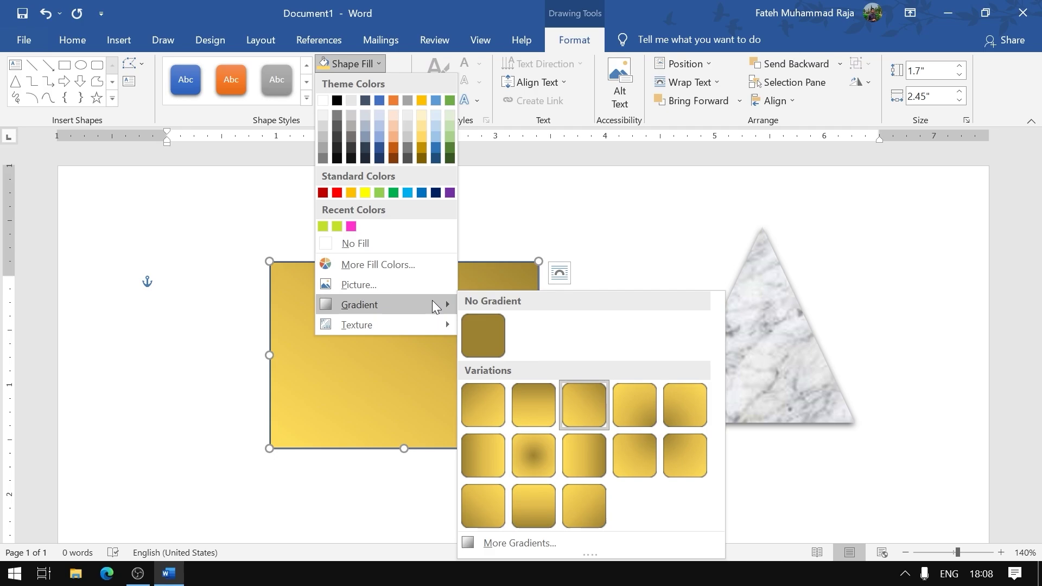
pyautogui.click(555, 549)
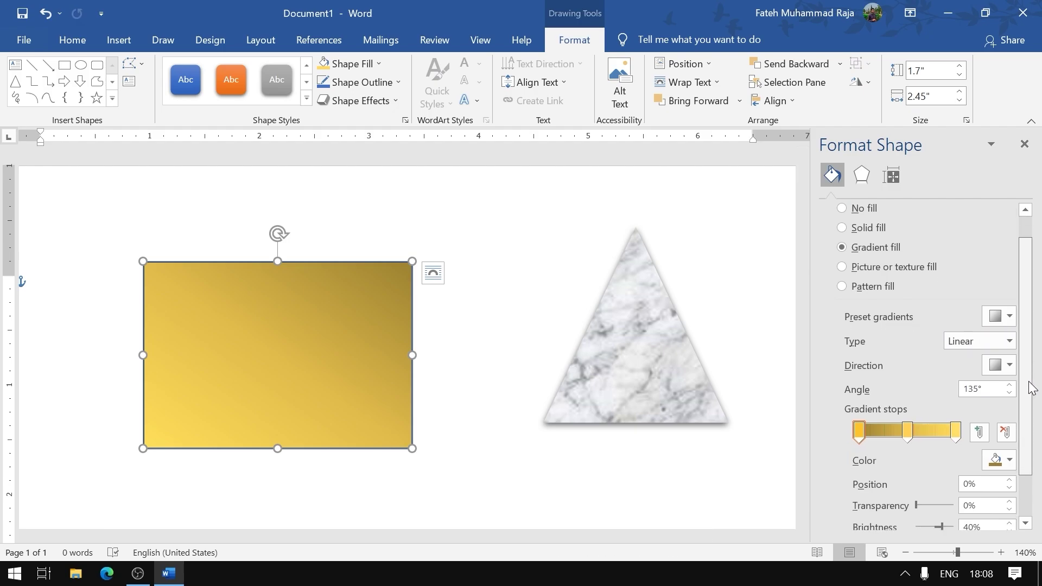
# - Remove the middle gradient stop and make the first stop red
pyautogui.scroll(-1, 964, 399)
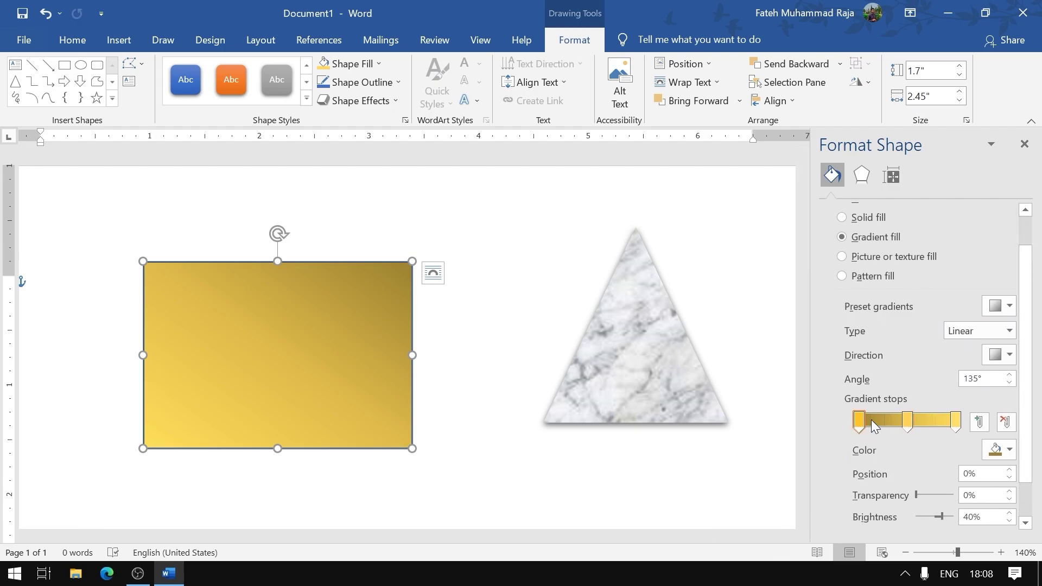
pyautogui.click(910, 420)
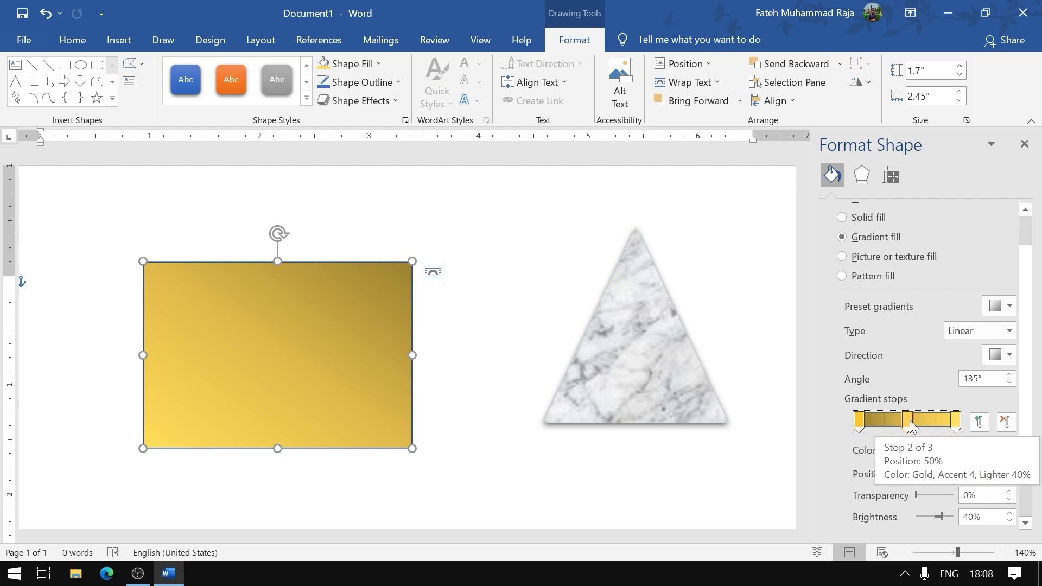
pyautogui.click(1006, 421)
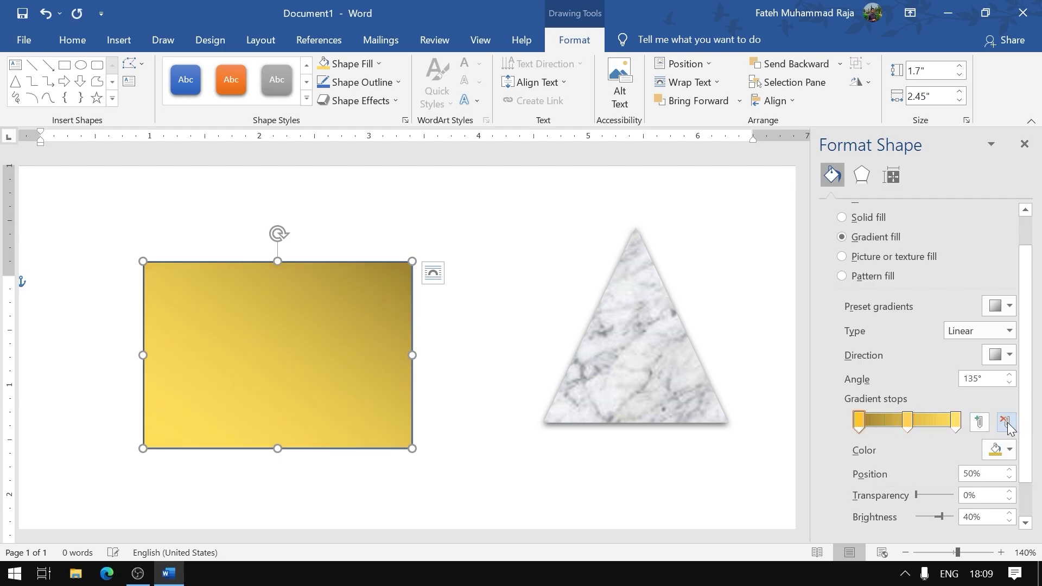
pyautogui.click(863, 425)
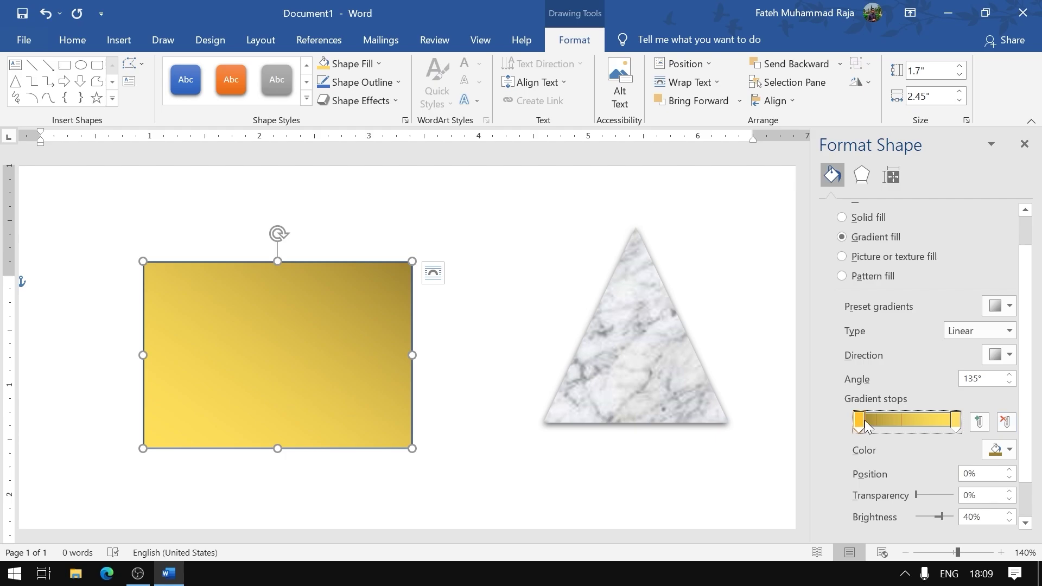
pyautogui.click(1008, 451)
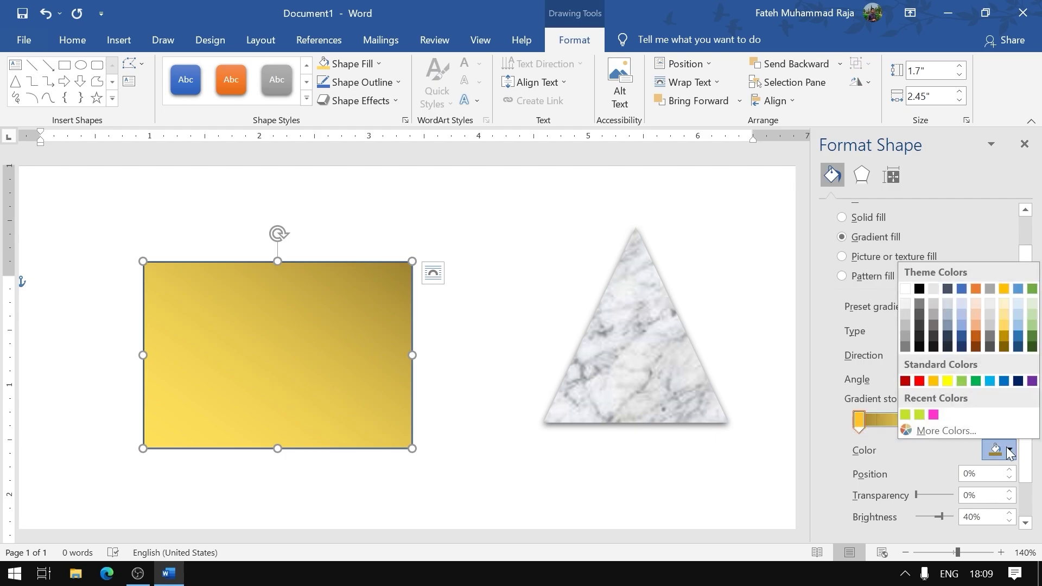
pyautogui.click(922, 382)
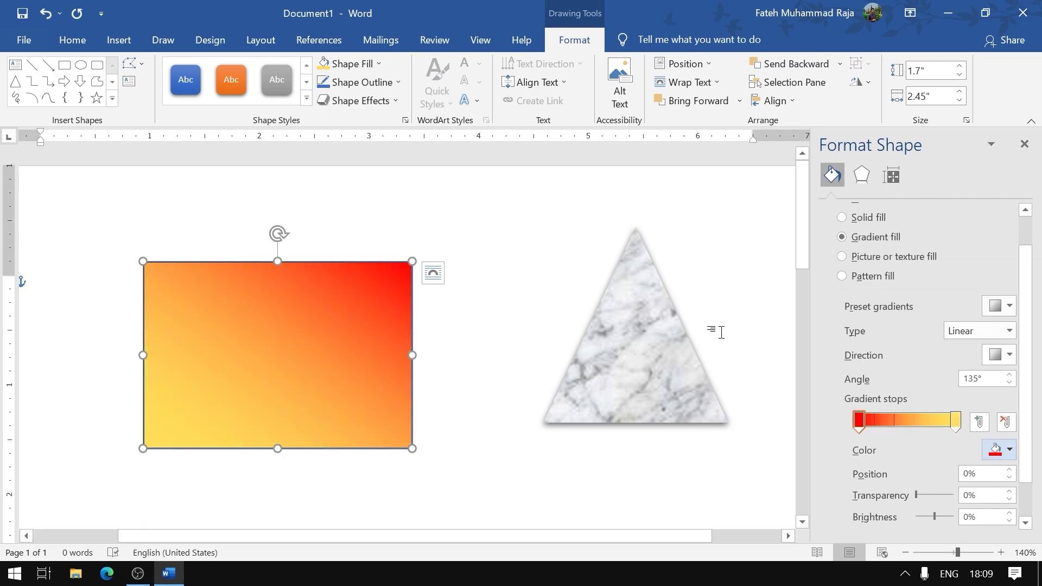
# - Make the last stop yellow, add a light blue stop at 54%, and close the pane
pyautogui.click(959, 424)
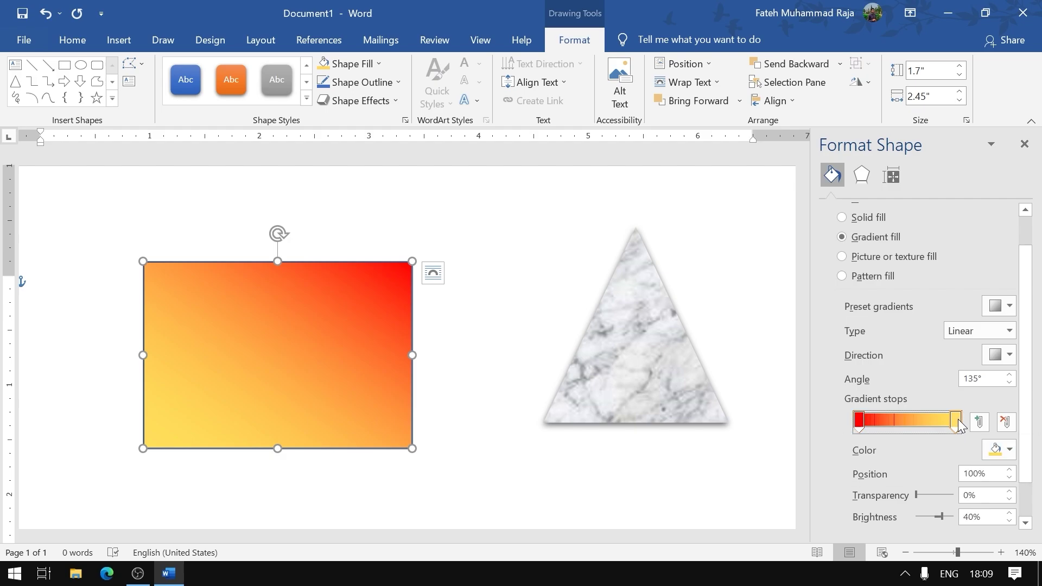
pyautogui.click(1007, 453)
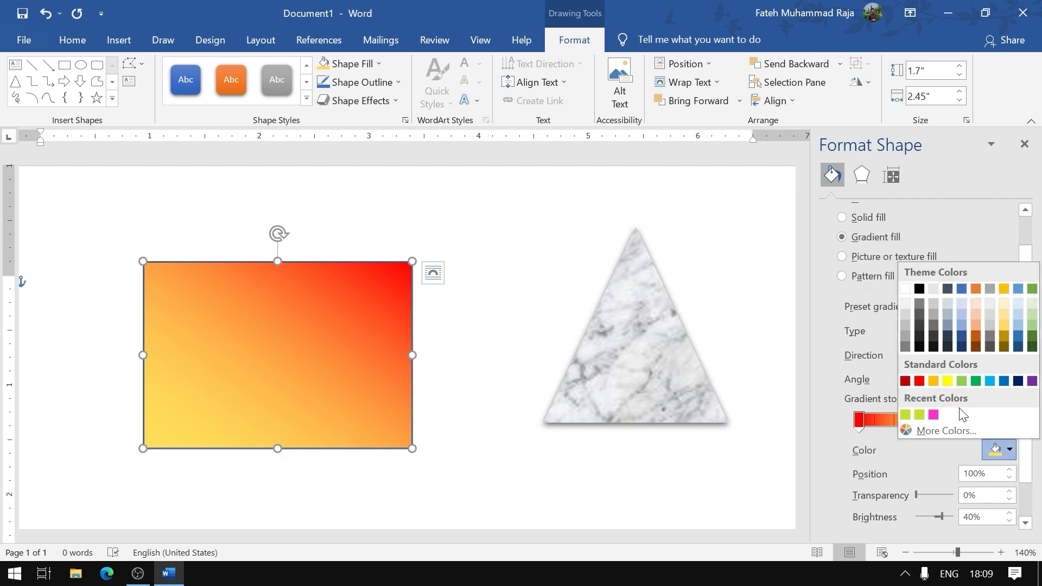
pyautogui.click(947, 381)
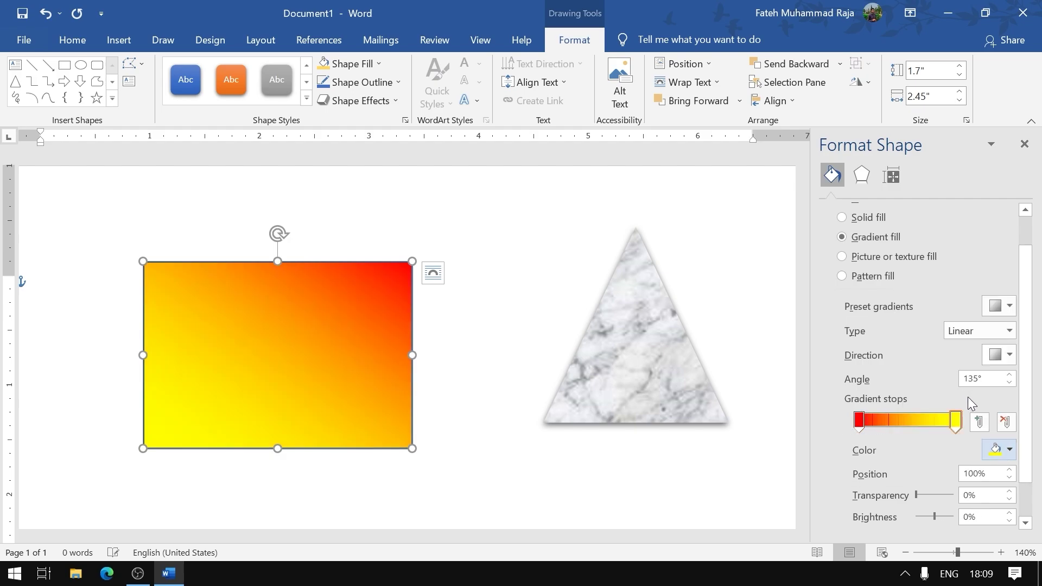
pyautogui.click(911, 429)
pyautogui.click(1009, 452)
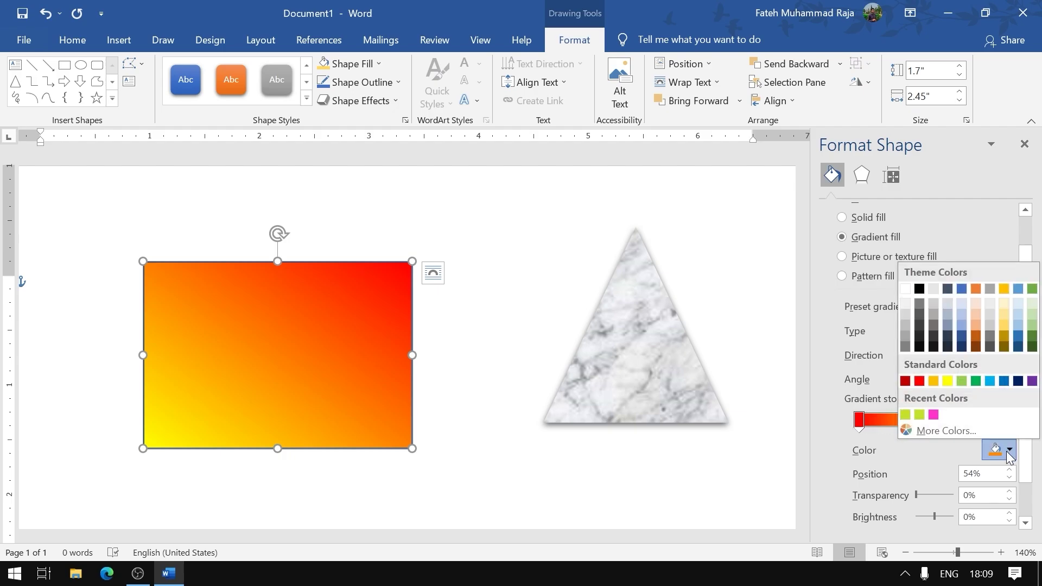
pyautogui.click(990, 381)
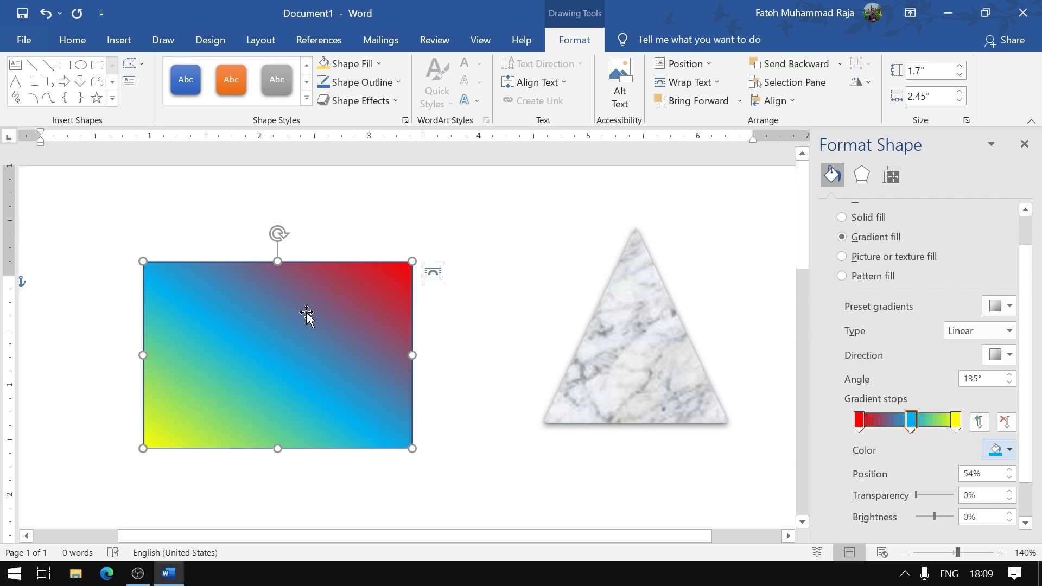
pyautogui.click(1025, 144)
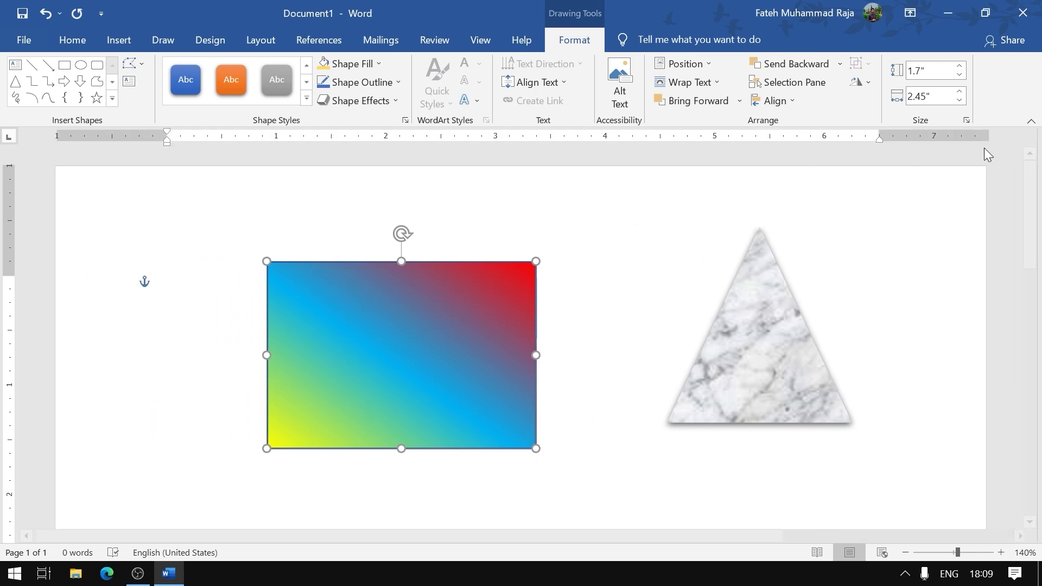
pyautogui.moveTo(1018, 325)
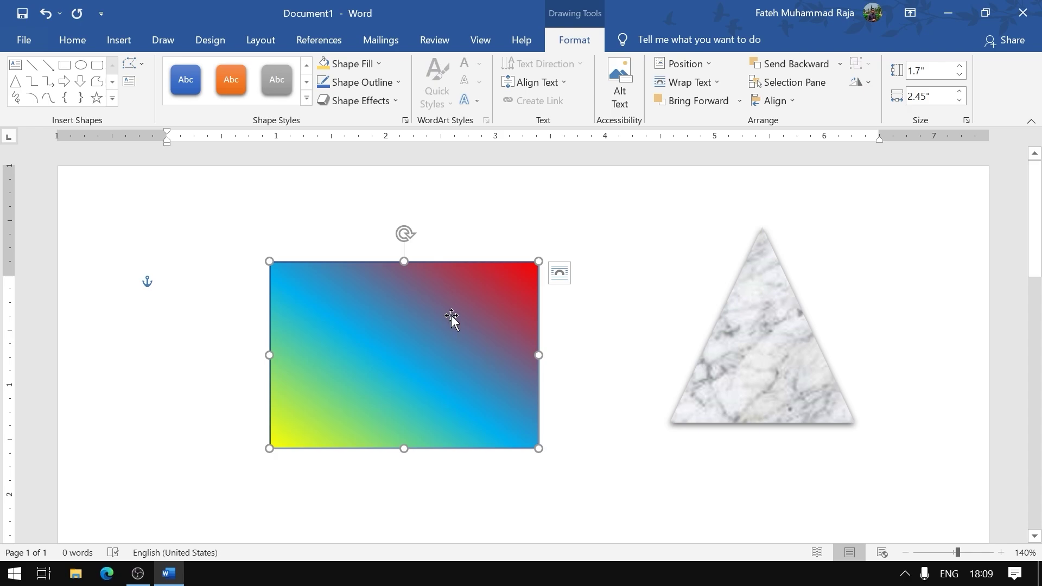
pyautogui.click(384, 61)
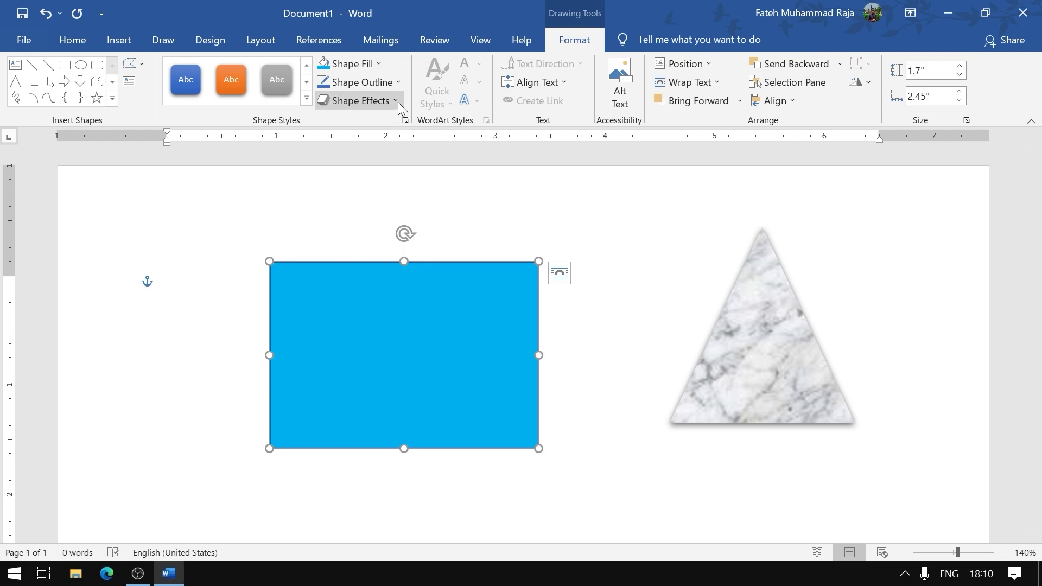
pyautogui.click(403, 80)
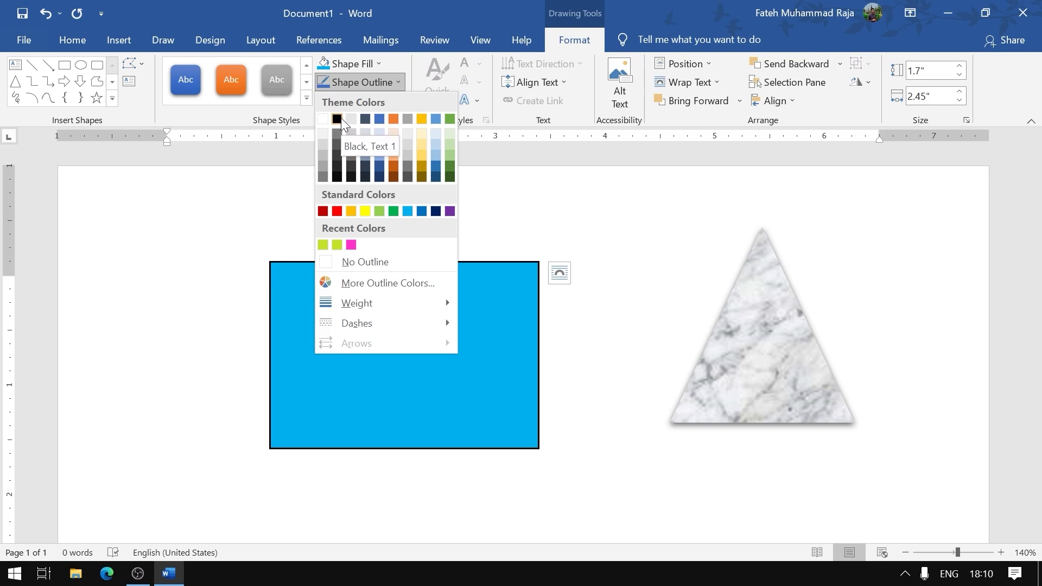
pyautogui.click(340, 119)
pyautogui.click(398, 82)
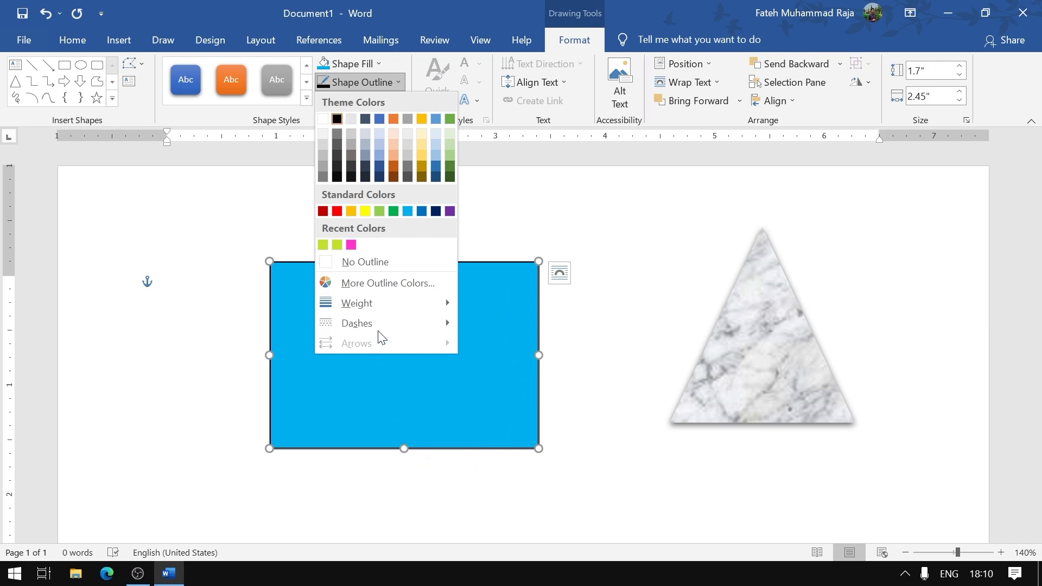
pyautogui.click(377, 286)
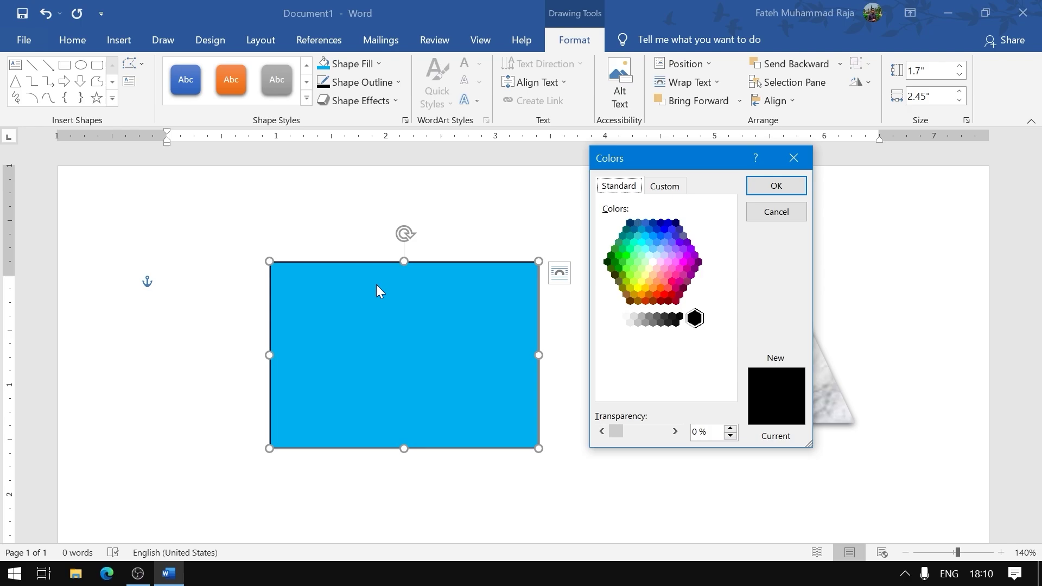
pyautogui.click(662, 187)
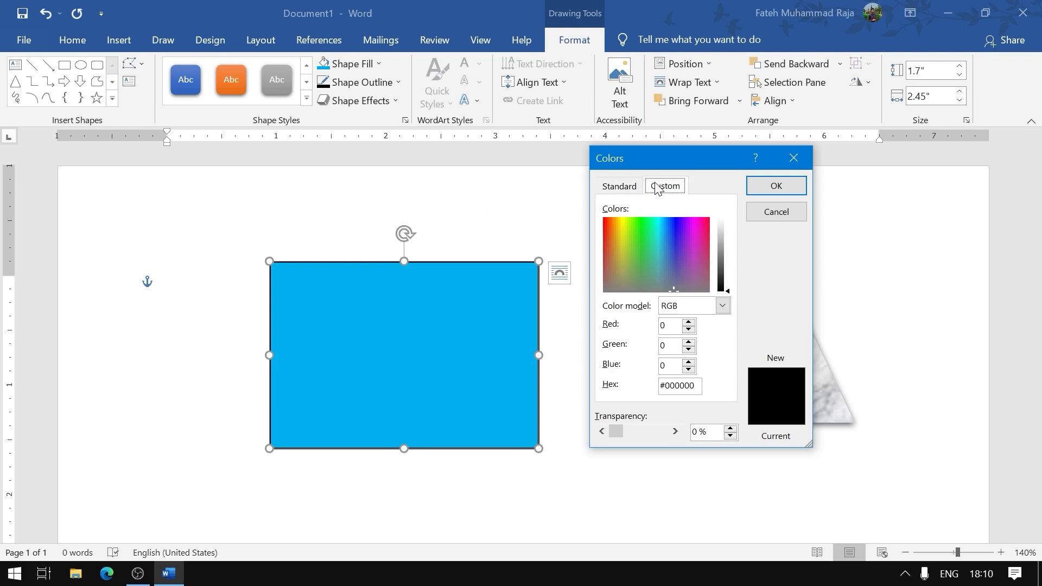
pyautogui.click(624, 187)
pyautogui.click(666, 187)
pyautogui.click(619, 186)
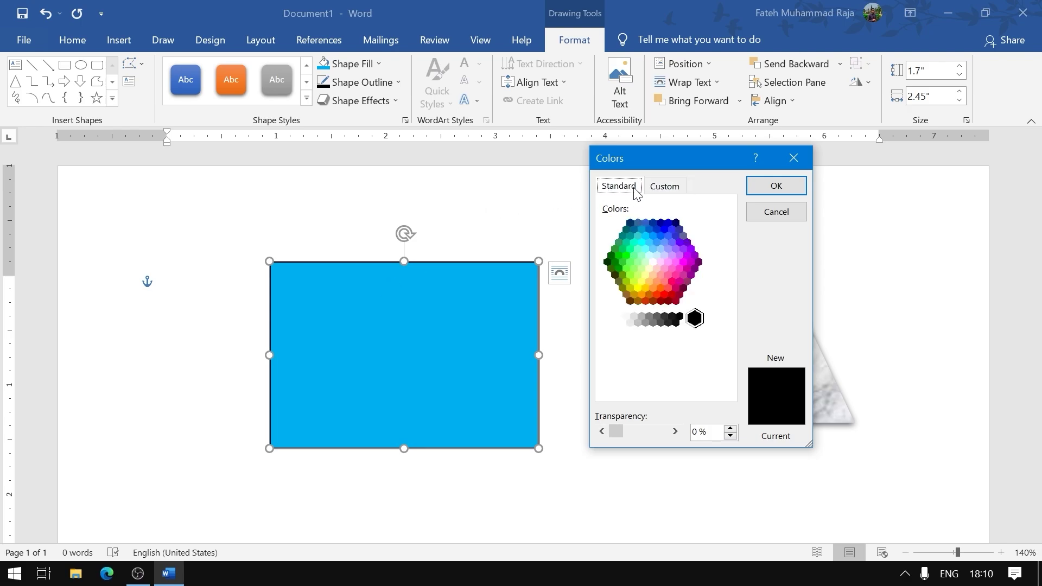
pyautogui.click(671, 189)
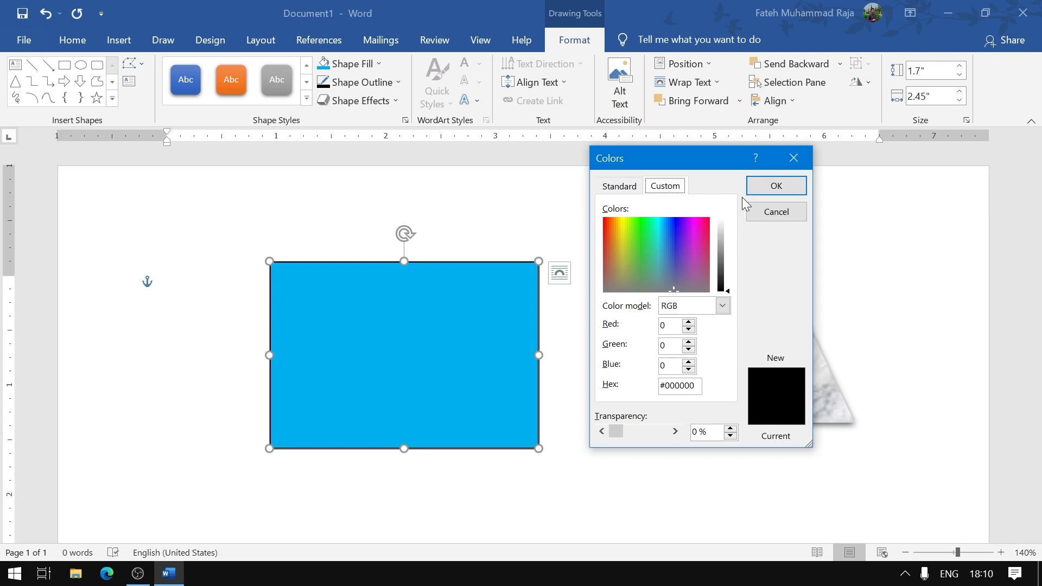
pyautogui.click(772, 212)
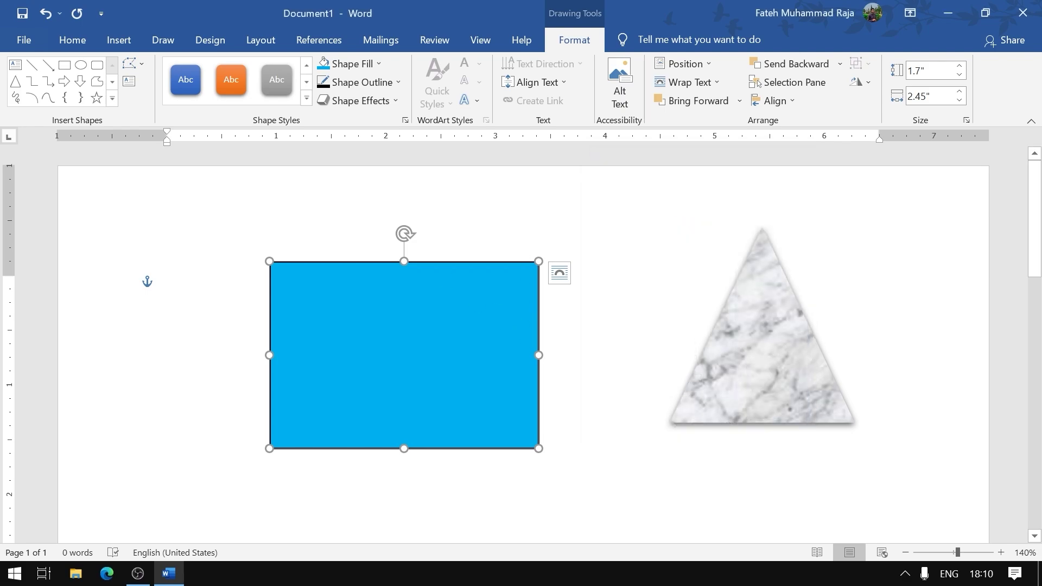
# - Give the rectangle a 6 pt long-dash outline
pyautogui.click(396, 87)
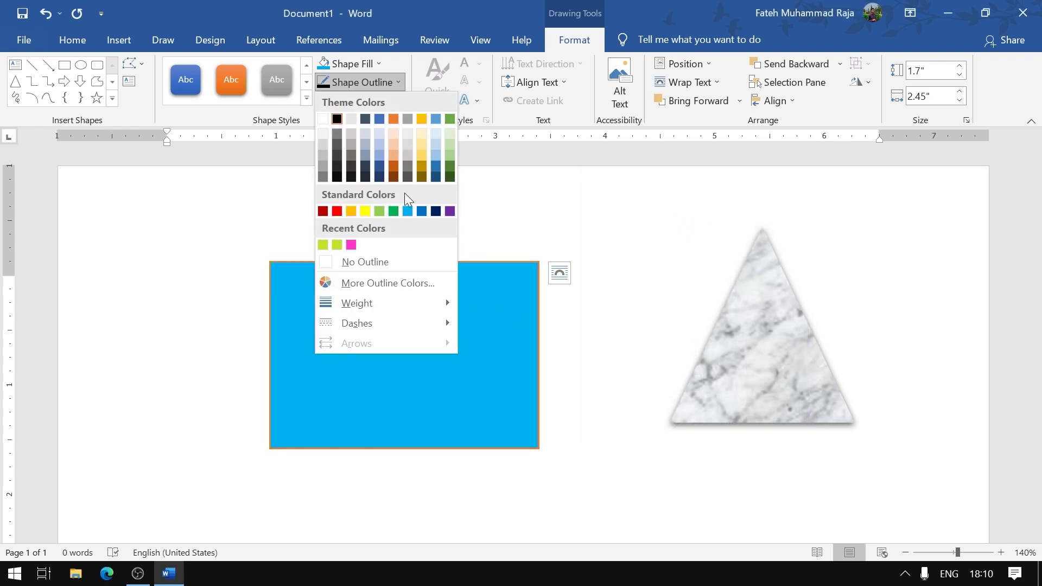
pyautogui.moveTo(357, 303)
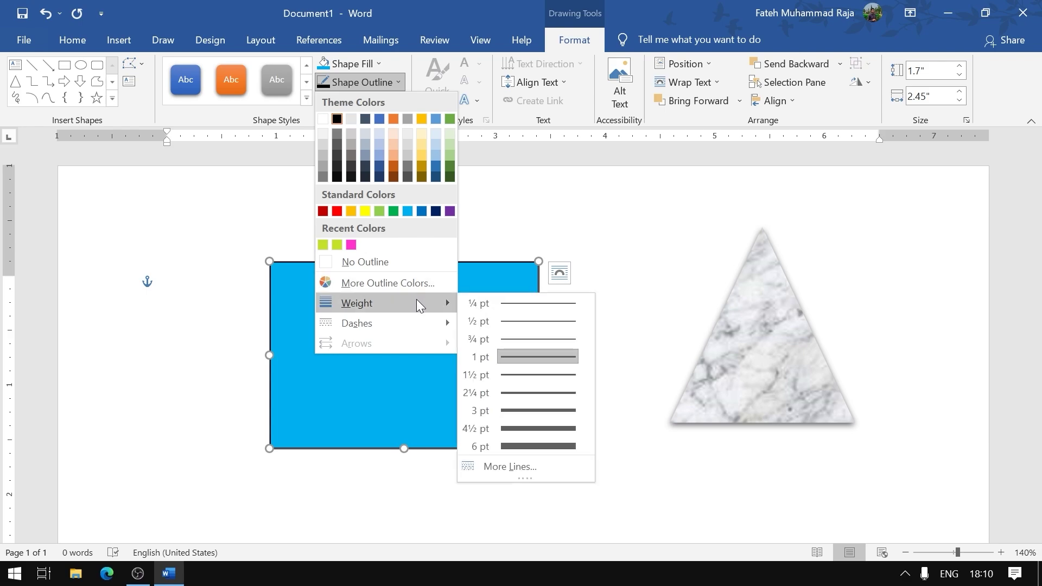
pyautogui.click(536, 447)
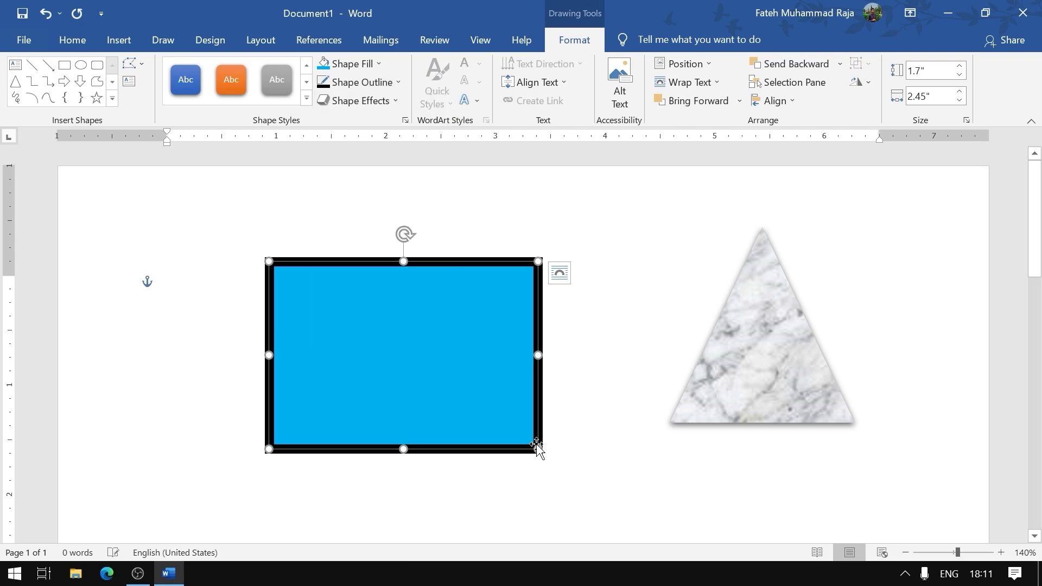
pyautogui.click(384, 82)
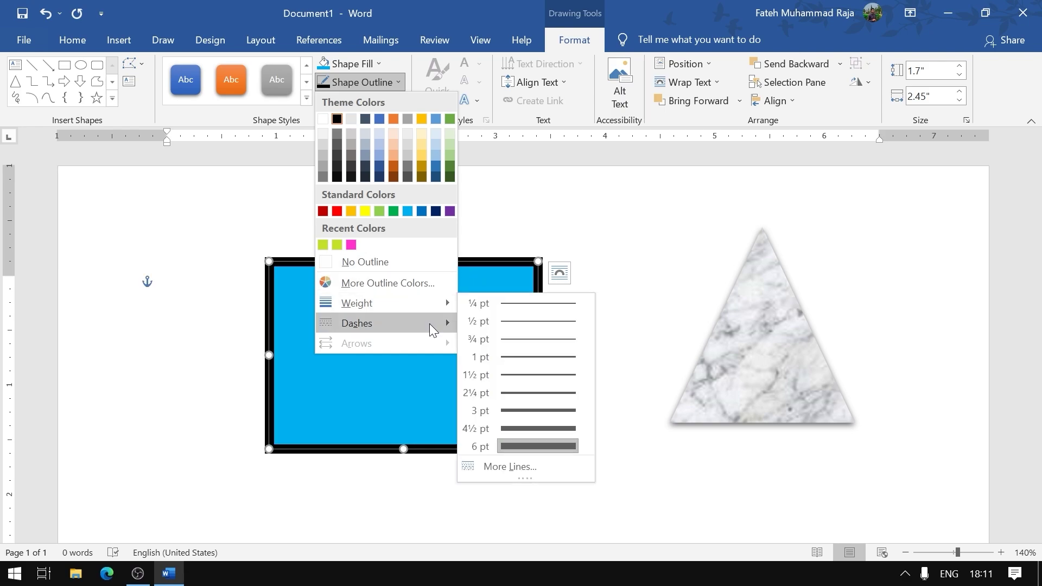
pyautogui.moveTo(383, 324)
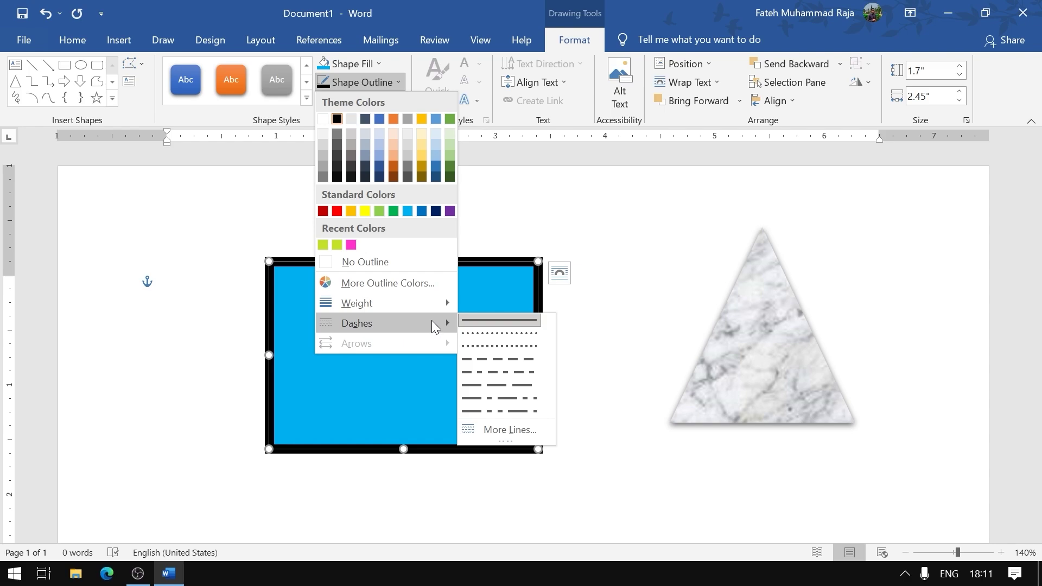
pyautogui.click(497, 344)
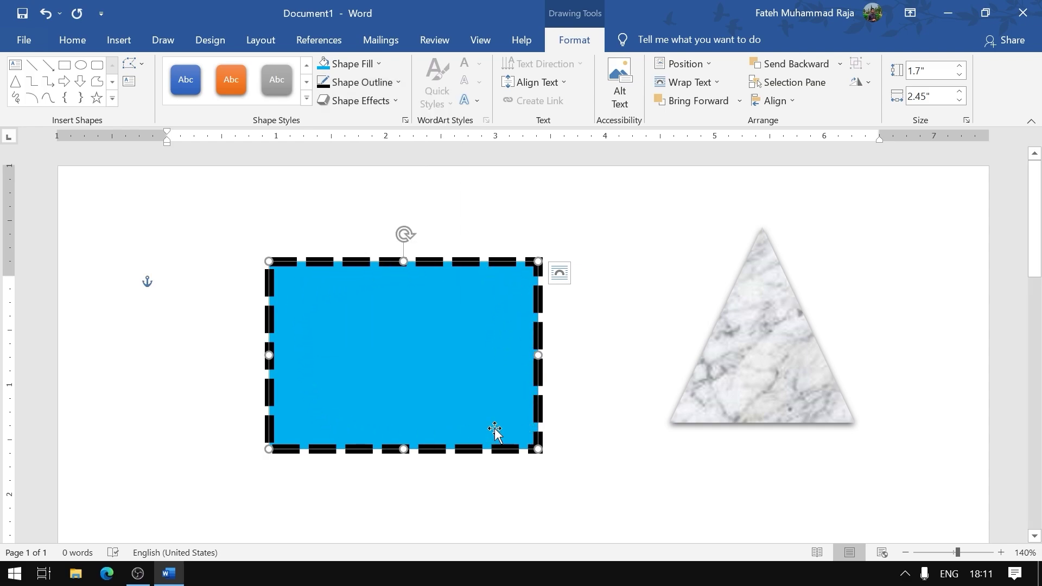
# - Thin the dashed outline to 2¼ pt
pyautogui.click(394, 84)
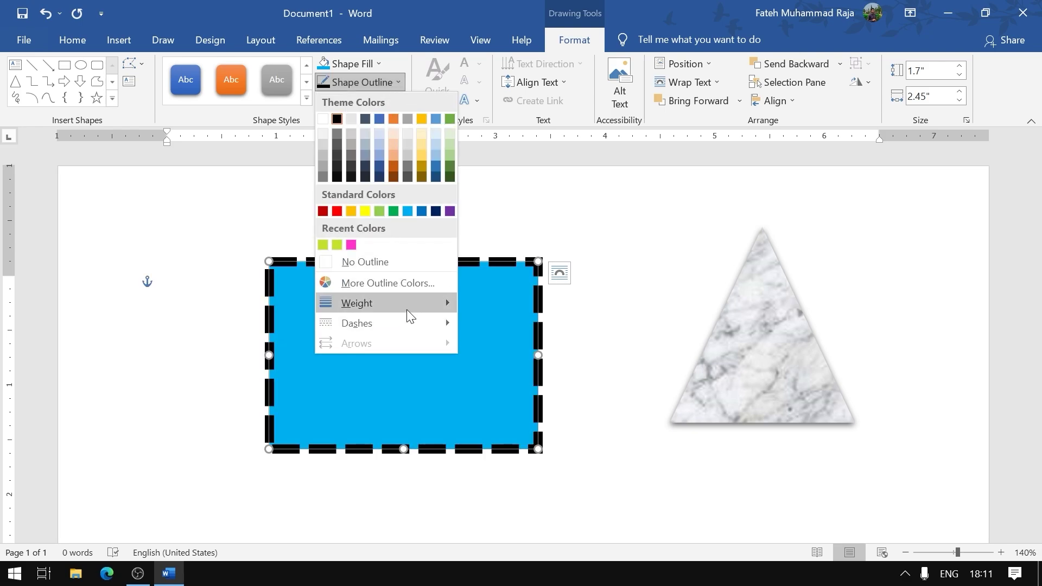
pyautogui.click(522, 388)
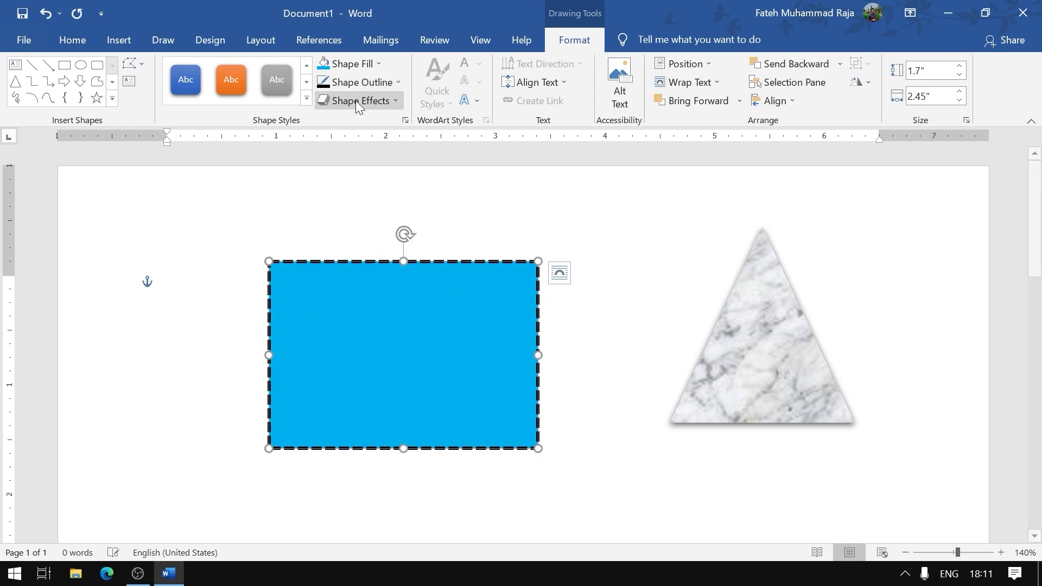
pyautogui.click(395, 82)
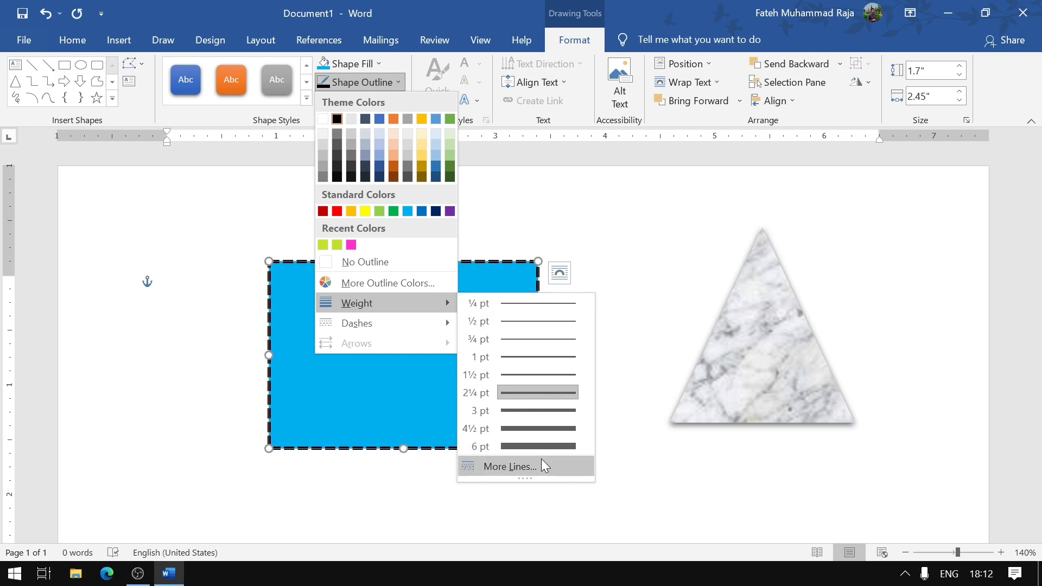
# - Raise the outline width to 8 pt in the detailed line settings
pyautogui.click(542, 462)
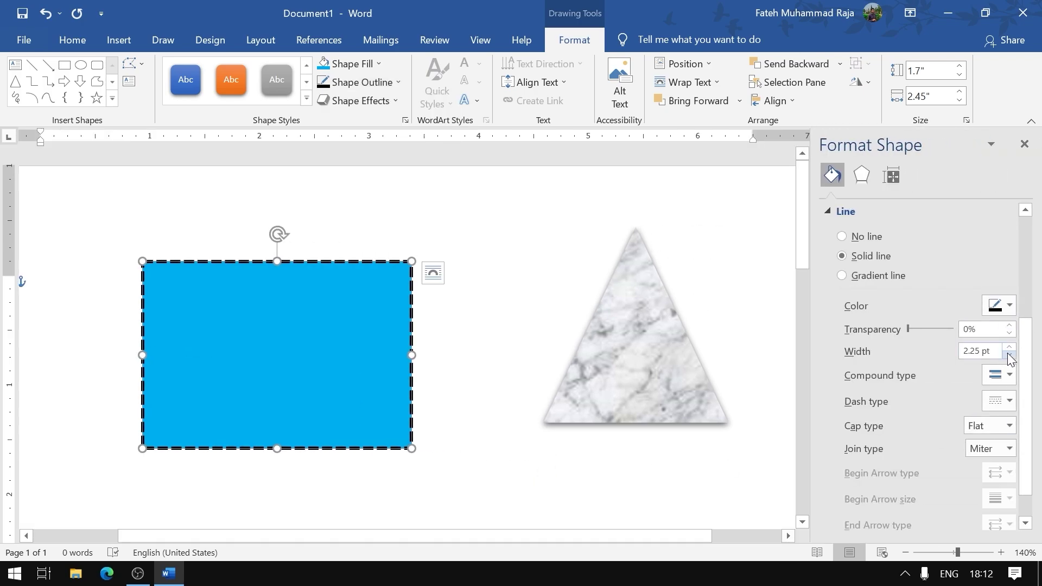
pyautogui.click(1011, 346)
pyautogui.click(1010, 346)
pyautogui.click(1011, 347)
pyautogui.click(1011, 346)
pyautogui.click(1011, 346)
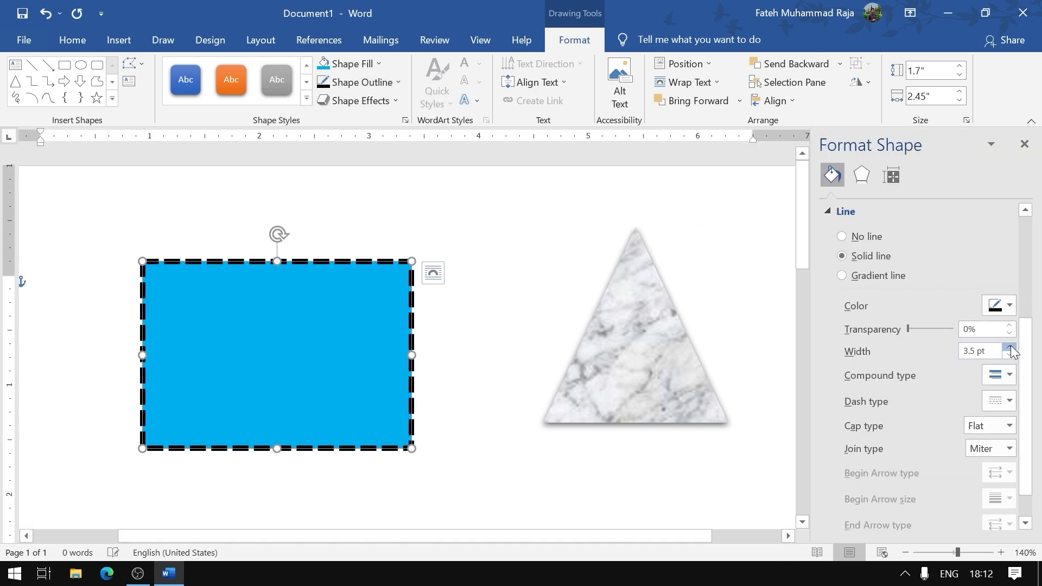
pyautogui.click(1011, 345)
pyautogui.click(1011, 345)
pyautogui.click(1011, 345)
pyautogui.click(1011, 348)
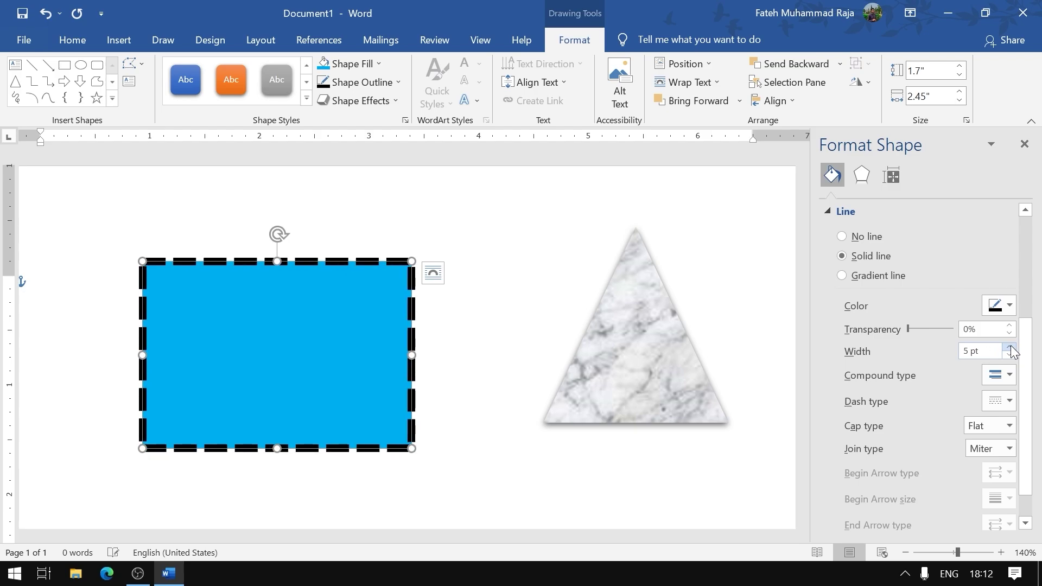
pyautogui.click(1010, 348)
pyautogui.click(1010, 348)
pyautogui.click(1011, 348)
pyautogui.click(1011, 348)
pyautogui.click(1010, 348)
pyautogui.click(1010, 348)
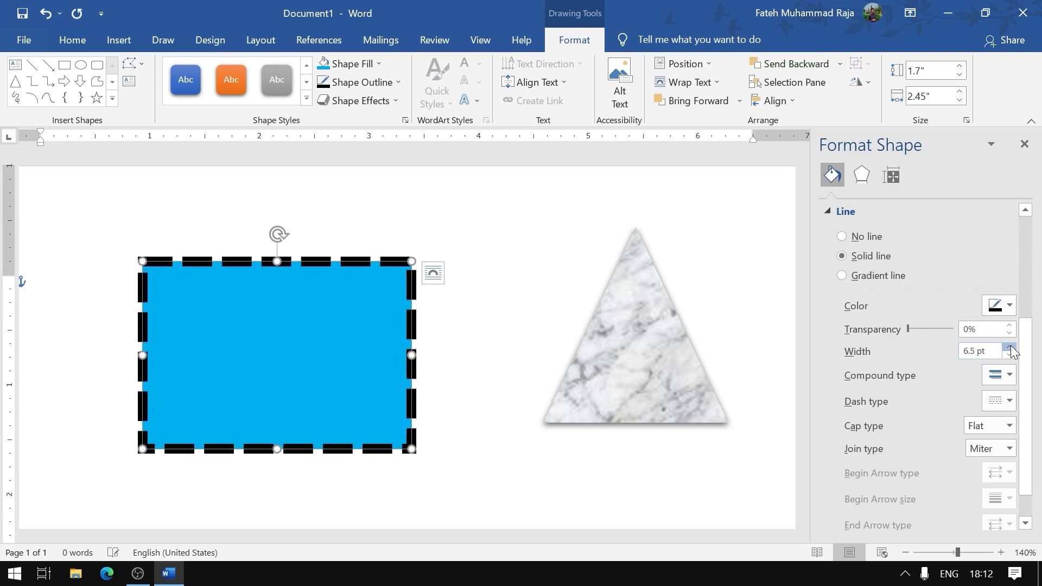
pyautogui.click(1011, 348)
pyautogui.click(1011, 348)
pyautogui.click(1011, 348)
pyautogui.click(1010, 348)
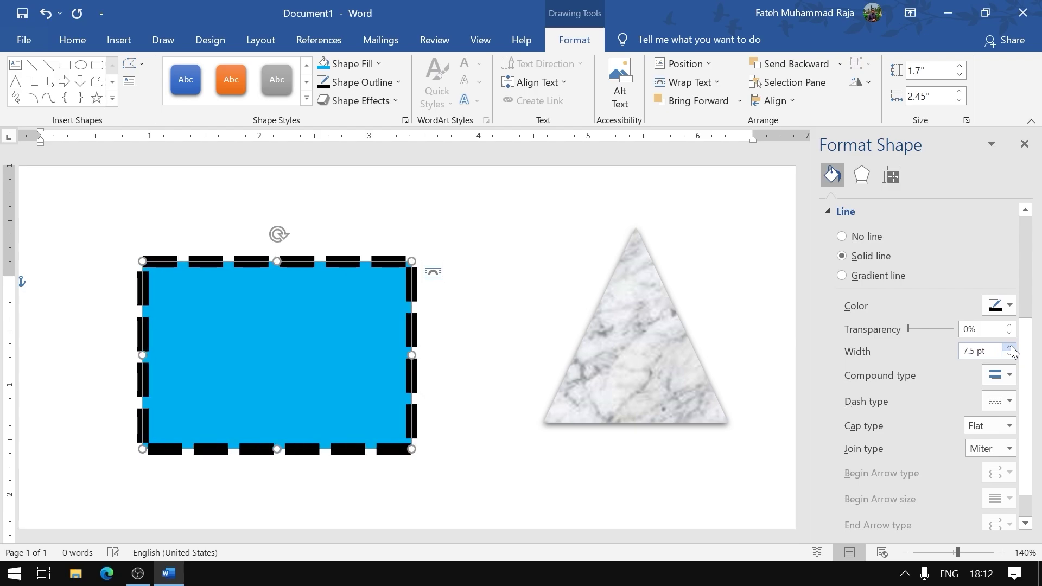
pyautogui.click(1010, 348)
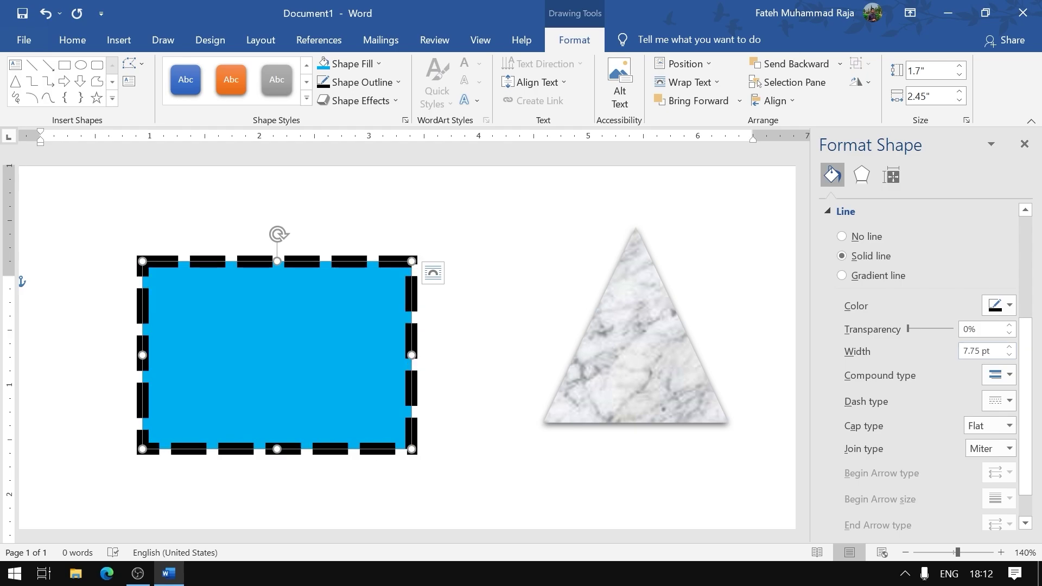
pyautogui.click(1009, 348)
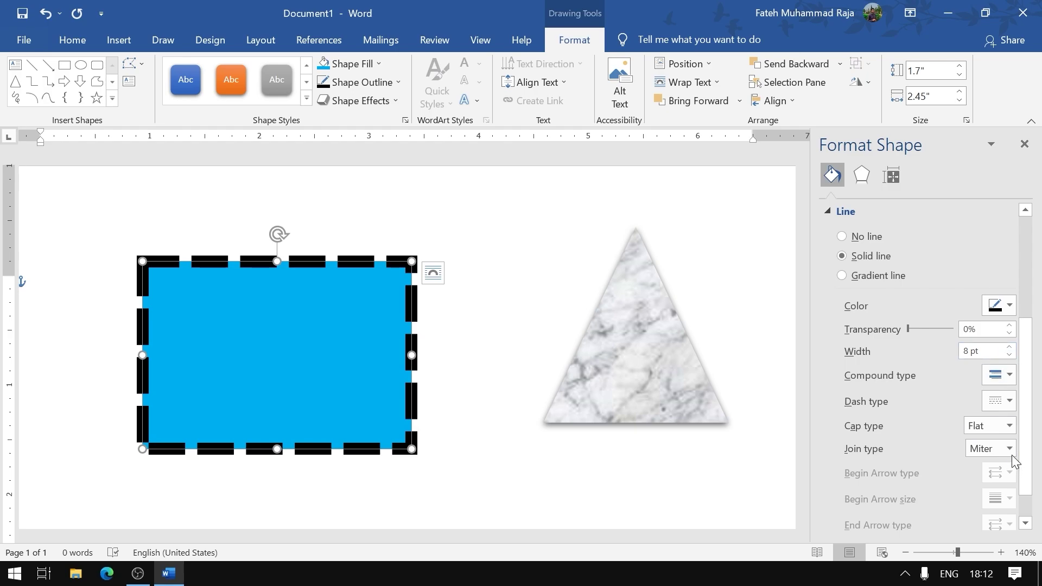
# - Set the outline dash type to solid and compound type to triple, then close the pane
pyautogui.click(998, 401)
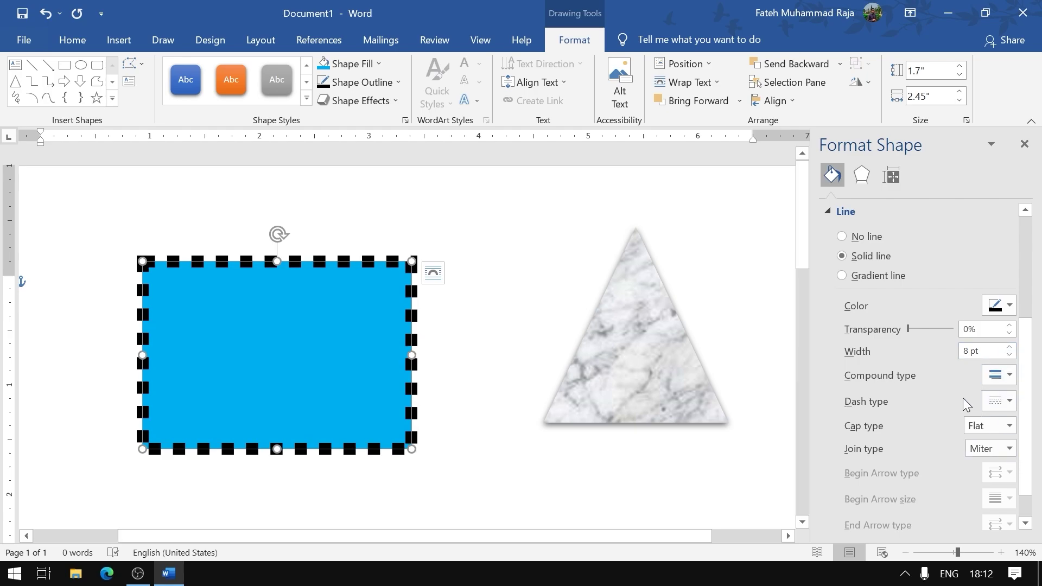
pyautogui.click(1004, 400)
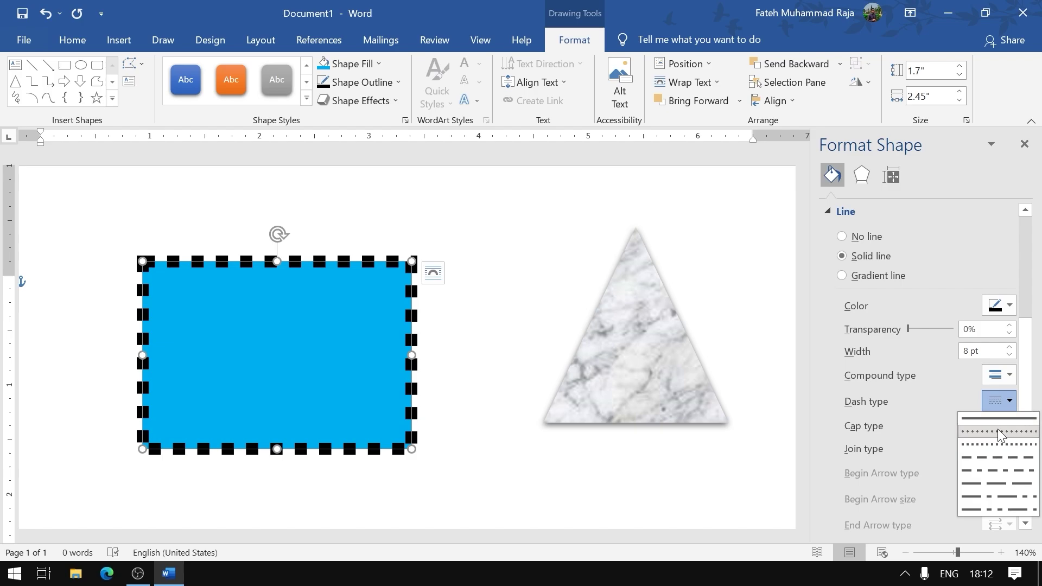
pyautogui.click(982, 418)
pyautogui.click(1003, 376)
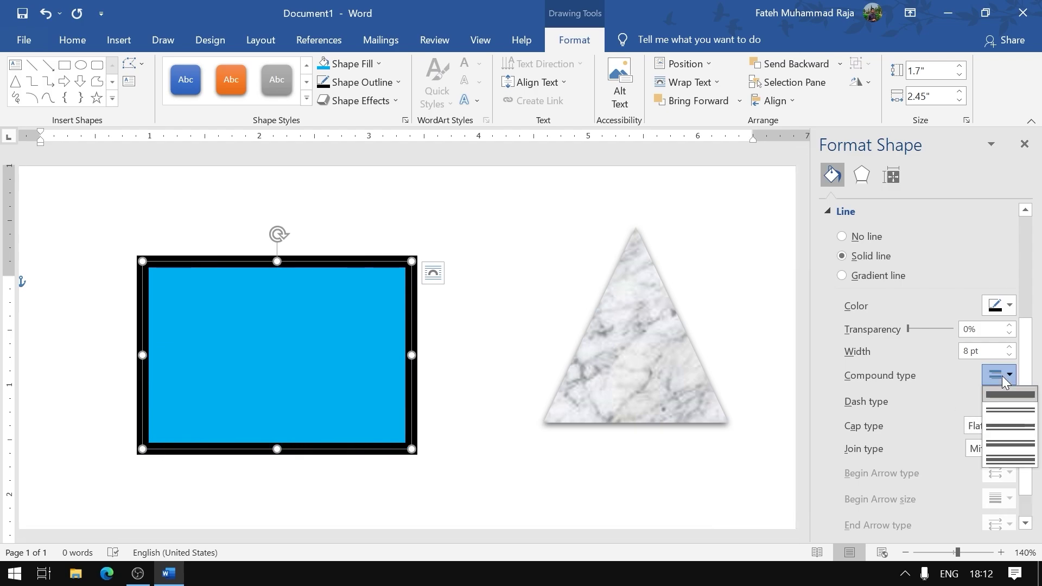
pyautogui.click(1010, 456)
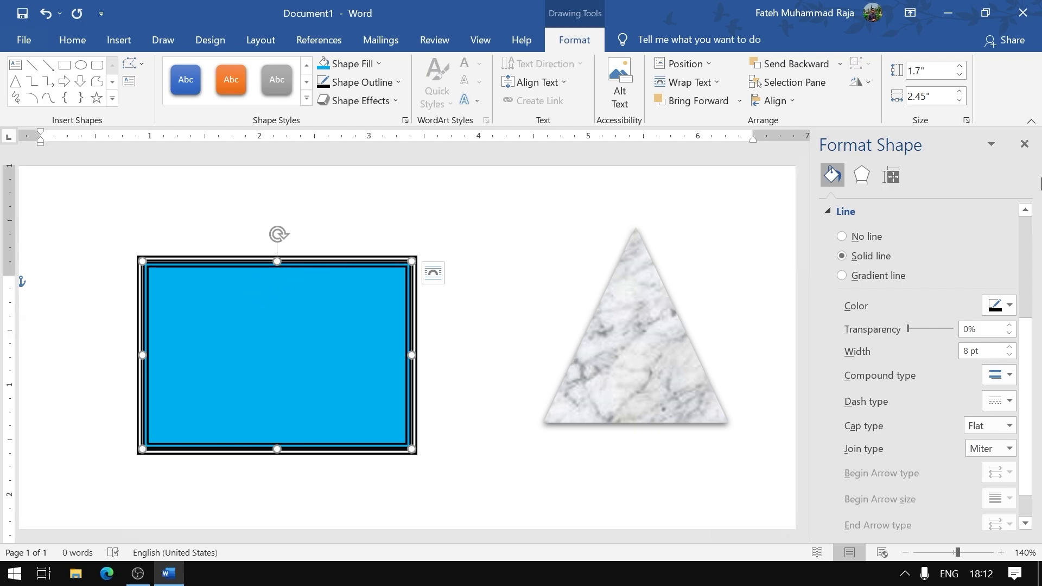
pyautogui.click(1025, 144)
# - Drag the rectangle up-right and back down-left so it rests slightly further left
pyautogui.click(392, 81)
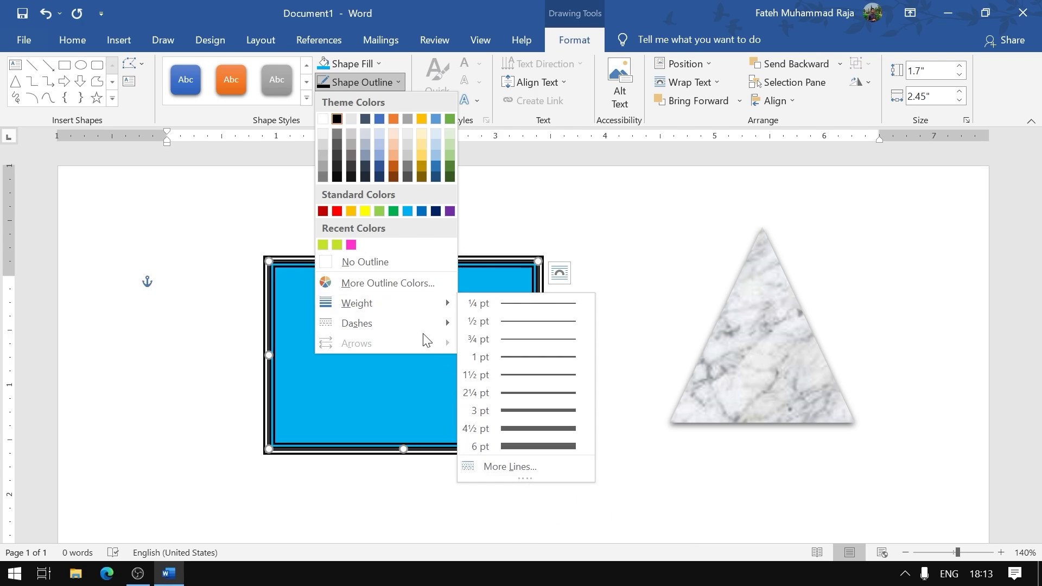
pyautogui.moveTo(357, 324)
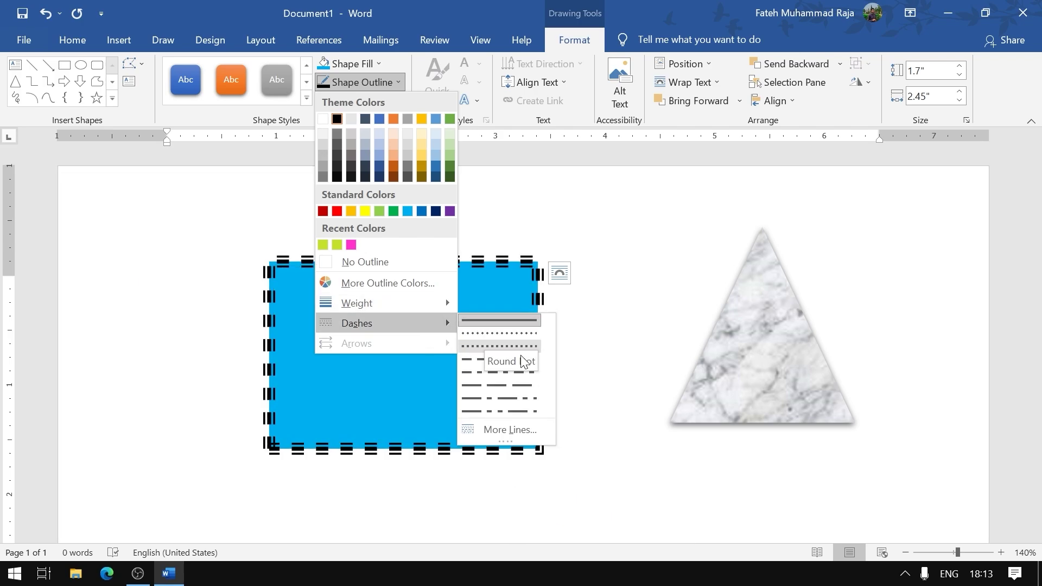
pyautogui.click(361, 385)
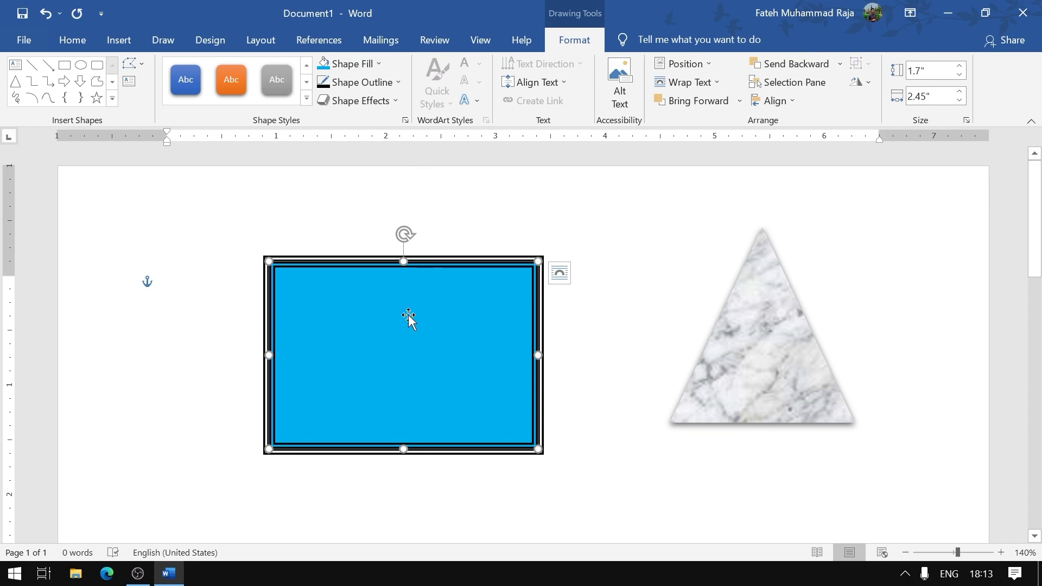
pyautogui.moveTo(384, 344); pyautogui.dragTo(464, 294)
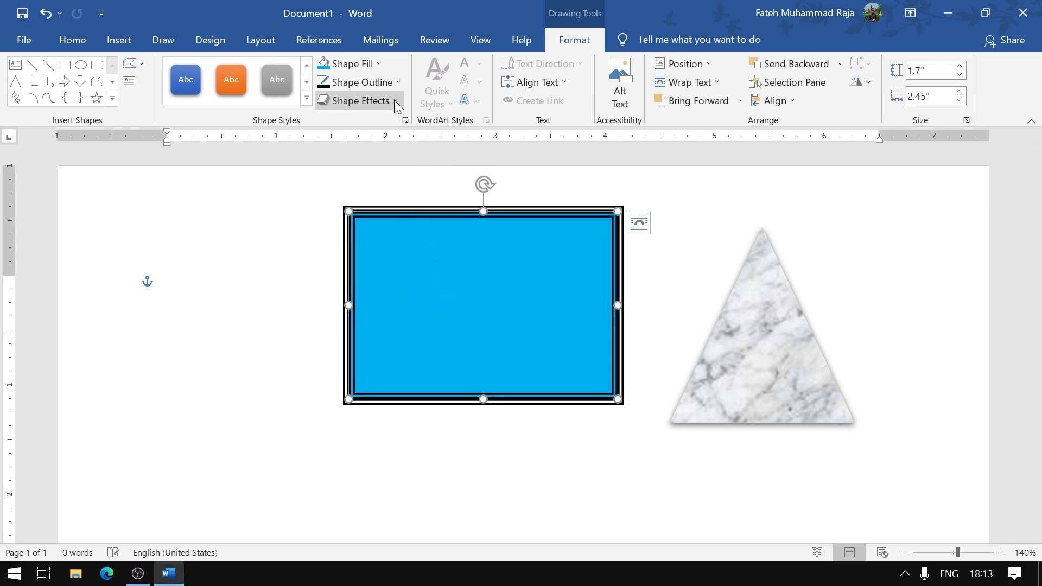
pyautogui.moveTo(499, 285)
pyautogui.mouseDown()
pyautogui.moveTo(409, 339)
pyautogui.moveTo(365, 343)
pyautogui.mouseUp()
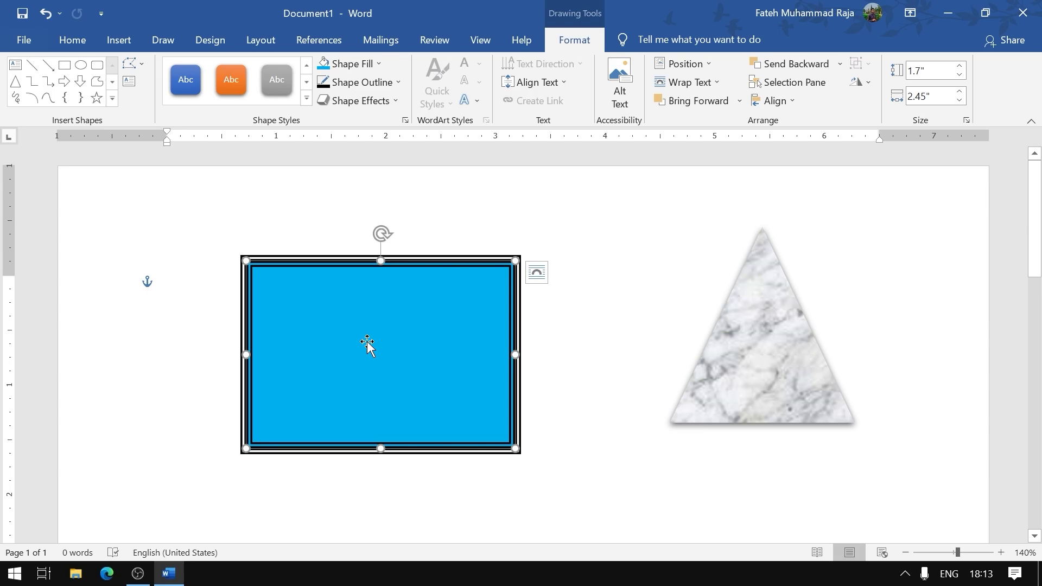
# - Delete the blue rectangle and draw a large new rectangle in its place
pyautogui.press('Delete')
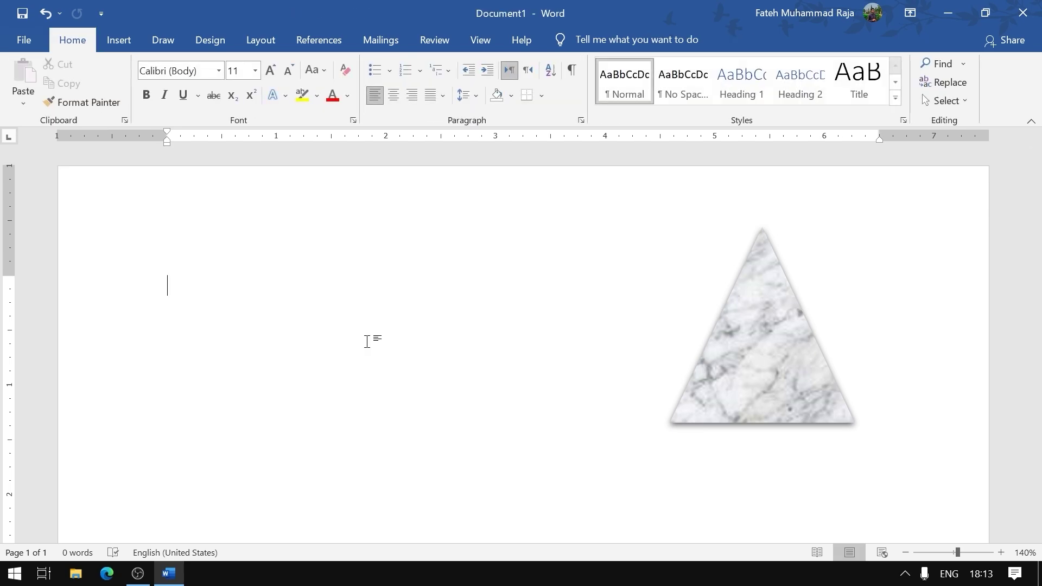
pyautogui.click(128, 40)
pyautogui.click(213, 63)
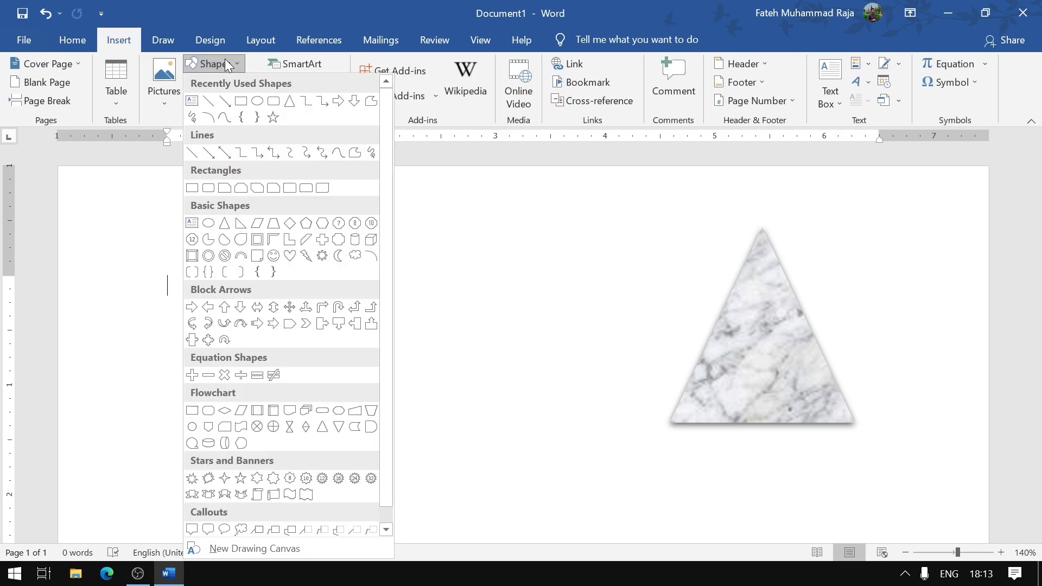
pyautogui.click(241, 101)
pyautogui.moveTo(265, 230); pyautogui.dragTo(618, 484)
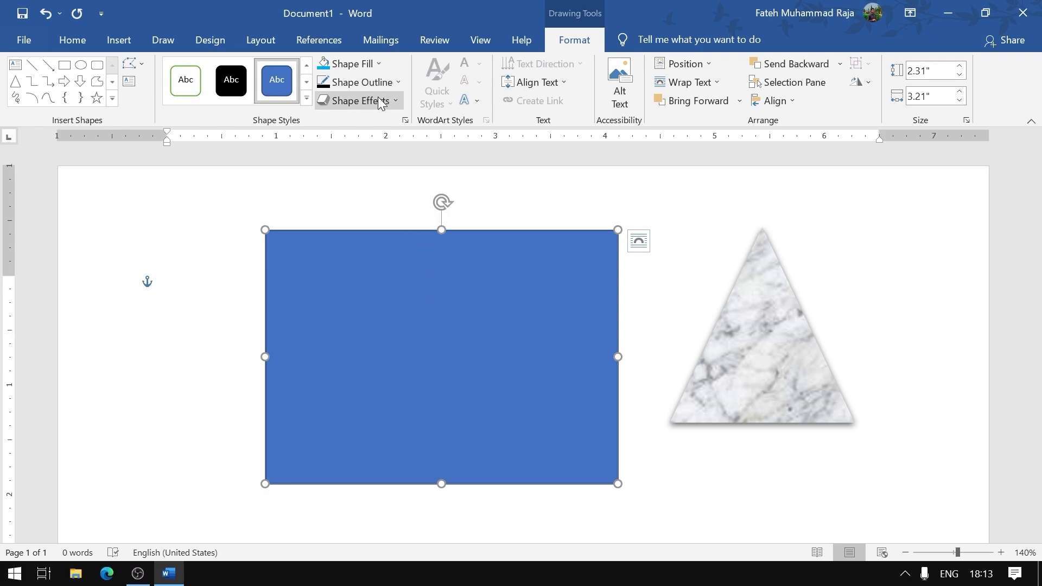
# - Fill the new rectangle light blue and give it a black outline
pyautogui.click(372, 65)
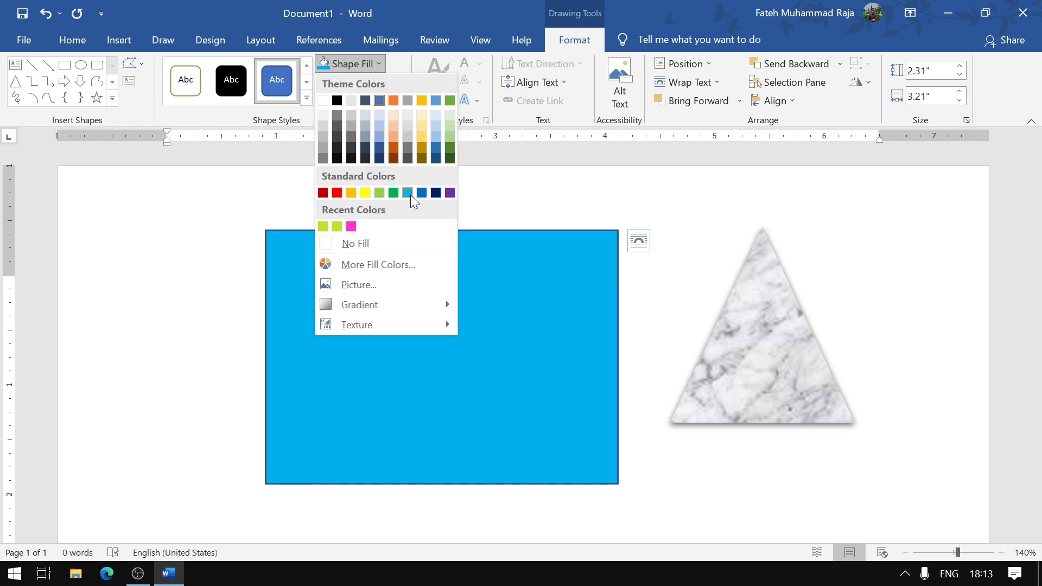
pyautogui.click(408, 193)
pyautogui.click(387, 84)
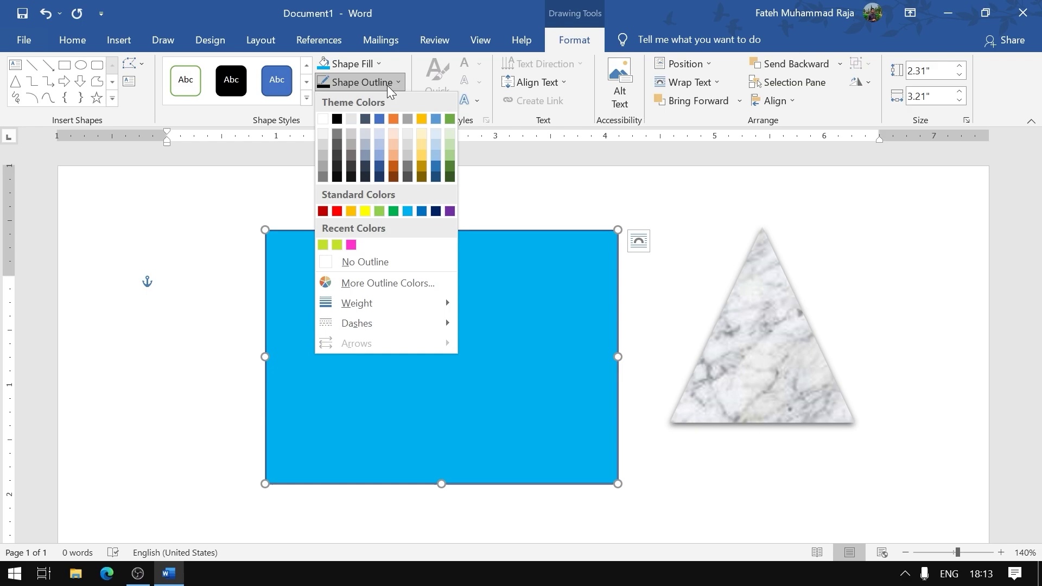
pyautogui.click(336, 118)
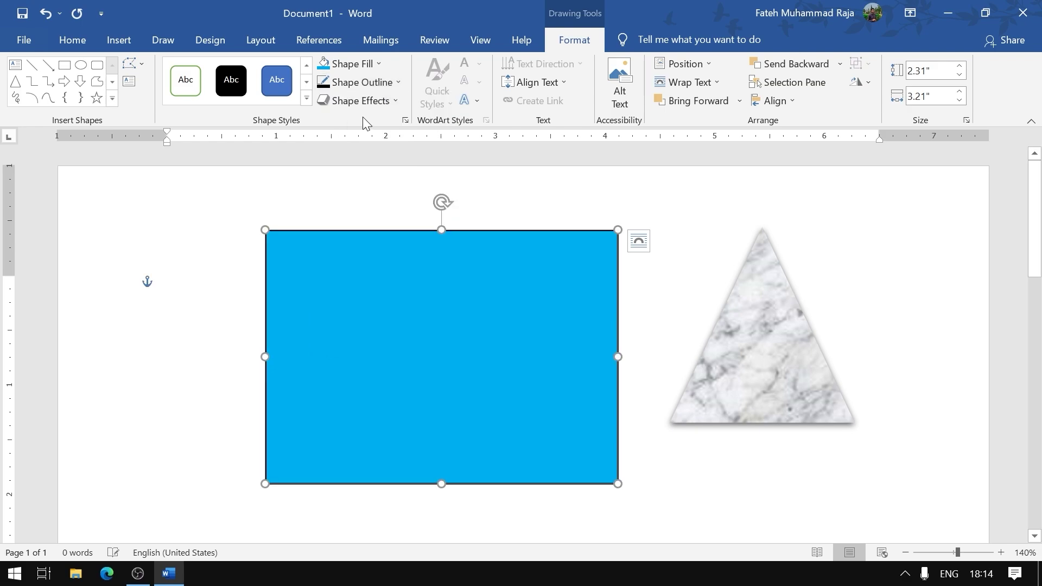
pyautogui.click(392, 101)
# - Try a preset effect, reset to No Presets, then add an Offset: Bottom Right outer shadow
pyautogui.click(392, 101)
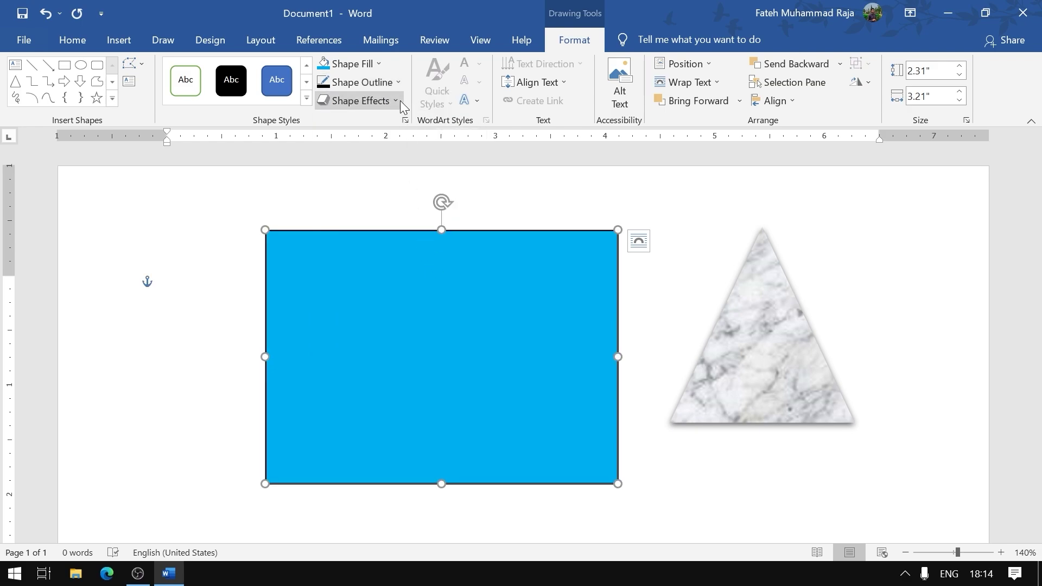
pyautogui.click(399, 100)
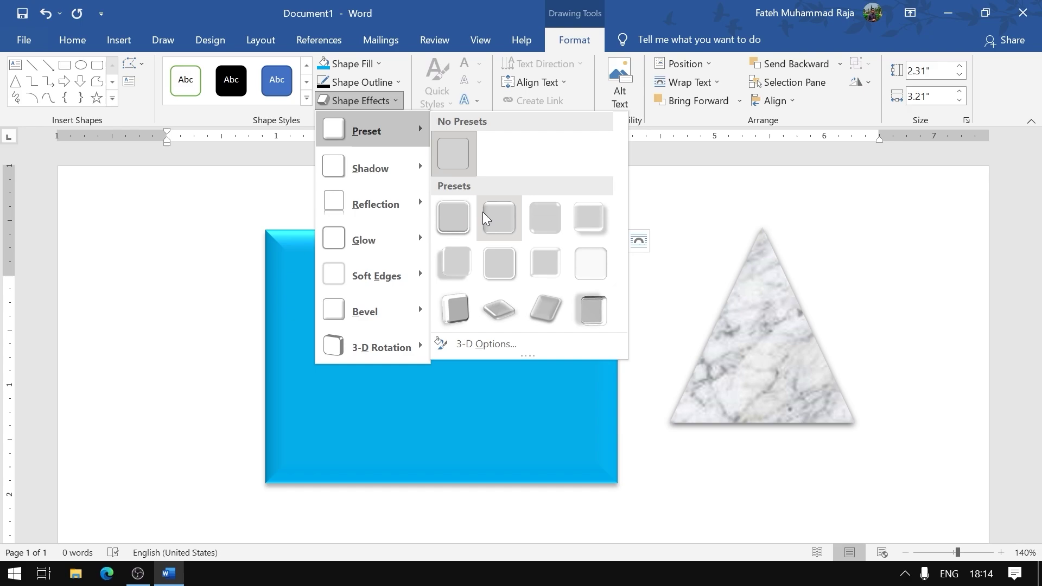
pyautogui.click(503, 220)
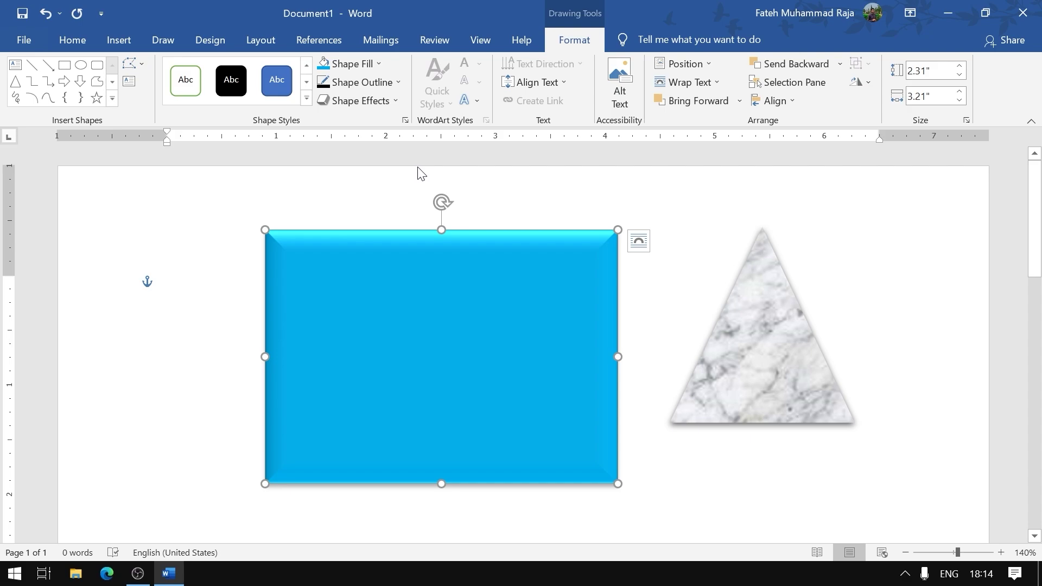
pyautogui.click(387, 101)
pyautogui.moveTo(371, 130)
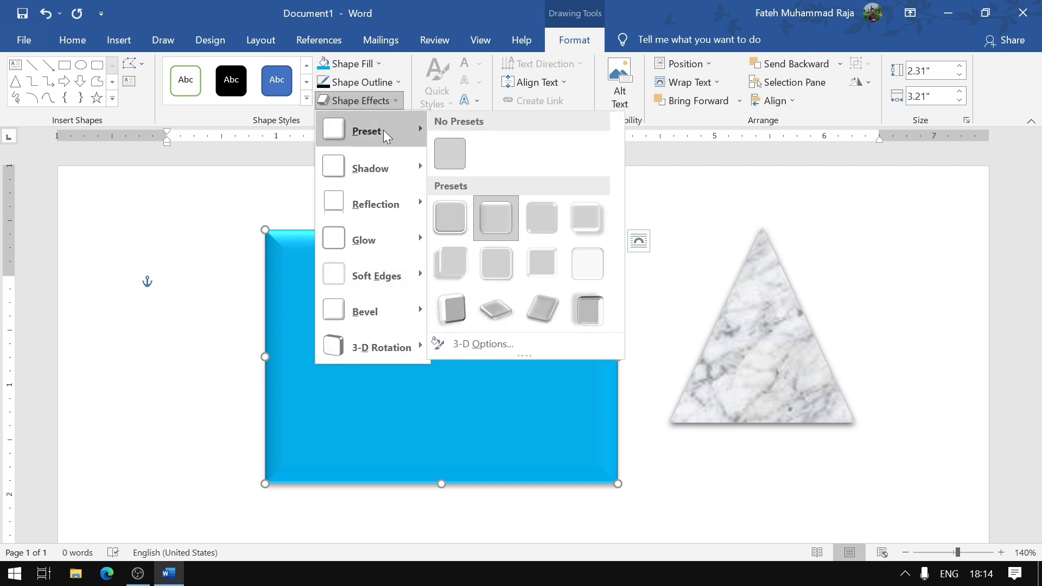
pyautogui.click(449, 160)
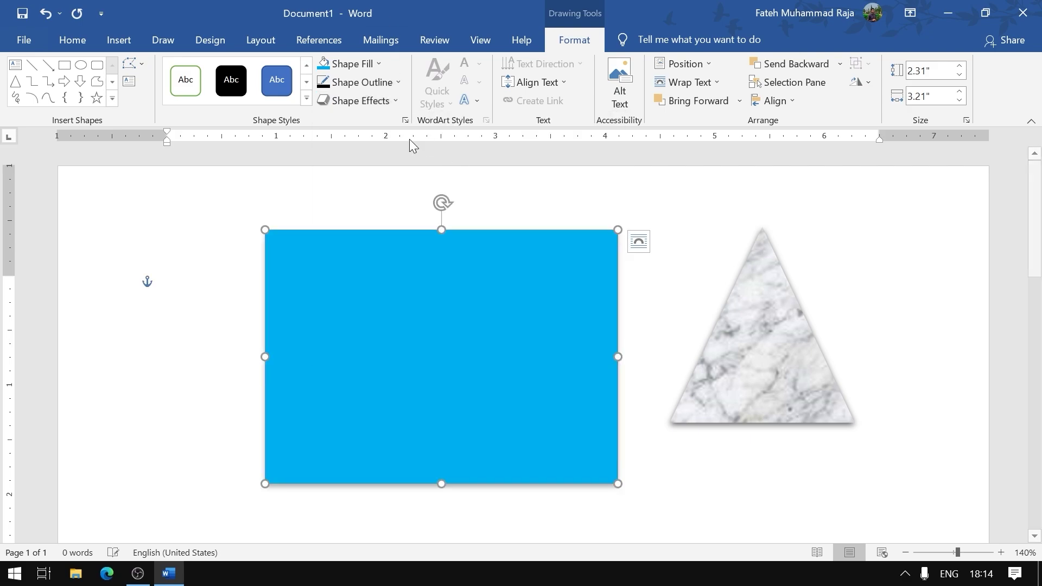
pyautogui.click(388, 101)
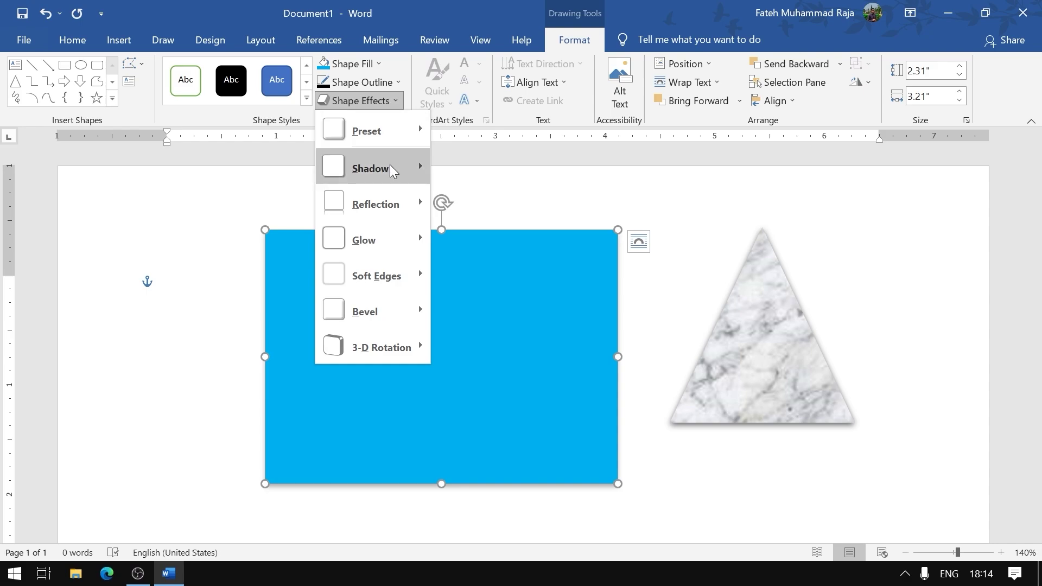
pyautogui.moveTo(370, 167)
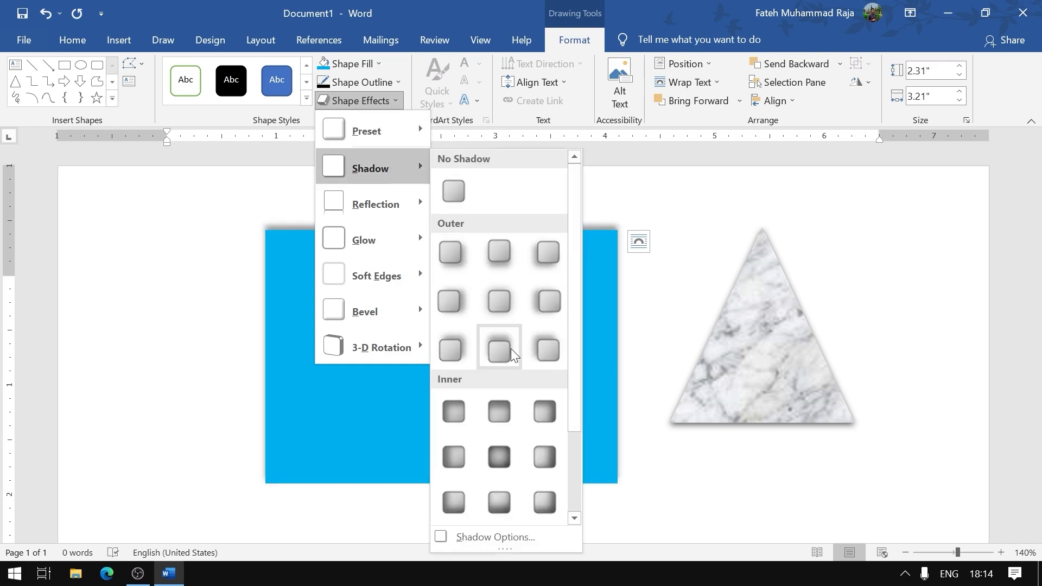
pyautogui.click(449, 256)
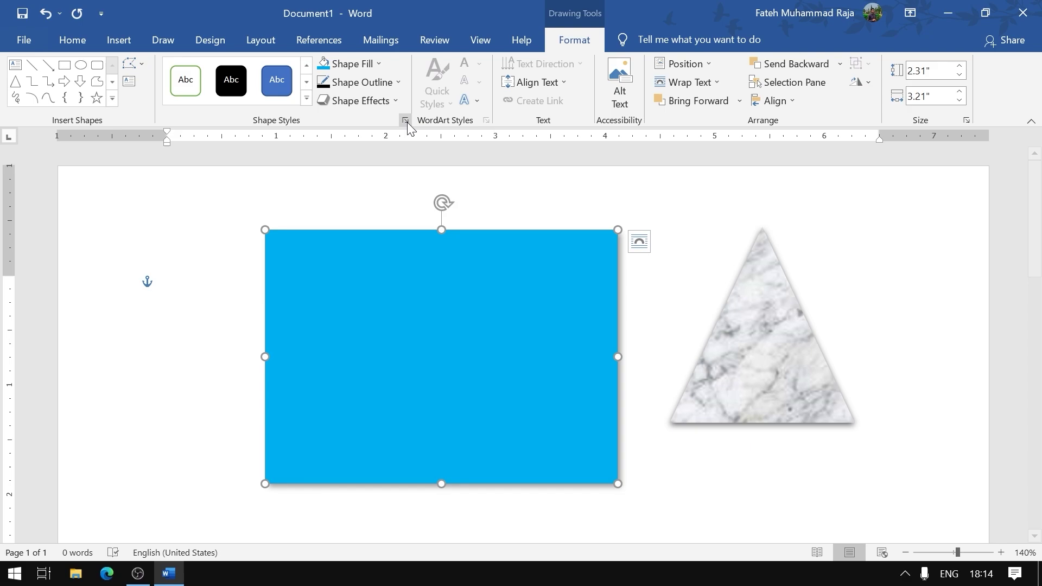
# - Add a Tight Reflection: Touching beneath the rectangle
pyautogui.click(389, 103)
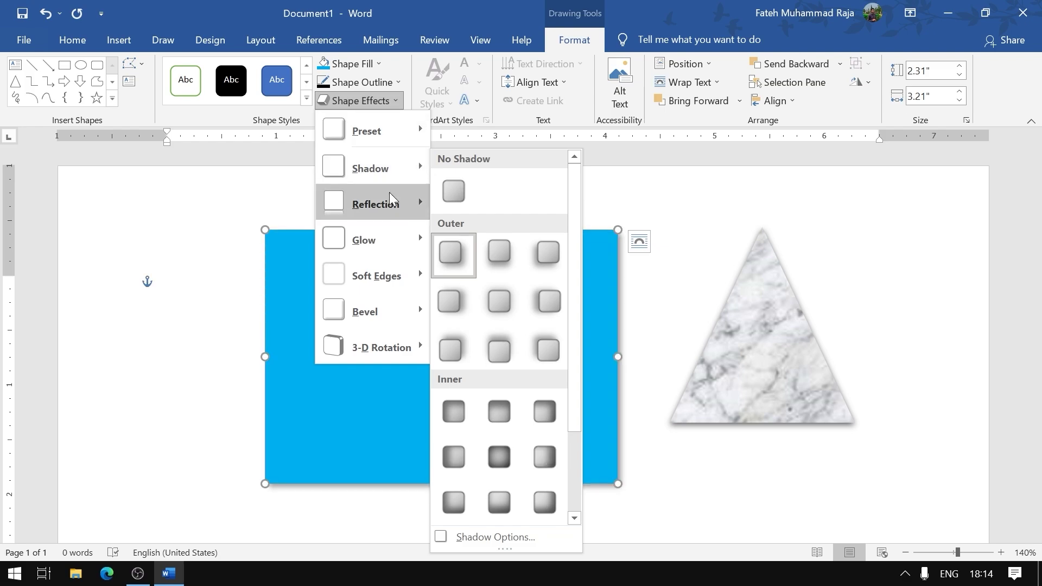
pyautogui.moveTo(375, 204)
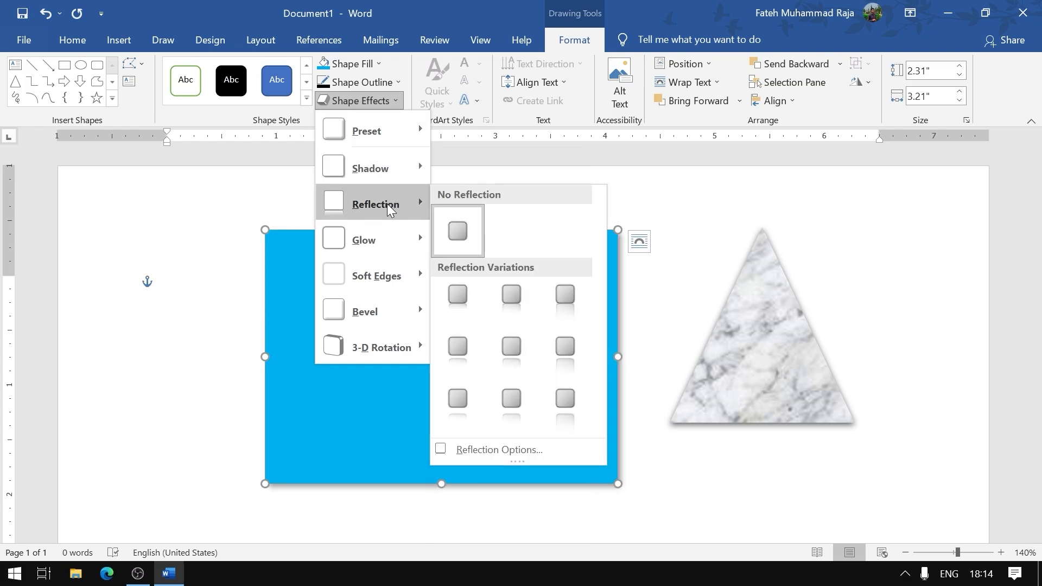
pyautogui.click(467, 301)
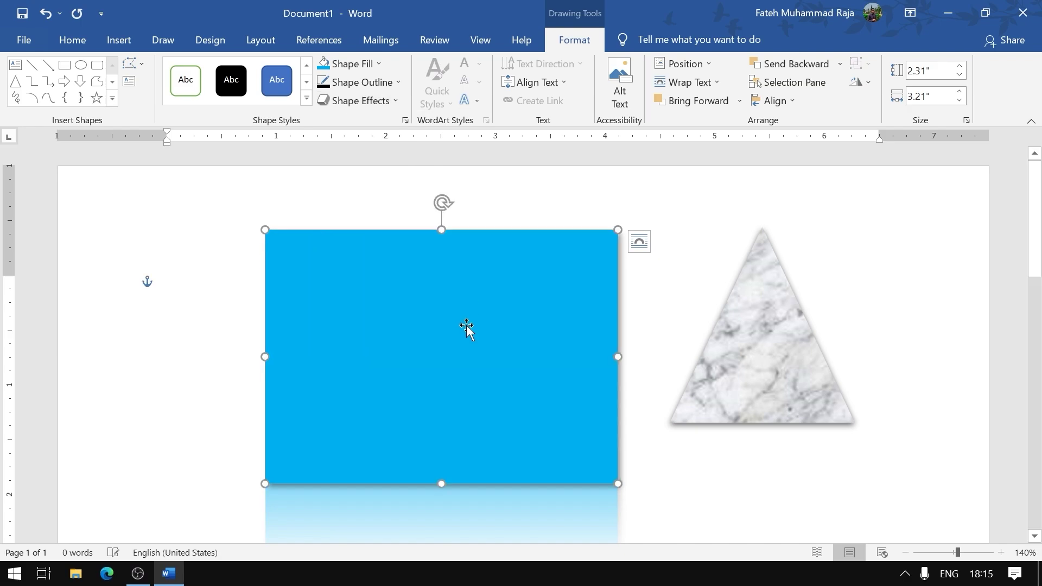
pyautogui.scroll(-3, 467, 324)
pyautogui.scroll(1, 389, 418)
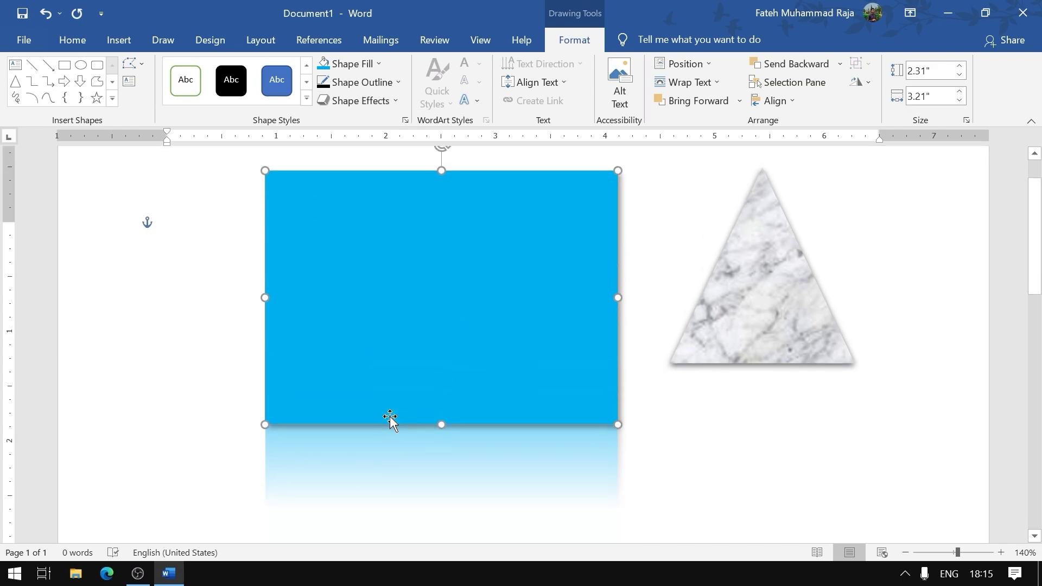
pyautogui.click(387, 100)
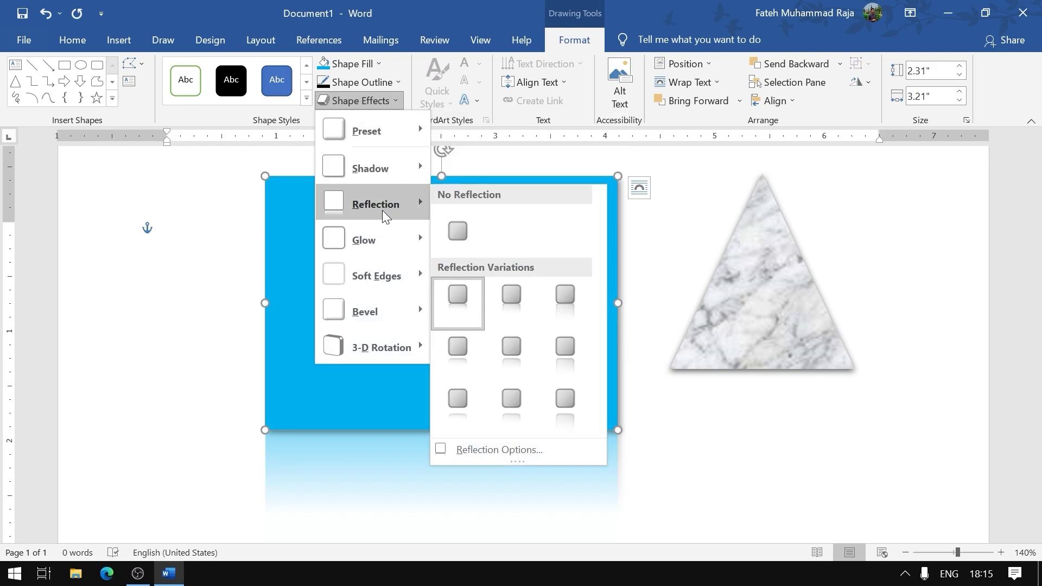
pyautogui.moveTo(375, 203)
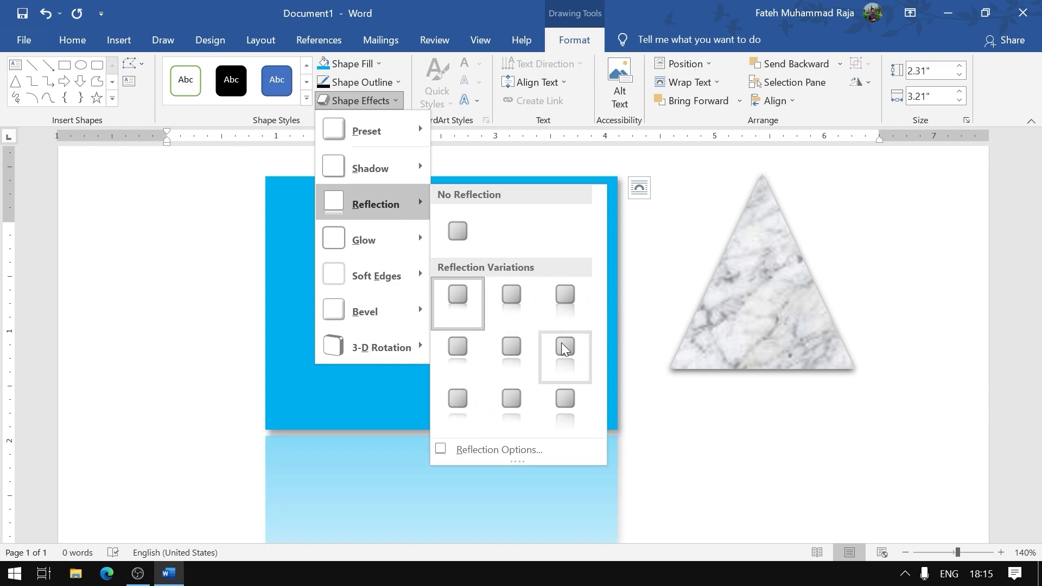
# - Switch to another reflection variation and add a green 18 pt glow
pyautogui.click(457, 348)
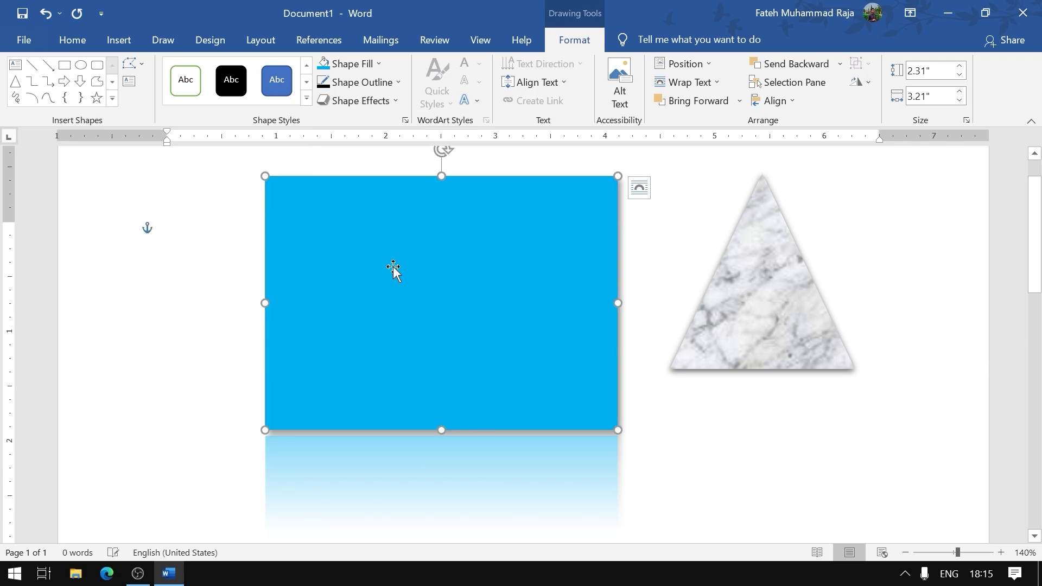
pyautogui.click(358, 100)
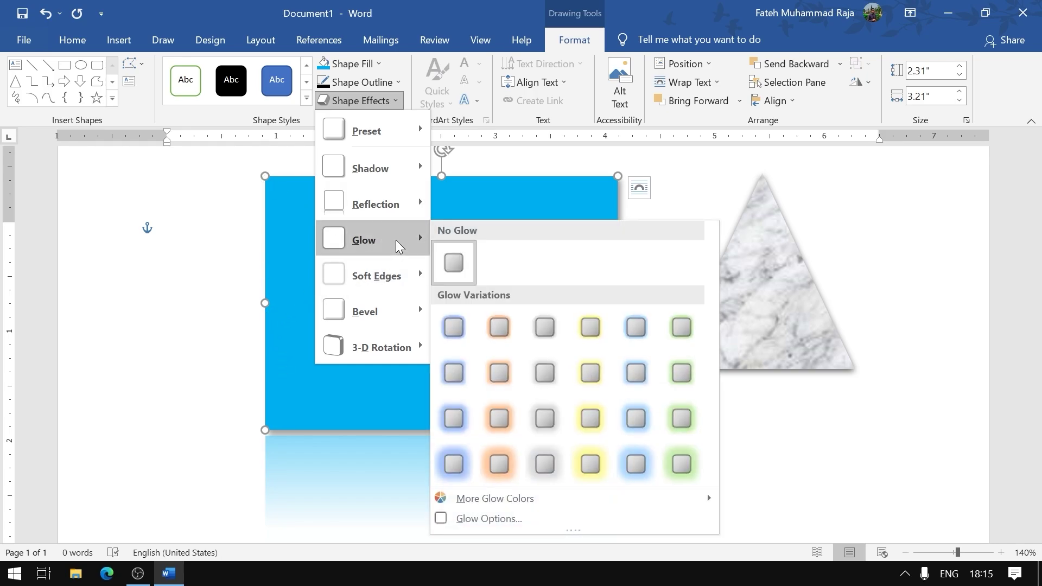
pyautogui.moveTo(364, 240)
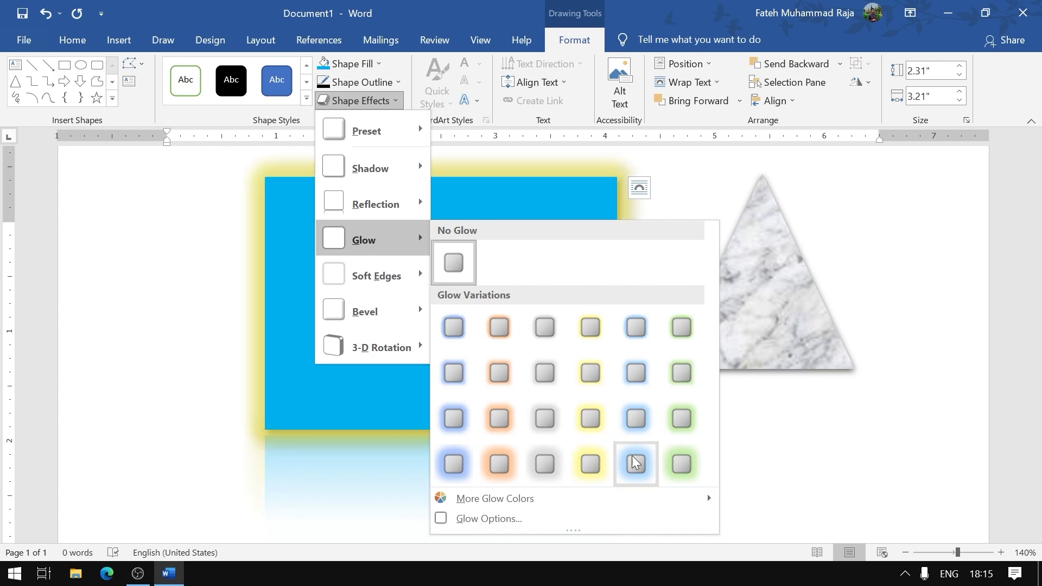
pyautogui.click(681, 464)
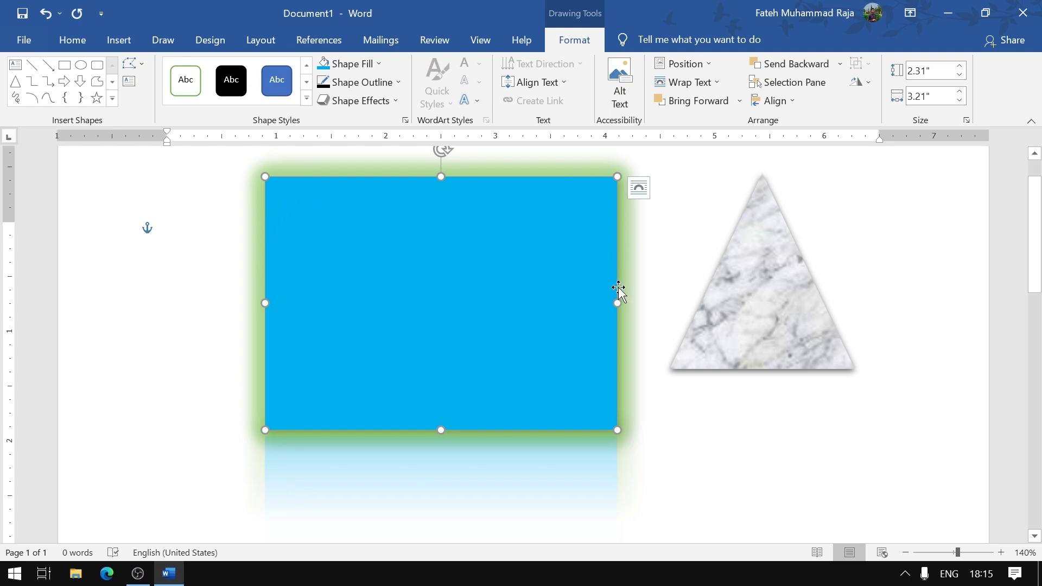
# - Change the glow colour to red
pyautogui.click(388, 104)
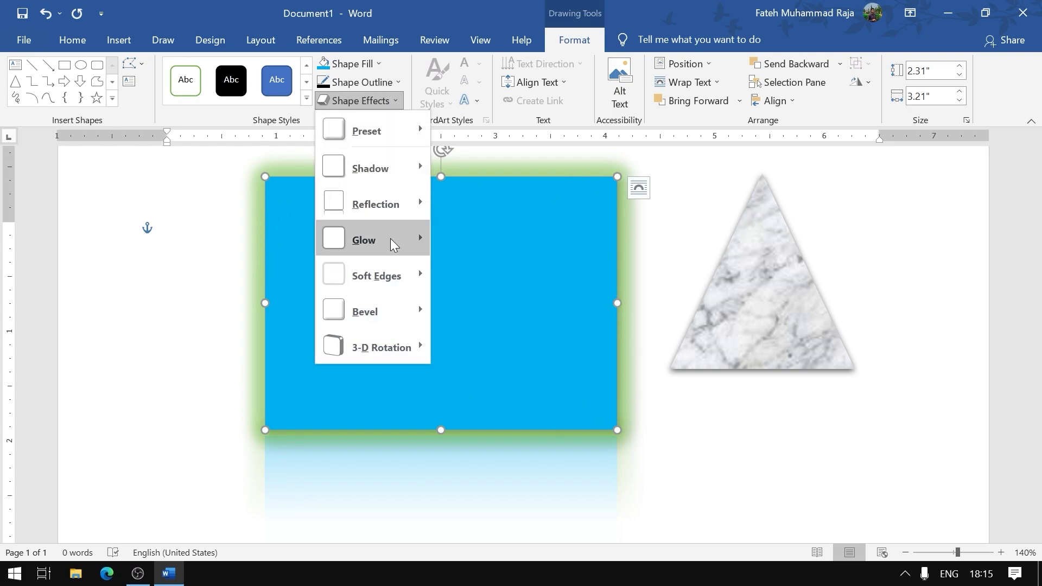
pyautogui.moveTo(372, 240)
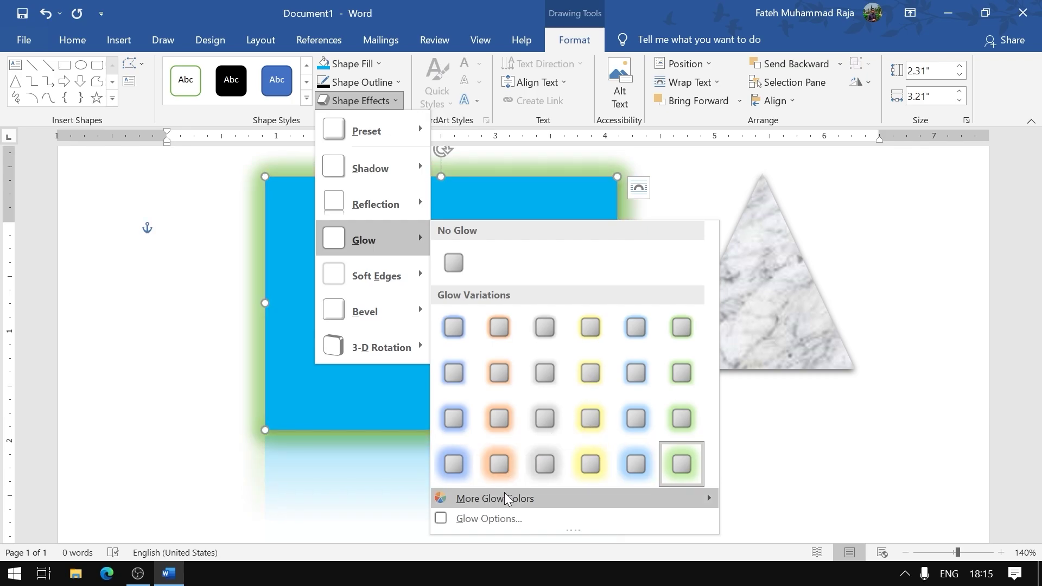
pyautogui.moveTo(496, 498)
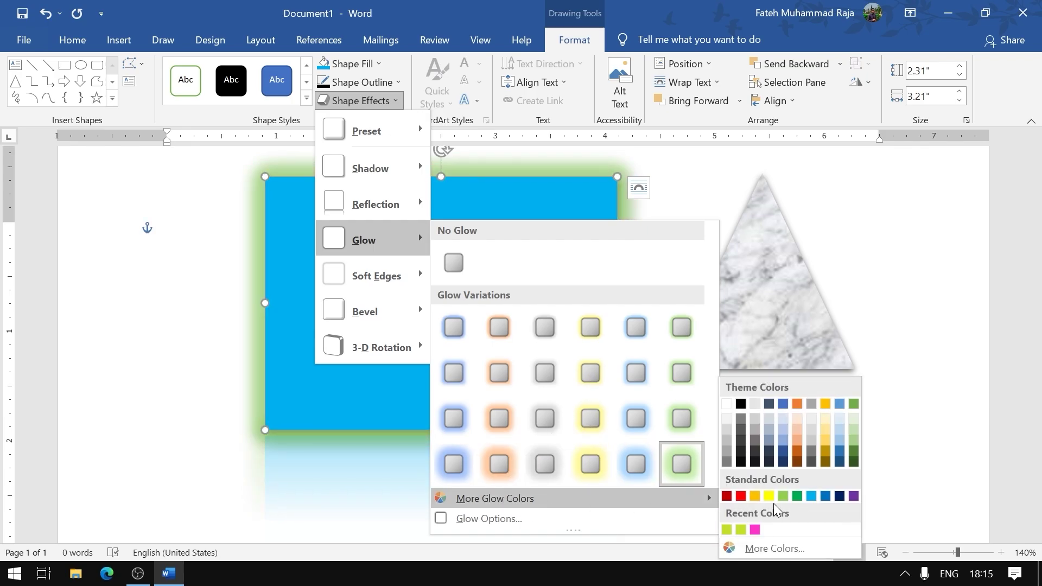
pyautogui.click(742, 494)
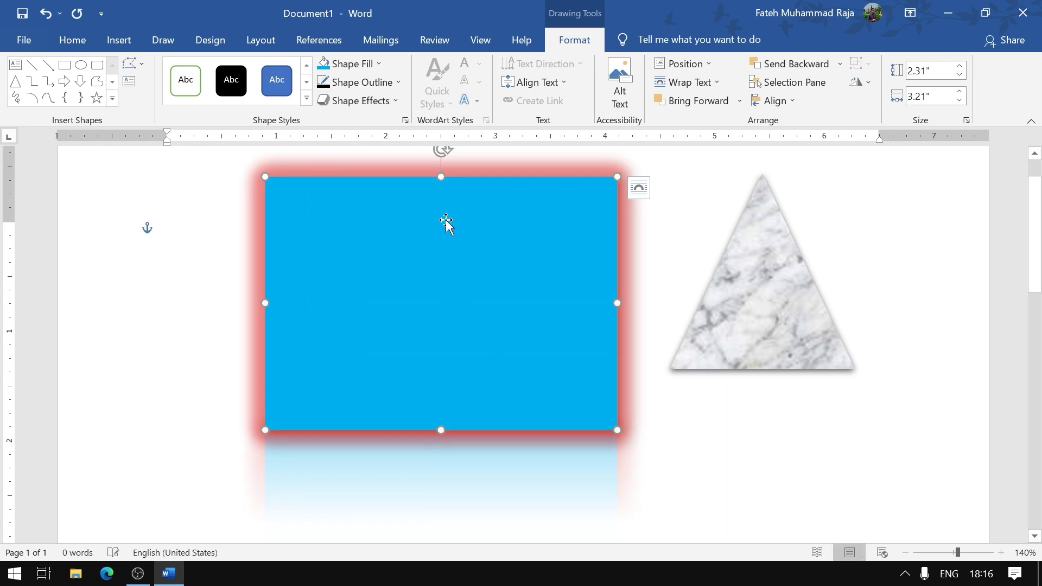
pyautogui.click(363, 99)
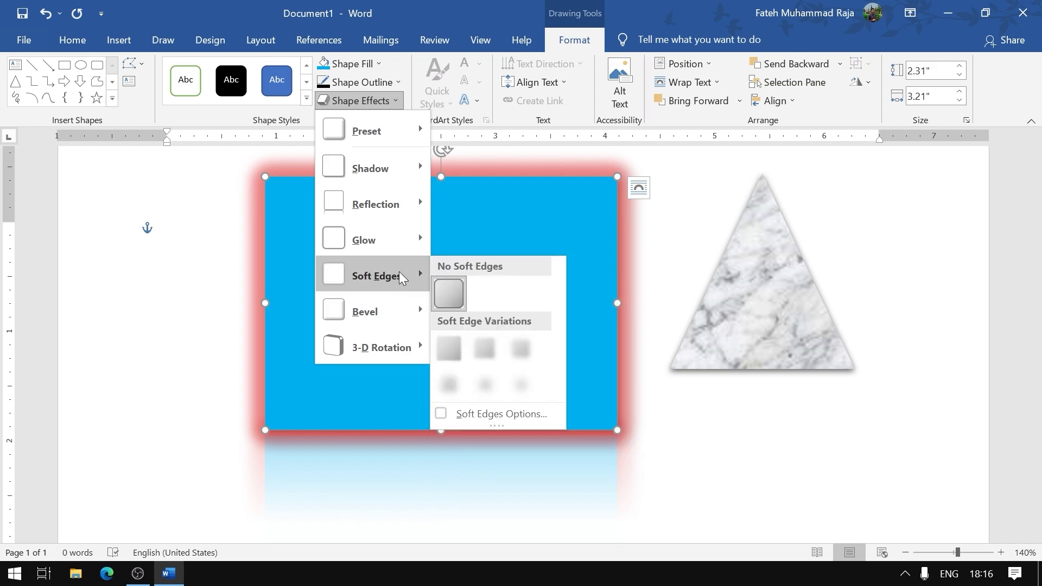
pyautogui.moveTo(365, 311)
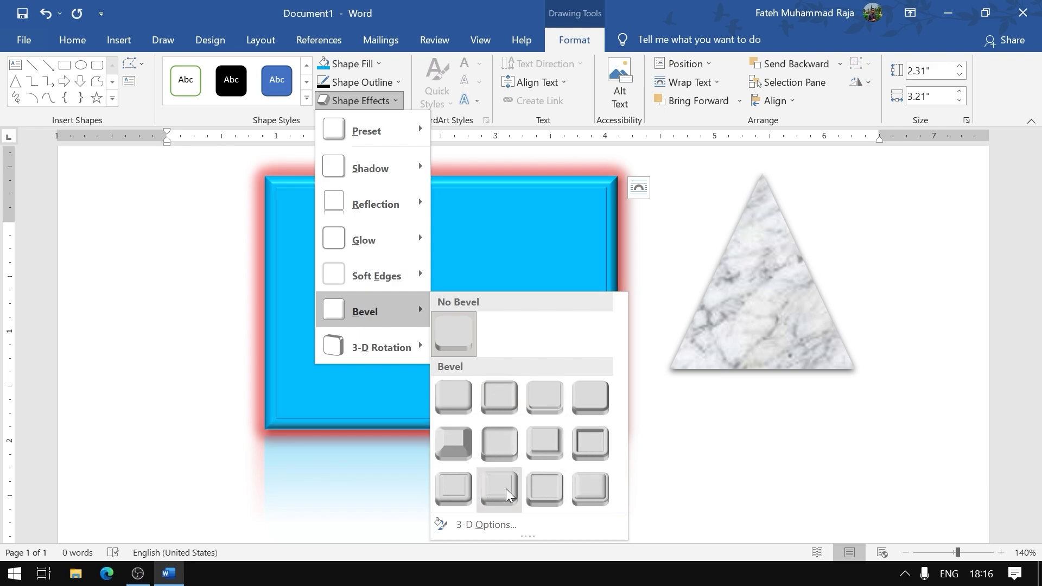
pyautogui.click(456, 447)
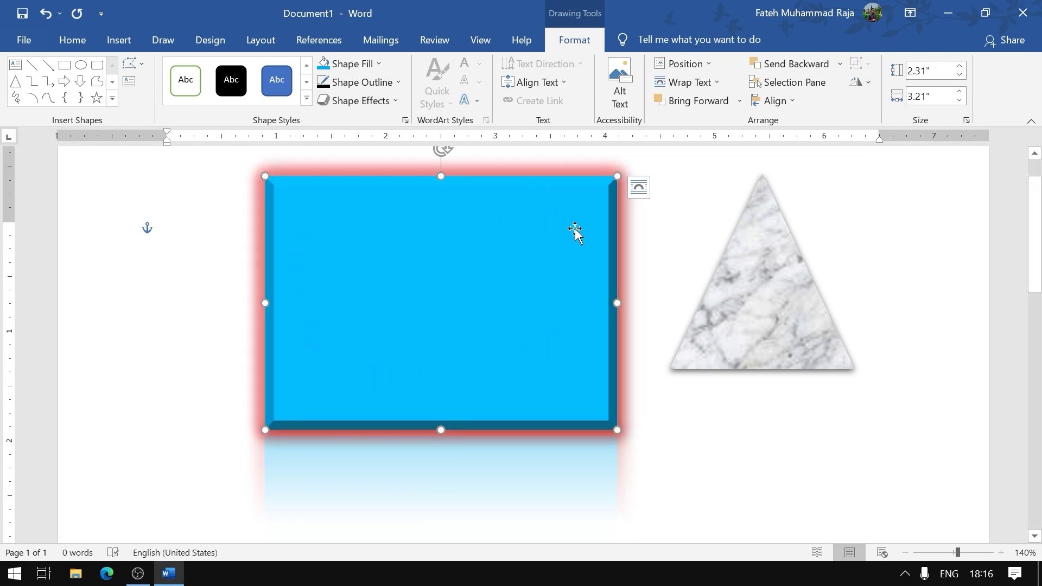
pyautogui.click(384, 100)
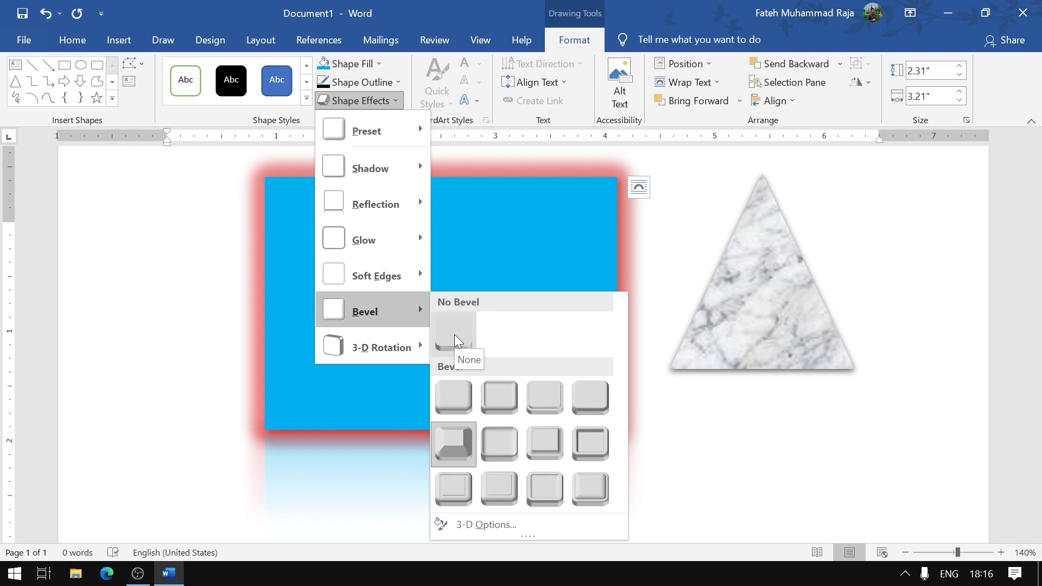
pyautogui.click(454, 331)
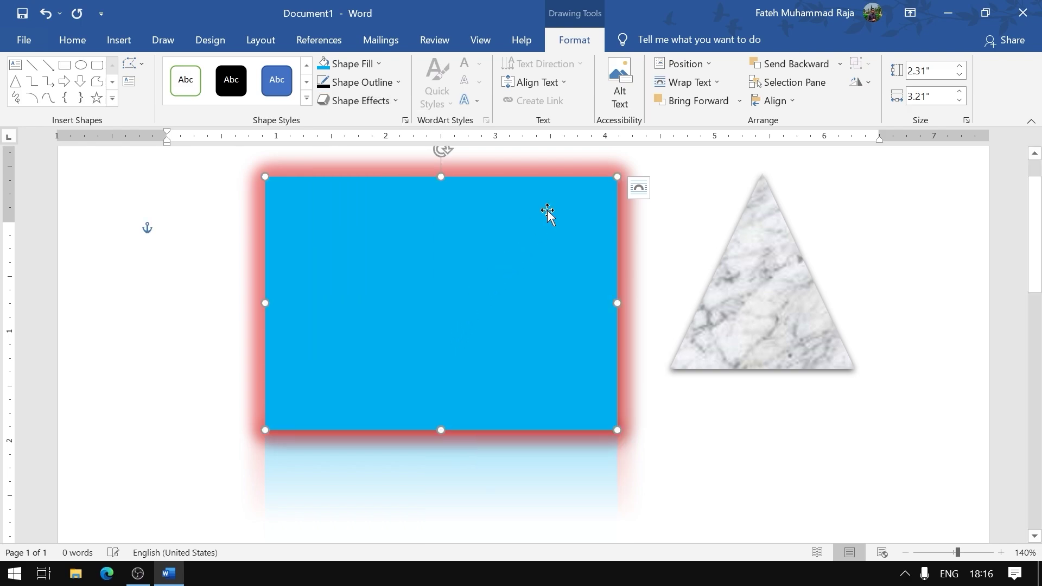
pyautogui.click(372, 100)
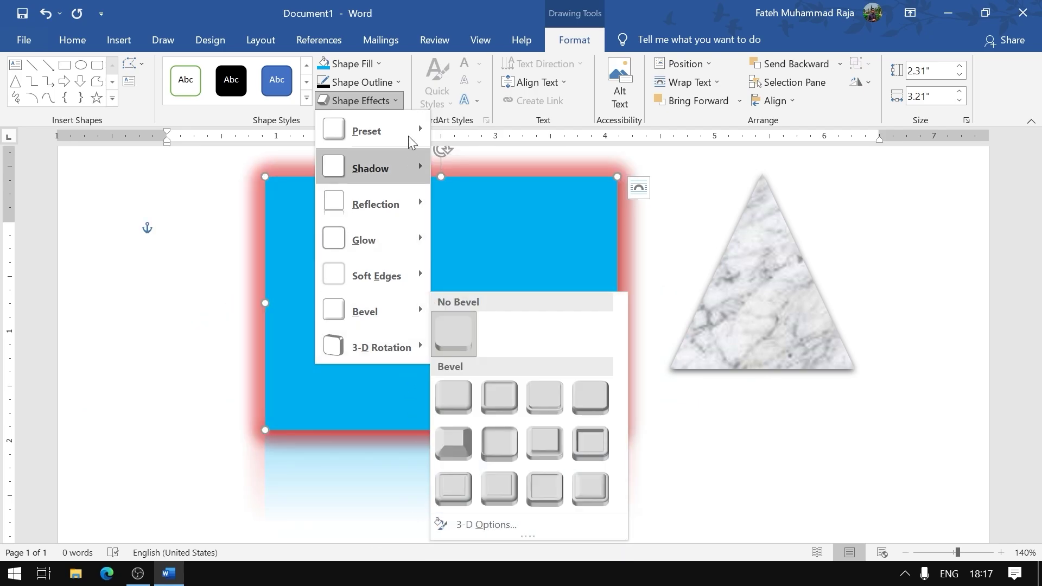
# - Browse 3-D Rotation effects and the Shape Styles gallery without applying anything, then open Shape Fill
pyautogui.click(437, 7)
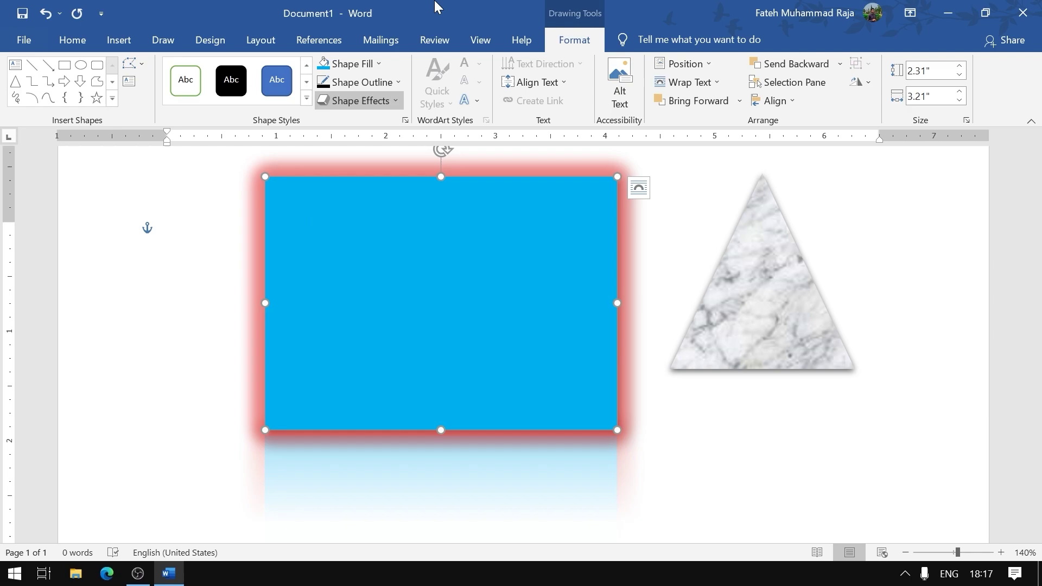
pyautogui.click(391, 102)
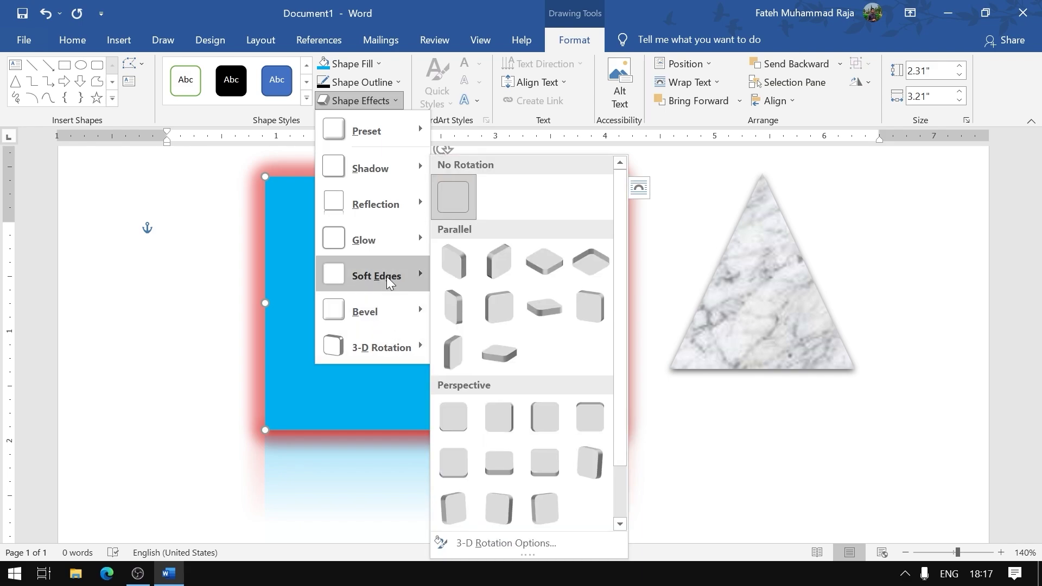
pyautogui.moveTo(381, 347)
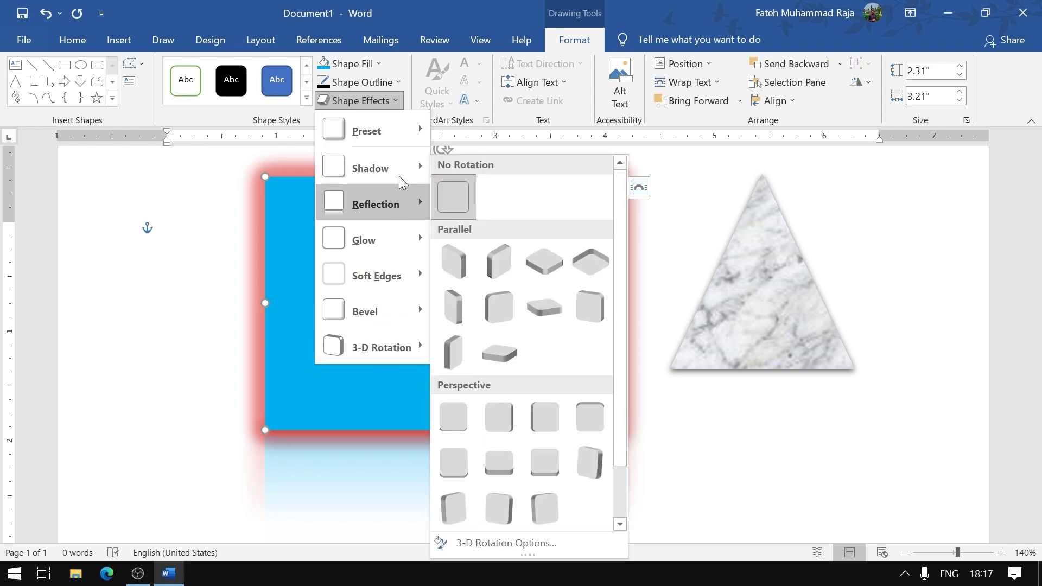
pyautogui.moveTo(370, 130)
pyautogui.click(453, 7)
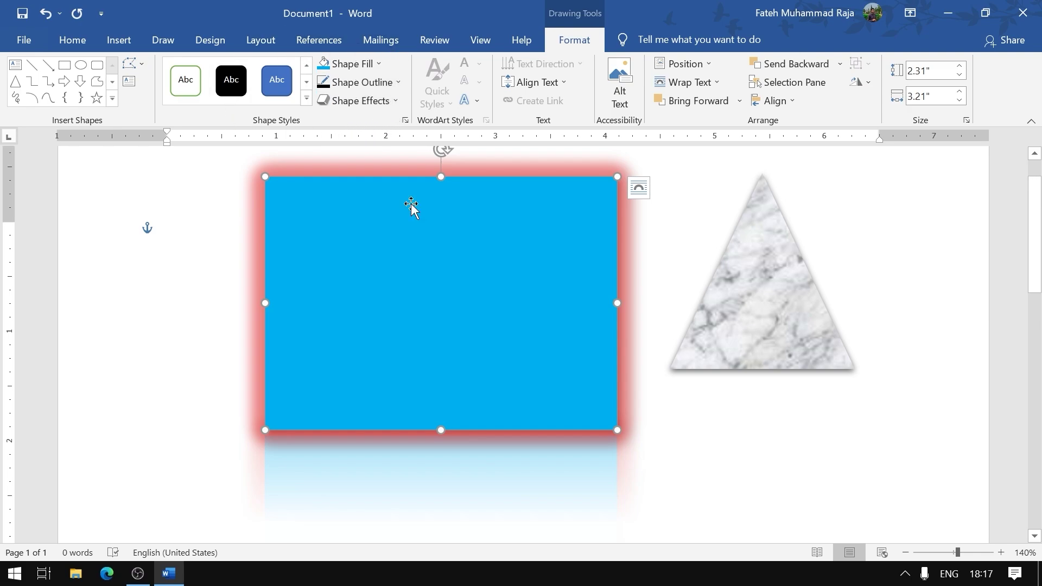
pyautogui.click(307, 98)
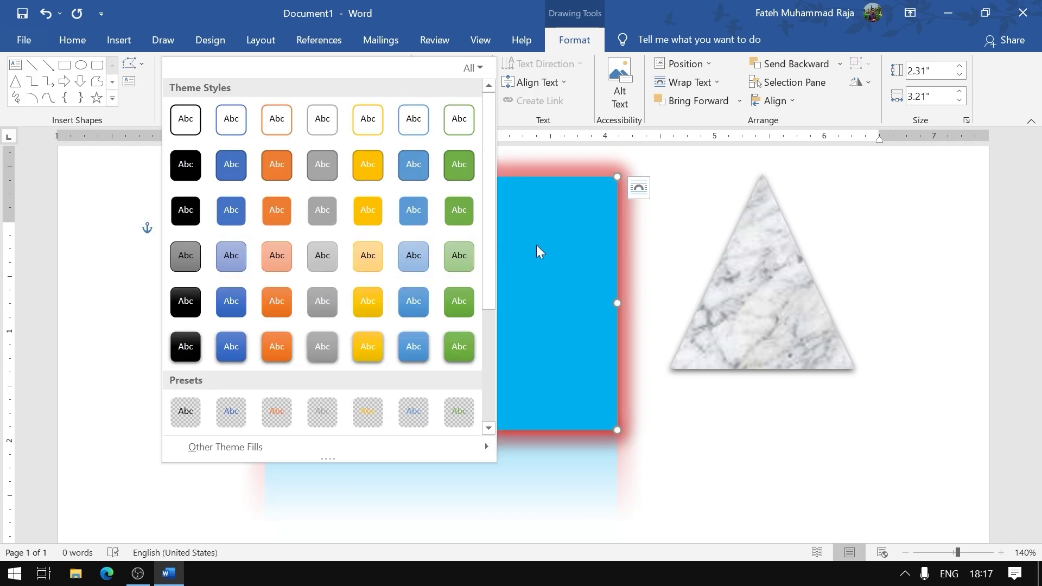
pyautogui.click(533, 242)
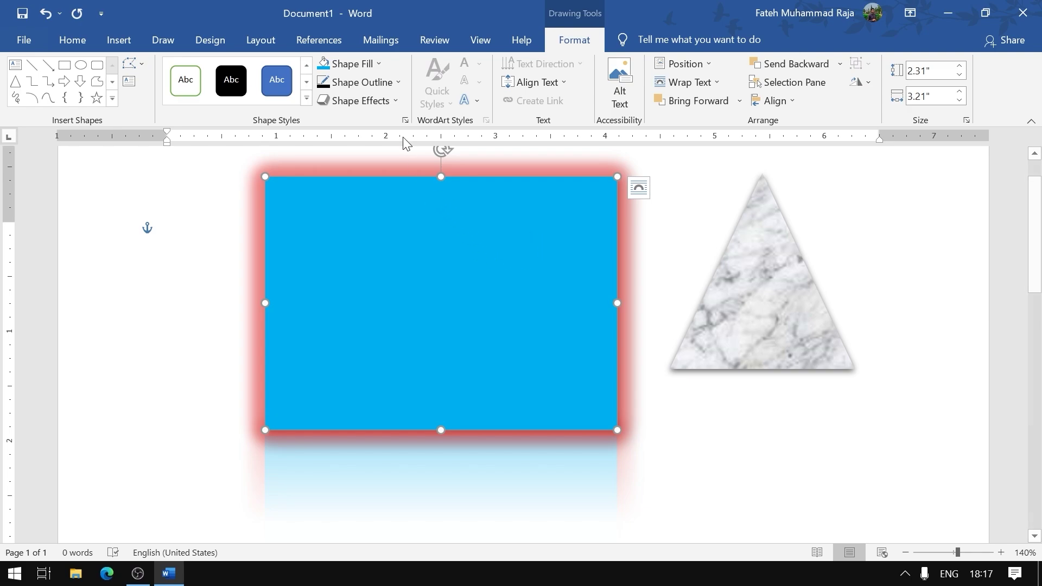
pyautogui.click(378, 64)
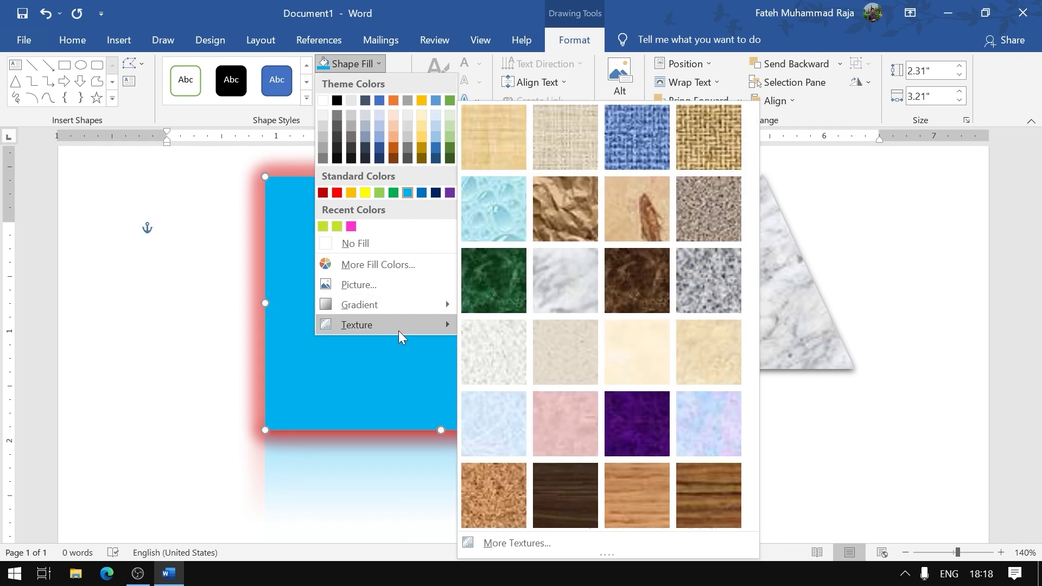
# - Preview the Texture fill, outline Dashes and Preset effects for the rectangle, applying none
pyautogui.click(366, 65)
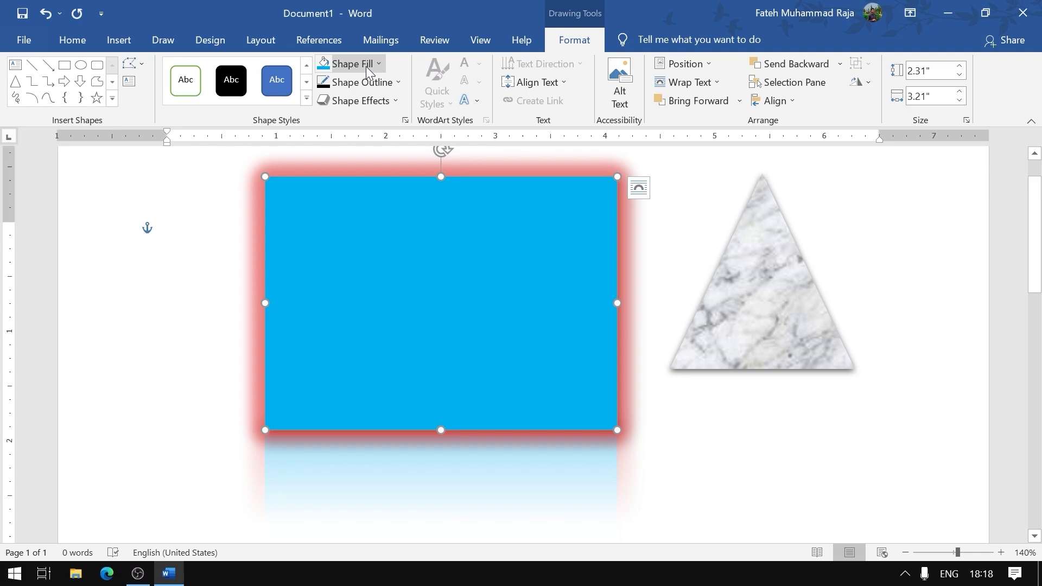
pyautogui.click(386, 87)
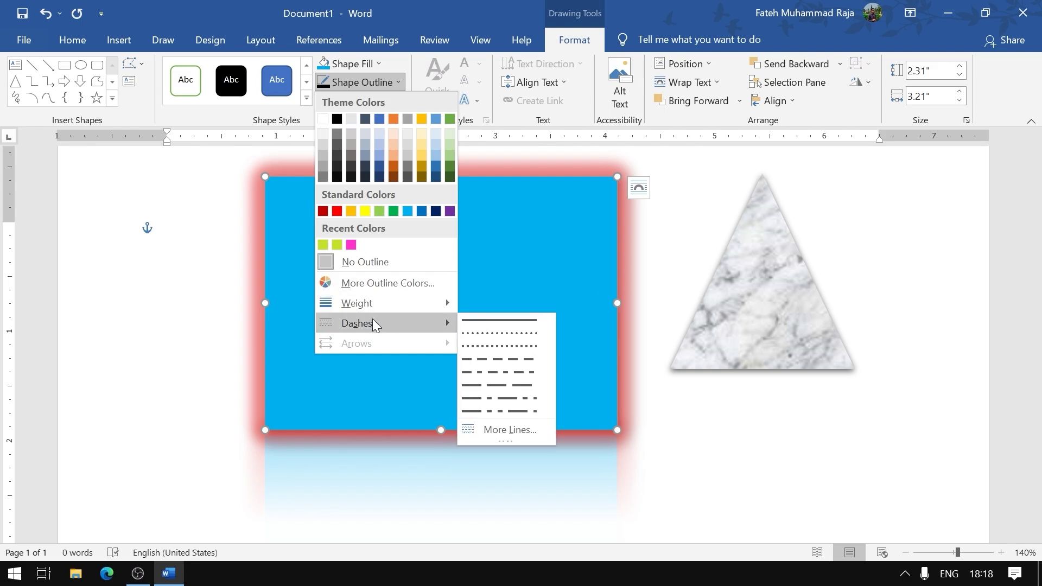
pyautogui.click(462, 10)
pyautogui.click(386, 102)
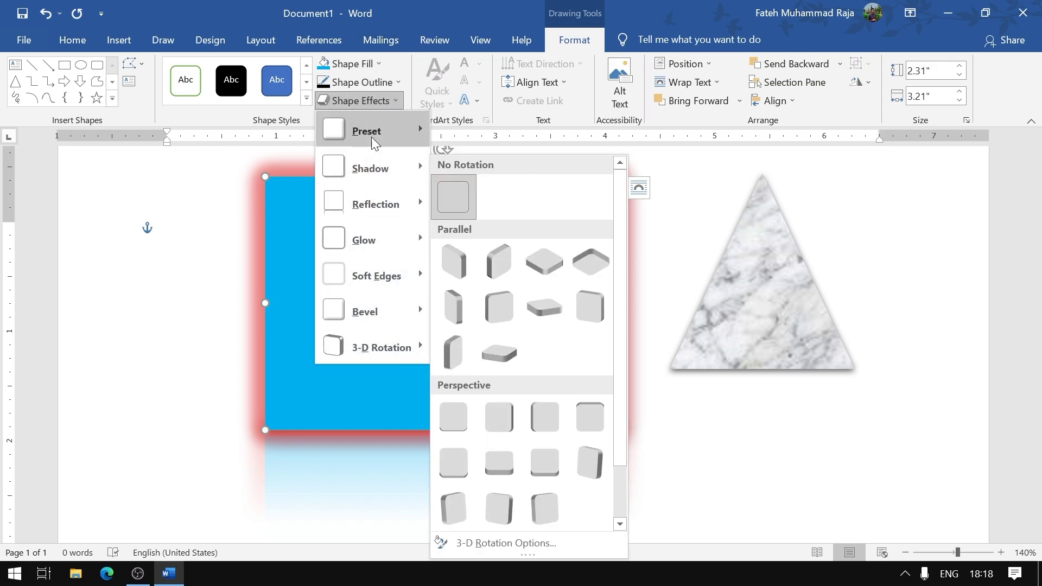
pyautogui.click(414, 18)
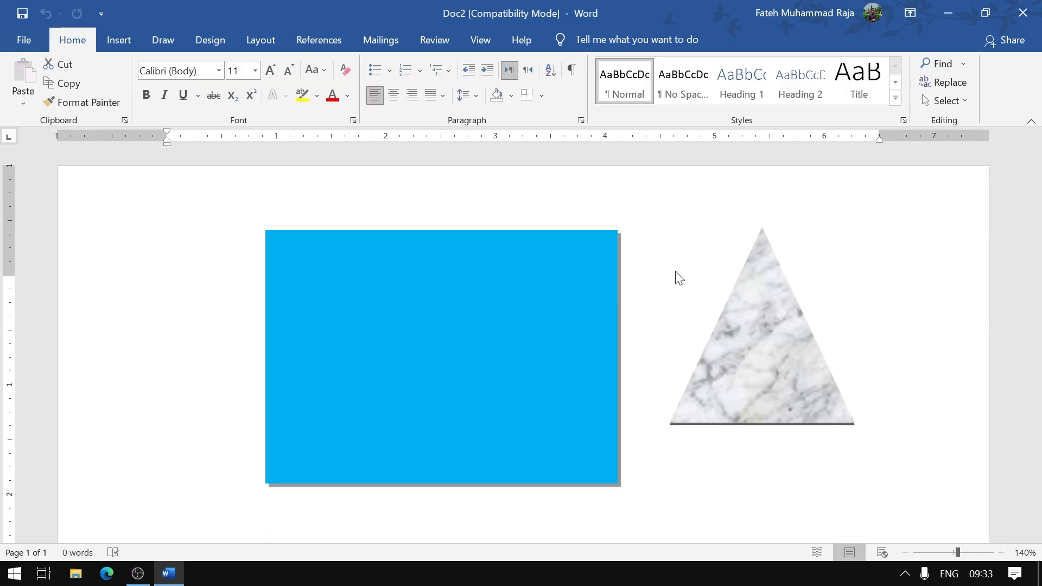
# - Remove the blue rectangle and then the marble triangle from Doc2
pyautogui.click(560, 296)
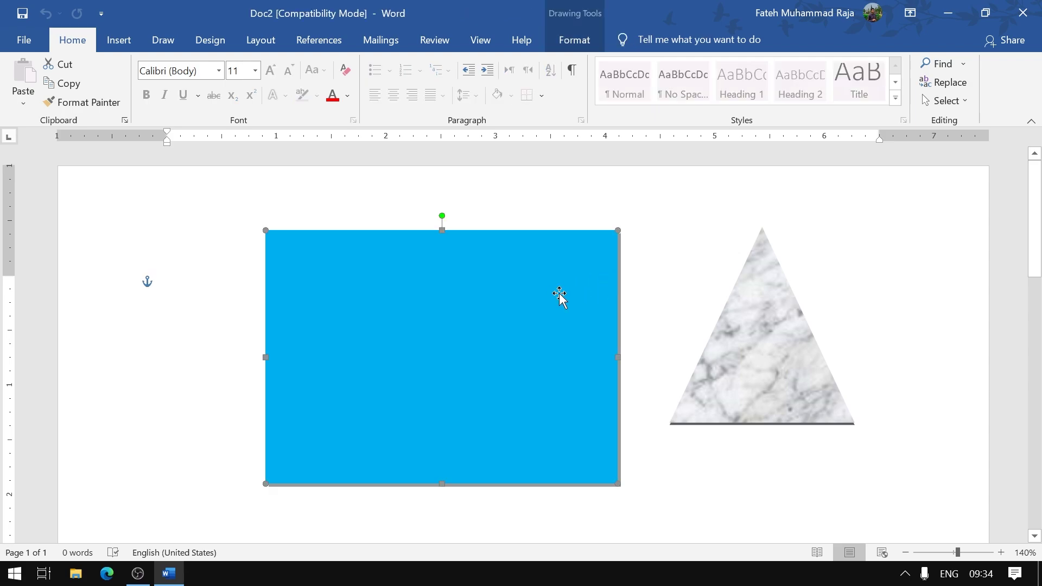
pyautogui.press('Delete')
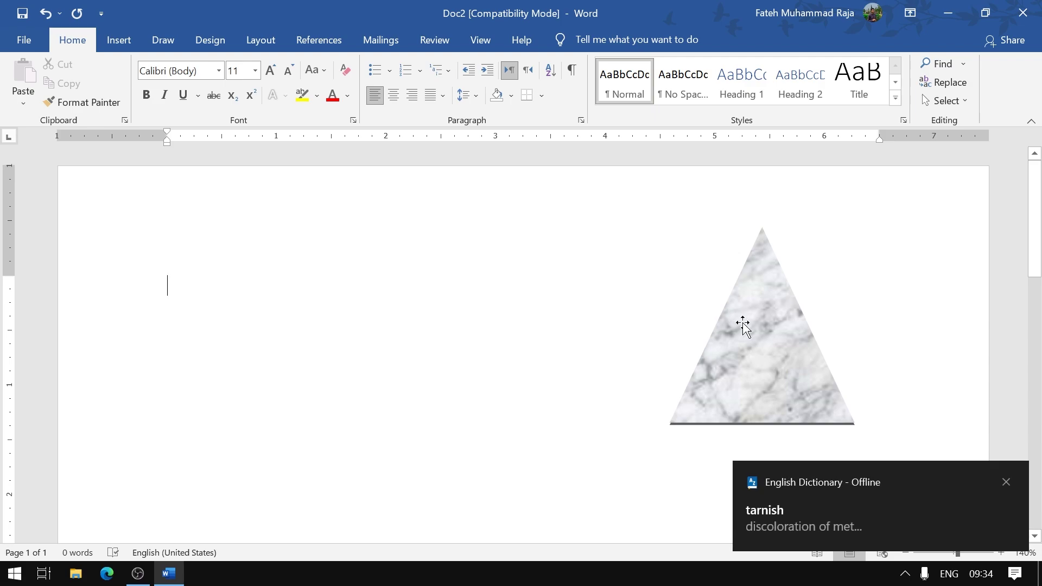
pyautogui.click(743, 324)
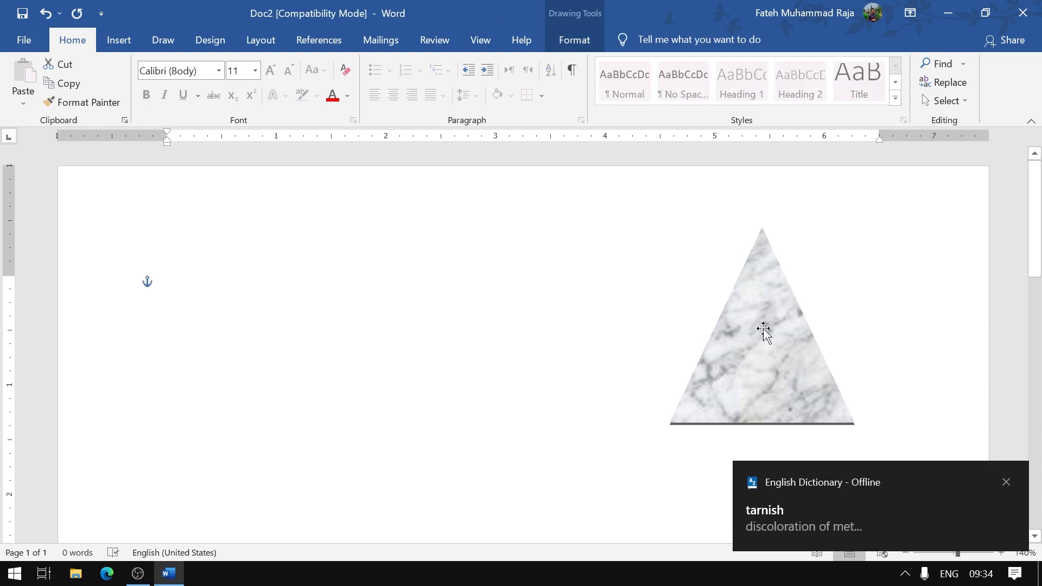
pyautogui.moveTo(752, 347); pyautogui.dragTo(725, 338)
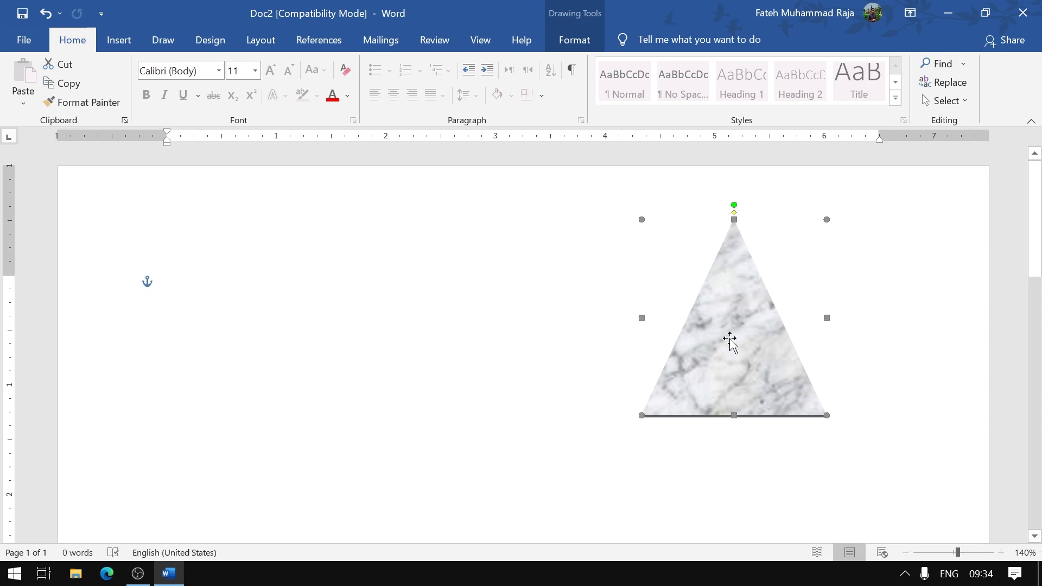
pyautogui.hotkey('ctrl', 'z')
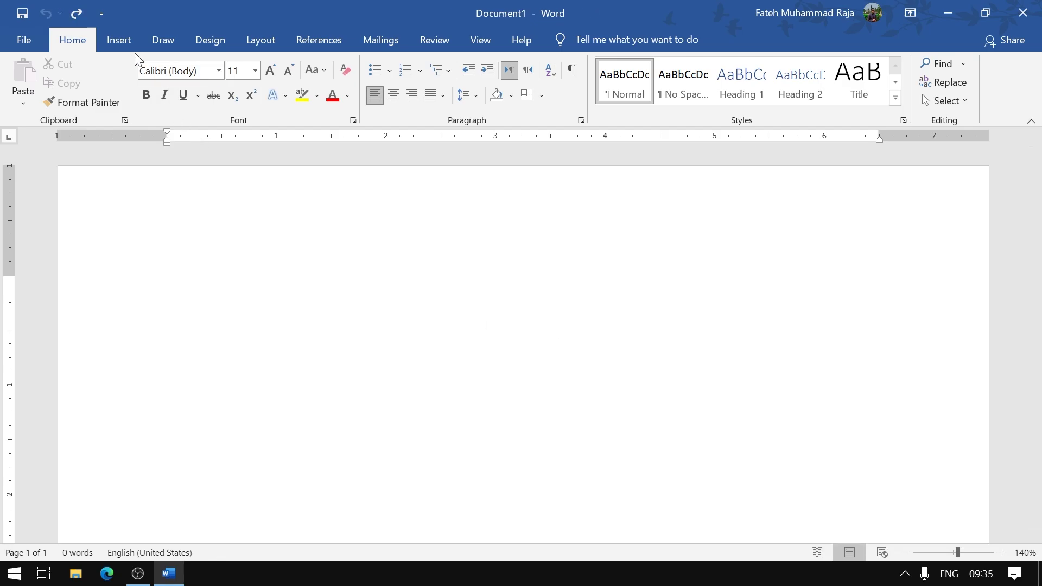
# - Insert a Rectangle shape and drag it out on the page, shrinking it into a small square
pyautogui.click(127, 44)
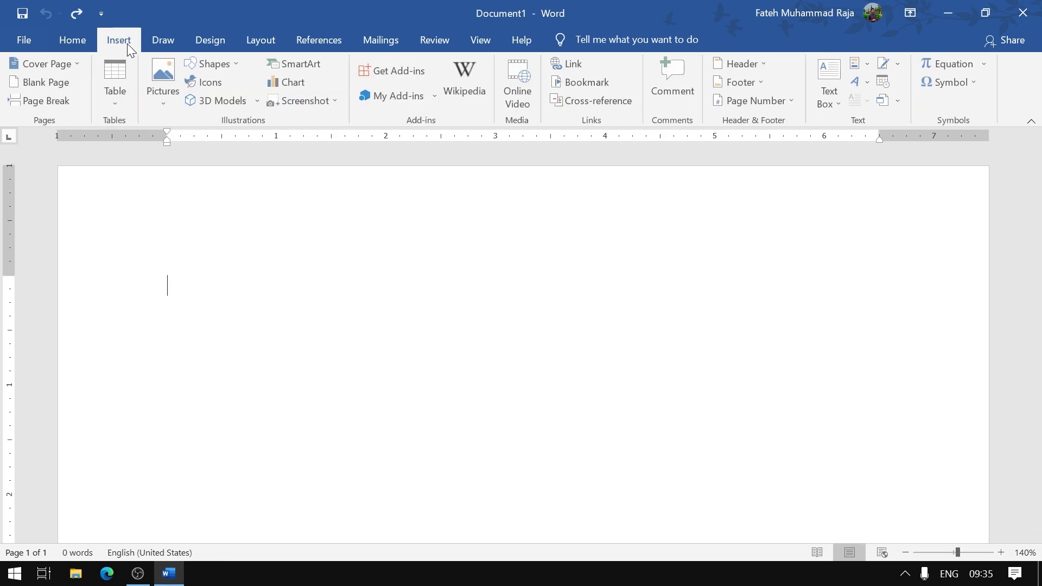
pyautogui.click(221, 66)
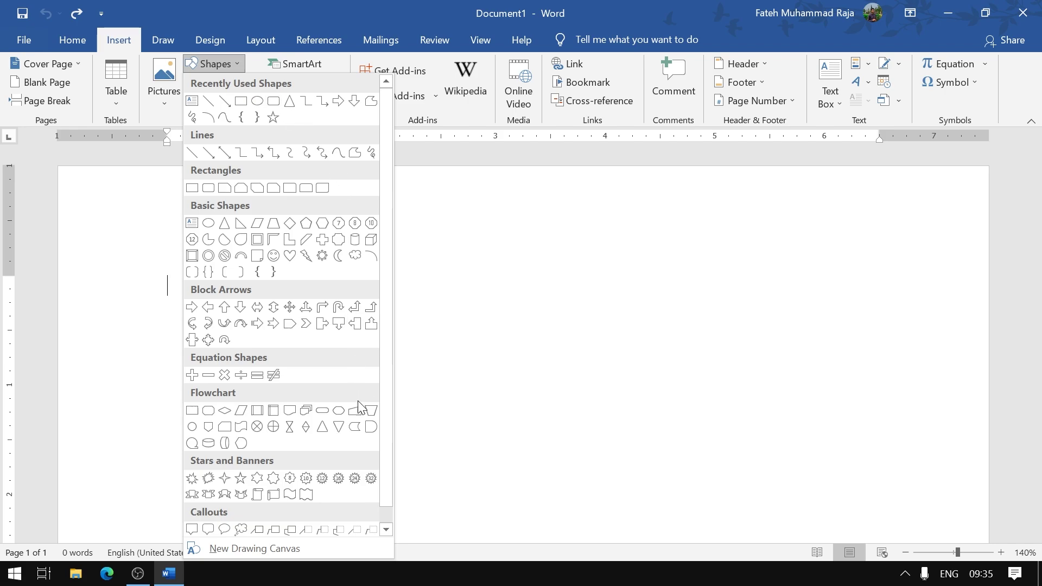
pyautogui.click(243, 103)
pyautogui.moveTo(260, 244)
pyautogui.mouseDown()
pyautogui.moveTo(472, 349)
pyautogui.moveTo(607, 448)
pyautogui.mouseUp()
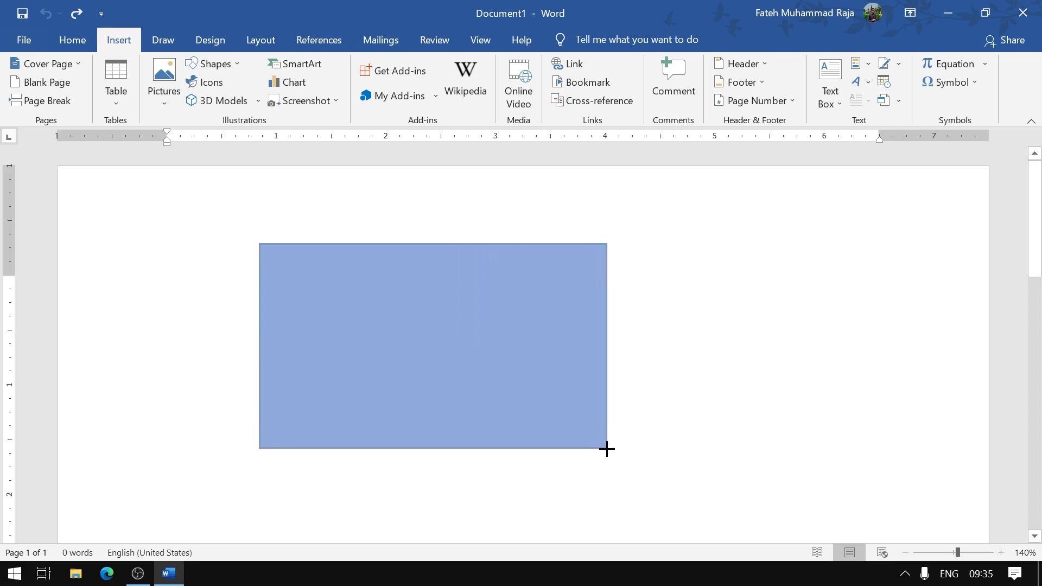
pyautogui.moveTo(607, 449)
pyautogui.mouseDown()
pyautogui.moveTo(419, 374)
pyautogui.moveTo(323, 309)
pyautogui.moveTo(437, 367)
pyautogui.moveTo(448, 379)
pyautogui.moveTo(344, 326)
pyautogui.moveTo(476, 407)
pyautogui.moveTo(337, 342)
pyautogui.moveTo(303, 295)
pyautogui.moveTo(396, 353)
pyautogui.moveTo(463, 415)
pyautogui.moveTo(377, 372)
pyautogui.moveTo(425, 401)
pyautogui.moveTo(624, 377)
pyautogui.moveTo(722, 384)
pyautogui.moveTo(760, 438)
pyautogui.moveTo(703, 432)
pyautogui.moveTo(384, 320)
pyautogui.moveTo(540, 361)
pyautogui.moveTo(607, 418)
pyautogui.moveTo(374, 347)
pyautogui.moveTo(392, 358)
pyautogui.mouseUp()
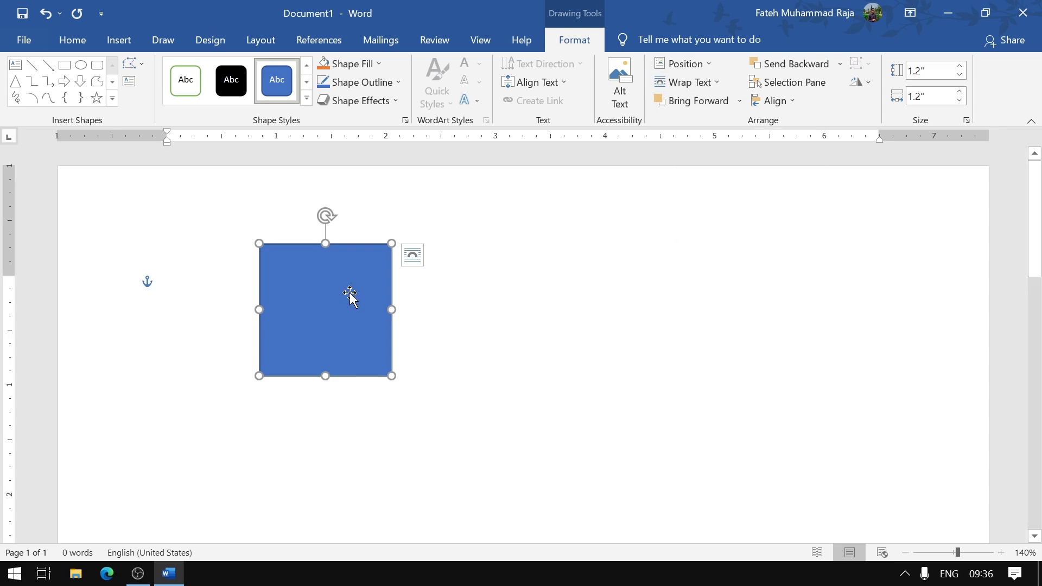
# - Drag the blue square toward the middle of the page, undo an overshoot, and deselect it
pyautogui.click(697, 69)
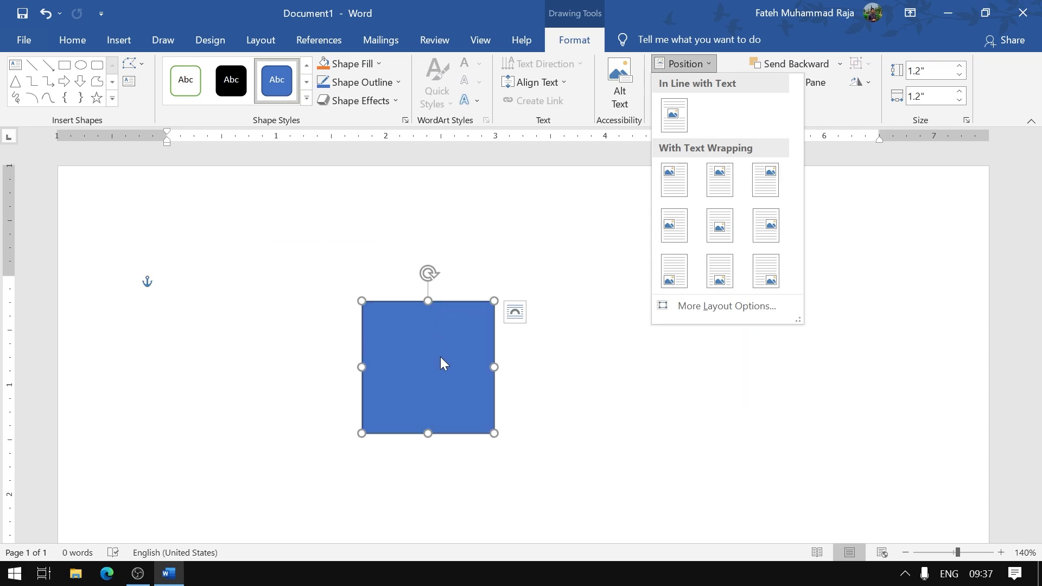
pyautogui.click(441, 358)
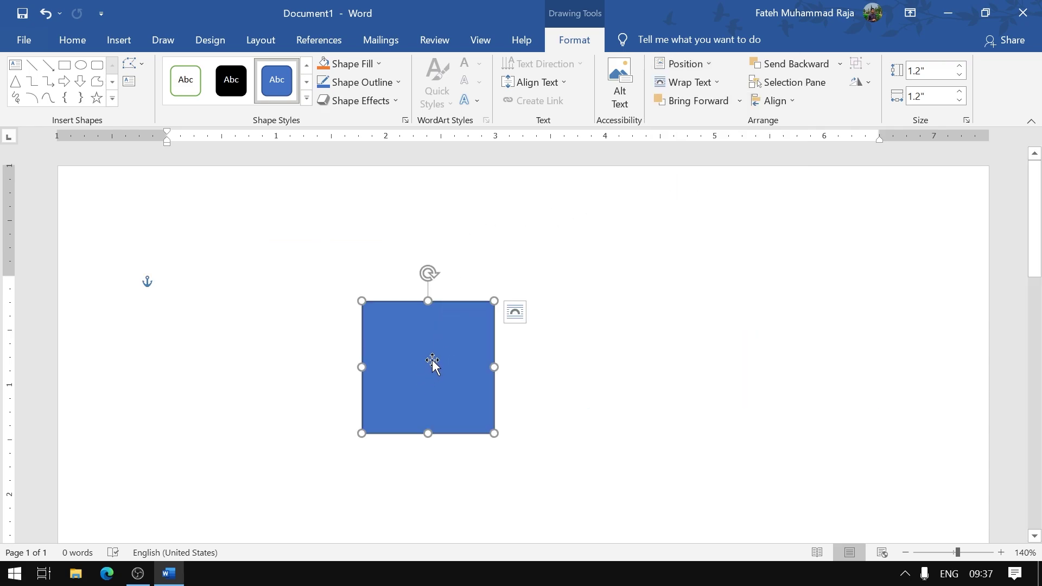
pyautogui.moveTo(432, 359)
pyautogui.mouseDown()
pyautogui.moveTo(780, 279)
pyautogui.moveTo(273, 304)
pyautogui.moveTo(523, 293)
pyautogui.moveTo(582, 340)
pyautogui.moveTo(555, 361)
pyautogui.moveTo(408, 374)
pyautogui.moveTo(186, 287)
pyautogui.moveTo(263, 354)
pyautogui.moveTo(709, 362)
pyautogui.moveTo(882, 235)
pyautogui.moveTo(526, 249)
pyautogui.mouseUp()
pyautogui.click(697, 71)
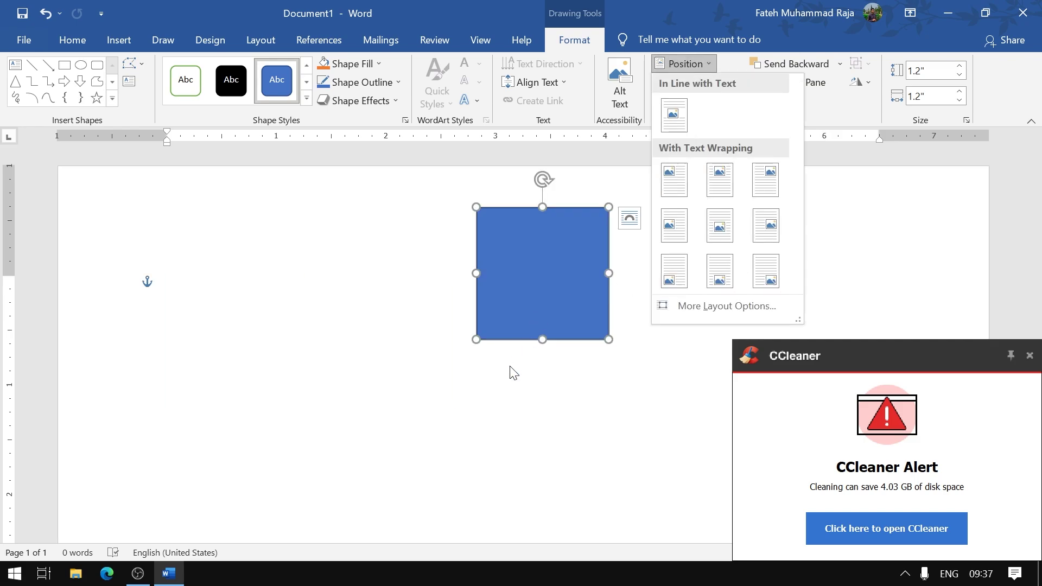
pyautogui.click(560, 256)
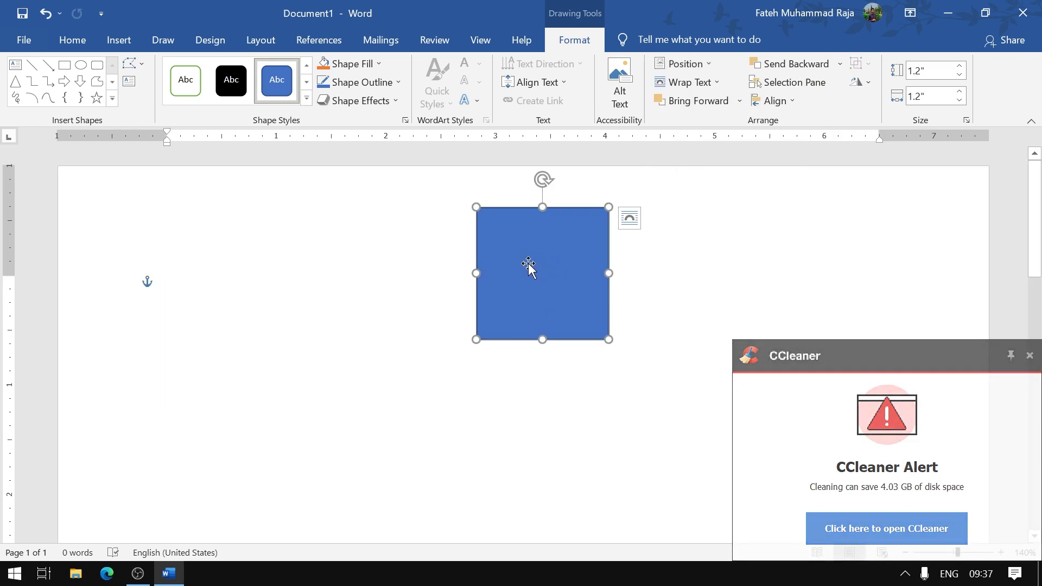
pyautogui.moveTo(531, 267)
pyautogui.mouseDown()
pyautogui.moveTo(438, 305)
pyautogui.moveTo(366, 291)
pyautogui.mouseUp()
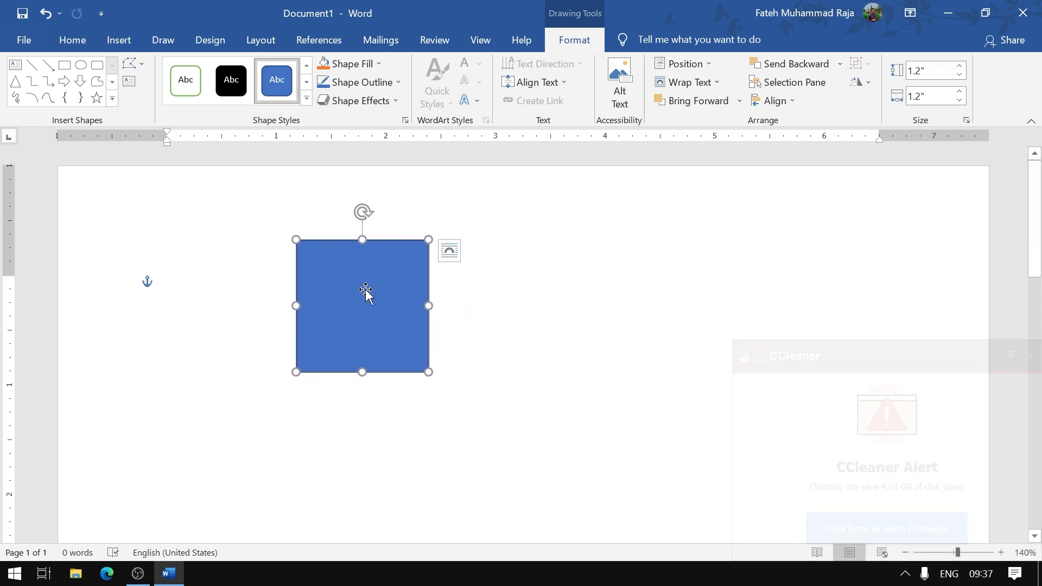
pyautogui.hotkey('ctrl', 'z')
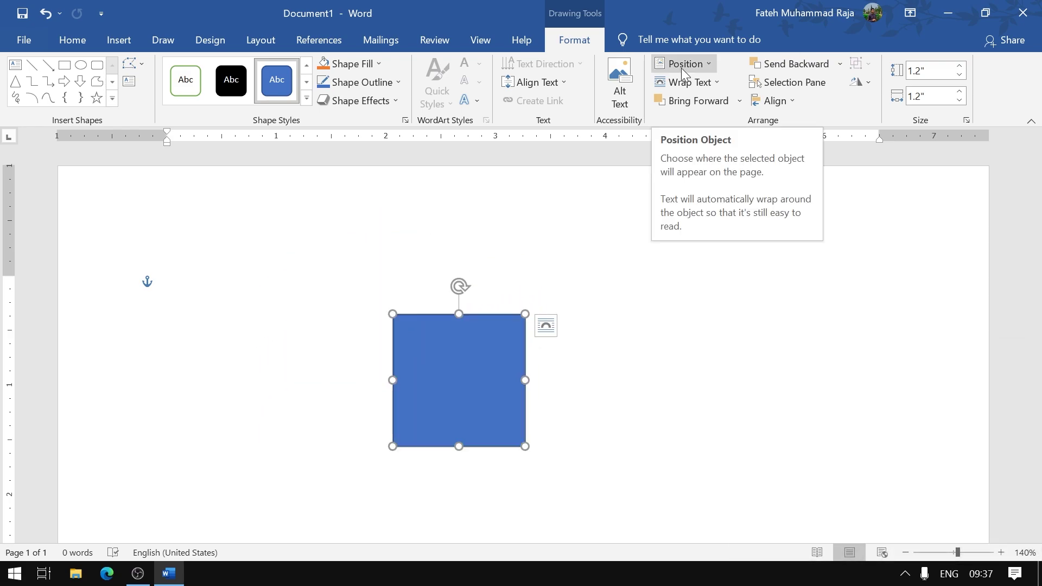
pyautogui.click(202, 293)
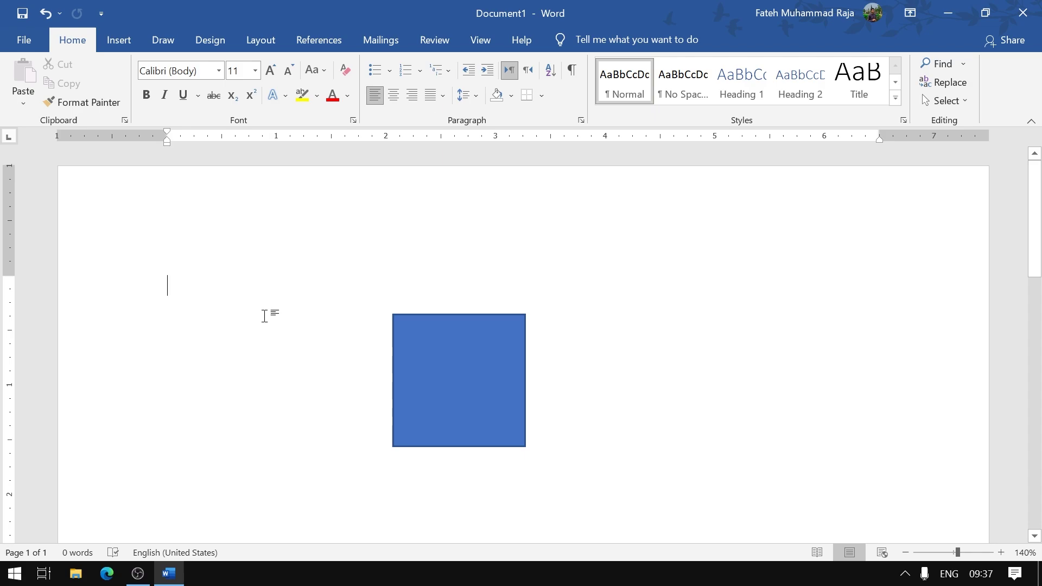
# - Generate sample paragraphs with =rand() and drag the blue square onto the second paragraph
pyautogui.write('=rand(')
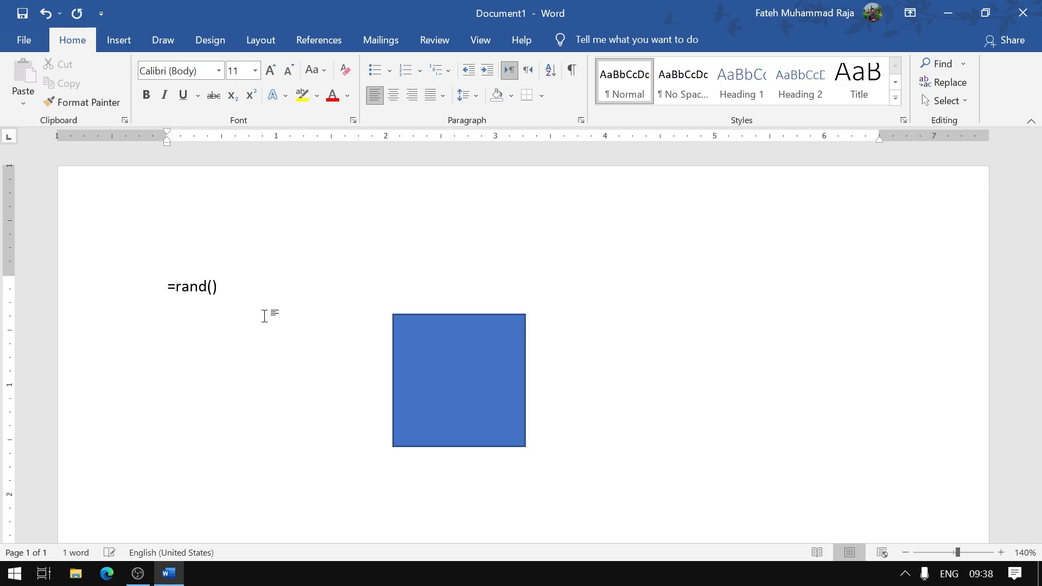
pyautogui.press('Return')
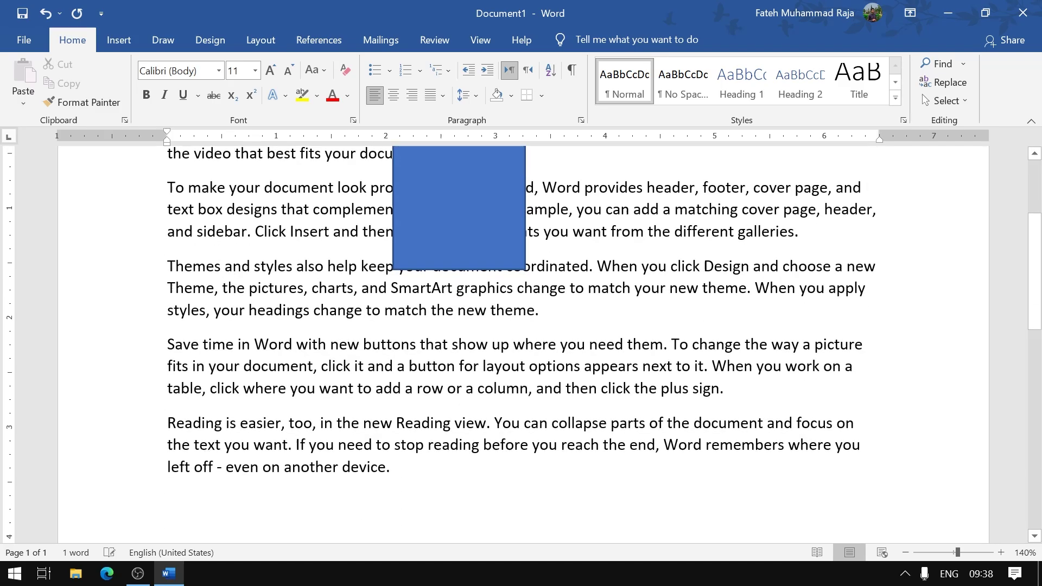
pyautogui.hotkey('ctrl', 'Home')
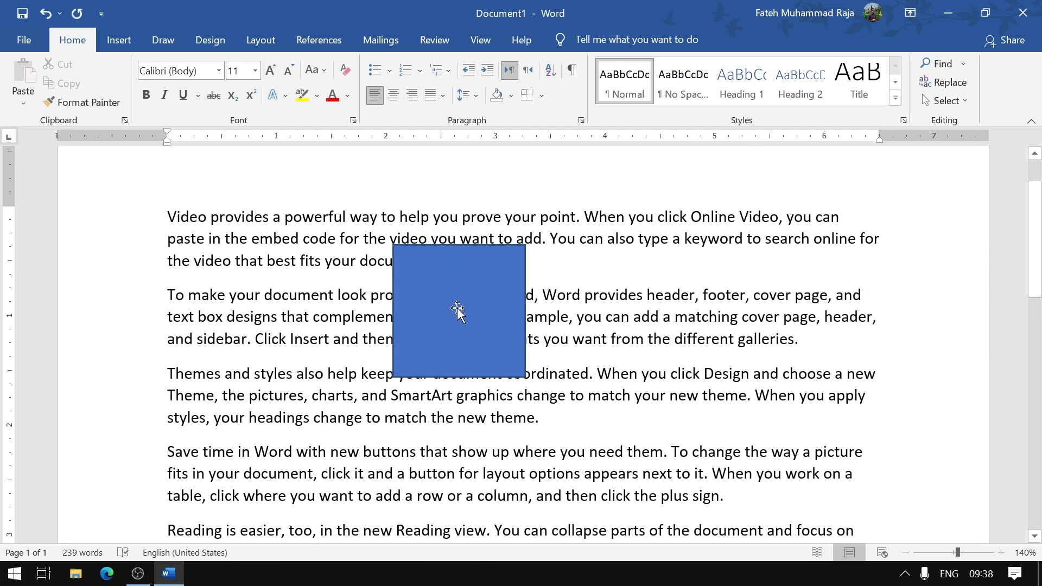
pyautogui.moveTo(462, 308)
pyautogui.mouseDown()
pyautogui.moveTo(532, 372)
pyautogui.moveTo(483, 356)
pyautogui.mouseUp()
pyautogui.click(575, 47)
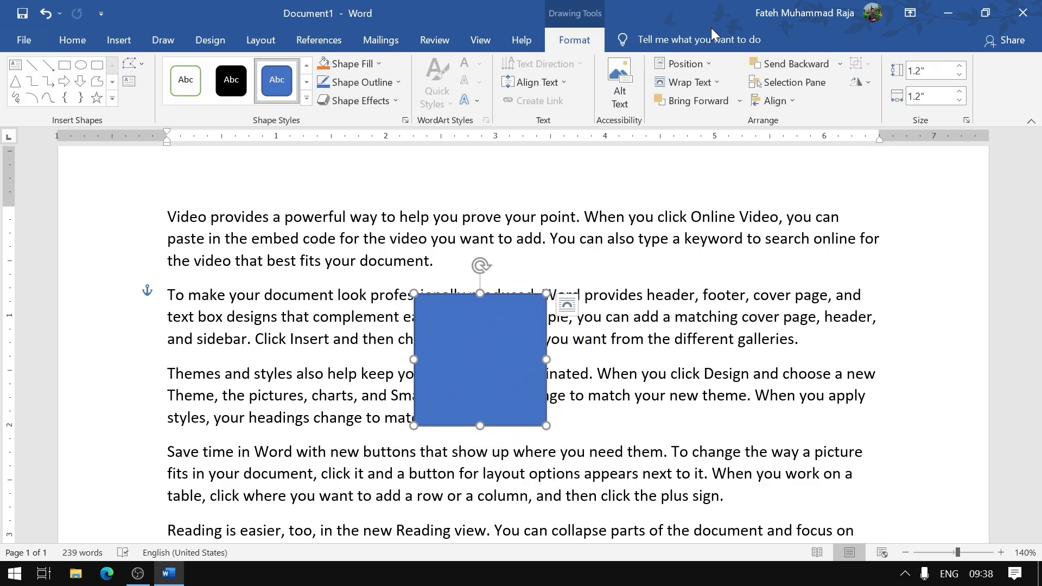
# - Try Tight and then Square text wrapping on the blue square, moving it within the text
pyautogui.click(715, 83)
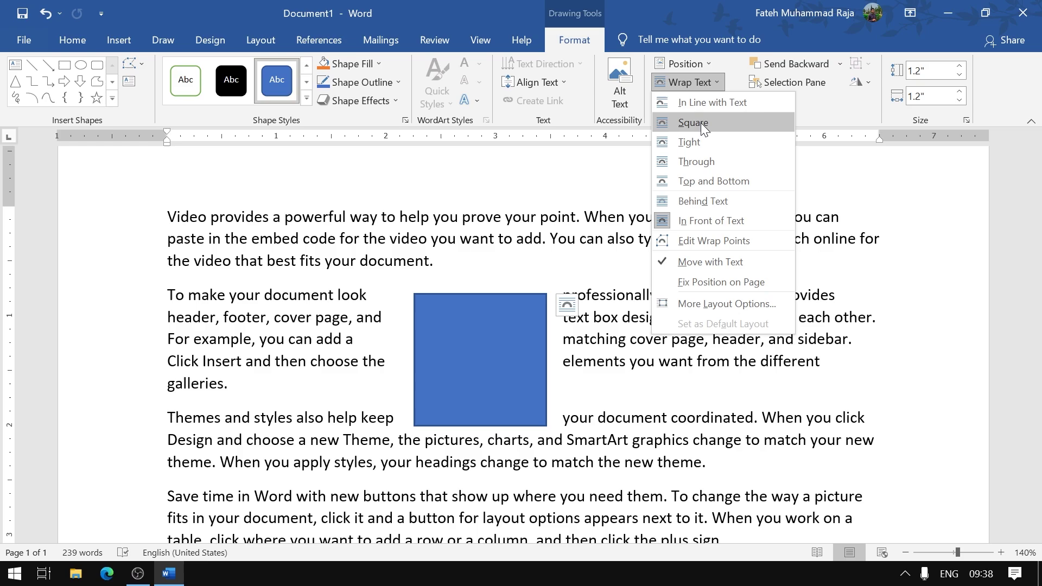
pyautogui.click(704, 141)
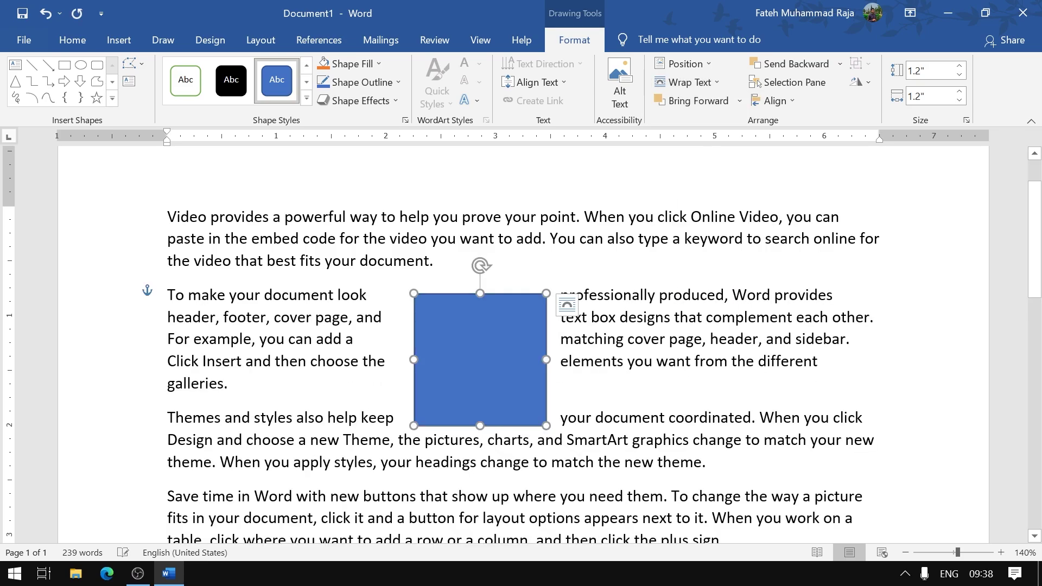
pyautogui.moveTo(451, 355)
pyautogui.mouseDown()
pyautogui.moveTo(245, 440)
pyautogui.moveTo(275, 309)
pyautogui.moveTo(472, 358)
pyautogui.moveTo(439, 394)
pyautogui.moveTo(344, 392)
pyautogui.moveTo(271, 369)
pyautogui.moveTo(253, 264)
pyautogui.moveTo(337, 289)
pyautogui.moveTo(359, 331)
pyautogui.mouseUp()
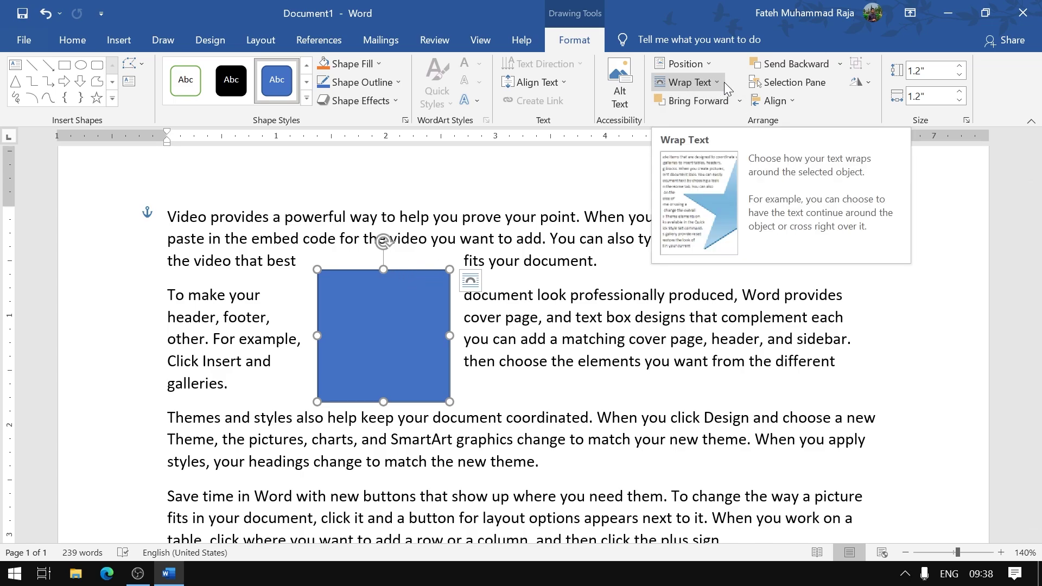
pyautogui.click(724, 83)
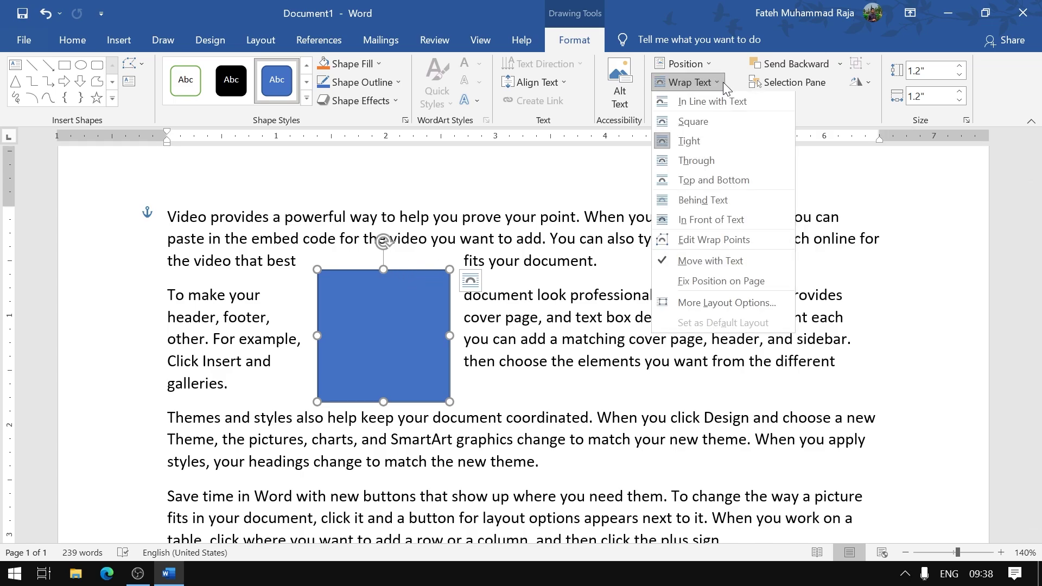
pyautogui.click(718, 122)
pyautogui.moveTo(388, 312)
pyautogui.mouseDown()
pyautogui.moveTo(593, 317)
pyautogui.moveTo(587, 373)
pyautogui.moveTo(544, 357)
pyautogui.mouseUp()
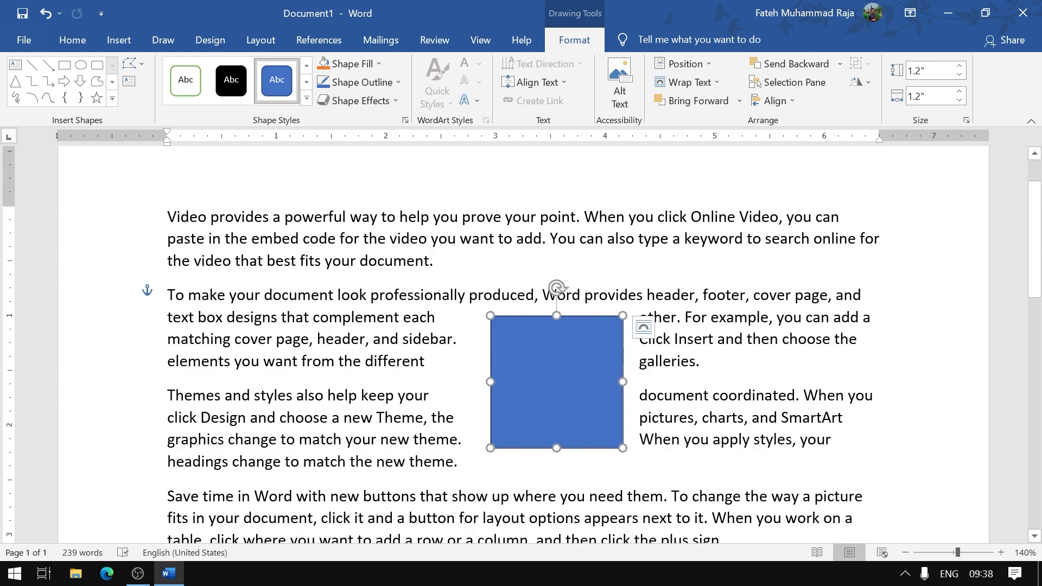
# - Set Top and Bottom wrapping and place the square above the second paragraph
pyautogui.click(685, 85)
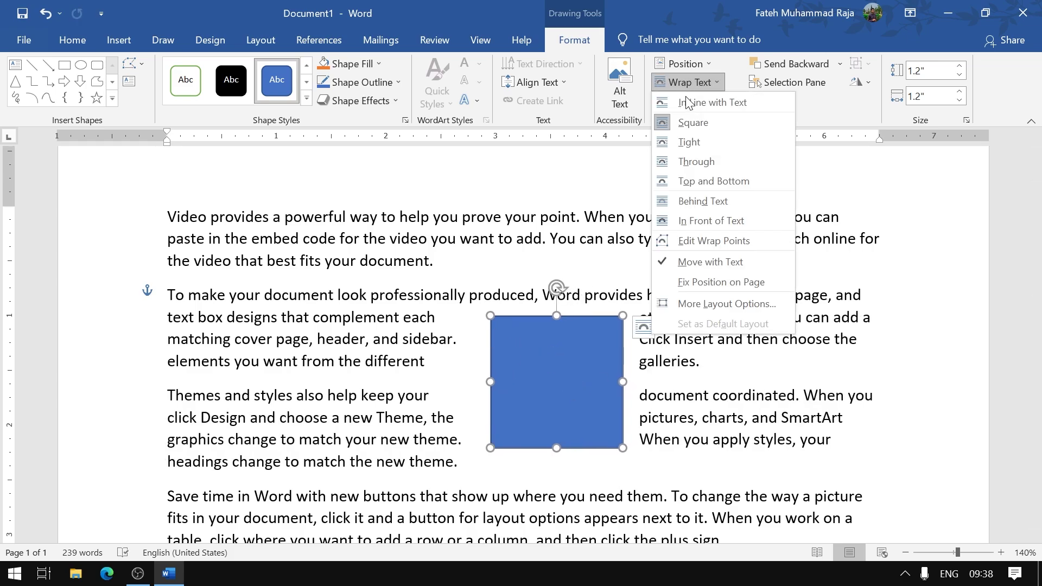
pyautogui.click(696, 182)
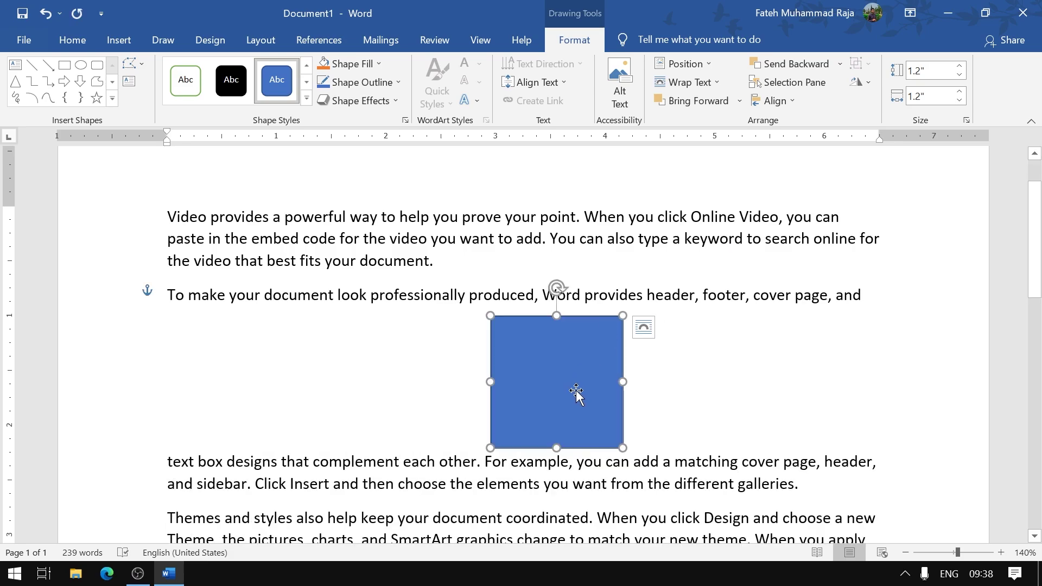
pyautogui.moveTo(579, 387)
pyautogui.mouseDown()
pyautogui.moveTo(570, 338)
pyautogui.moveTo(575, 419)
pyautogui.moveTo(581, 386)
pyautogui.mouseUp()
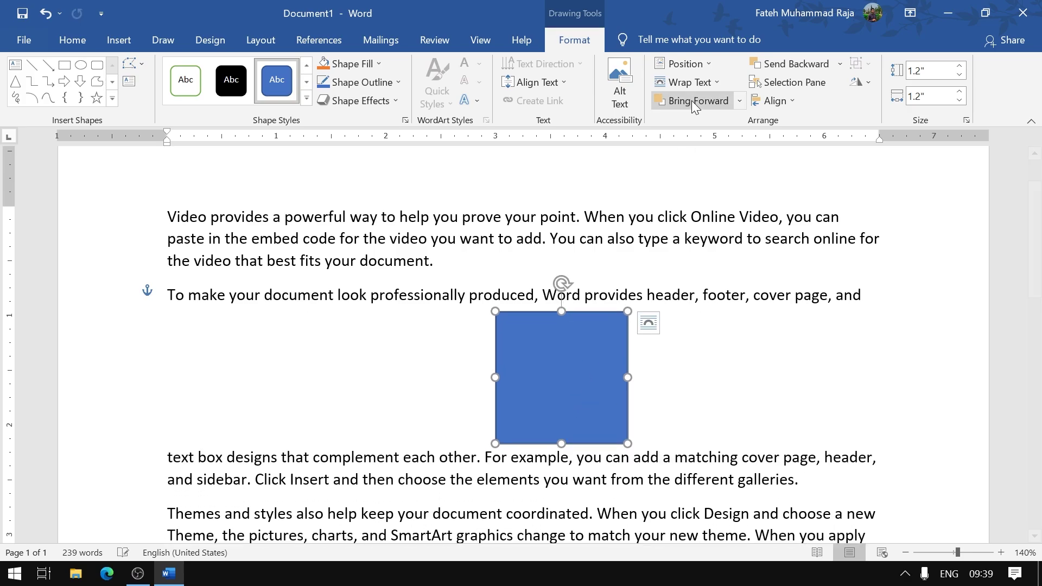
pyautogui.click(687, 83)
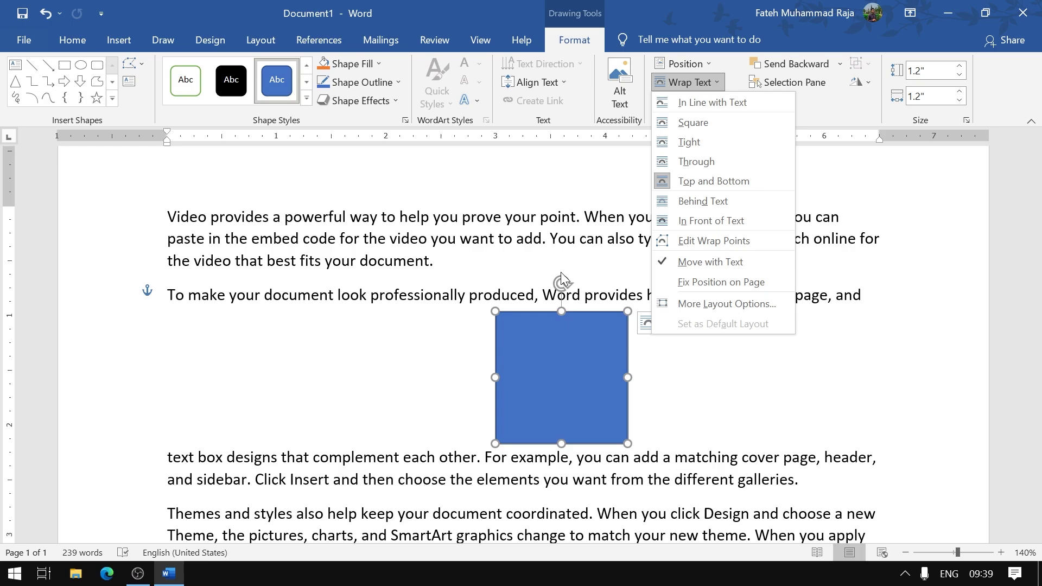
pyautogui.click(558, 373)
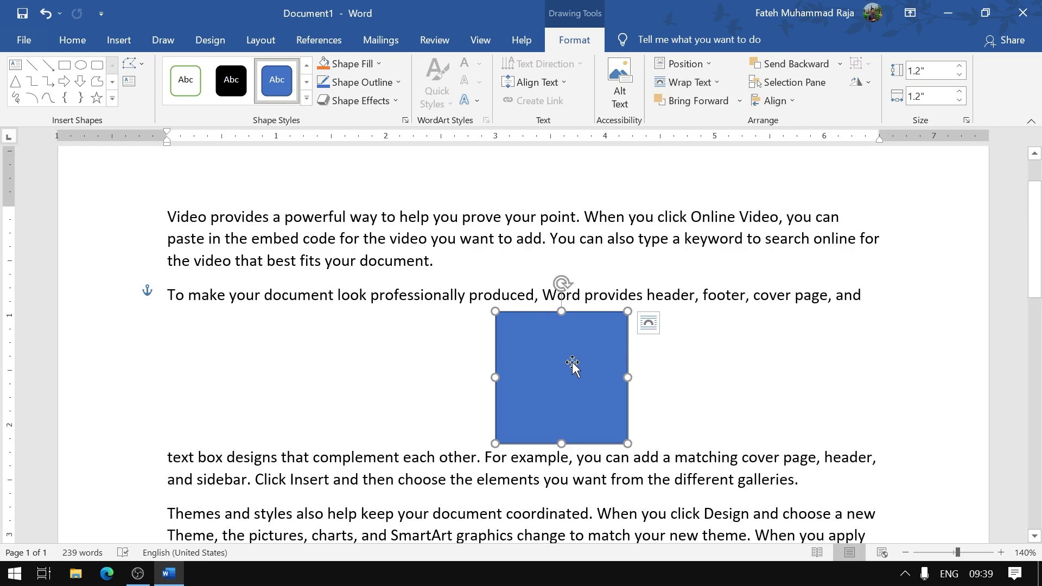
pyautogui.moveTo(567, 374); pyautogui.dragTo(505, 350)
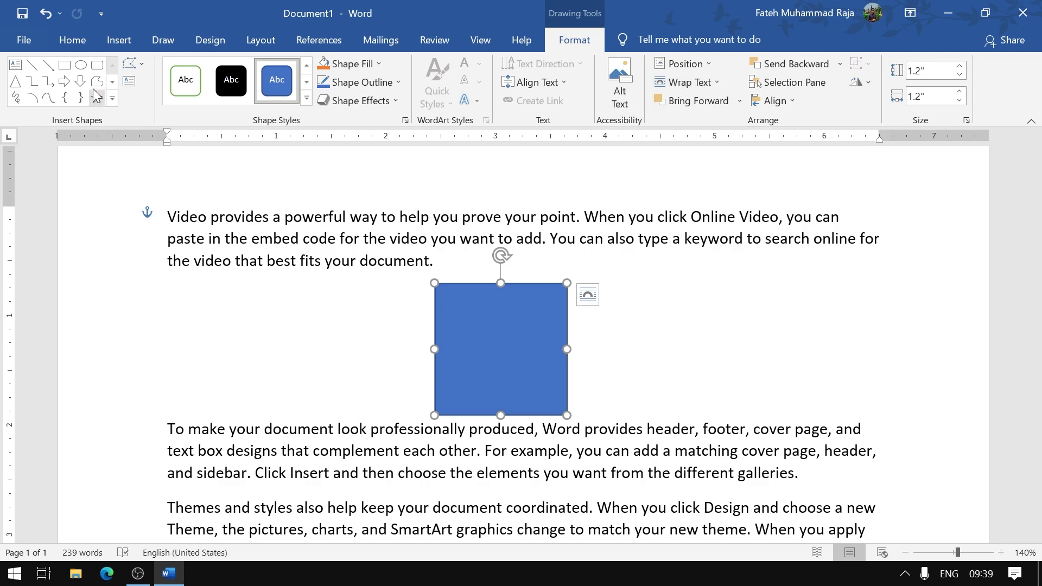
# - Draw a large circle to the right of the blue square and delete a stray extra oval
pyautogui.click(85, 66)
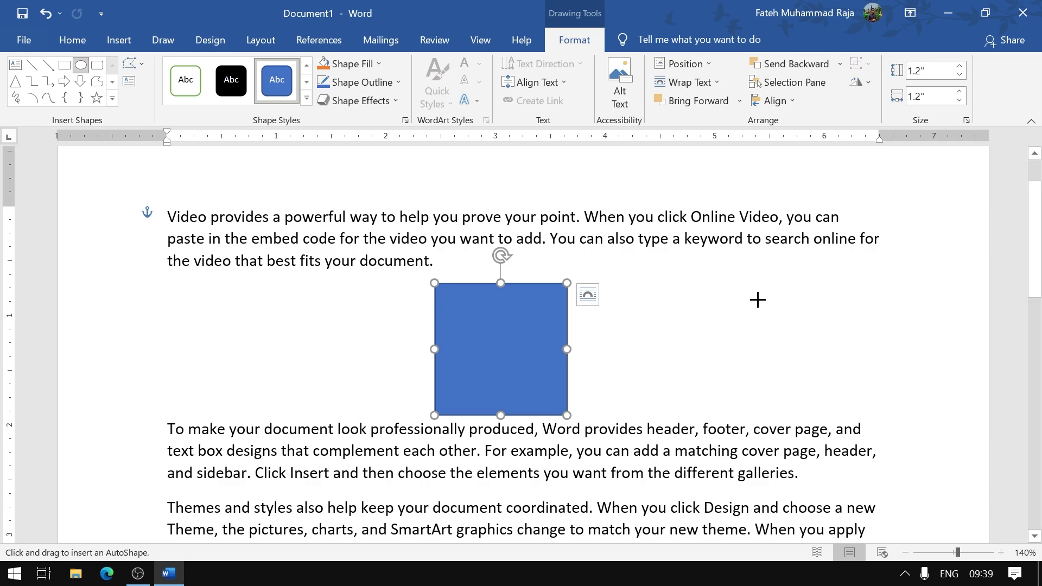
pyautogui.moveTo(758, 300)
pyautogui.mouseDown()
pyautogui.moveTo(648, 423)
pyautogui.moveTo(660, 447)
pyautogui.mouseUp()
pyautogui.moveTo(676, 380); pyautogui.dragTo(693, 355)
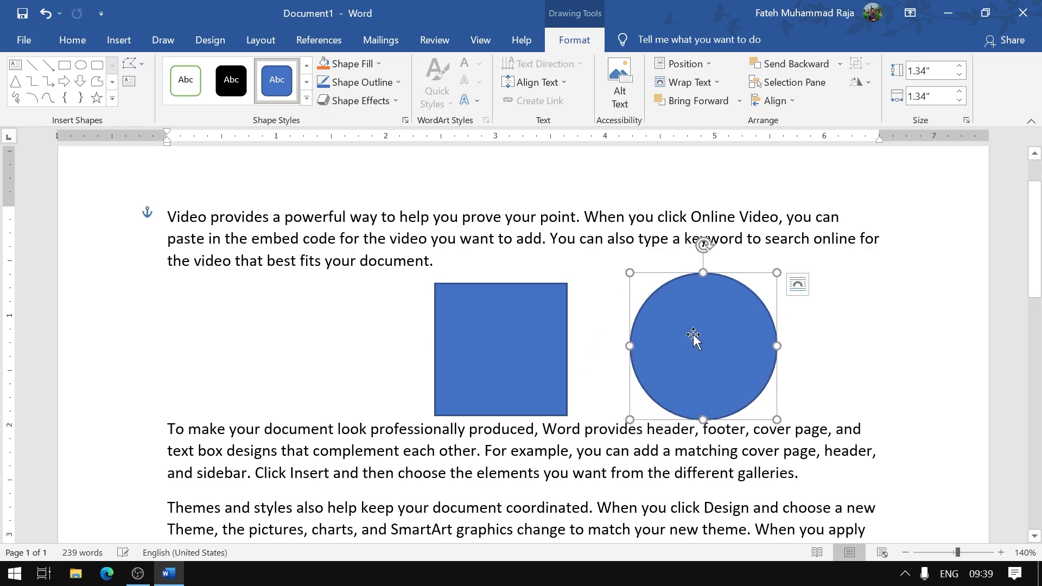
pyautogui.click(81, 65)
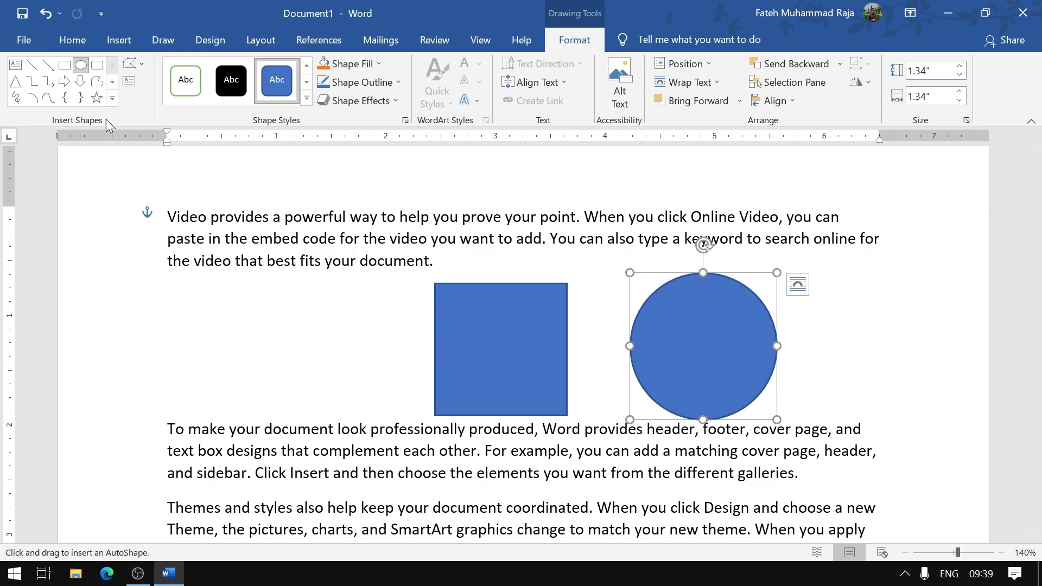
pyautogui.moveTo(240, 332); pyautogui.dragTo(351, 428)
pyautogui.press('Delete')
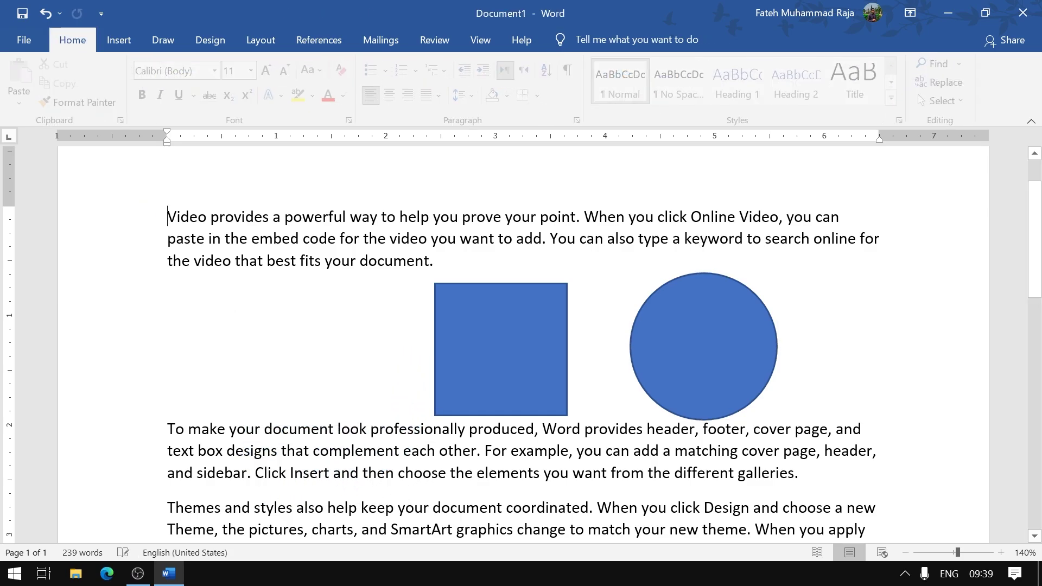
# - Give the circle the orange shape style and move it over the square's right half
pyautogui.click(756, 308)
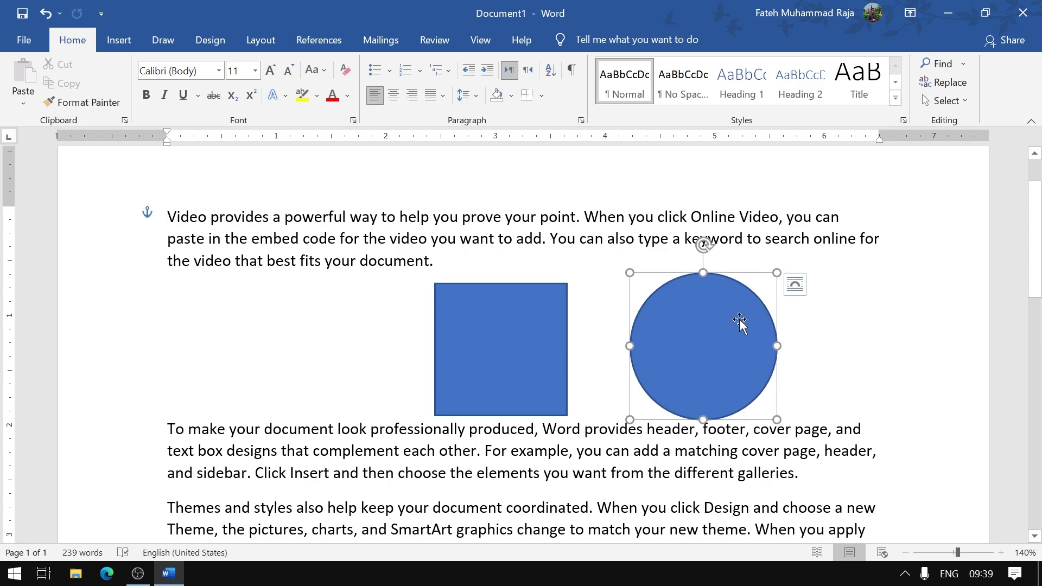
pyautogui.click(307, 98)
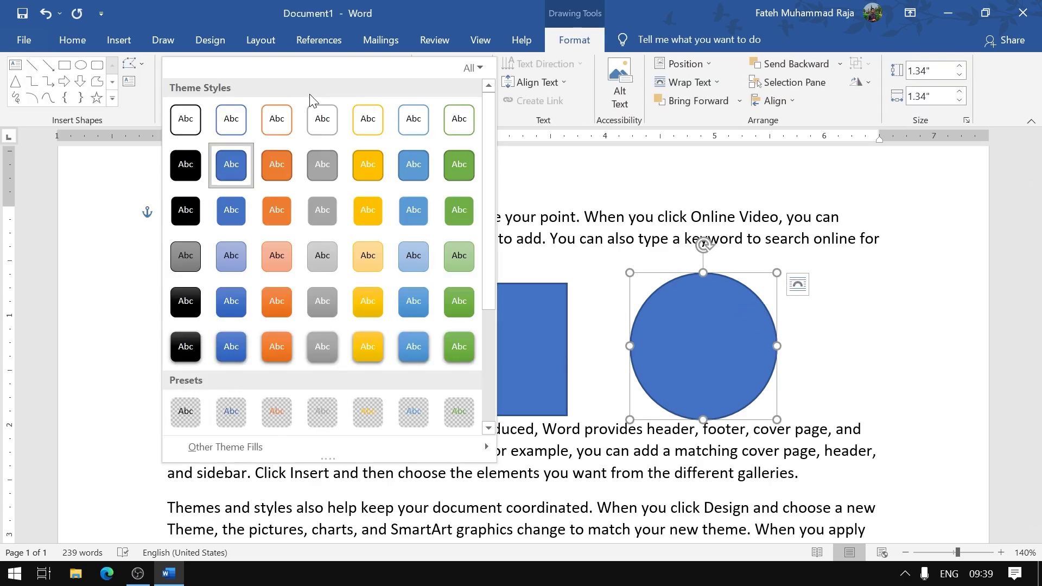
pyautogui.click(268, 175)
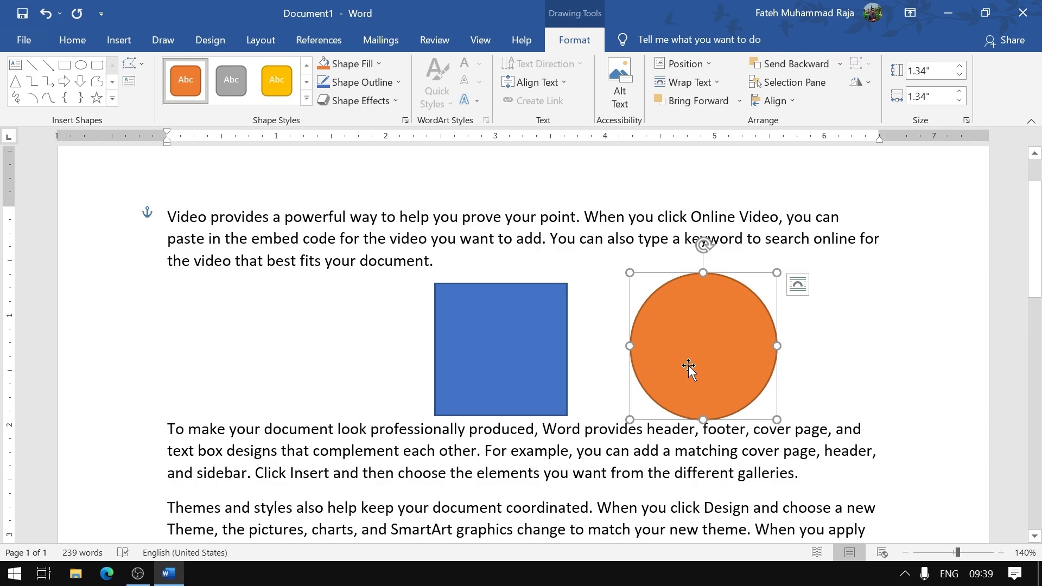
pyautogui.moveTo(709, 317)
pyautogui.mouseDown()
pyautogui.moveTo(683, 345)
pyautogui.moveTo(585, 320)
pyautogui.mouseUp()
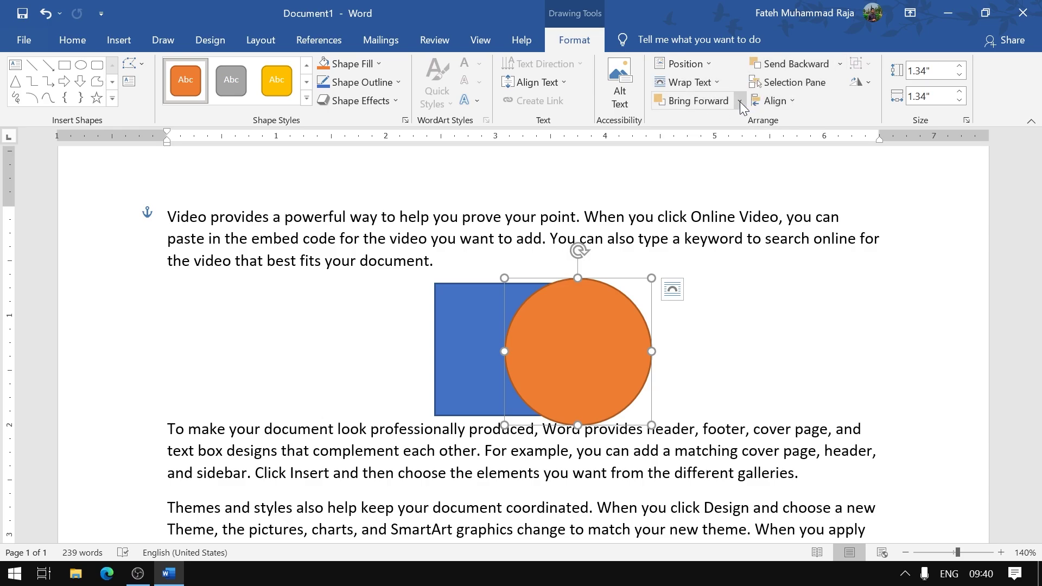
pyautogui.click(740, 102)
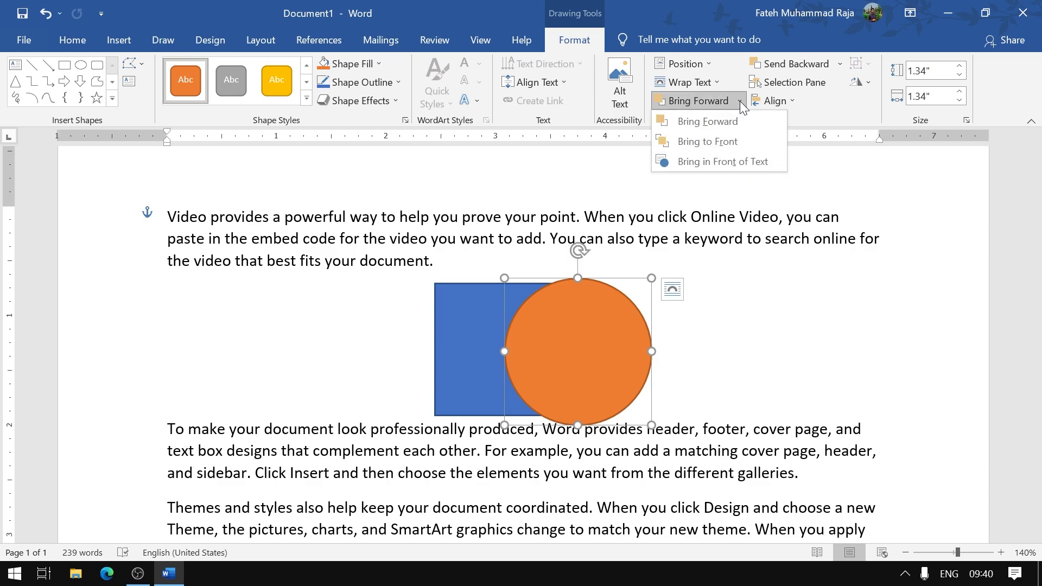
pyautogui.click(840, 63)
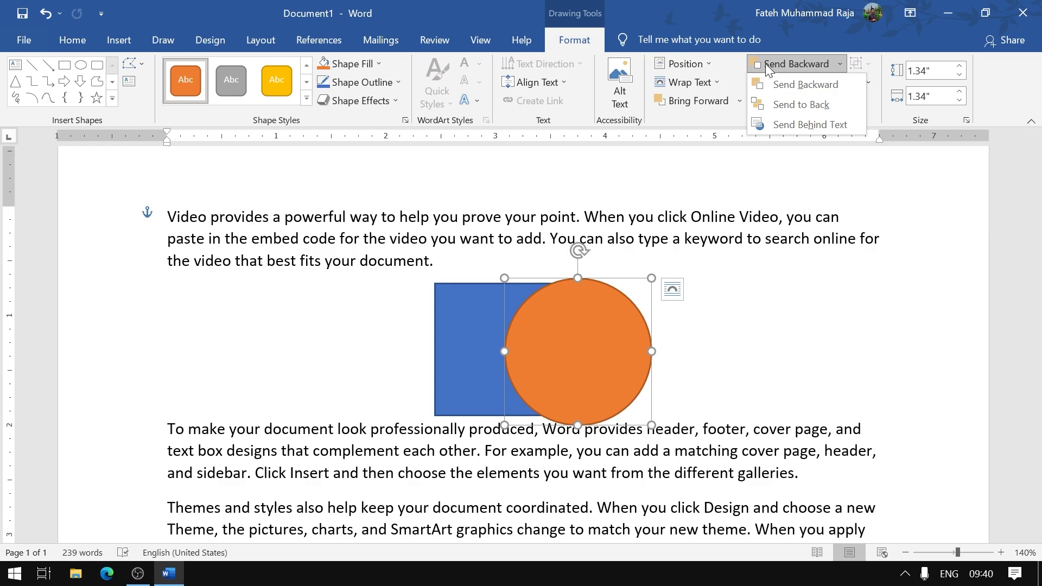
pyautogui.click(729, 7)
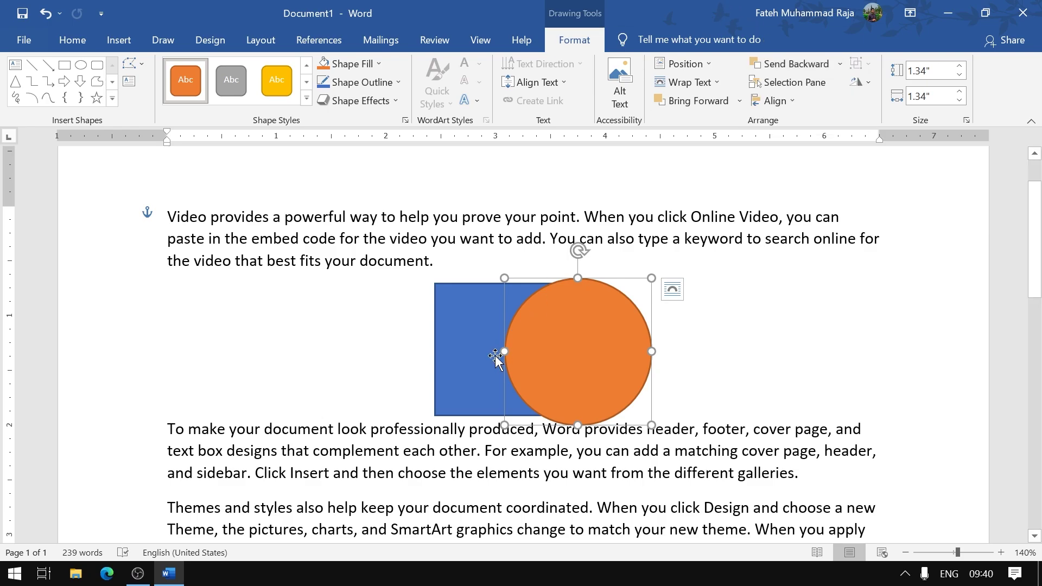
pyautogui.click(461, 337)
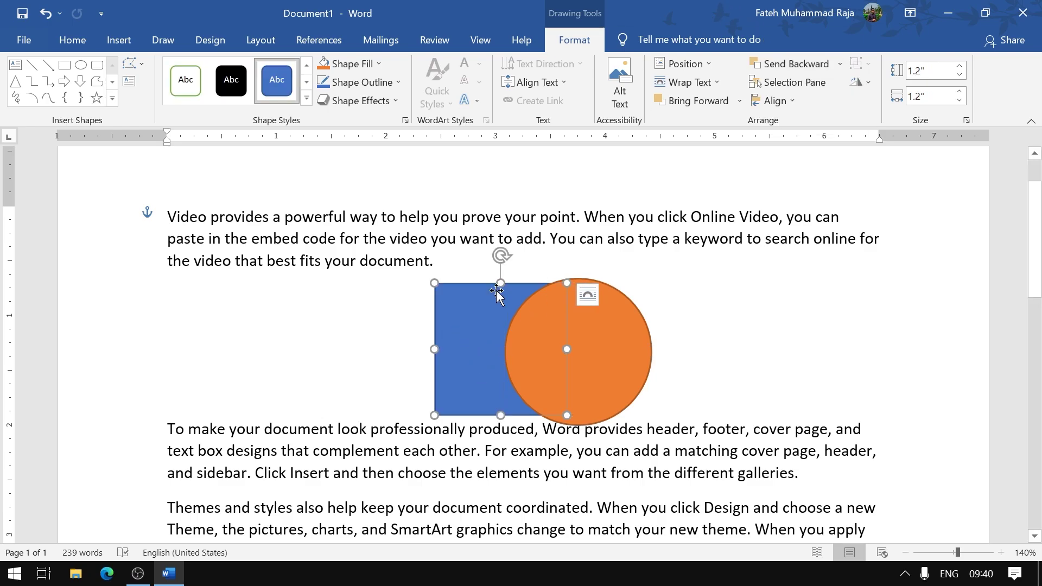
pyautogui.click(697, 101)
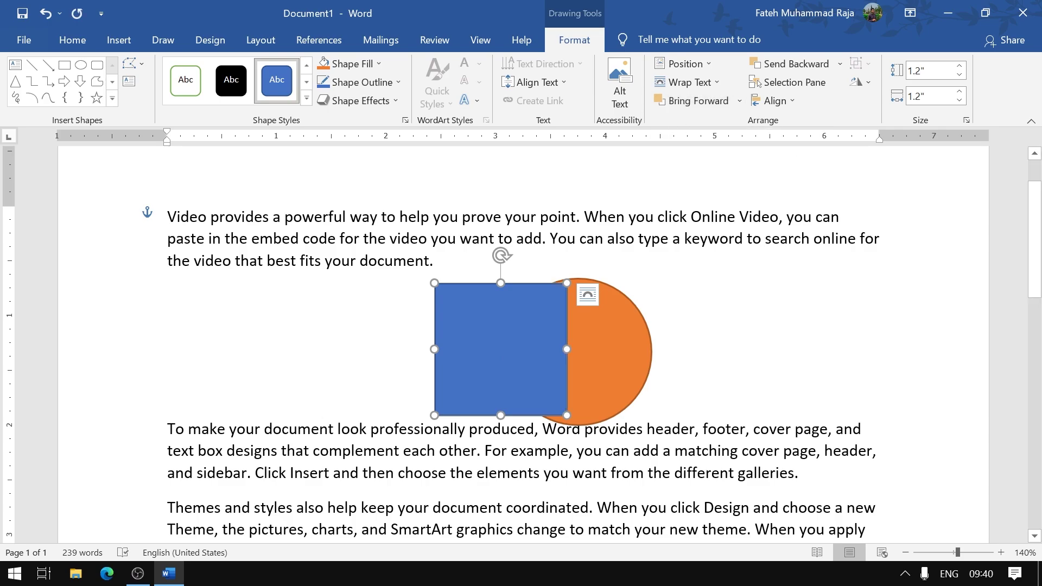
pyautogui.click(616, 330)
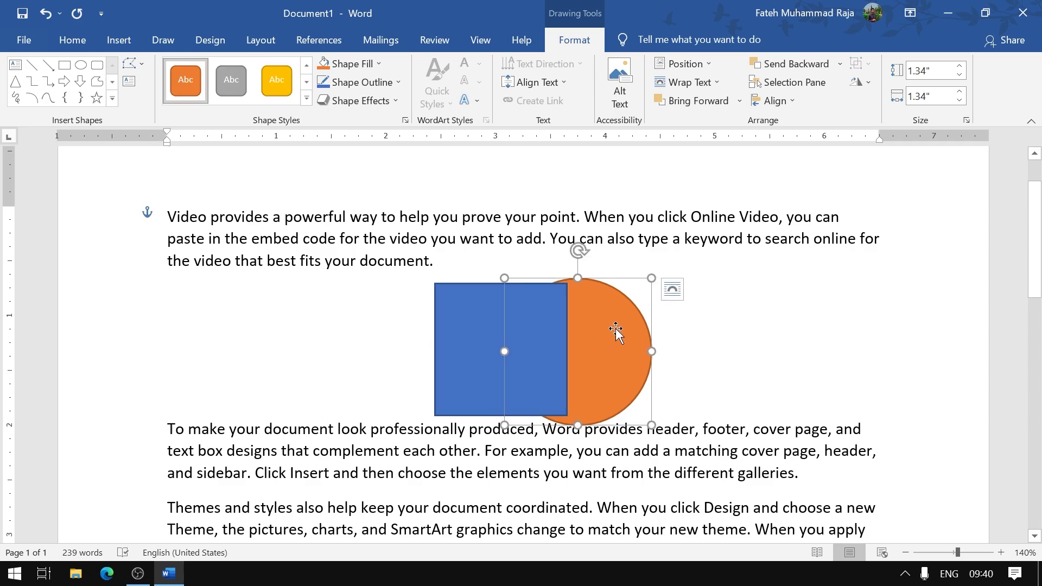
pyautogui.click(696, 103)
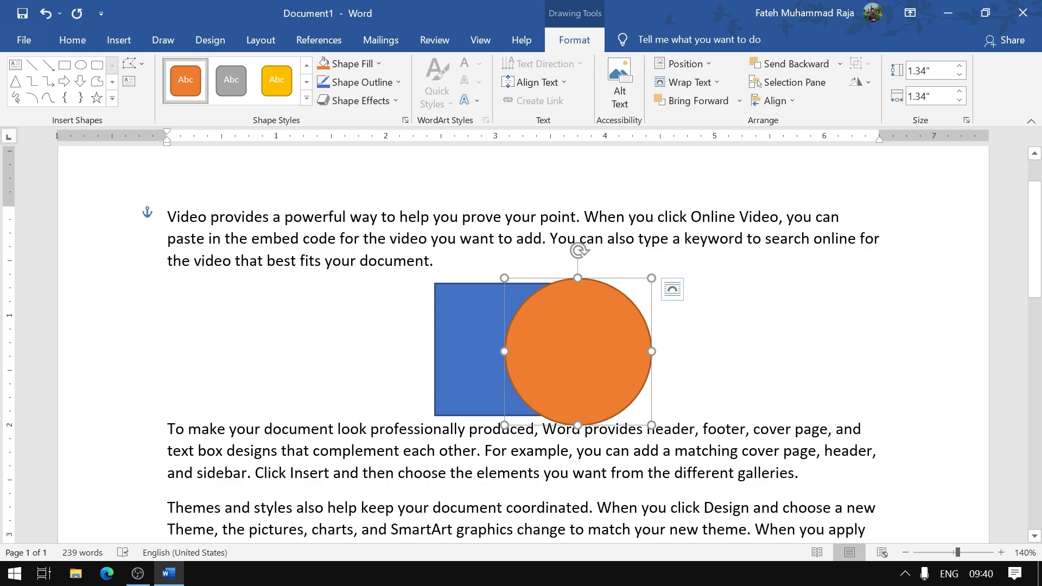
pyautogui.click(797, 63)
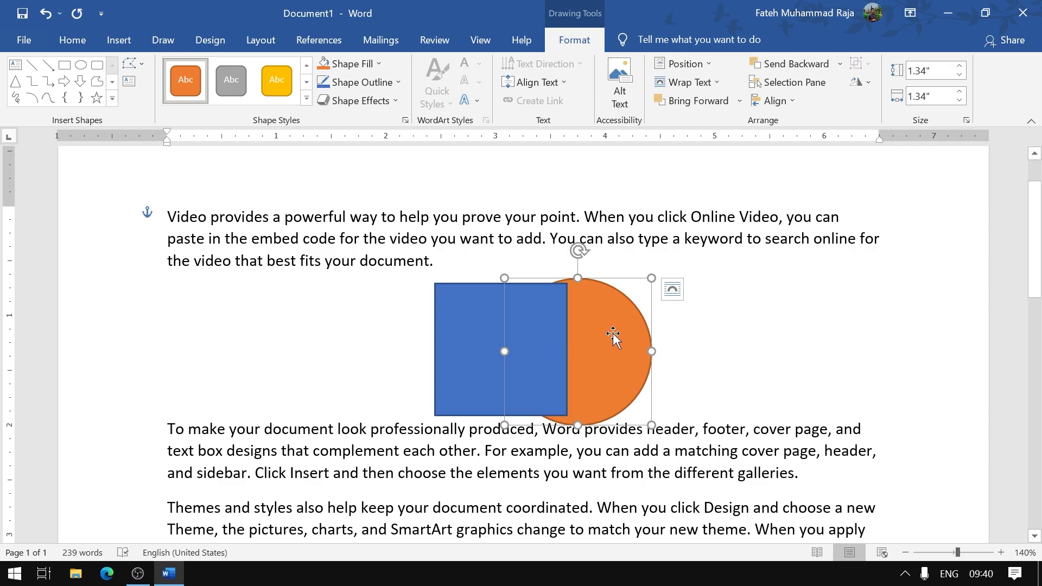
pyautogui.click(473, 321)
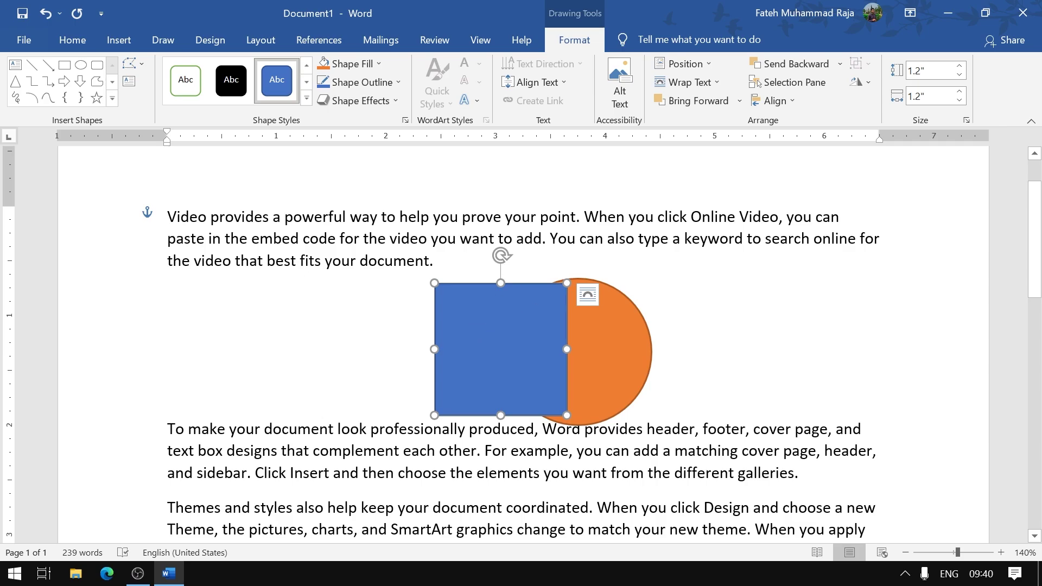
pyautogui.click(844, 61)
pyautogui.click(803, 103)
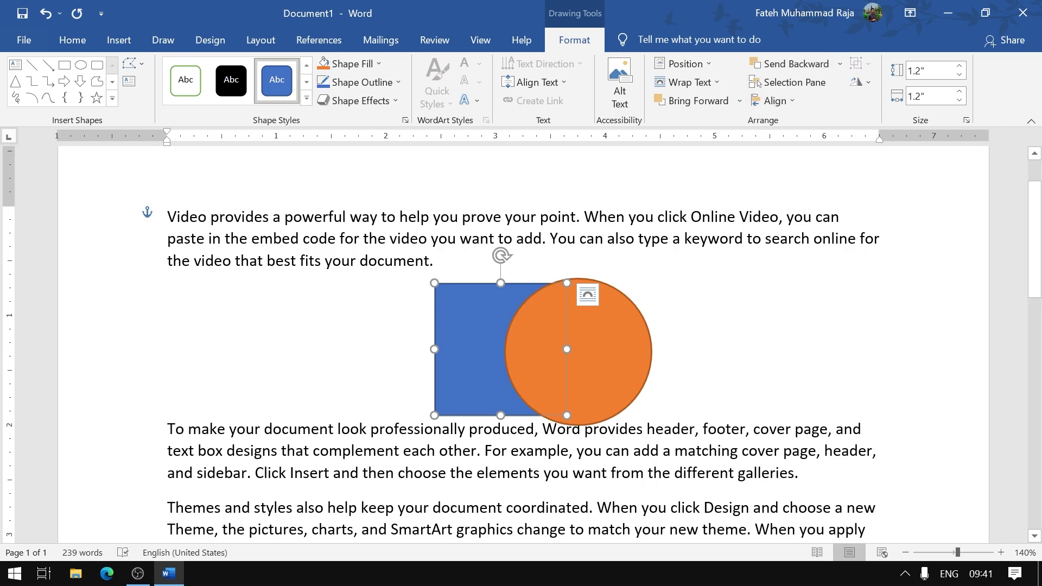
pyautogui.click(740, 101)
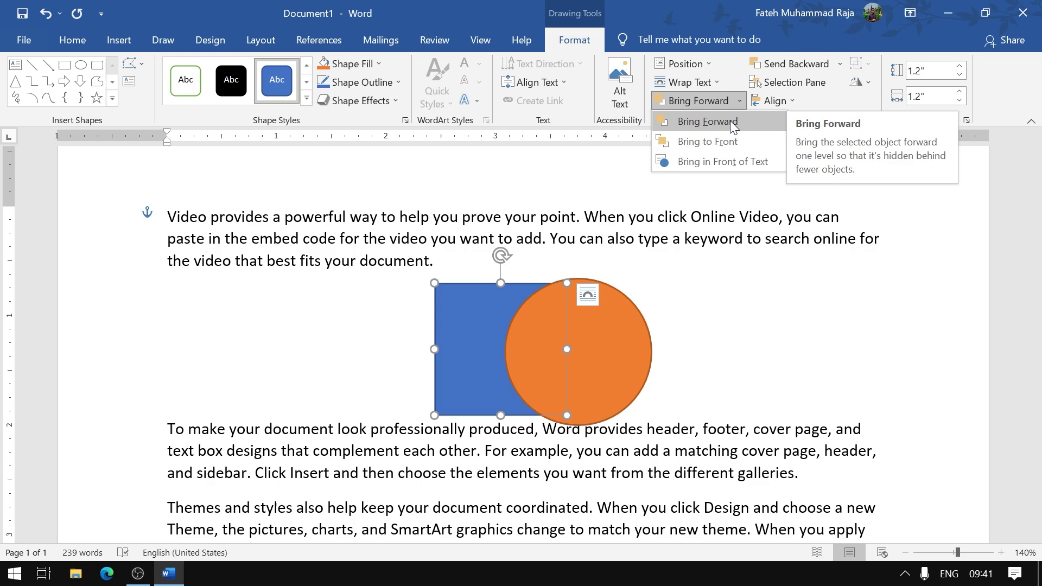
pyautogui.moveTo(708, 142)
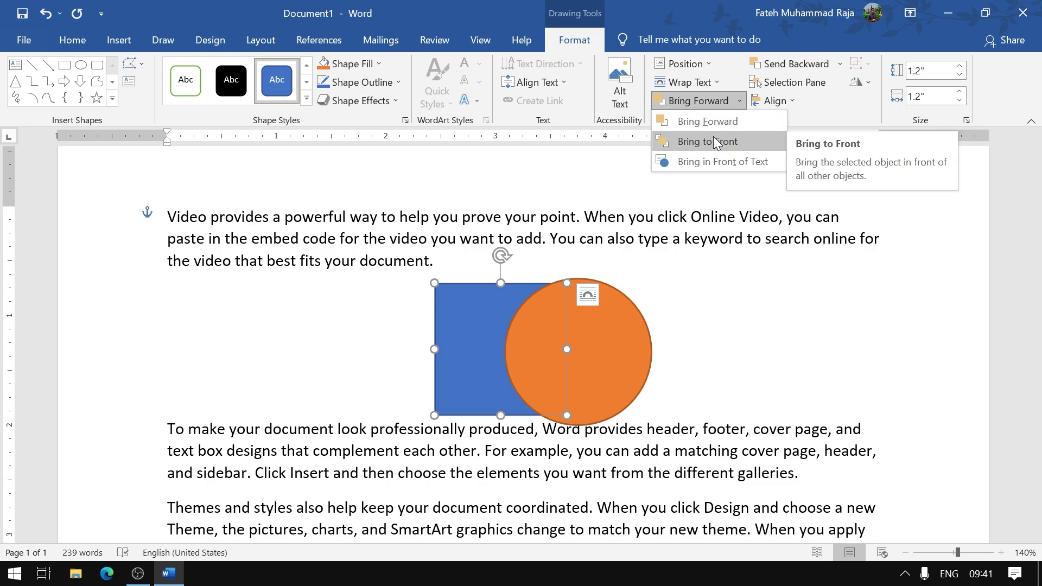
pyautogui.click(715, 142)
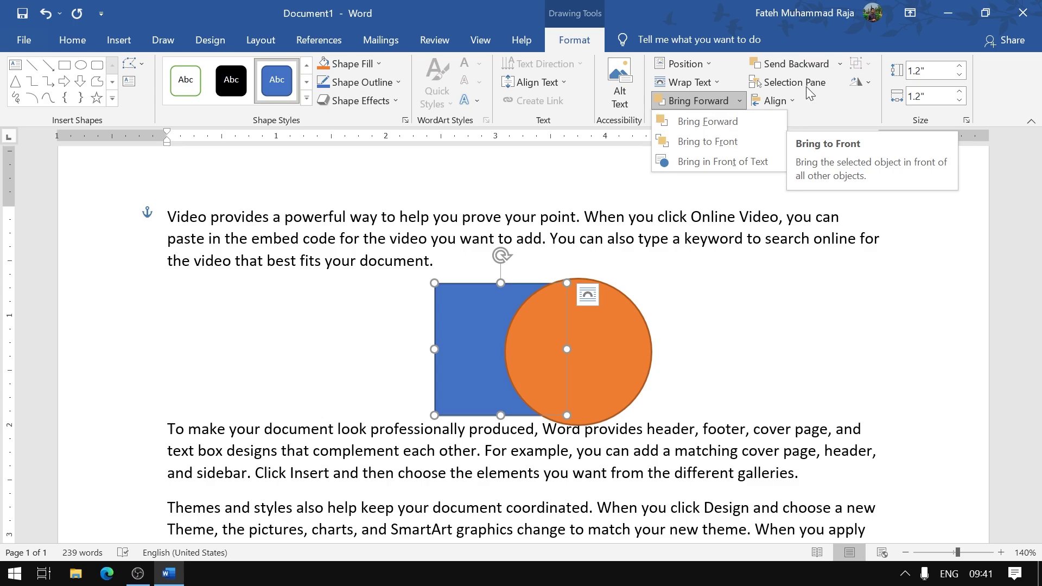
pyautogui.click(839, 65)
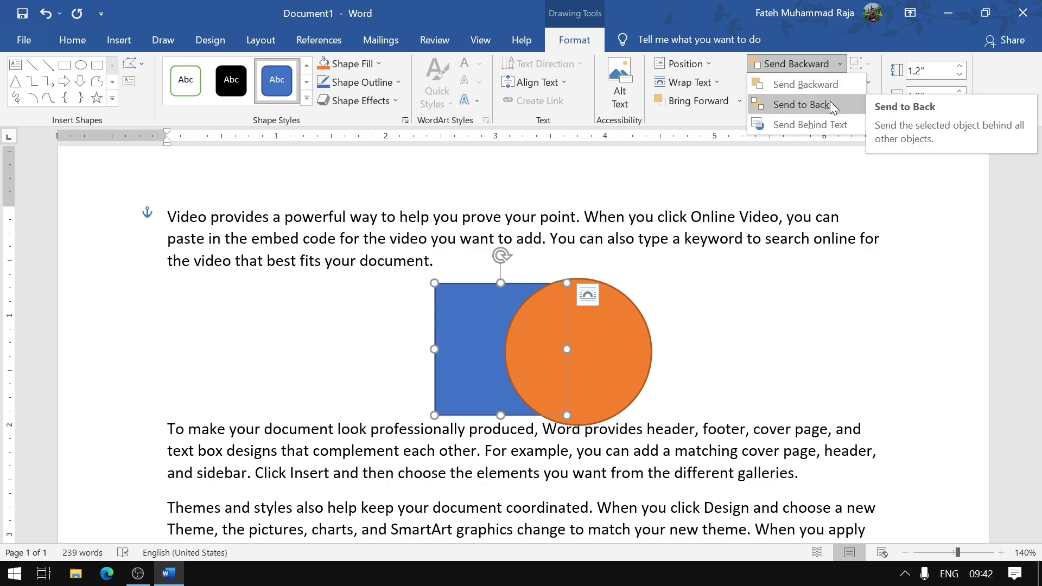
pyautogui.click(205, 146)
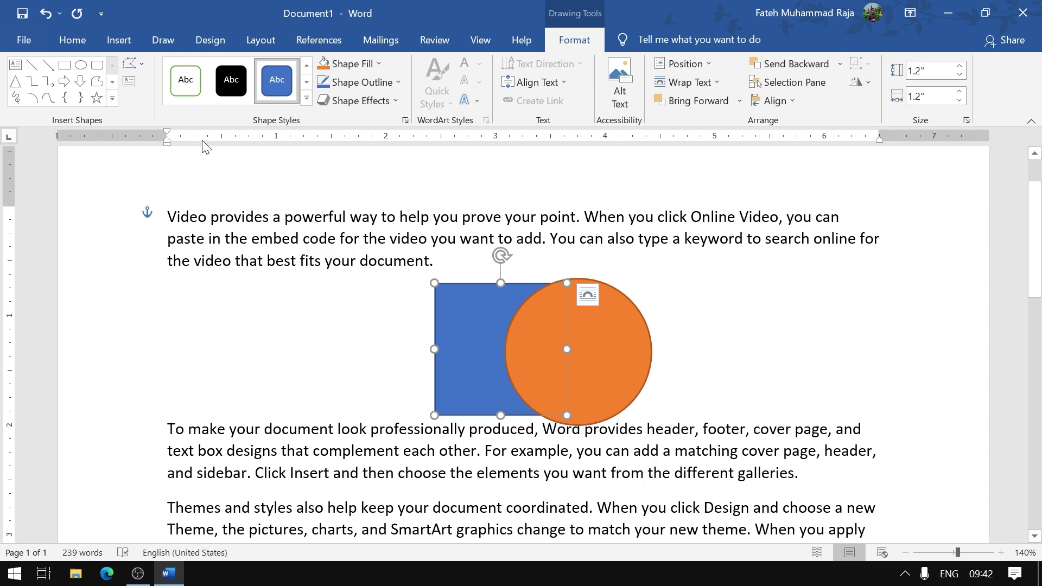
# - Draw a triangle over the square and circle and give it the yellow shape style
pyautogui.click(15, 82)
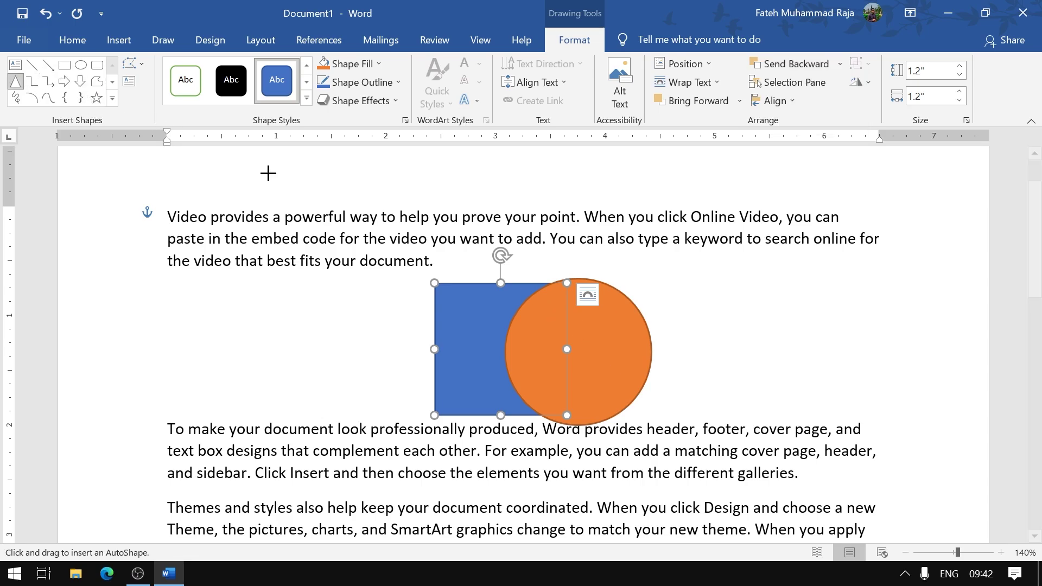
pyautogui.moveTo(447, 242); pyautogui.dragTo(663, 436)
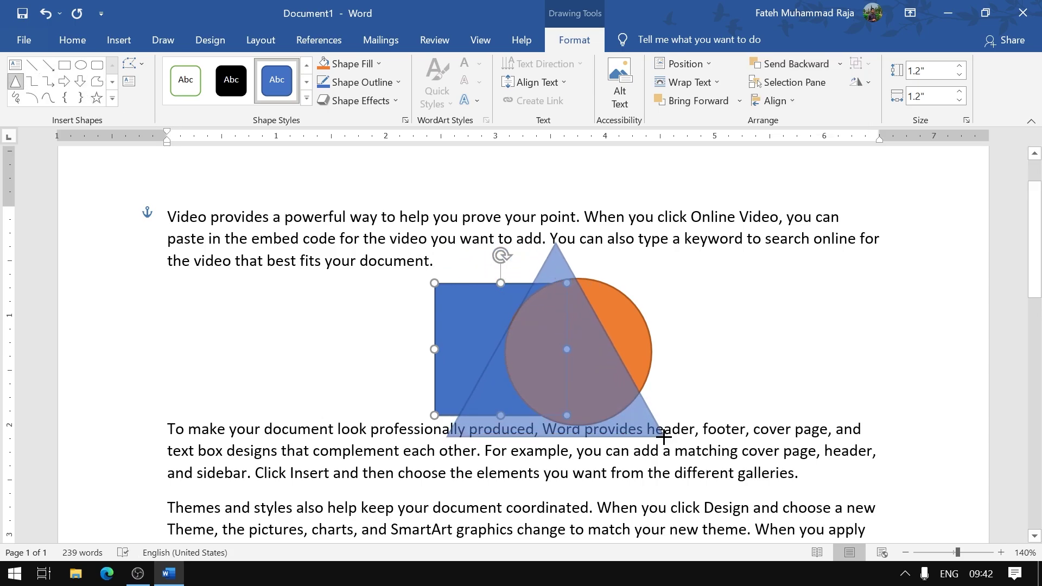
pyautogui.click(306, 99)
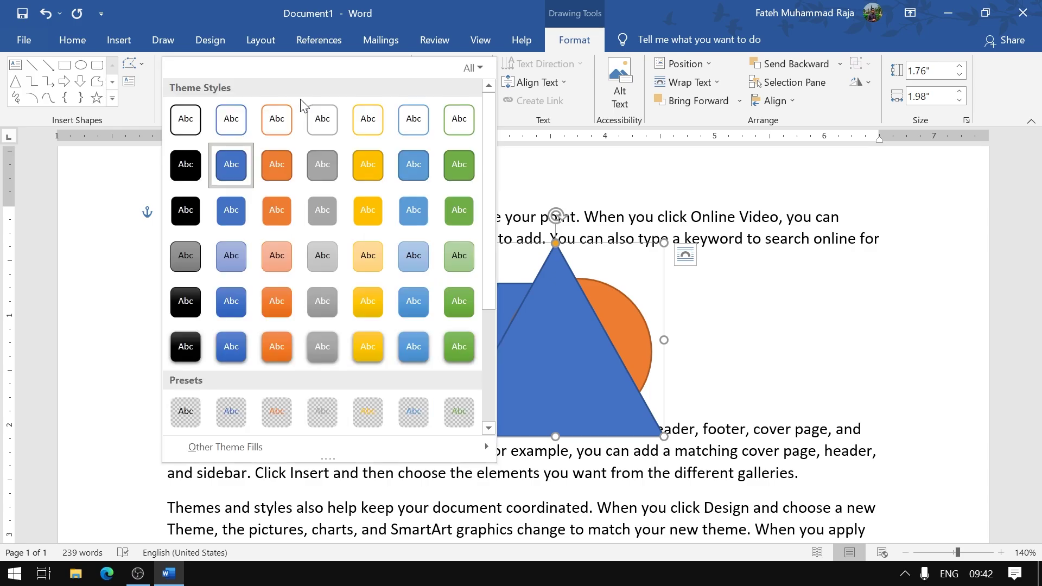
pyautogui.click(374, 162)
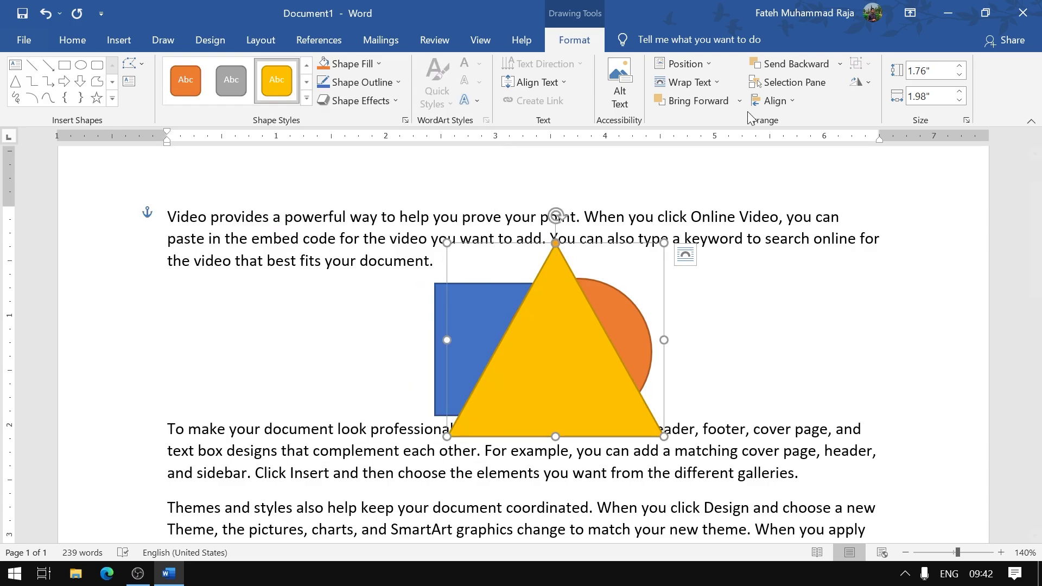
# - Send the triangle backward twice, then Bring to Front ahead of both shapes
pyautogui.click(841, 66)
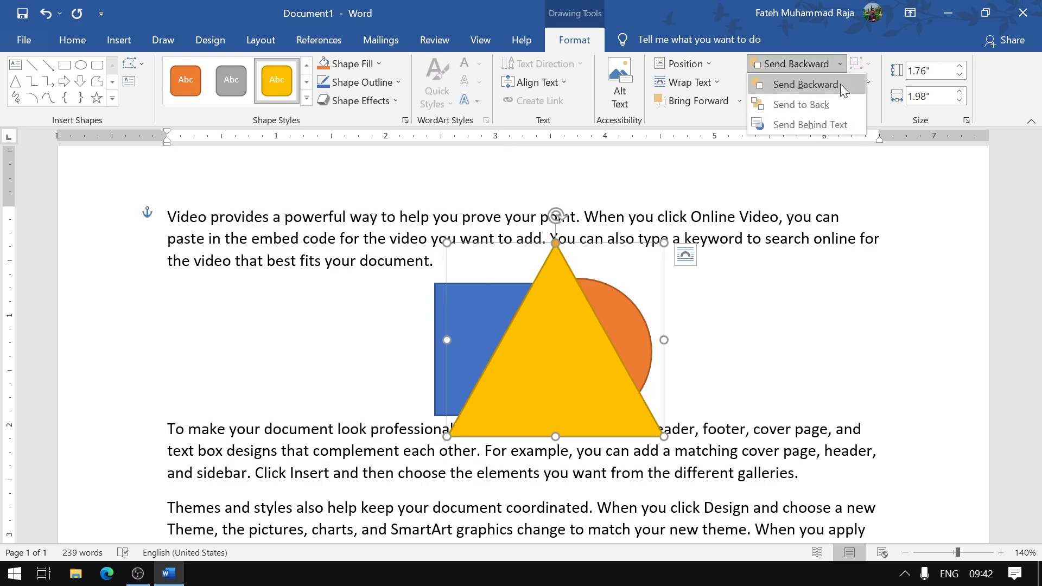
pyautogui.click(841, 84)
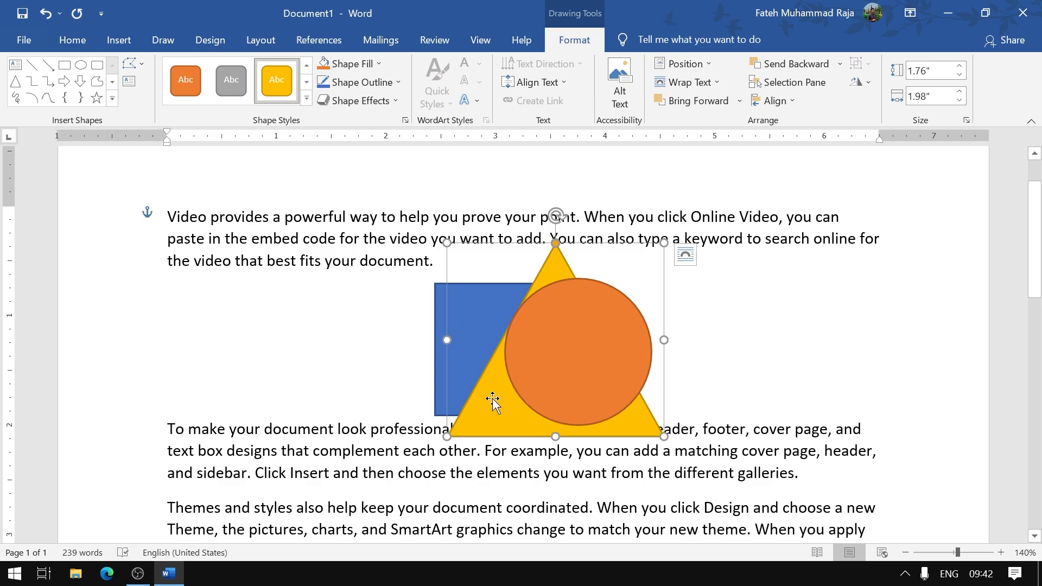
pyautogui.click(843, 66)
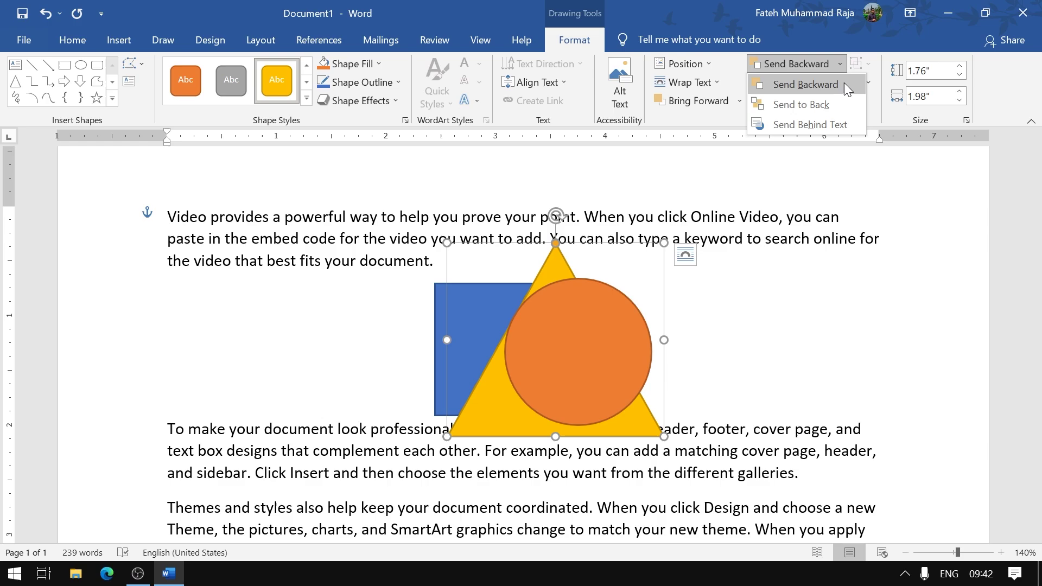
pyautogui.click(845, 84)
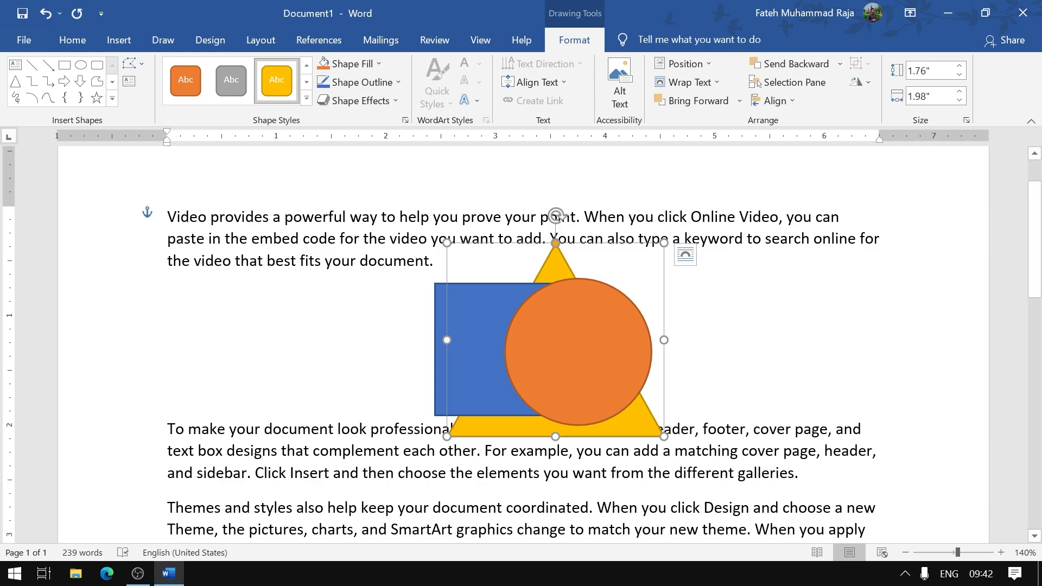
pyautogui.click(741, 103)
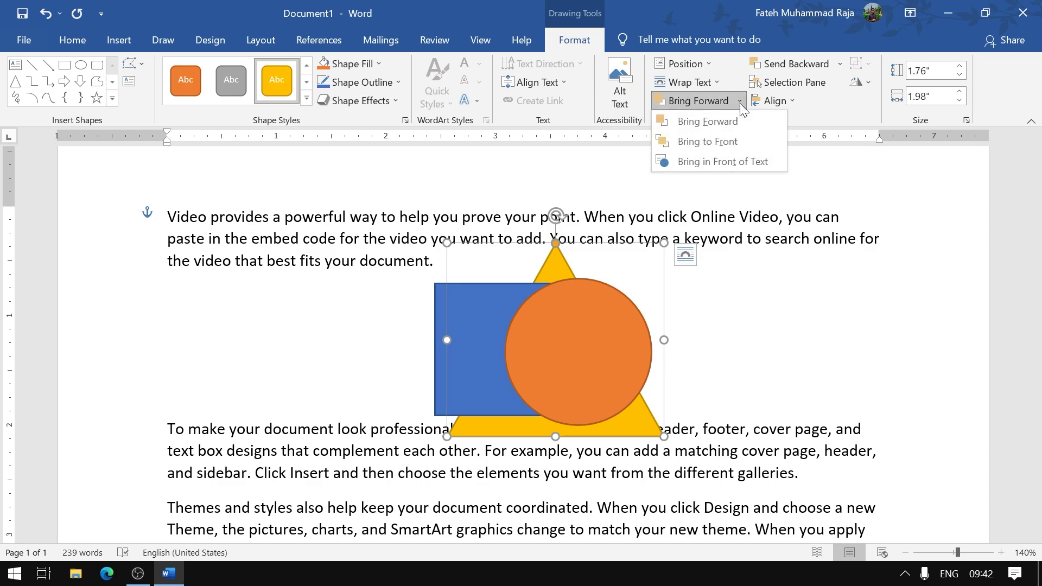
pyautogui.click(722, 143)
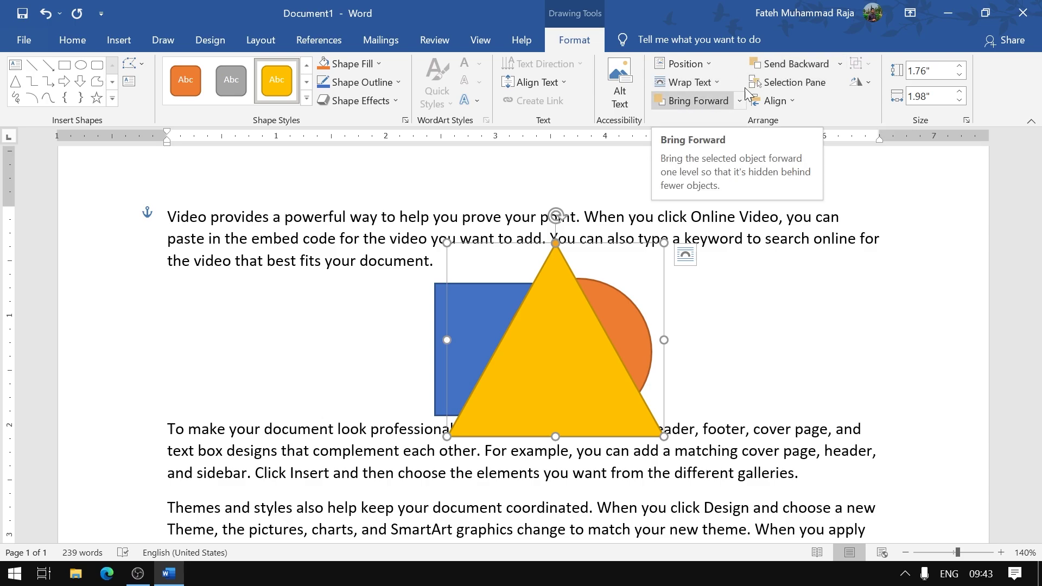
pyautogui.click(797, 83)
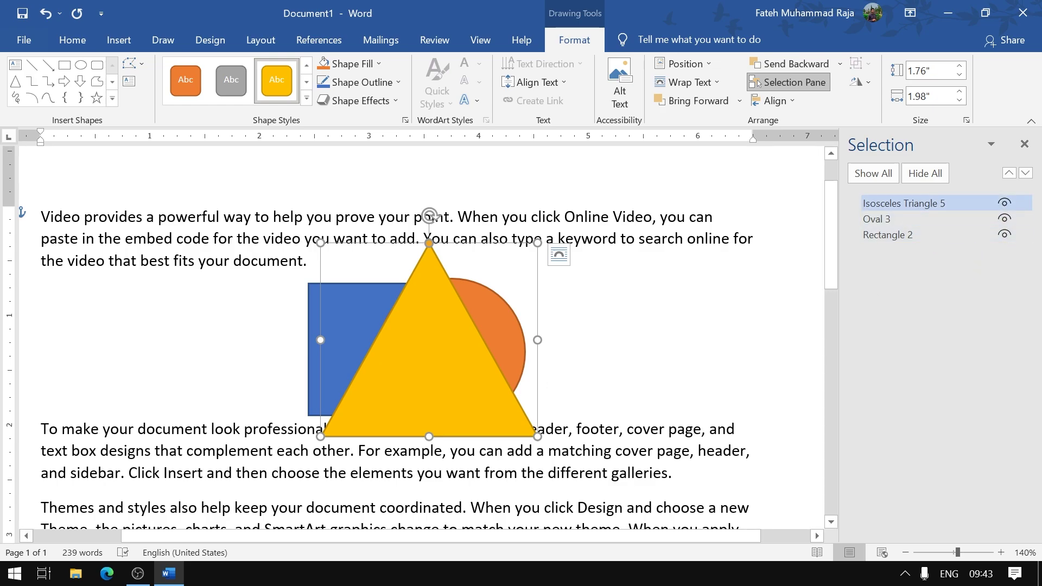
pyautogui.click(1007, 203)
pyautogui.click(1006, 202)
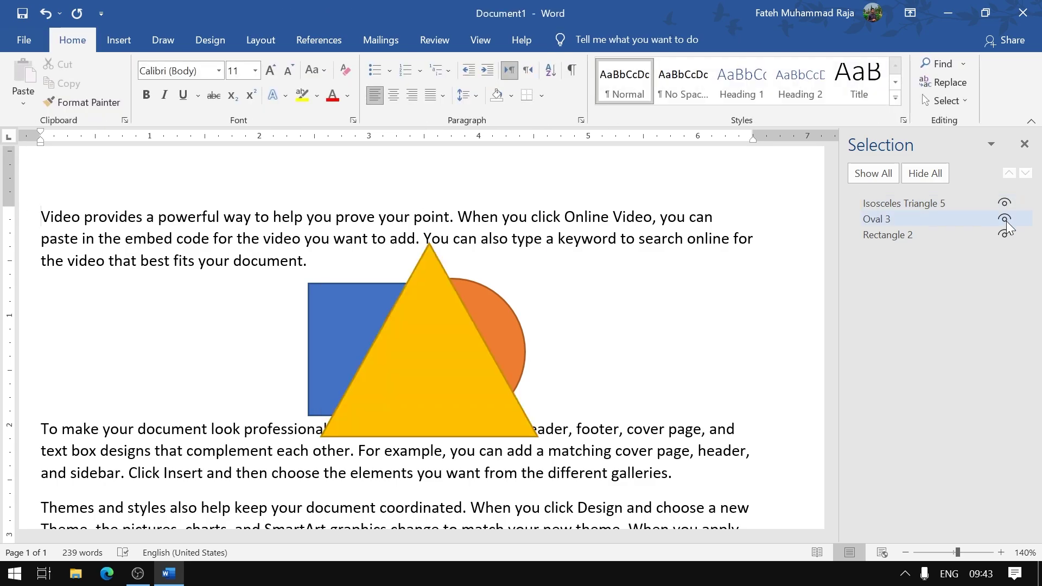
pyautogui.click(1008, 220)
pyautogui.click(1009, 220)
pyautogui.click(1008, 234)
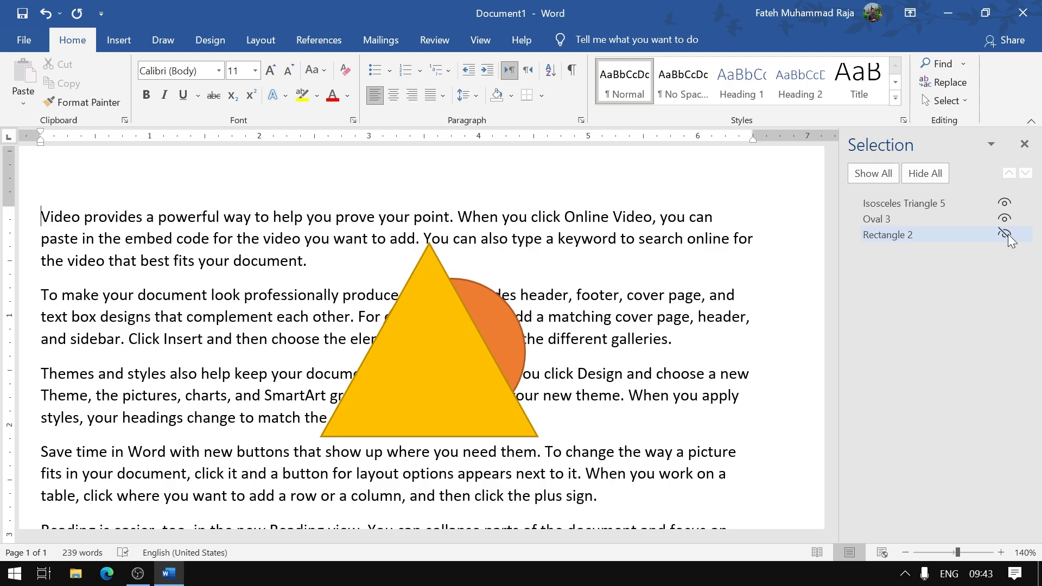
pyautogui.click(1009, 233)
pyautogui.click(1004, 217)
pyautogui.click(1004, 216)
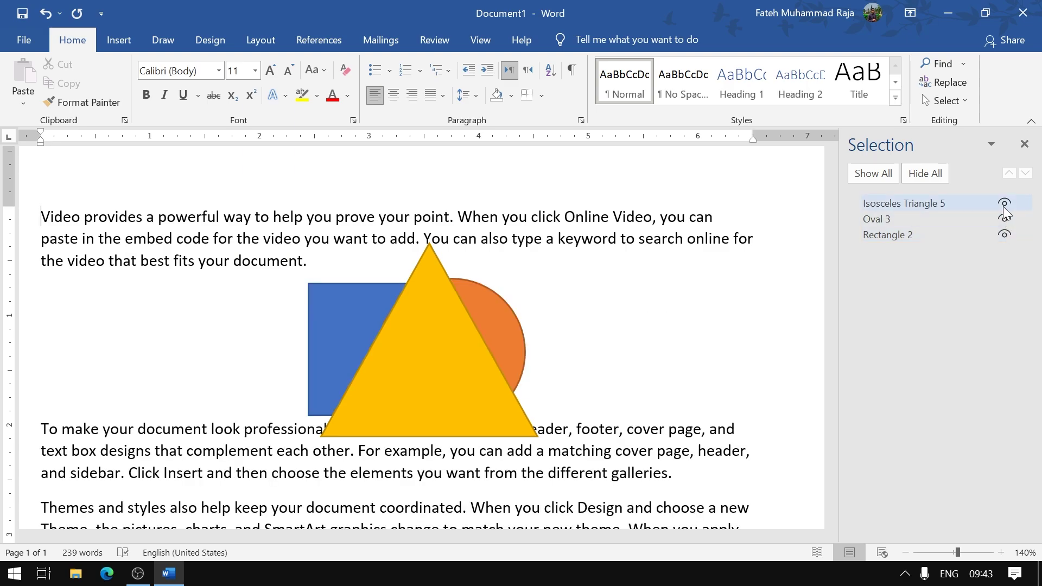
pyautogui.click(1004, 201)
pyautogui.click(1004, 201)
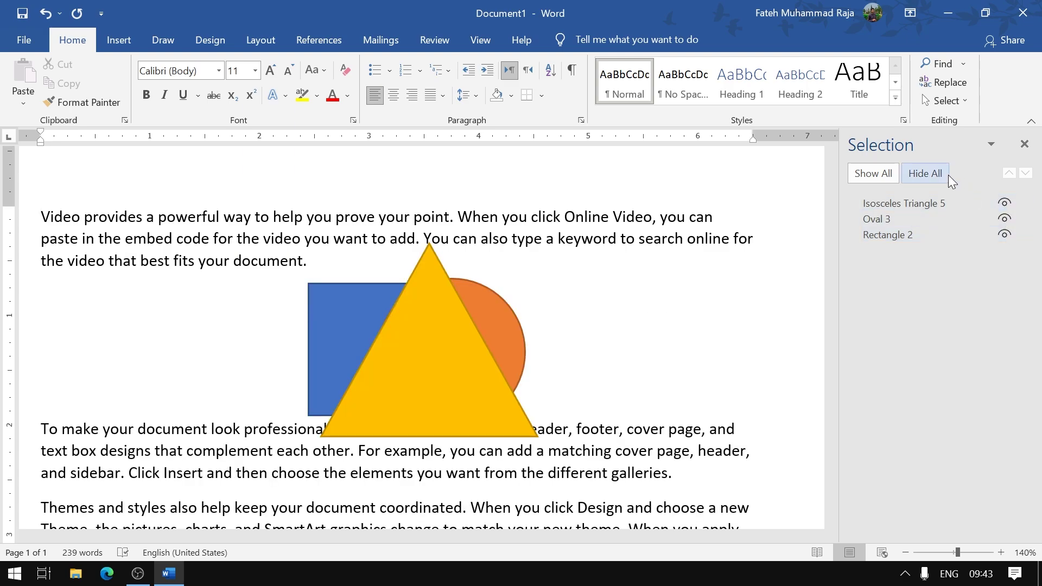
pyautogui.click(932, 177)
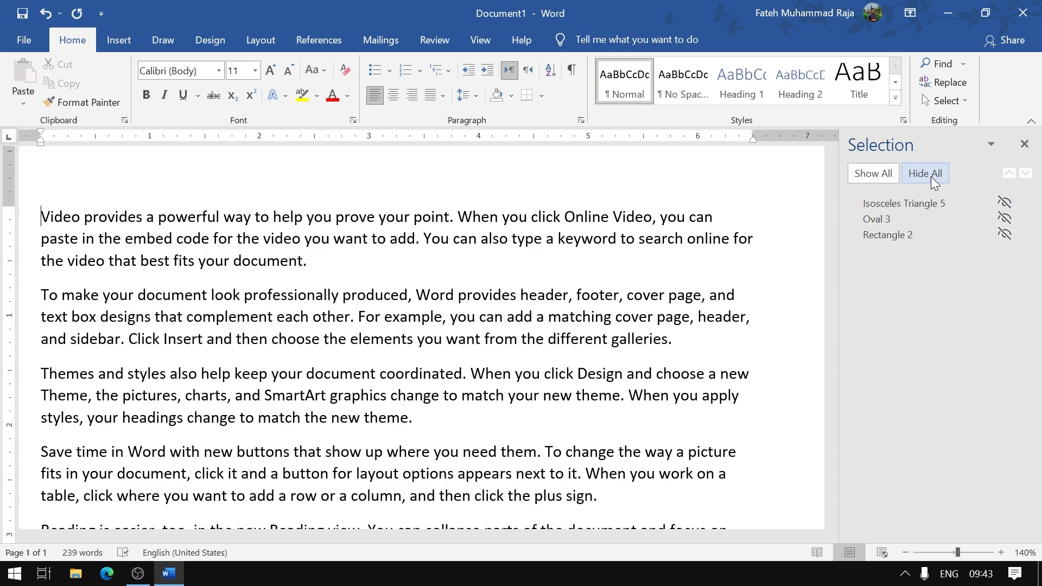
pyautogui.click(885, 177)
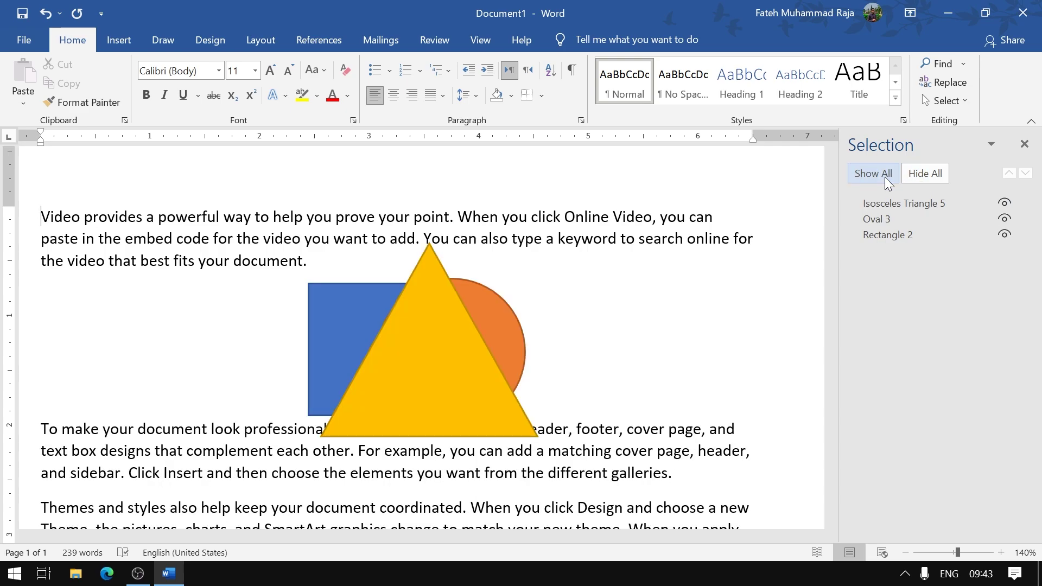
pyautogui.click(454, 361)
pyautogui.click(581, 36)
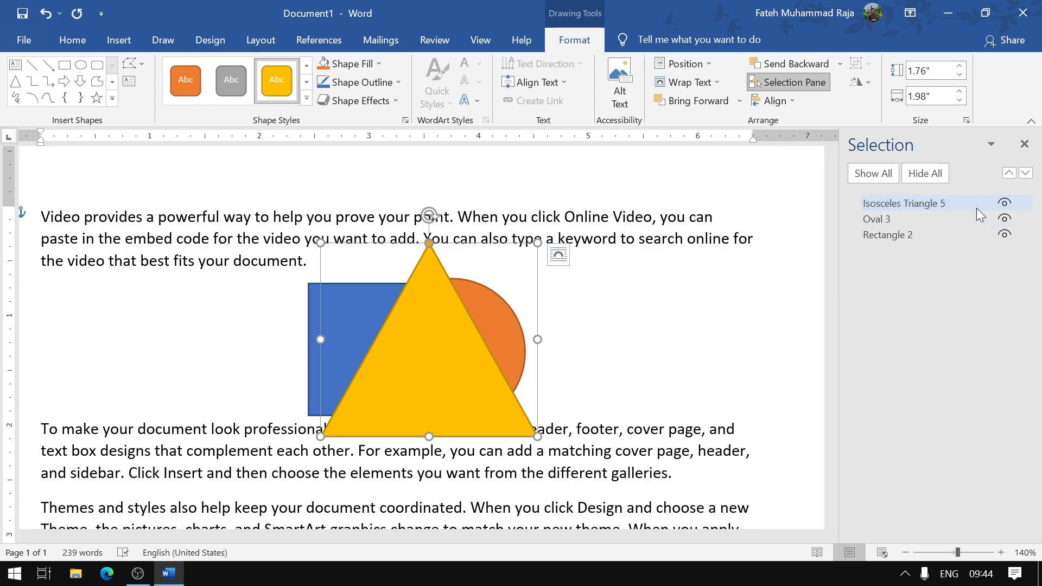
pyautogui.click(940, 207)
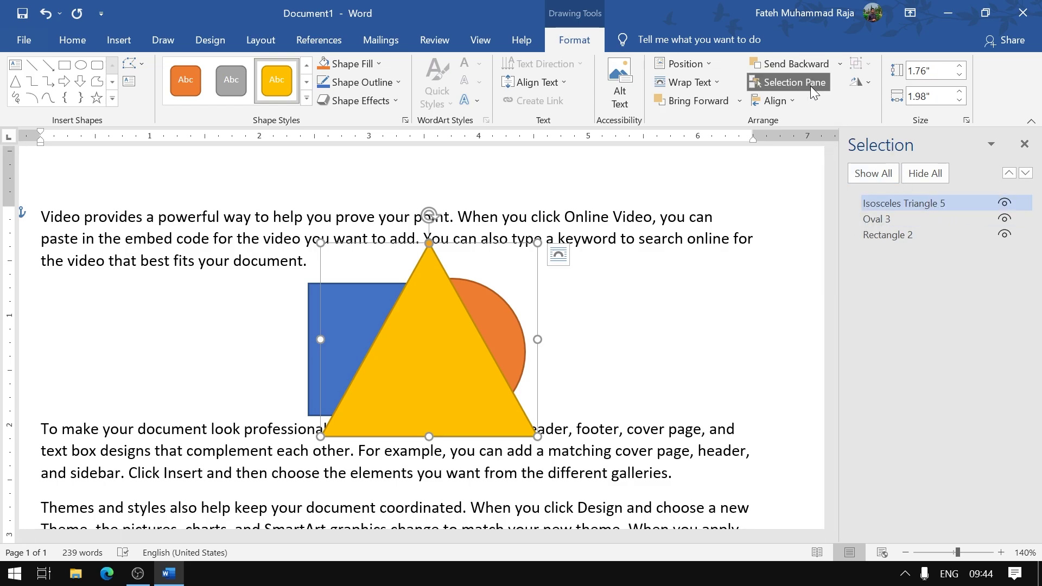
pyautogui.click(812, 86)
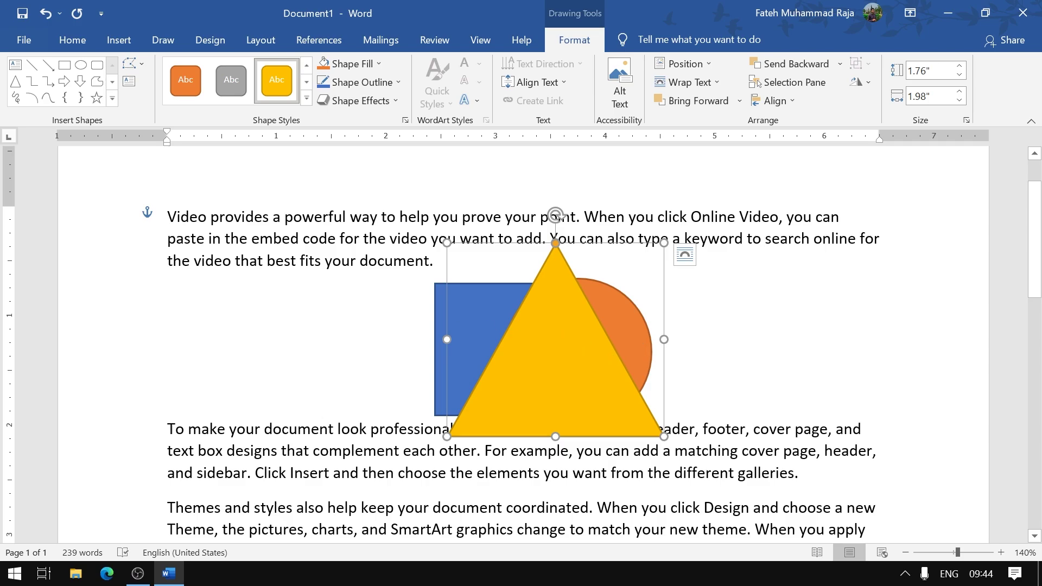
# - Delete the yellow triangle, the orange circle and the blue square
pyautogui.scroll(-3, 541, 383)
pyautogui.scroll(3, 541, 383)
pyautogui.press('Delete')
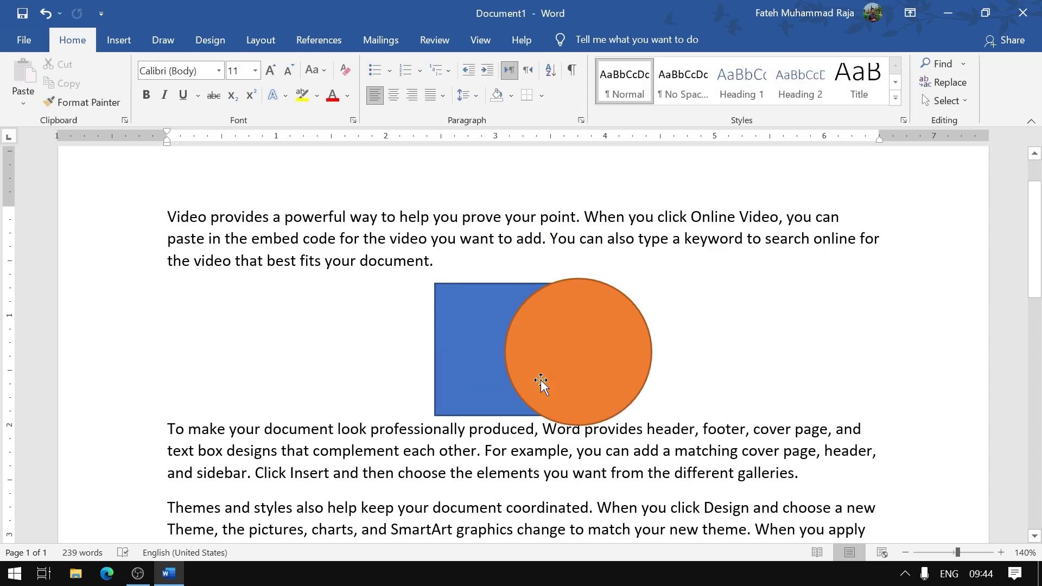
pyautogui.click(563, 353)
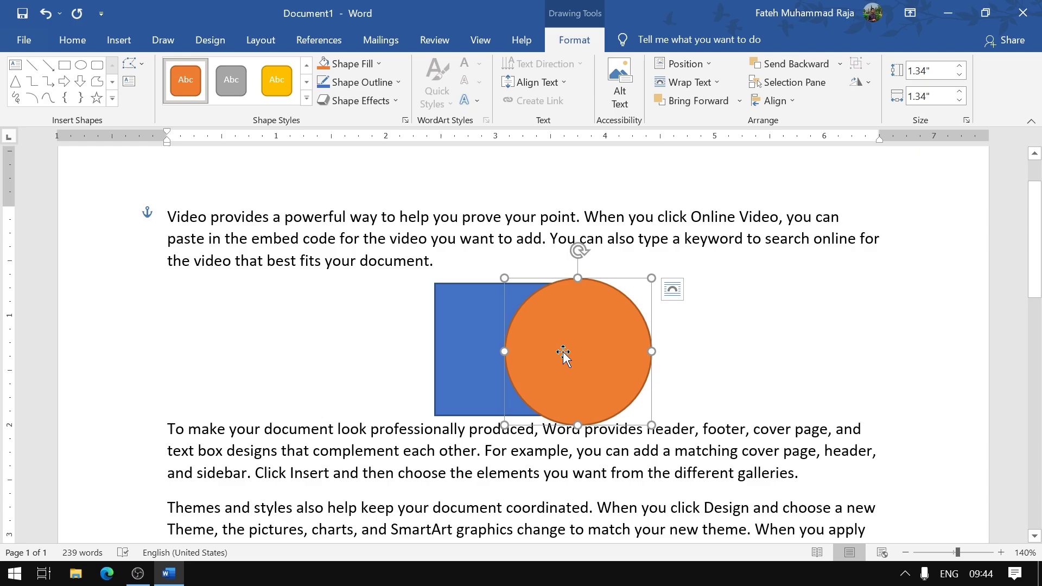
pyautogui.press('Delete')
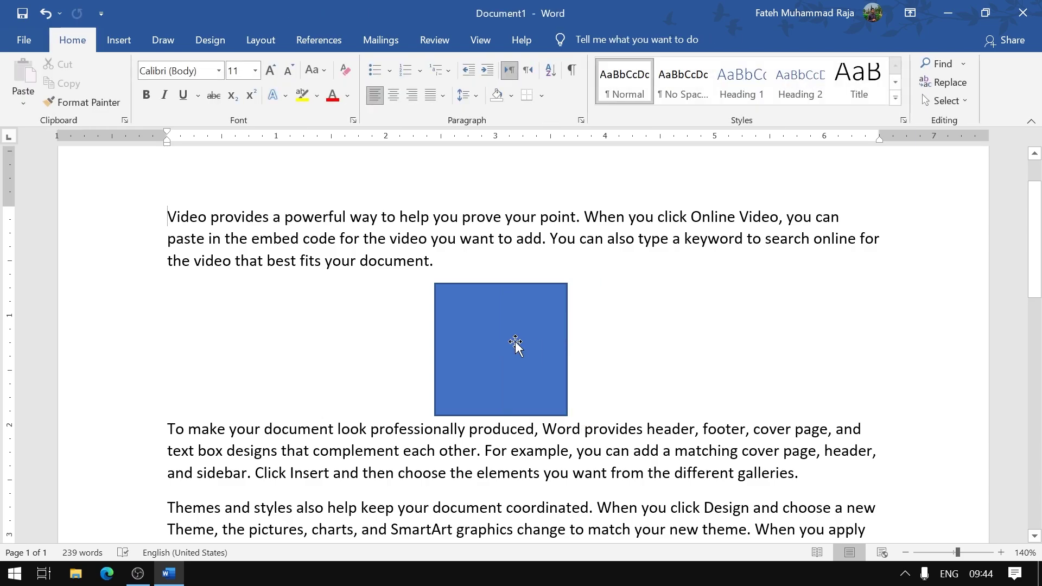
pyautogui.click(516, 341)
pyautogui.press('Delete')
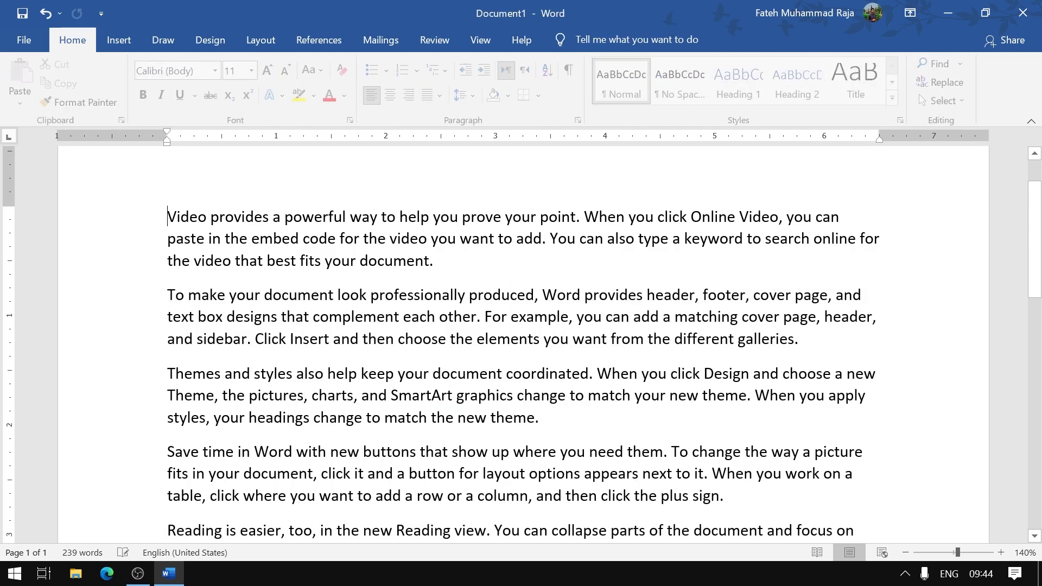
# - Select all the sample text with Ctrl+A and delete it
pyautogui.scroll(-3, 521, 342)
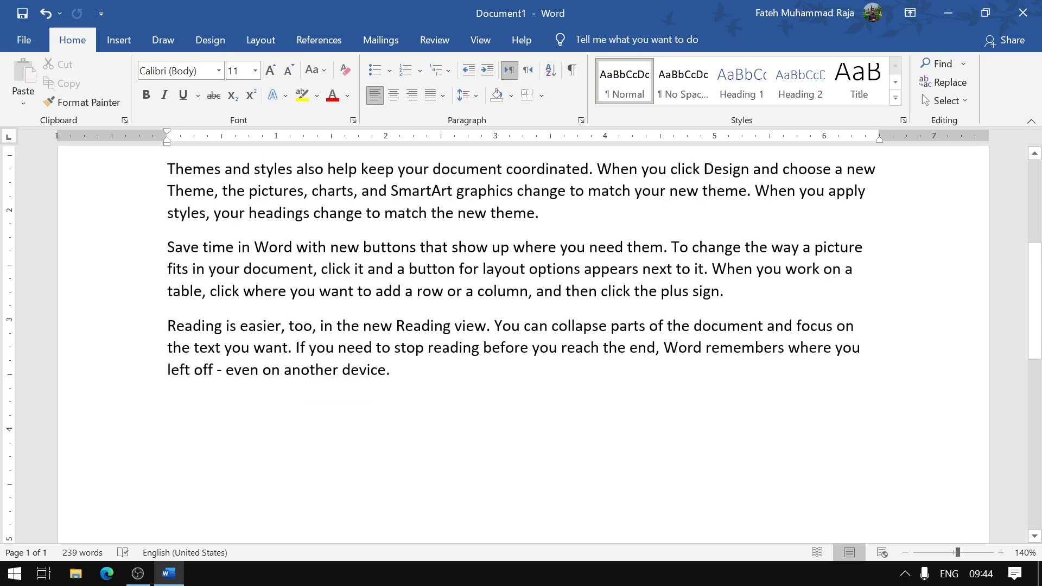
pyautogui.moveTo(391, 359)
pyautogui.mouseDown()
pyautogui.moveTo(168, 149)
pyautogui.moveTo(147, 277)
pyautogui.mouseUp()
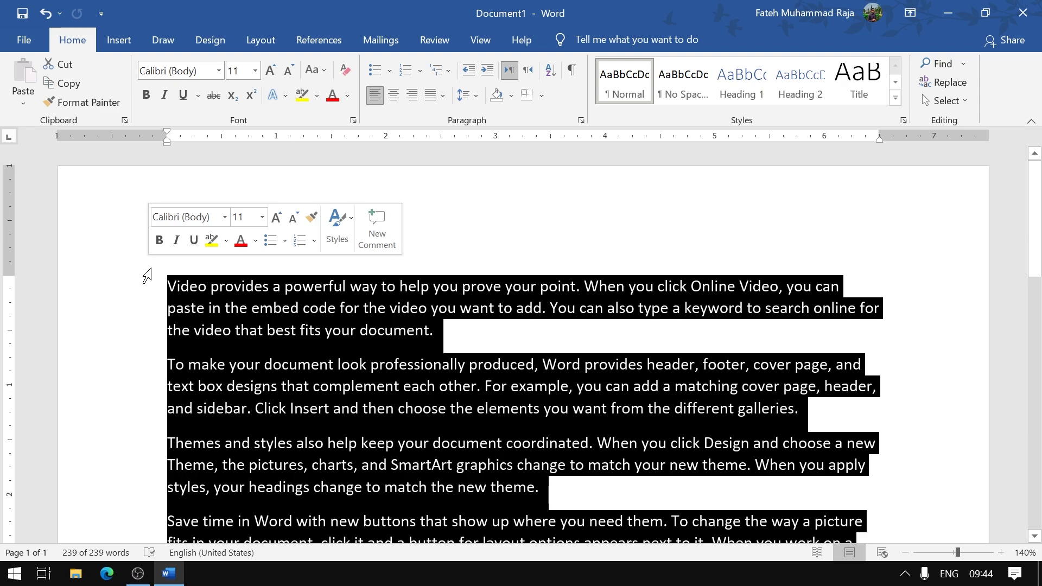
pyautogui.click(439, 342)
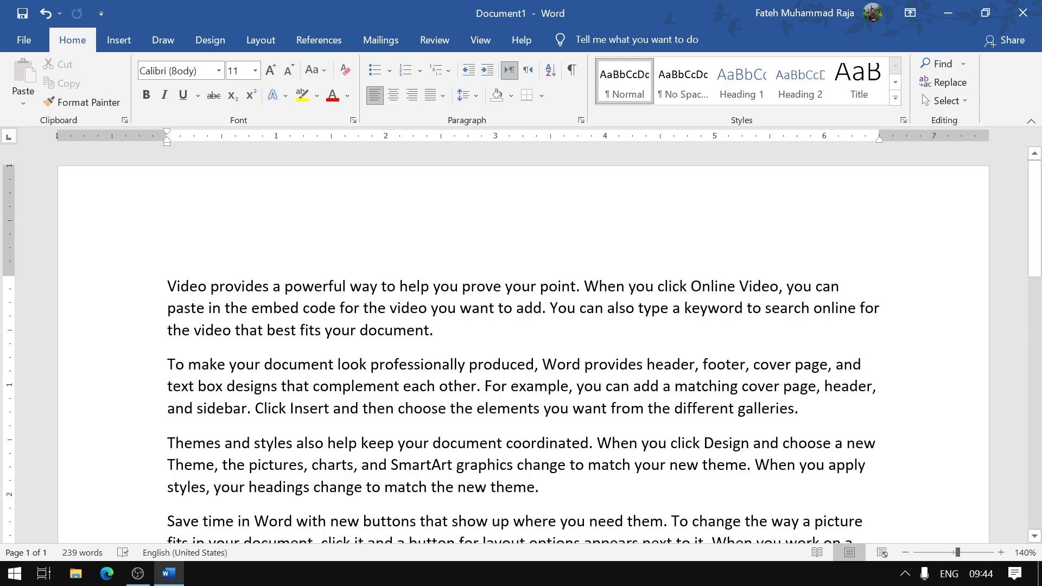
pyautogui.hotkey('ctrl', 'a')
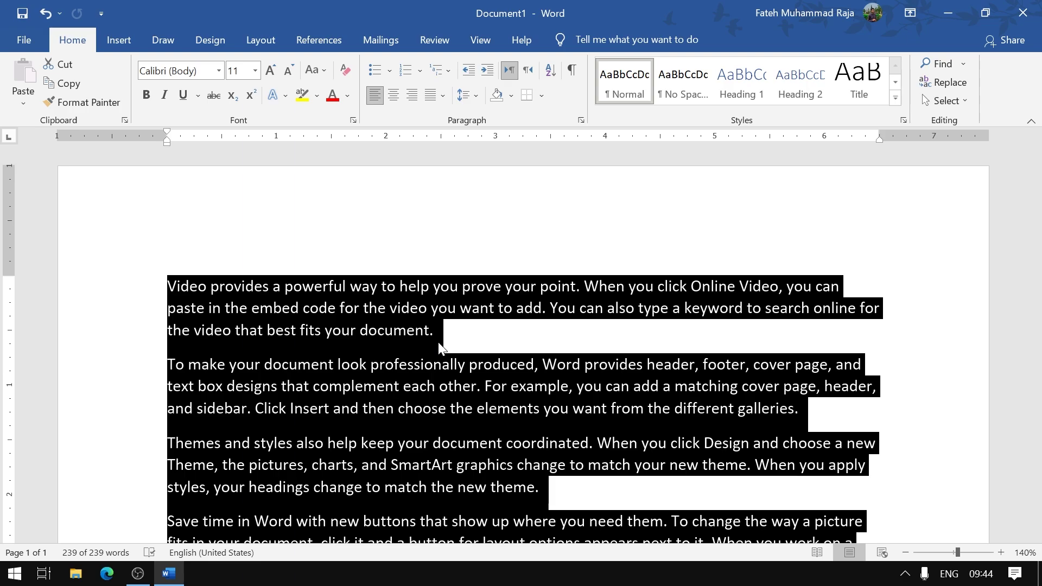
pyautogui.press('Delete')
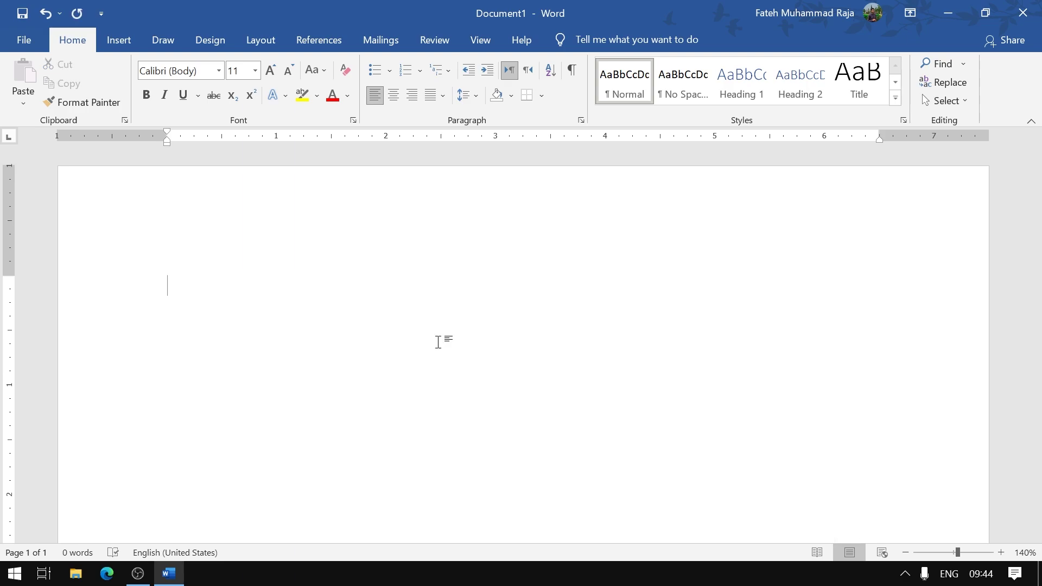
# - Draw a blue rectangle square near the top left of the empty page
pyautogui.click(119, 45)
pyautogui.click(238, 63)
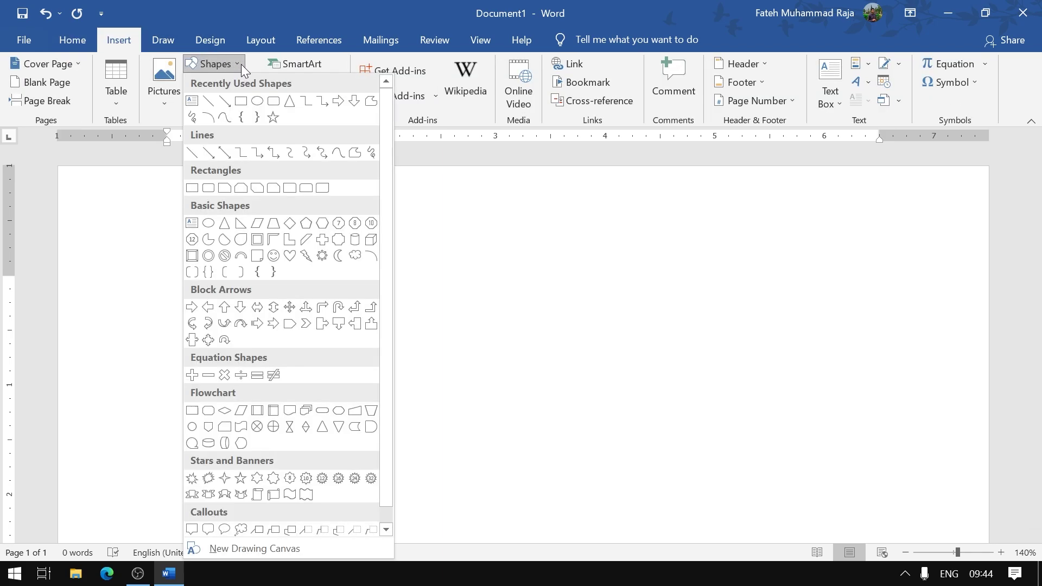
pyautogui.click(241, 102)
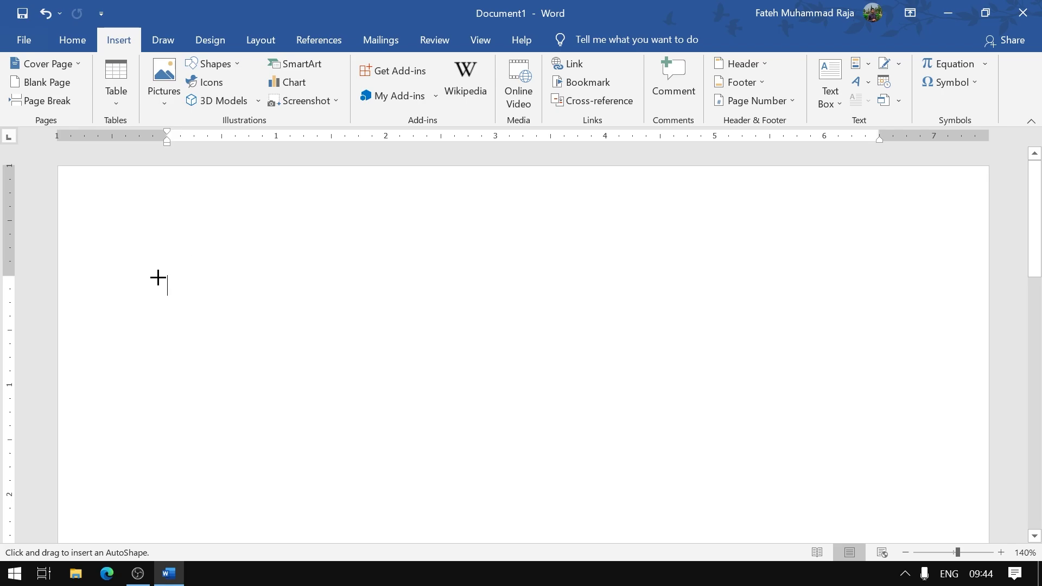
pyautogui.moveTo(158, 277); pyautogui.dragTo(264, 383)
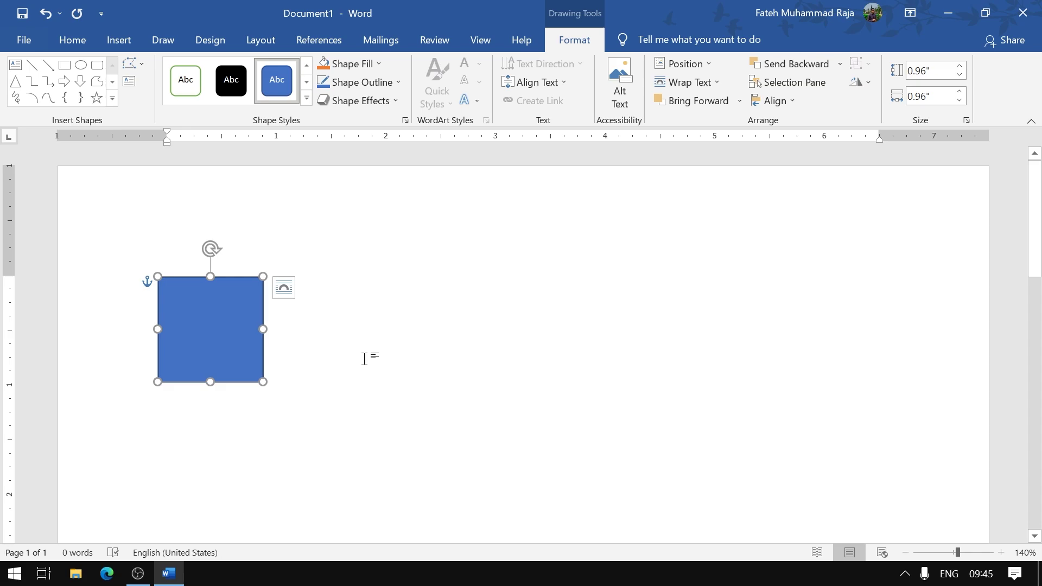
# - Paste copies of the square and drag them to the right, undoing one misplaced move
pyautogui.hotkey('ctrl', 'v')
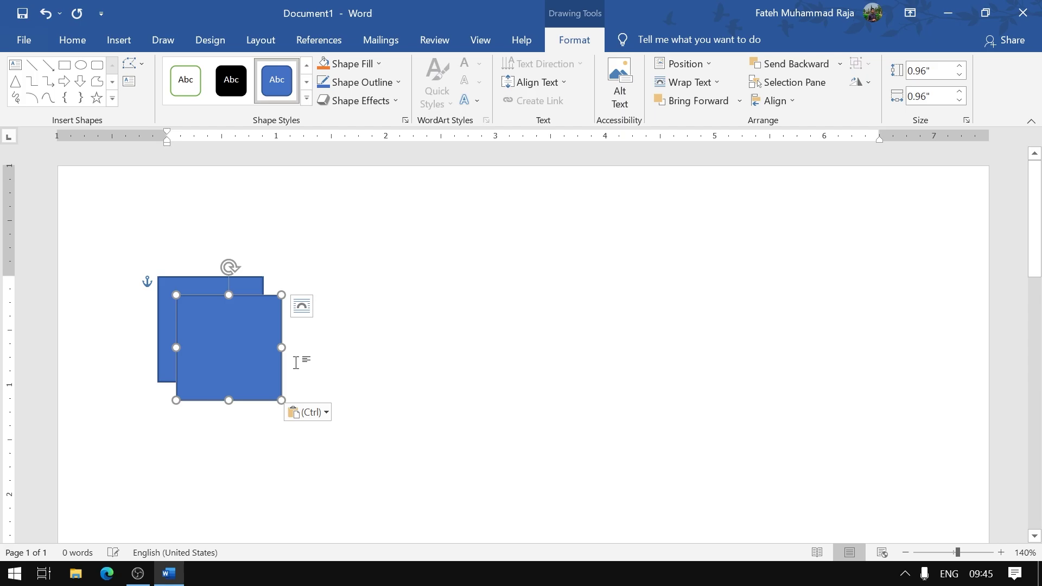
pyautogui.moveTo(284, 347)
pyautogui.mouseDown()
pyautogui.moveTo(340, 364)
pyautogui.moveTo(598, 299)
pyautogui.mouseUp()
pyautogui.hotkey('ctrl', 'v')
pyautogui.hotkey('ctrl', 'z')
pyautogui.hotkey('ctrl', 'v')
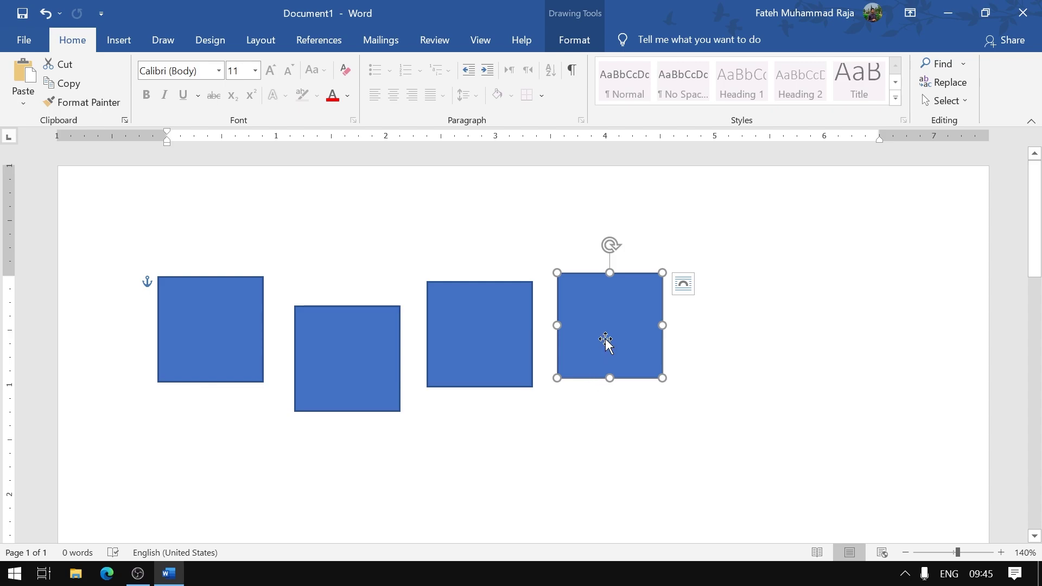
# - Try several times to multi-select the four blue squares, then clear the selection
pyautogui.click(476, 327)
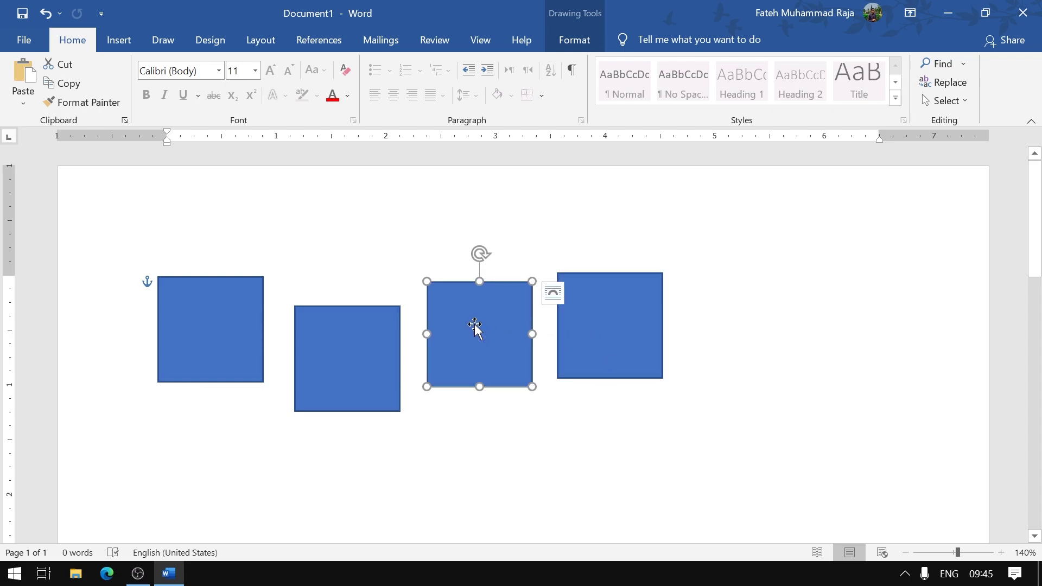
pyautogui.click(597, 328)
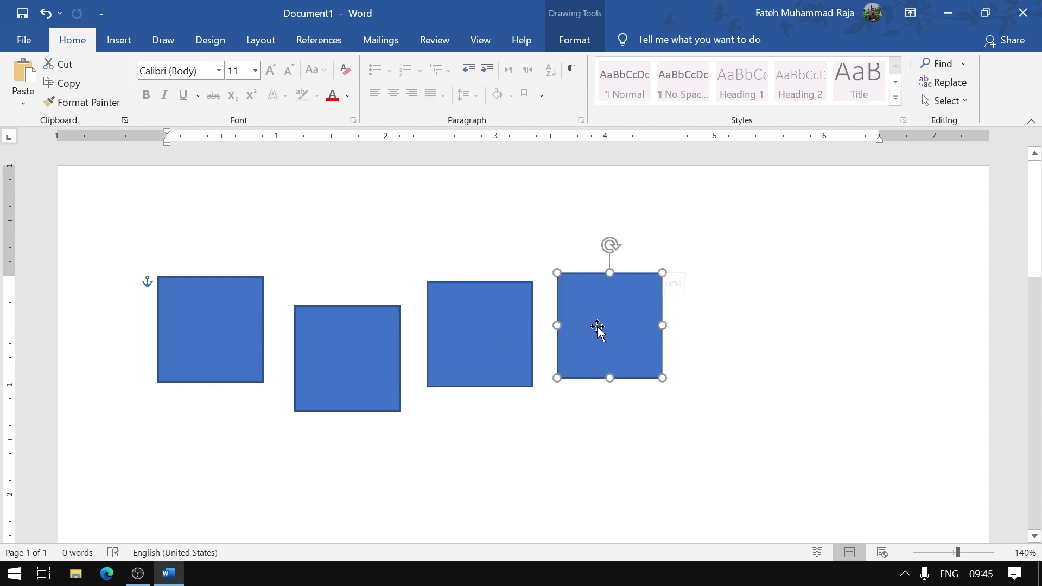
pyautogui.click(493, 329)
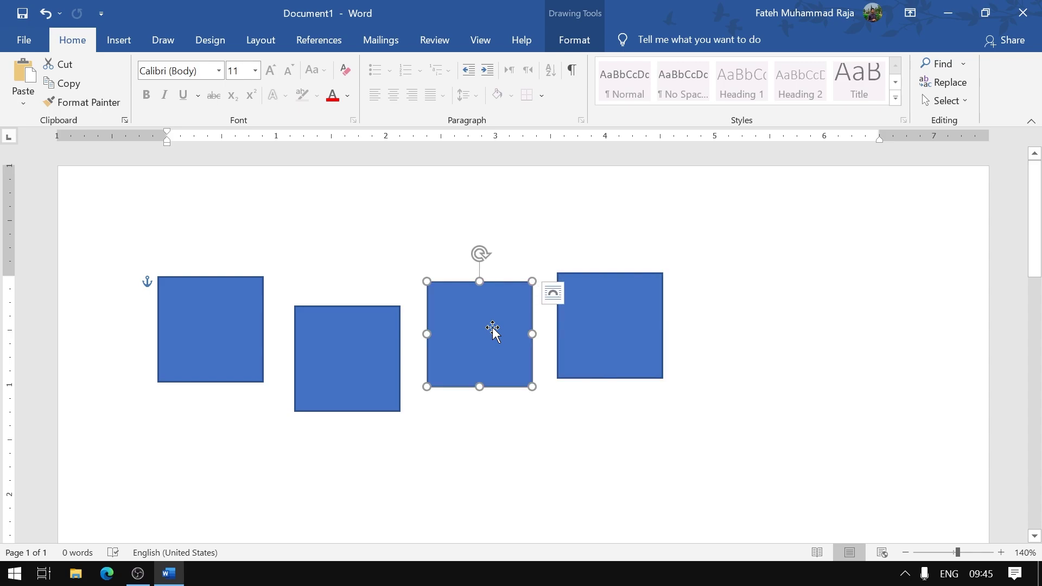
pyautogui.click(370, 348)
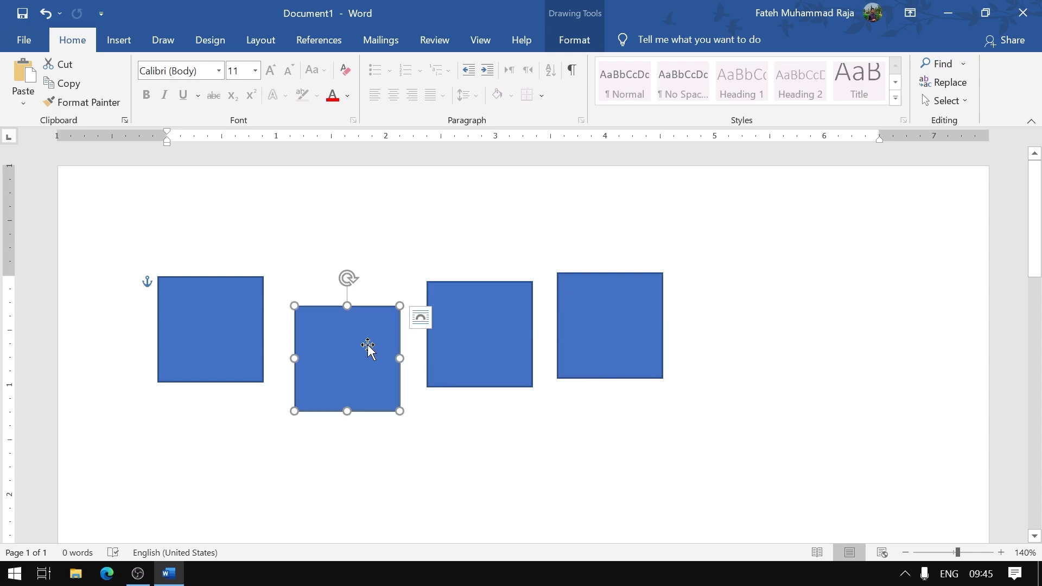
pyautogui.click(478, 342)
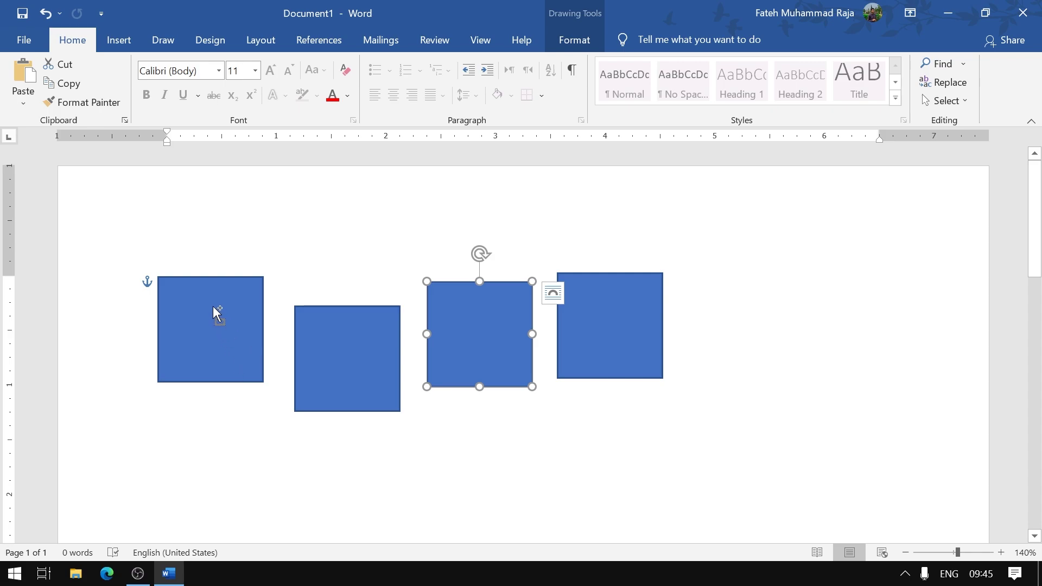
pyautogui.keyDown('shift'); pyautogui.click(213, 308); pyautogui.keyUp('shift')
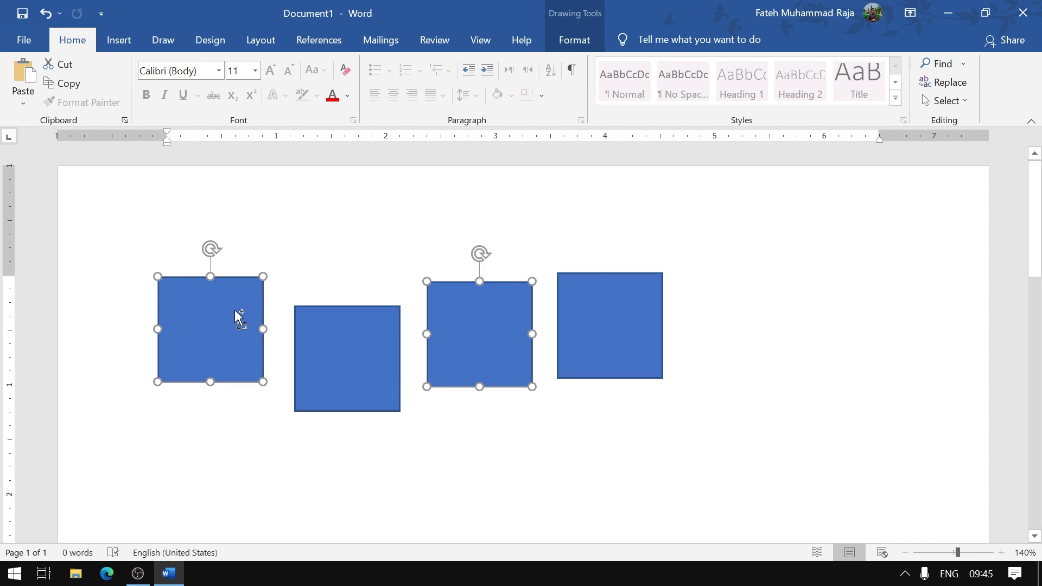
pyautogui.keyDown('shift'); pyautogui.click(350, 342); pyautogui.keyUp('shift')
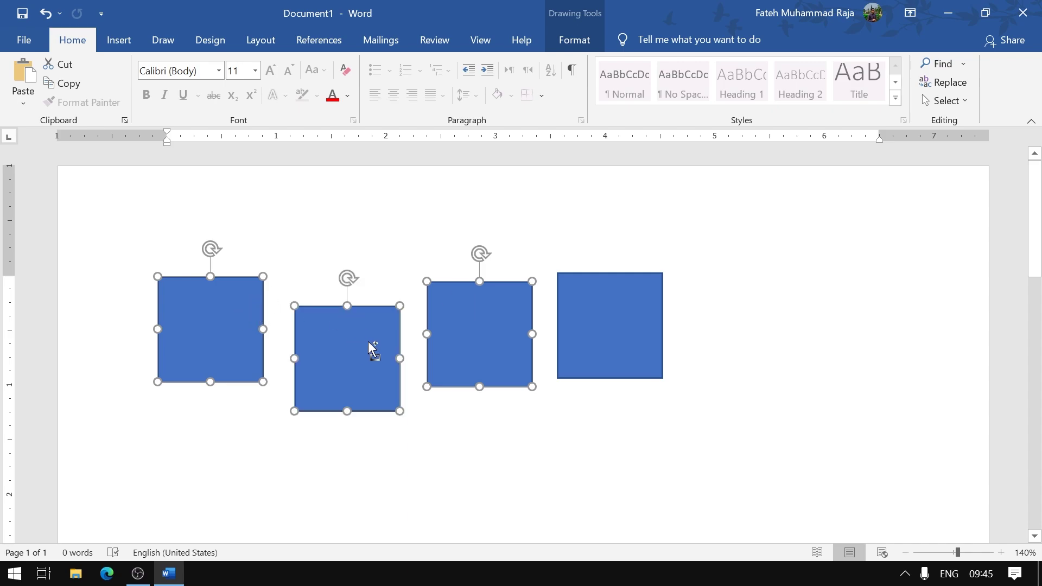
pyautogui.click(602, 296)
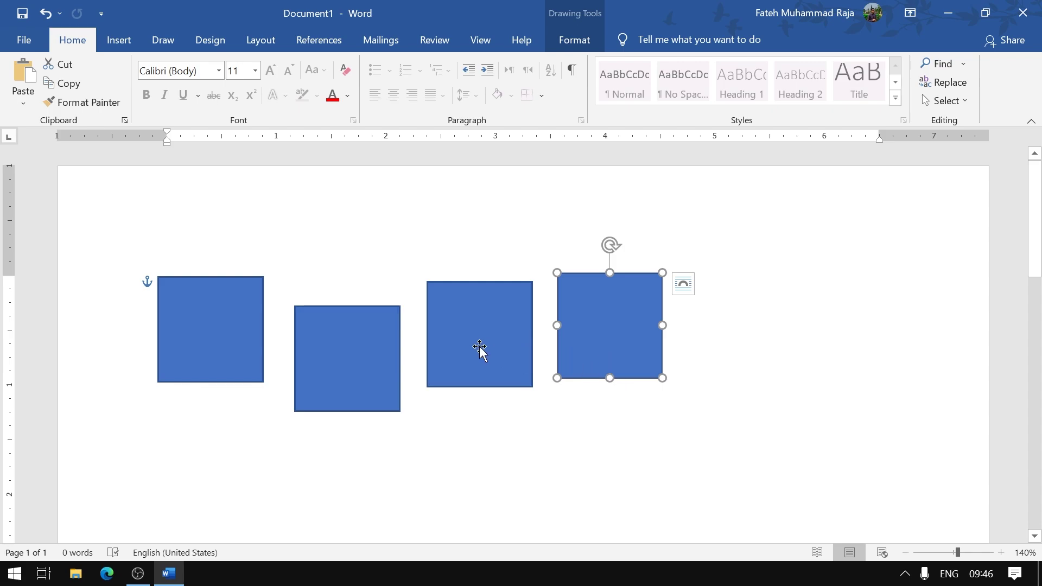
pyautogui.keyDown('shift'); pyautogui.click(467, 337); pyautogui.keyUp('shift')
pyautogui.keyDown('shift'); pyautogui.click(358, 342); pyautogui.keyUp('shift')
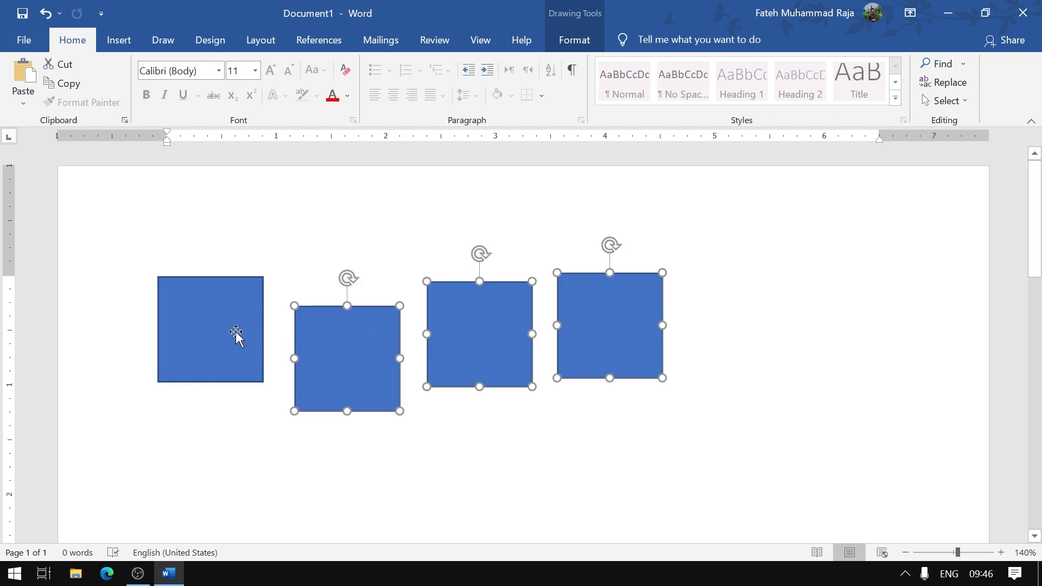
pyautogui.keyDown('shift'); pyautogui.click(212, 332); pyautogui.keyUp('shift')
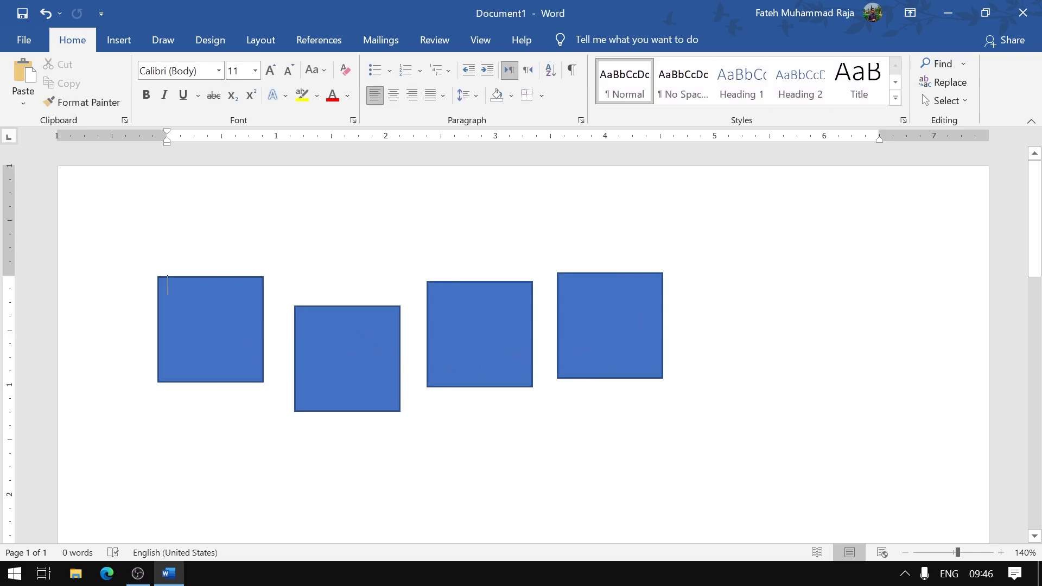
pyautogui.press('Escape')
# - Select the fourth, third, second and first squares together, then minimize Word
pyautogui.click(608, 322)
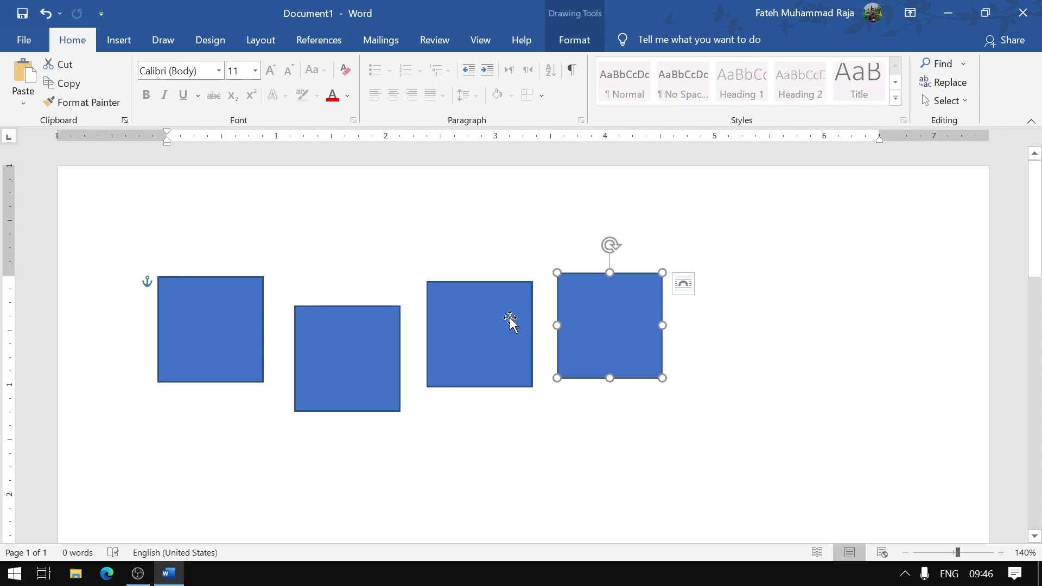
pyautogui.keyDown('shift'); pyautogui.click(484, 329); pyautogui.keyUp('shift')
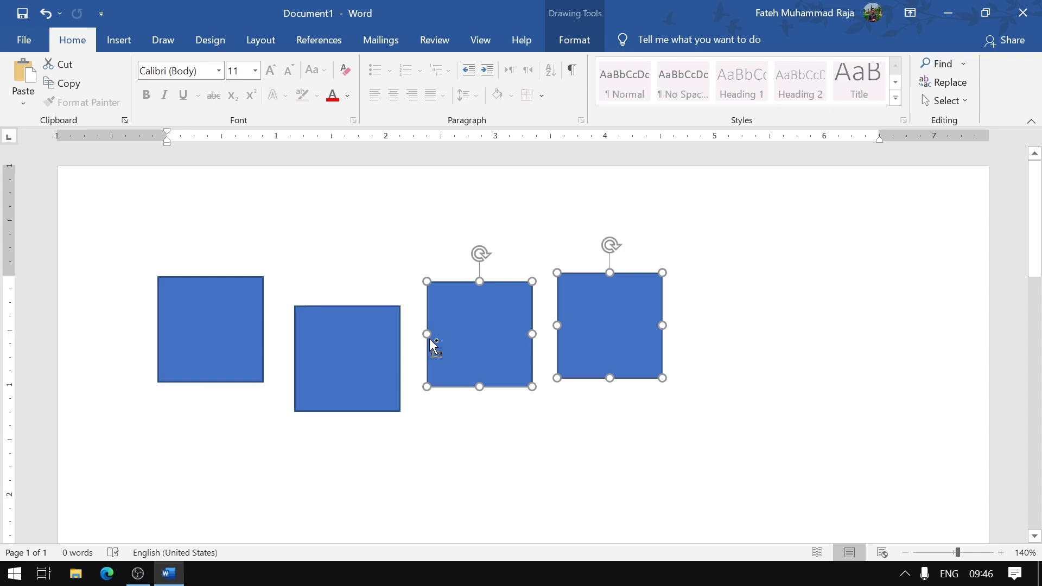
pyautogui.keyDown('shift'); pyautogui.click(385, 344); pyautogui.keyUp('shift')
pyautogui.keyDown('shift'); pyautogui.click(233, 328); pyautogui.keyUp('shift')
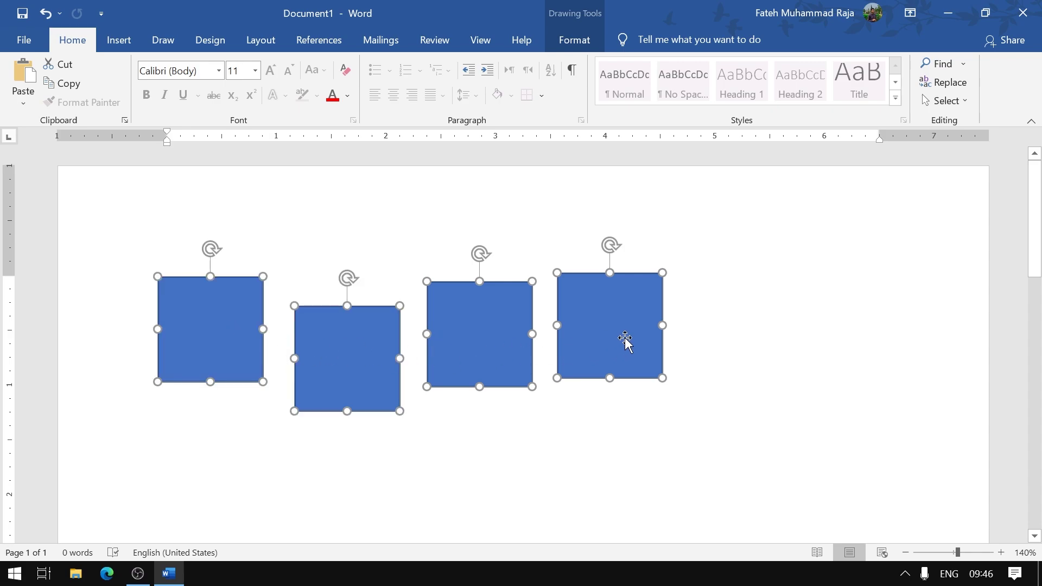
pyautogui.click(957, 15)
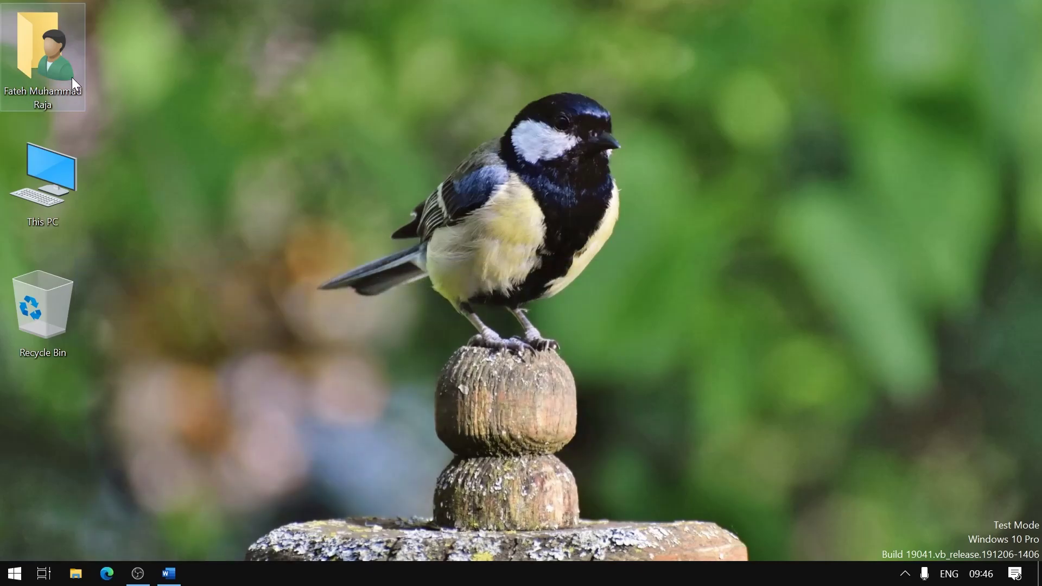
pyautogui.click(63, 62)
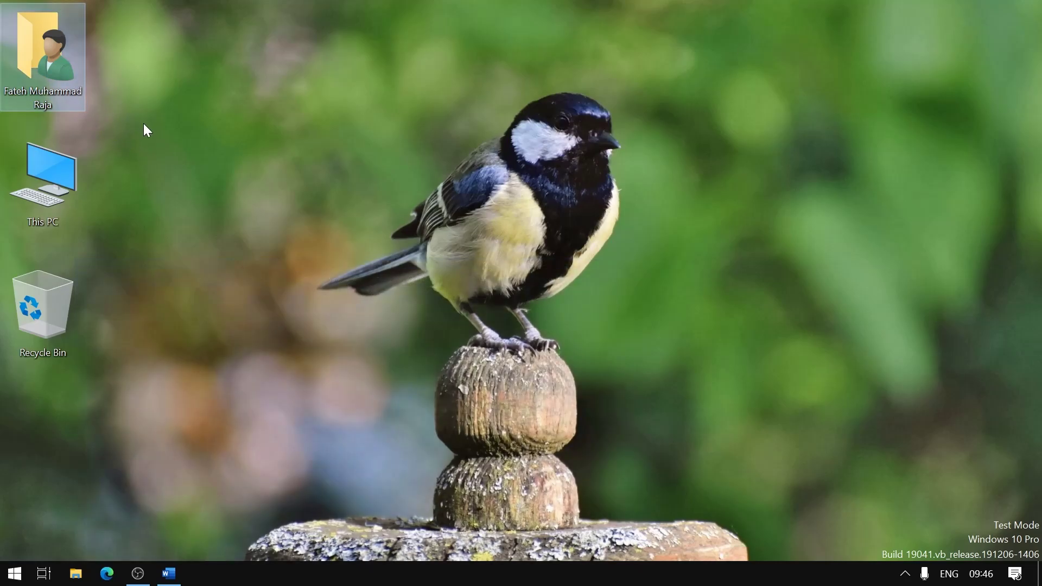
pyautogui.click(44, 304)
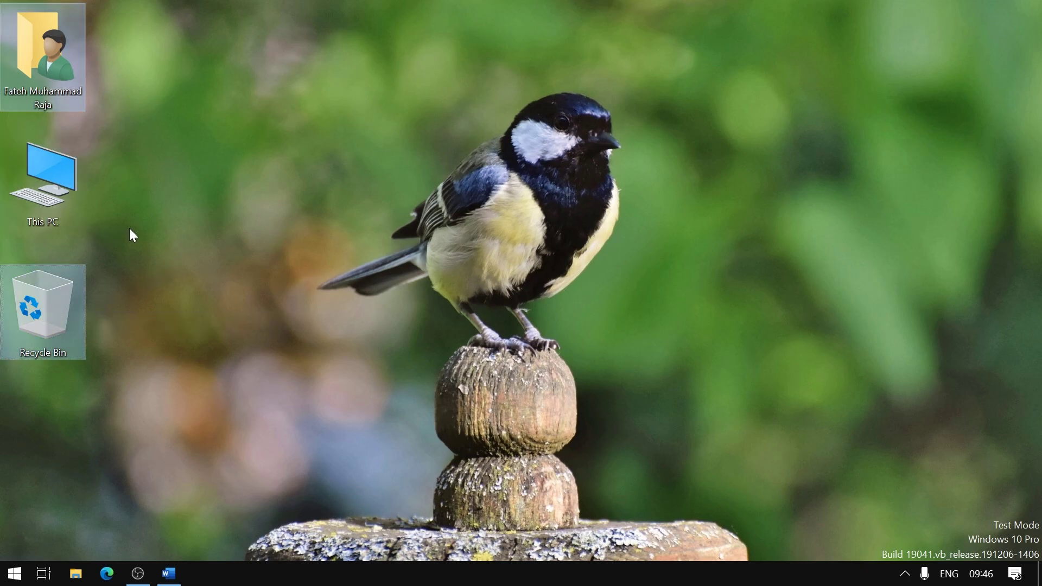
pyautogui.click(145, 230)
pyautogui.click(55, 67)
pyautogui.click(54, 288)
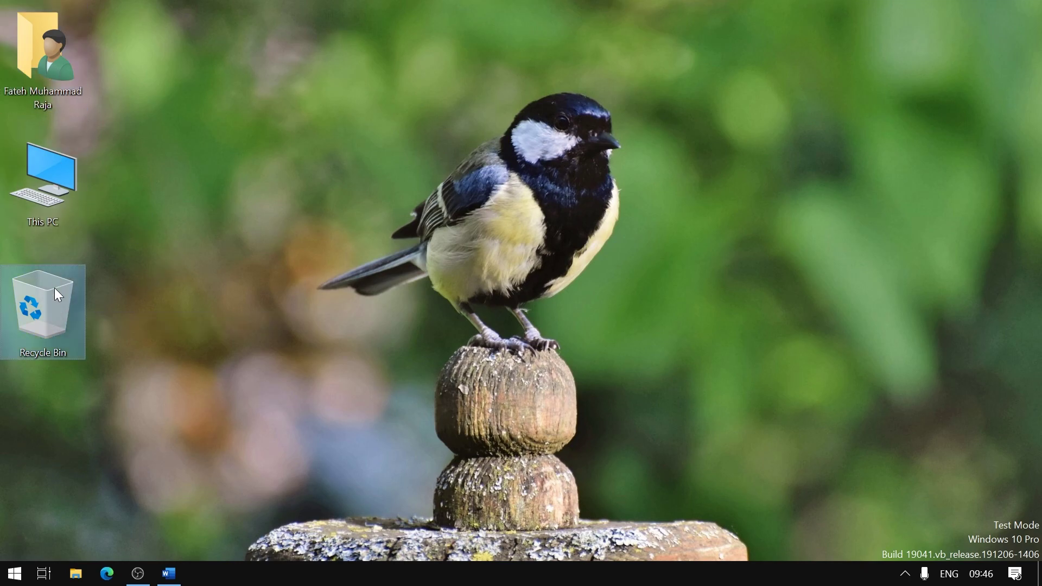
pyautogui.click(47, 75)
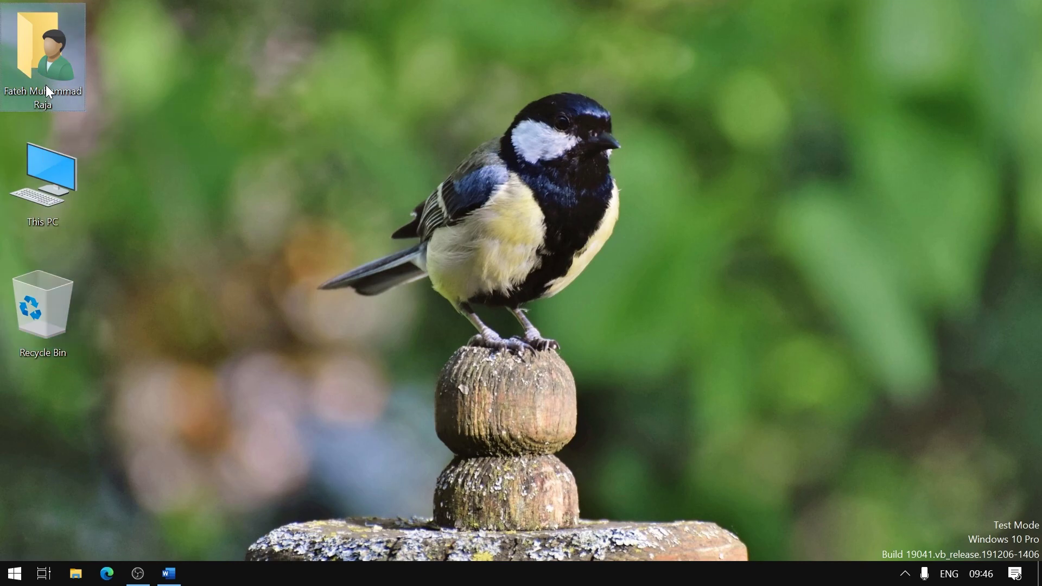
pyautogui.moveTo(44, 57)
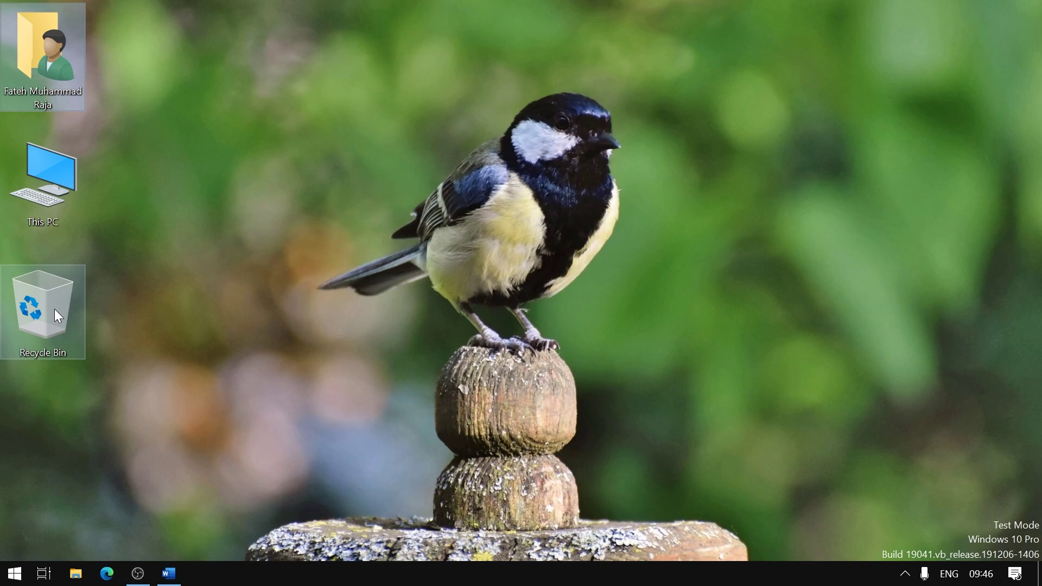
pyautogui.click(53, 309)
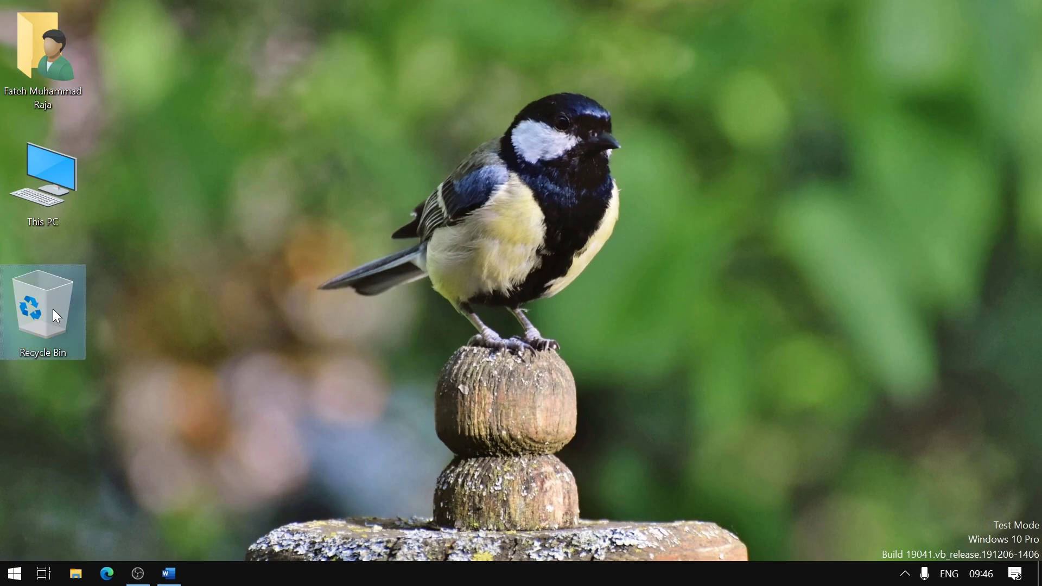
pyautogui.click(63, 101)
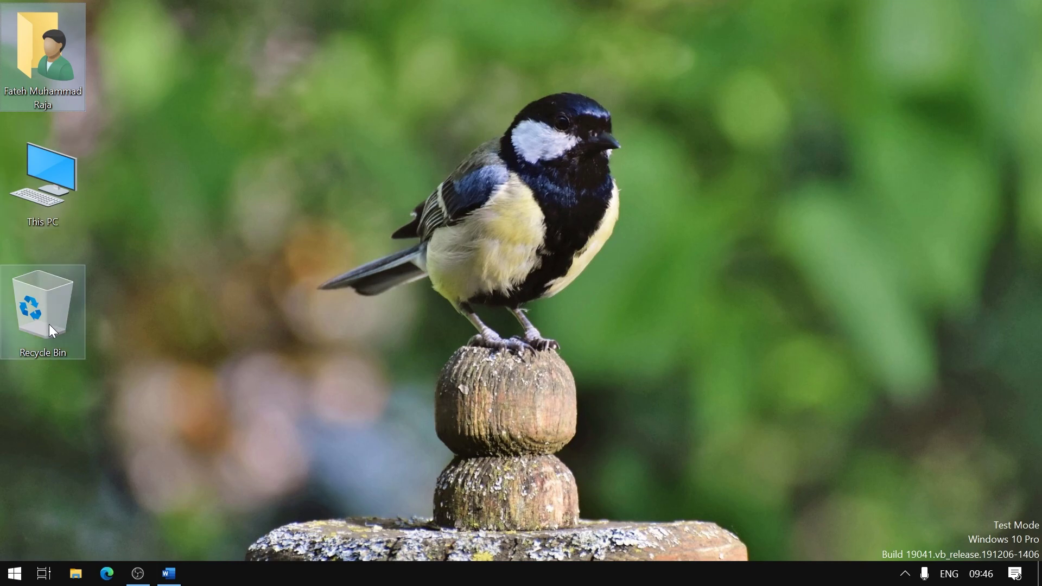
# - Restore Document1 from the taskbar and open the Format tab's Align menu for the squares
pyautogui.click(169, 575)
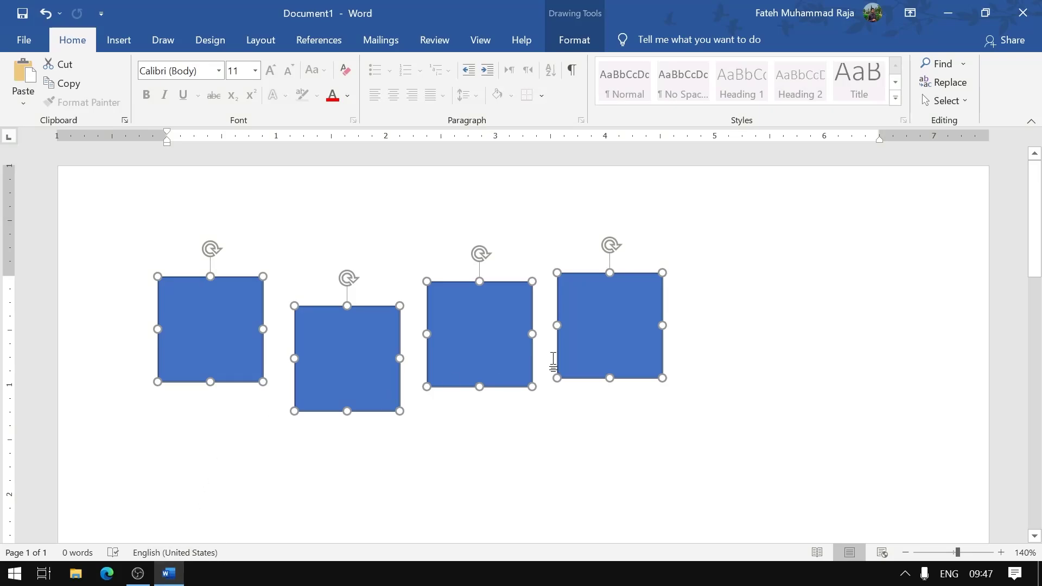
pyautogui.click(586, 53)
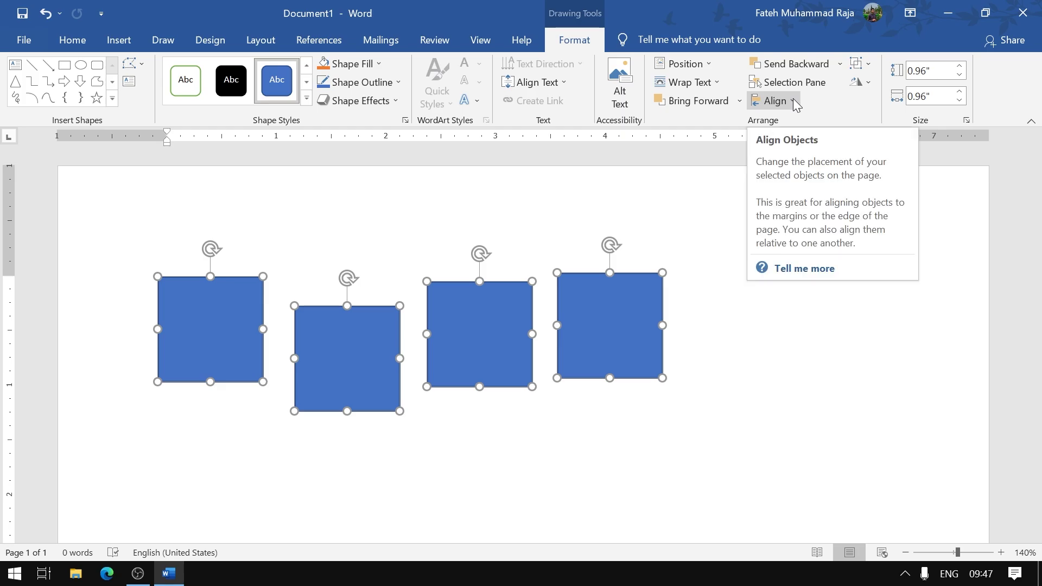
pyautogui.click(793, 102)
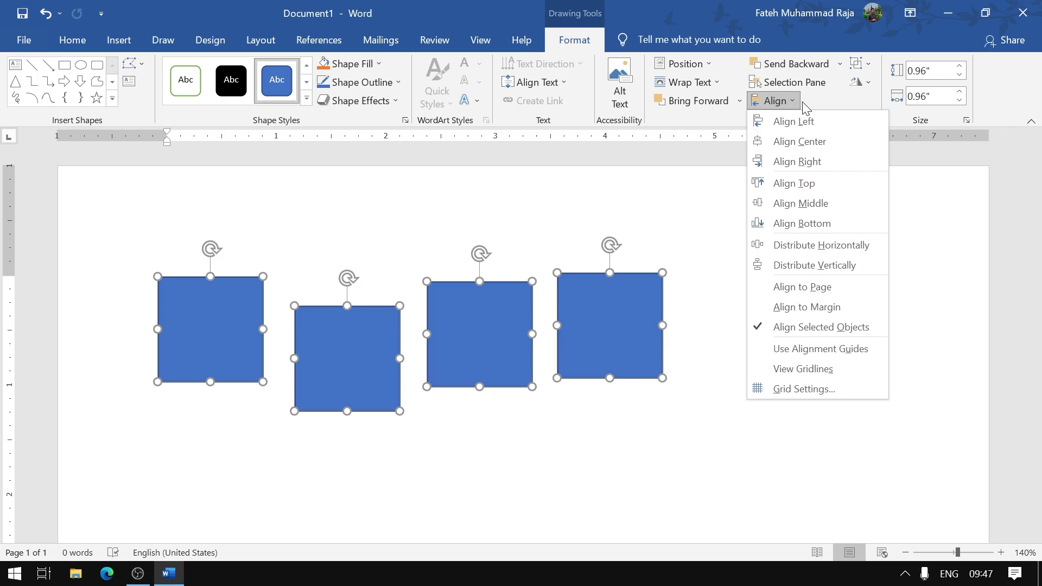
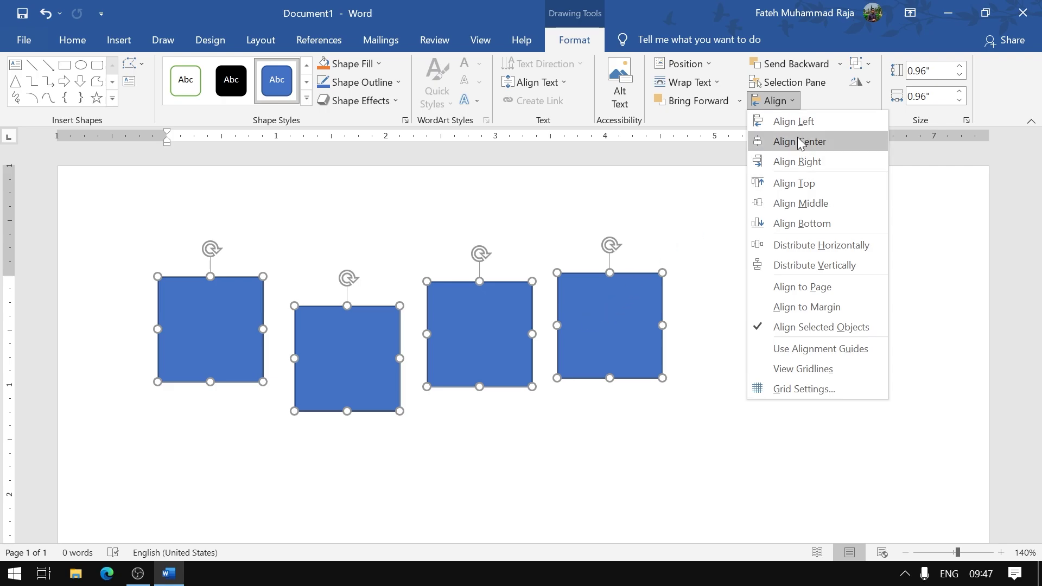
# - Align the four blue squares into one row and shrink the fourth square
pyautogui.click(812, 207)
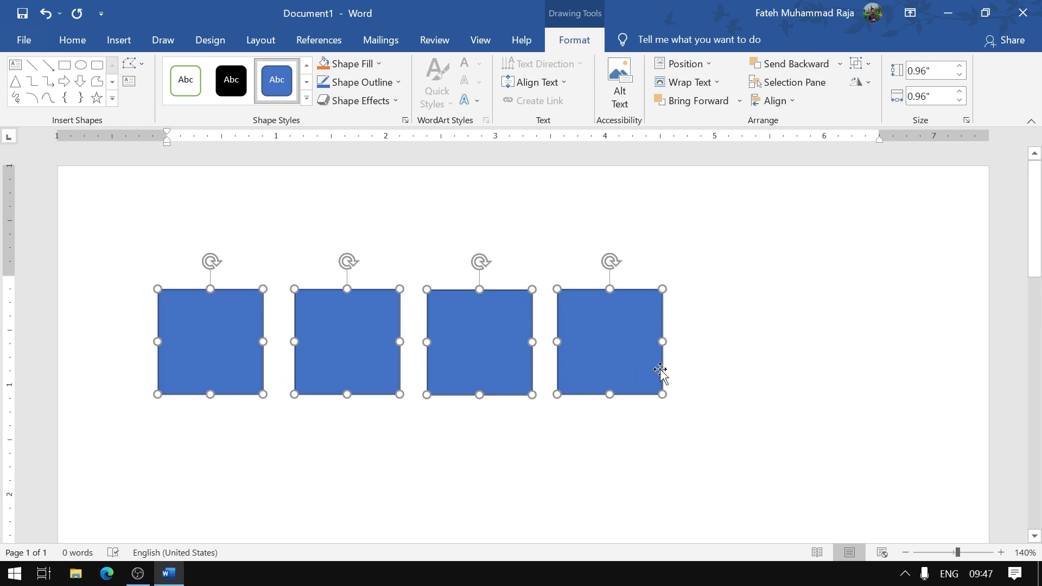
pyautogui.click(692, 344)
pyautogui.click(642, 343)
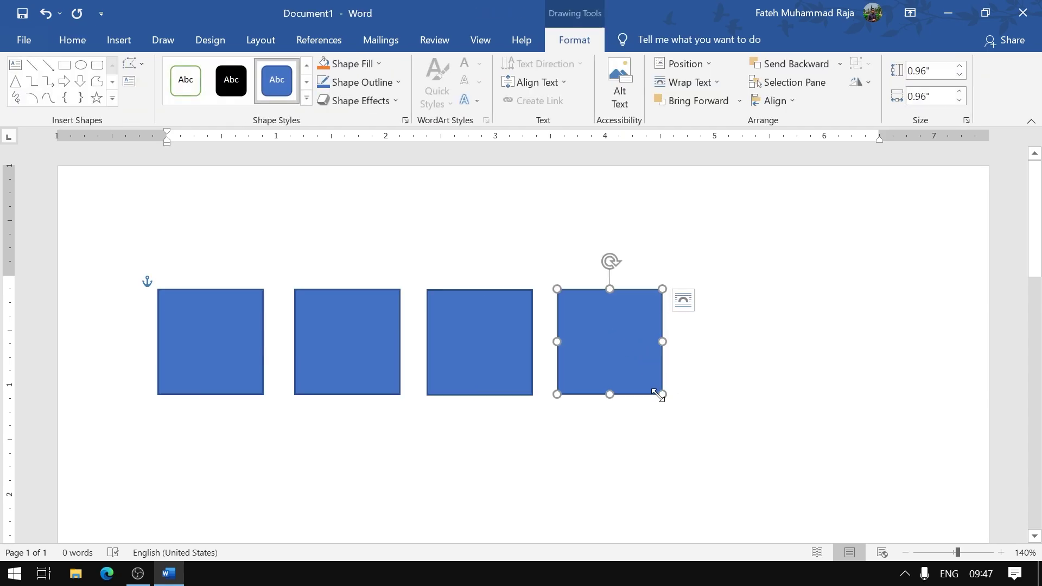
pyautogui.moveTo(654, 390); pyautogui.dragTo(619, 354)
# - Shrink the second square to match the fourth, then reselect all four squares
pyautogui.keyDown('shift'); pyautogui.click(341, 323); pyautogui.keyUp('shift')
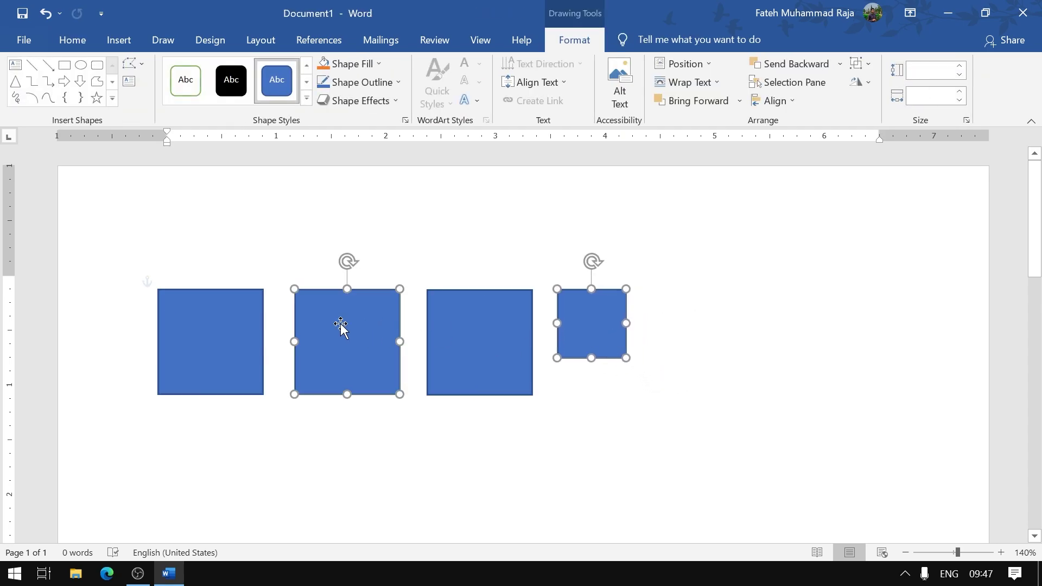
pyautogui.click(407, 428)
pyautogui.click(383, 389)
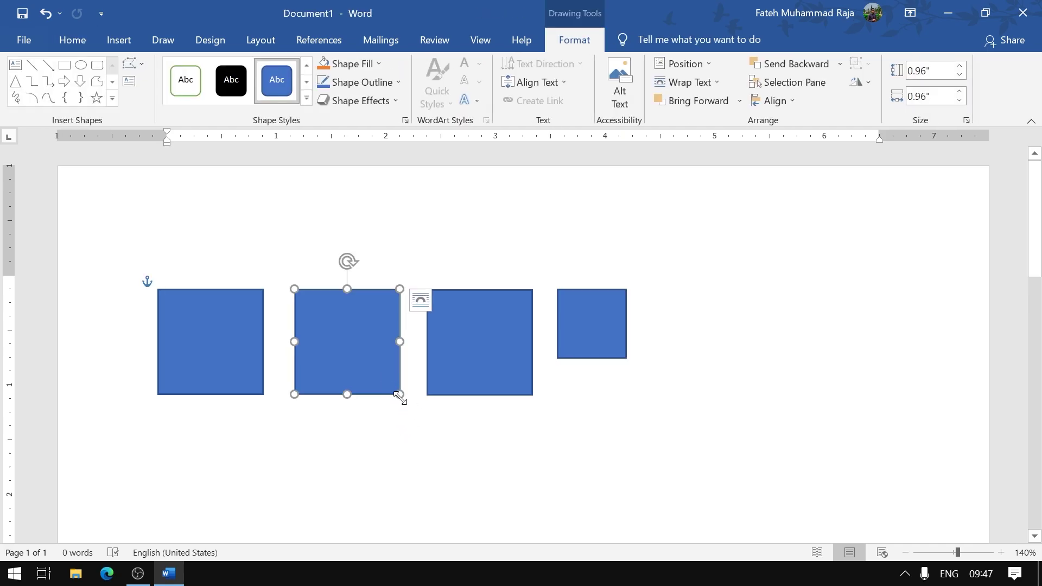
pyautogui.moveTo(400, 394); pyautogui.dragTo(374, 363)
pyautogui.keyDown('shift'); pyautogui.click(569, 342); pyautogui.keyUp('shift')
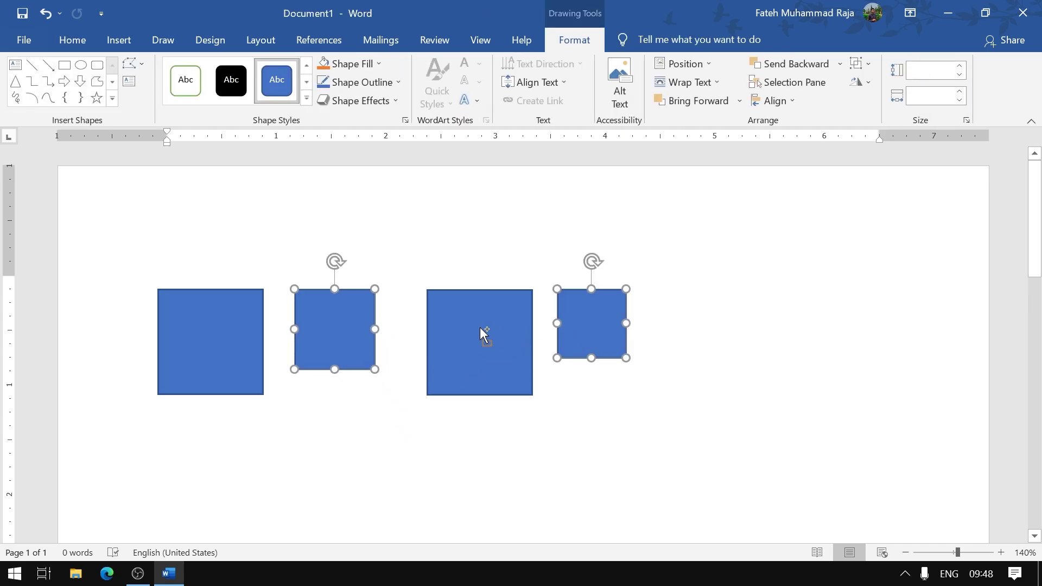
pyautogui.keyDown('shift'); pyautogui.click(485, 336); pyautogui.keyUp('shift')
pyautogui.keyDown('shift'); pyautogui.click(219, 315); pyautogui.keyUp('shift')
pyautogui.click(789, 103)
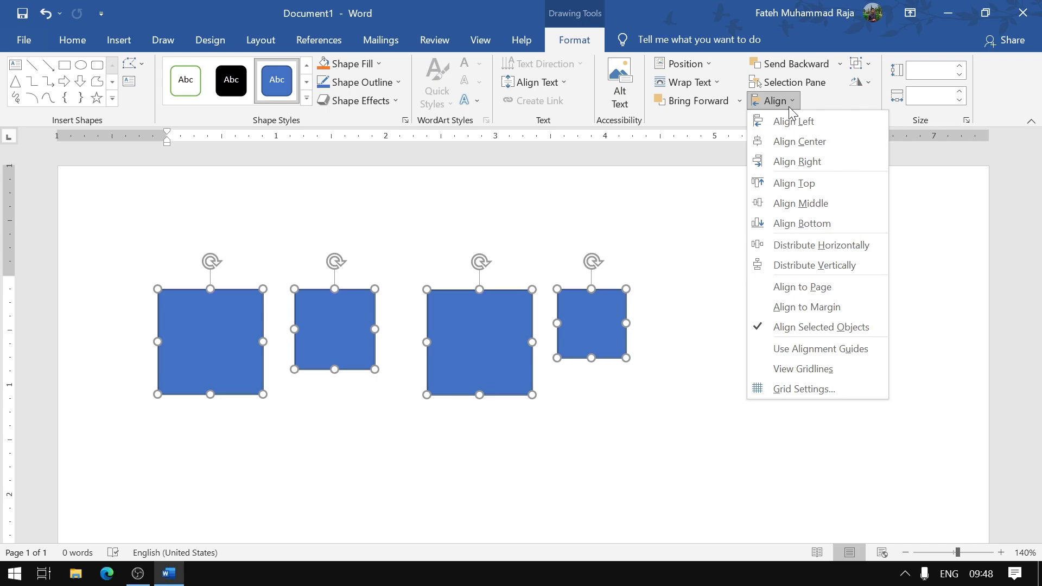
# - Apply Align Bottom, then Align Top, and finally Align Middle to the four squares
pyautogui.click(802, 224)
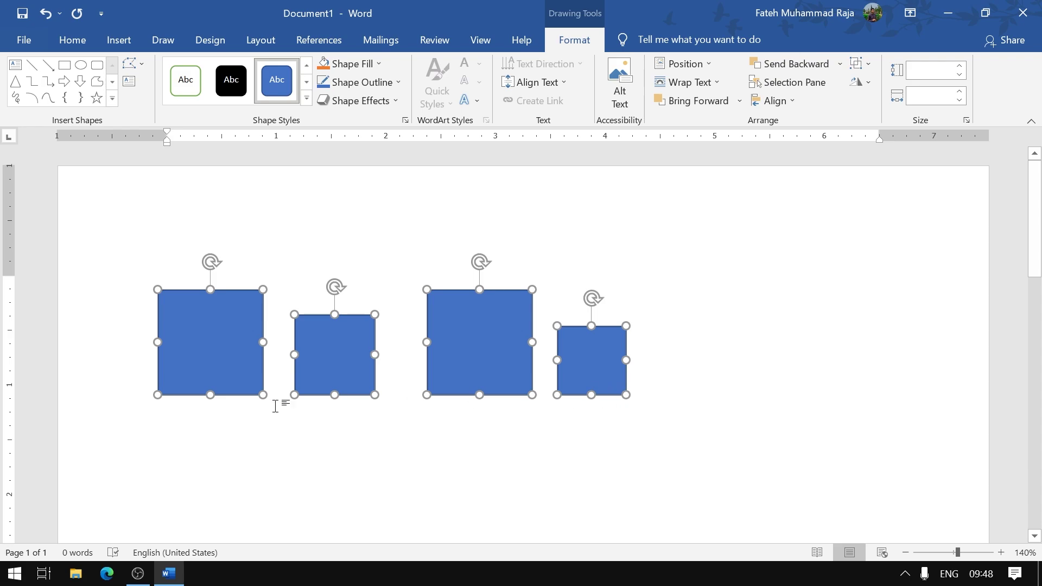
pyautogui.click(789, 103)
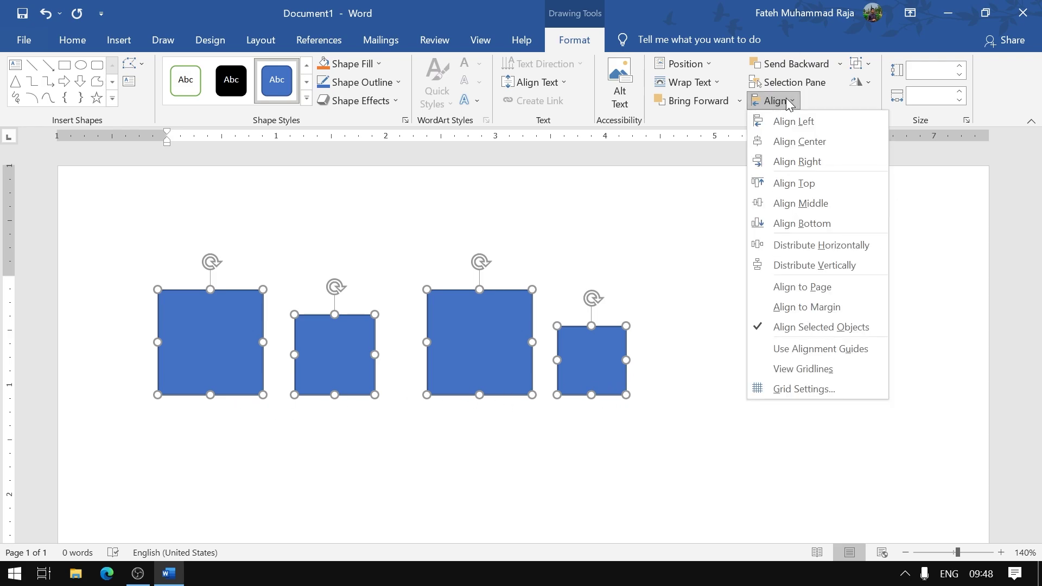
pyautogui.click(794, 183)
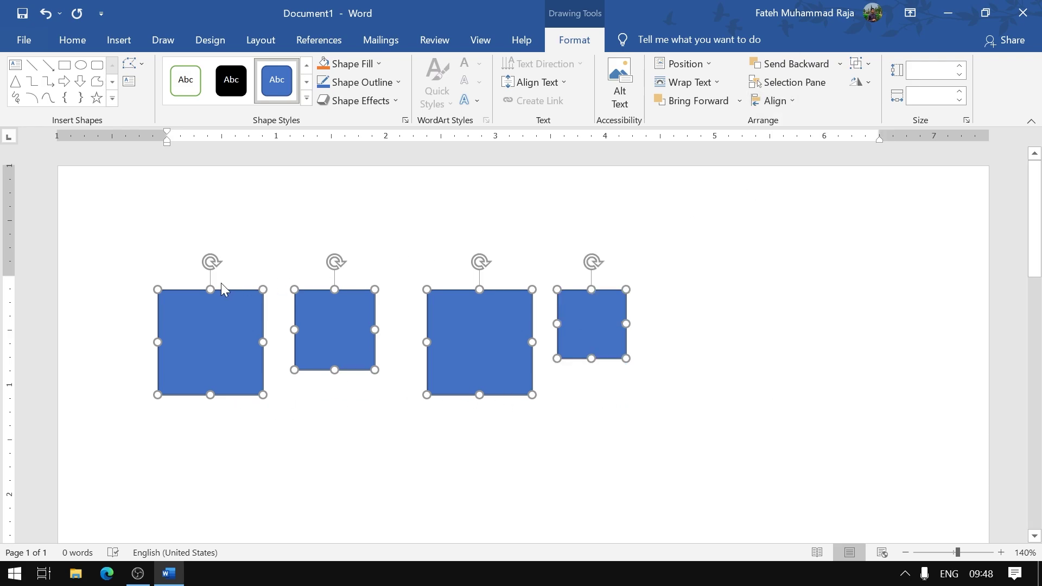
pyautogui.click(776, 101)
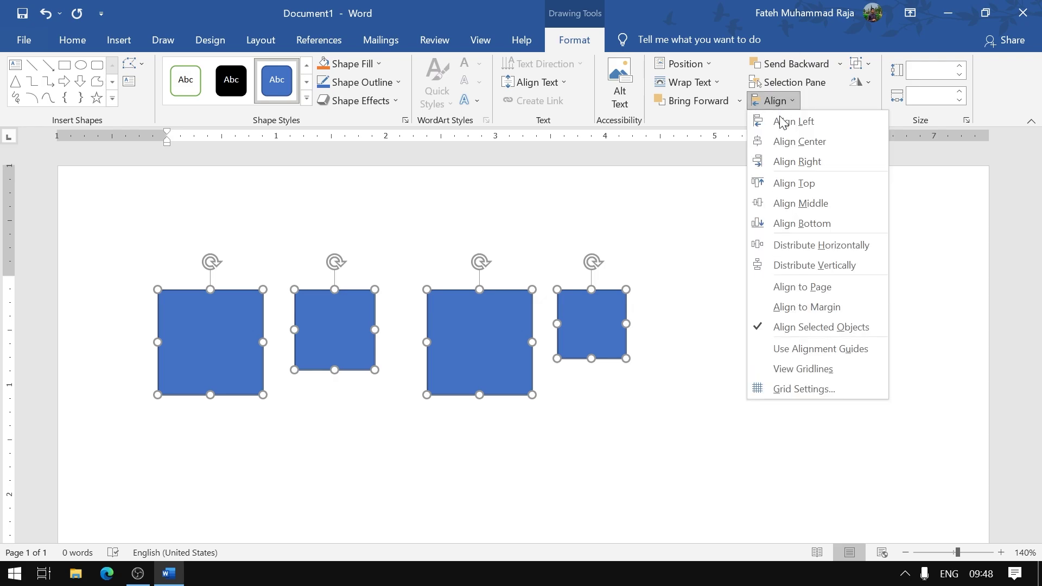
pyautogui.click(802, 204)
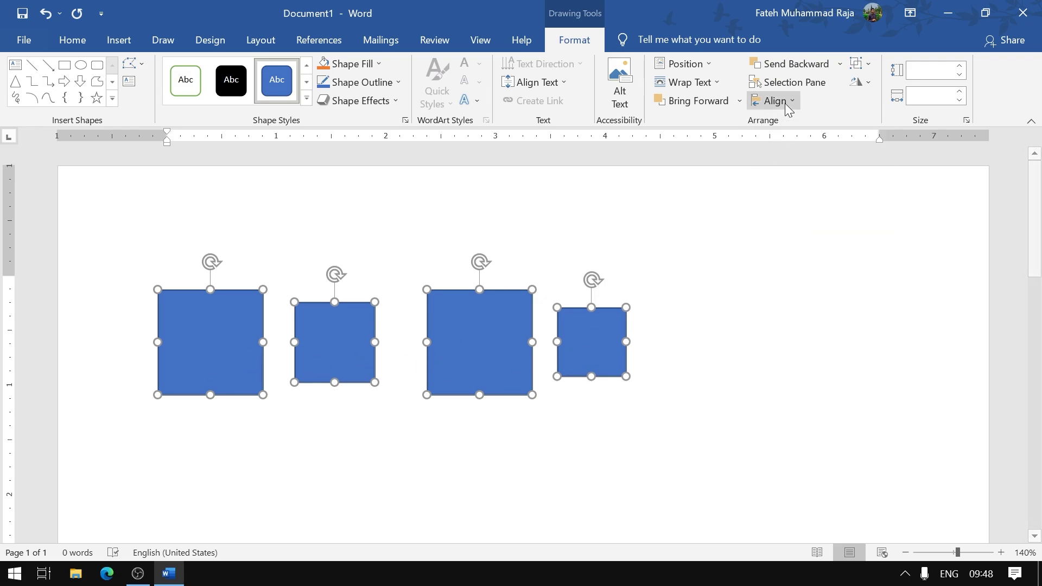
pyautogui.click(775, 101)
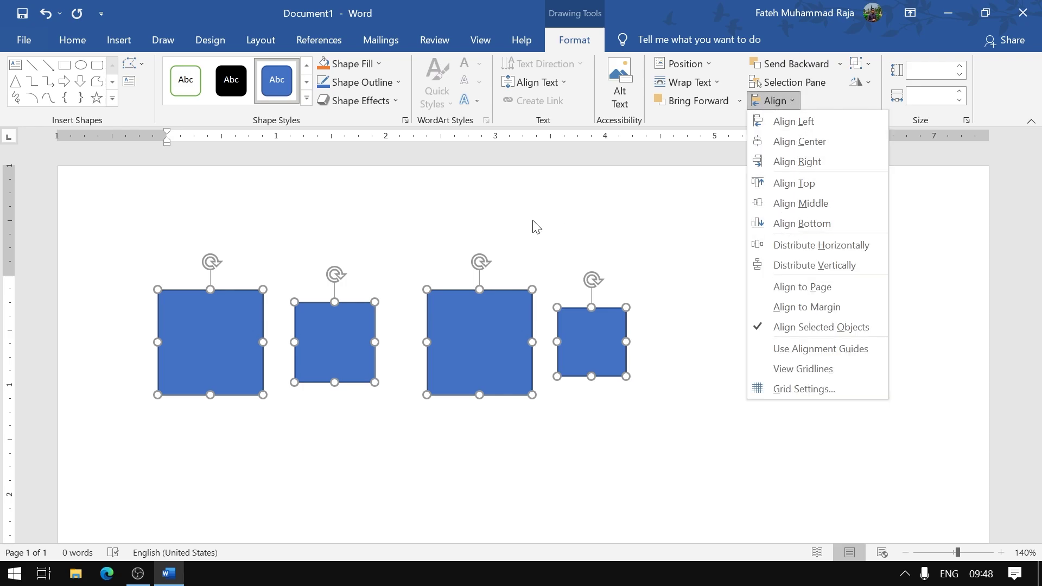
pyautogui.click(494, 237)
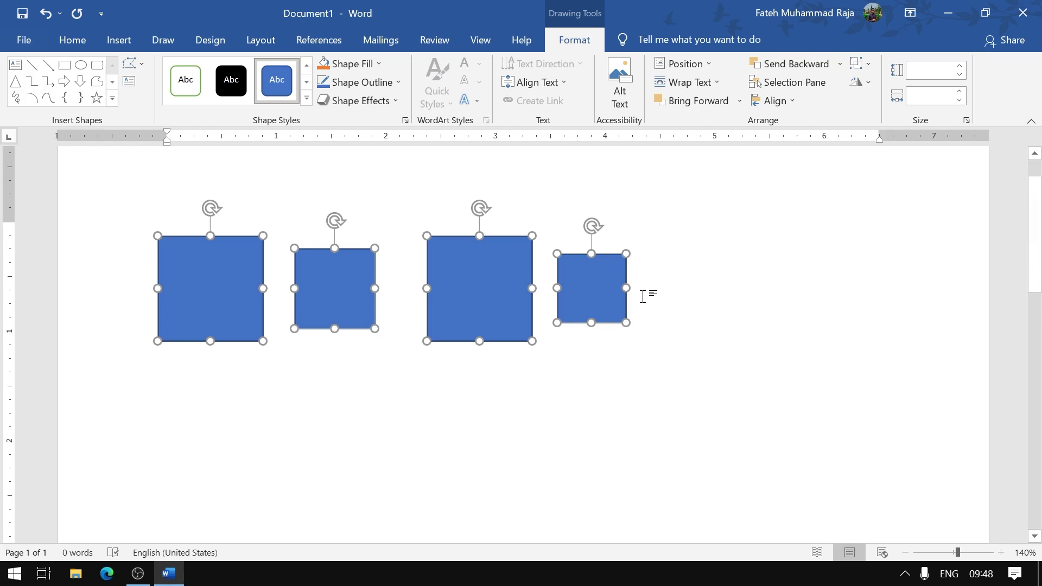
# - Drag three squares into a vertical stack and select all three
pyautogui.click(691, 324)
pyautogui.moveTo(573, 270)
pyautogui.mouseDown()
pyautogui.moveTo(579, 348)
pyautogui.moveTo(509, 438)
pyautogui.mouseUp()
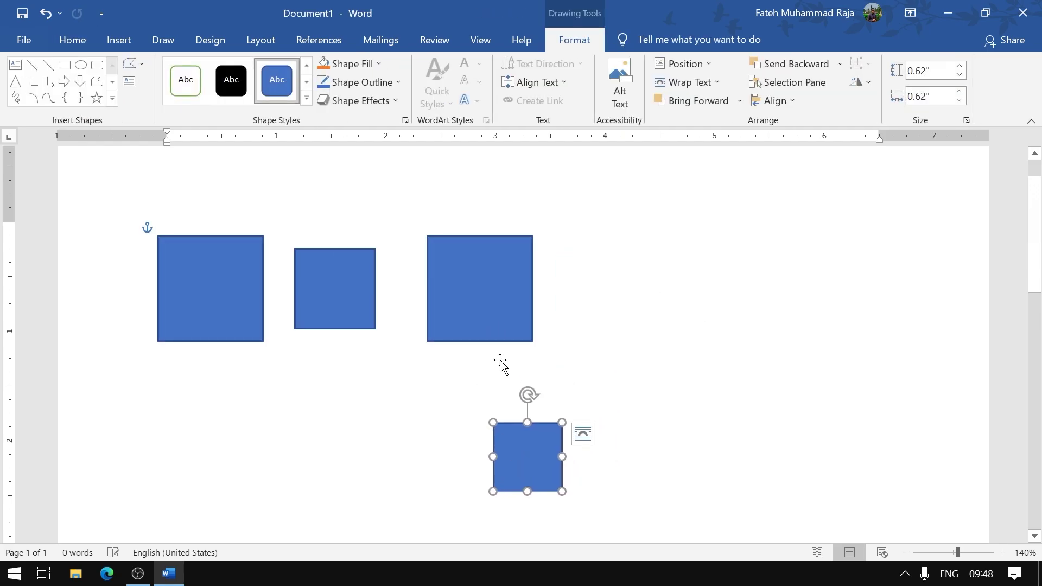
pyautogui.moveTo(480, 329); pyautogui.dragTo(514, 461)
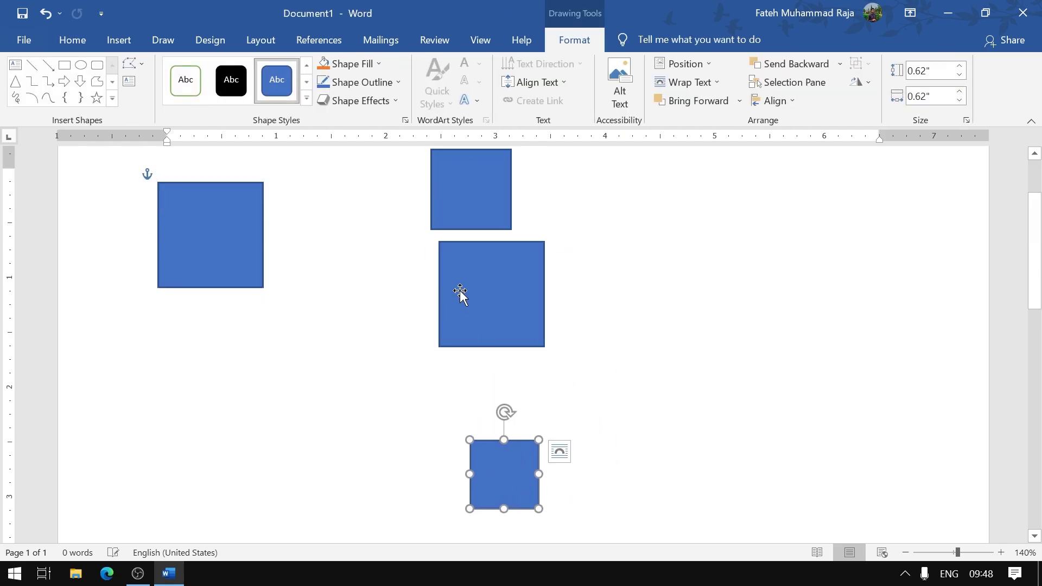
pyautogui.moveTo(458, 295); pyautogui.dragTo(459, 377)
pyautogui.moveTo(471, 214); pyautogui.dragTo(463, 298)
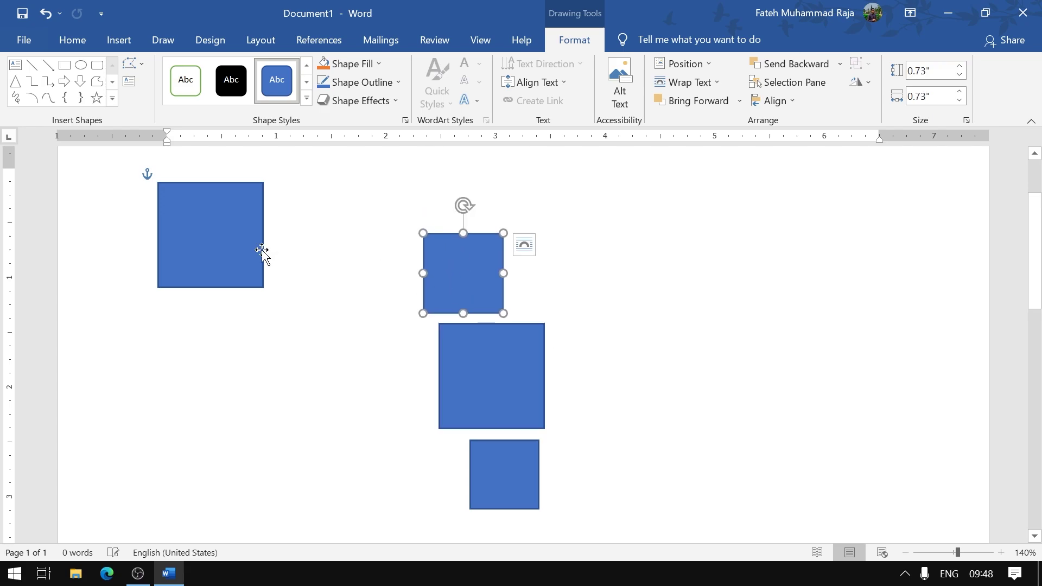
pyautogui.keyDown('shift'); pyautogui.click(483, 349); pyautogui.keyUp('shift')
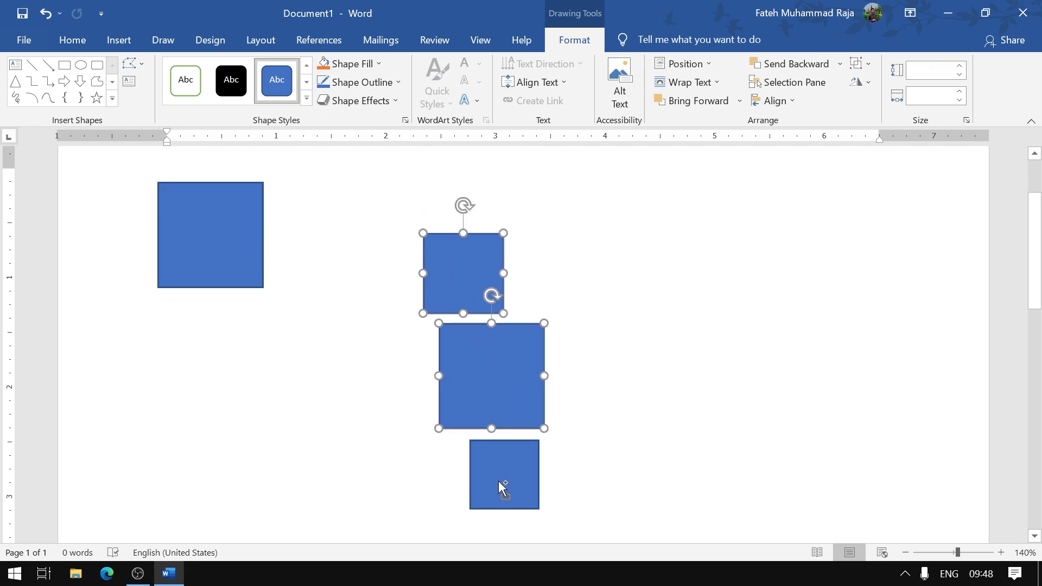
pyautogui.keyDown('shift'); pyautogui.click(498, 480); pyautogui.keyUp('shift')
# - Align the stacked squares left, then right, and finally centre them on one axis
pyautogui.click(782, 103)
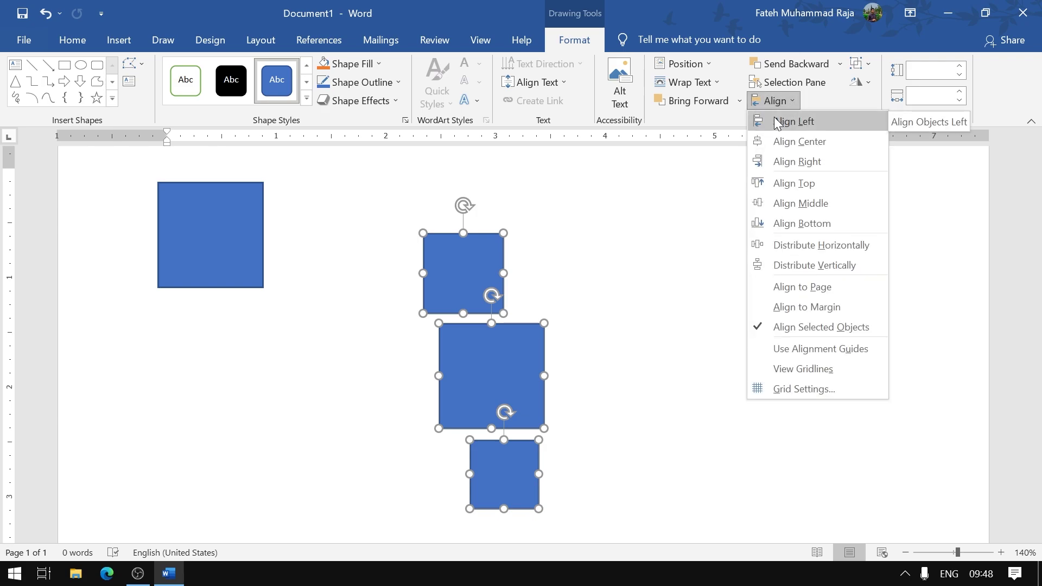
pyautogui.click(777, 123)
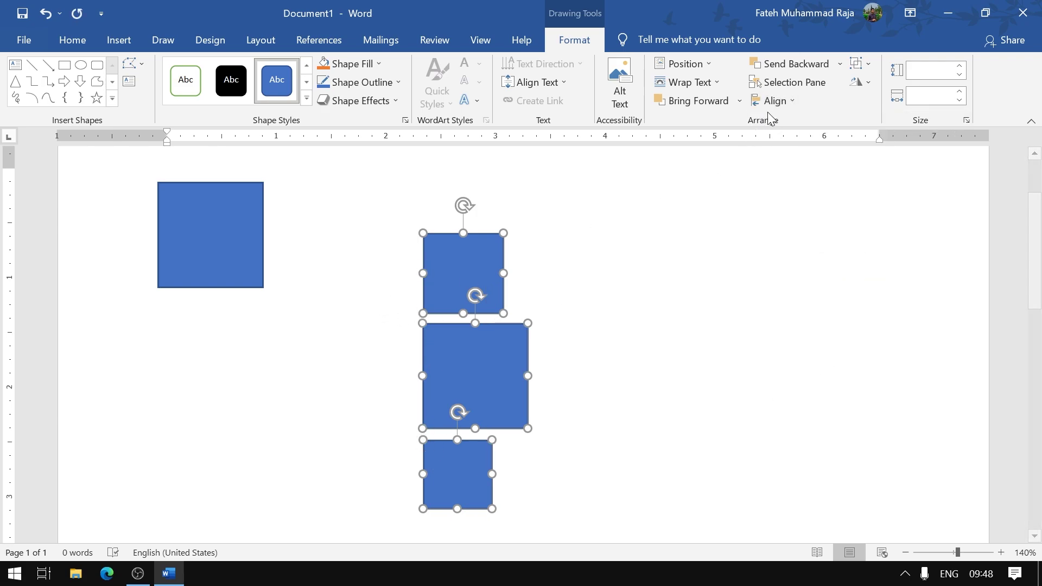
pyautogui.click(784, 101)
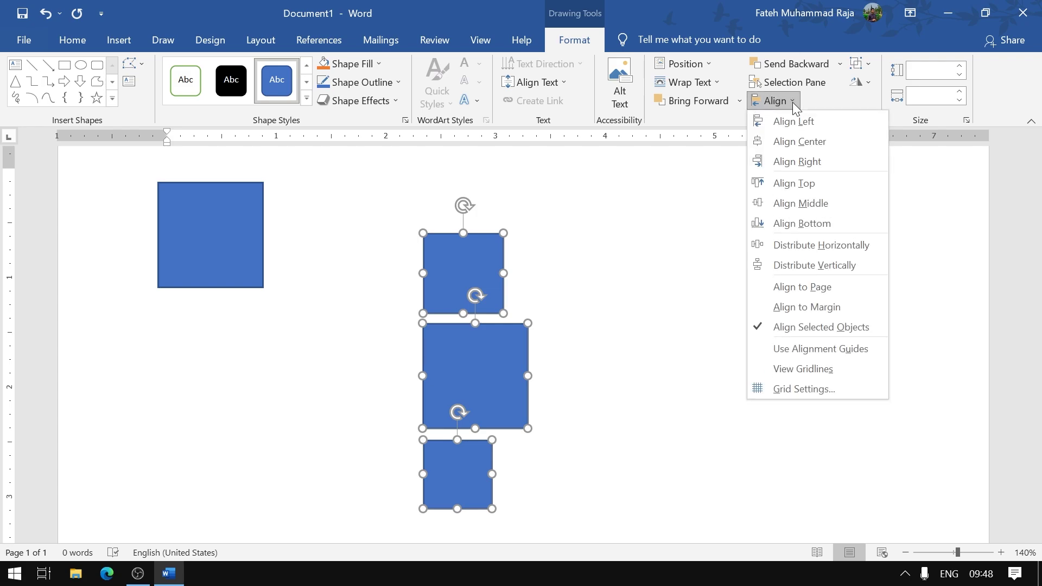
pyautogui.click(806, 166)
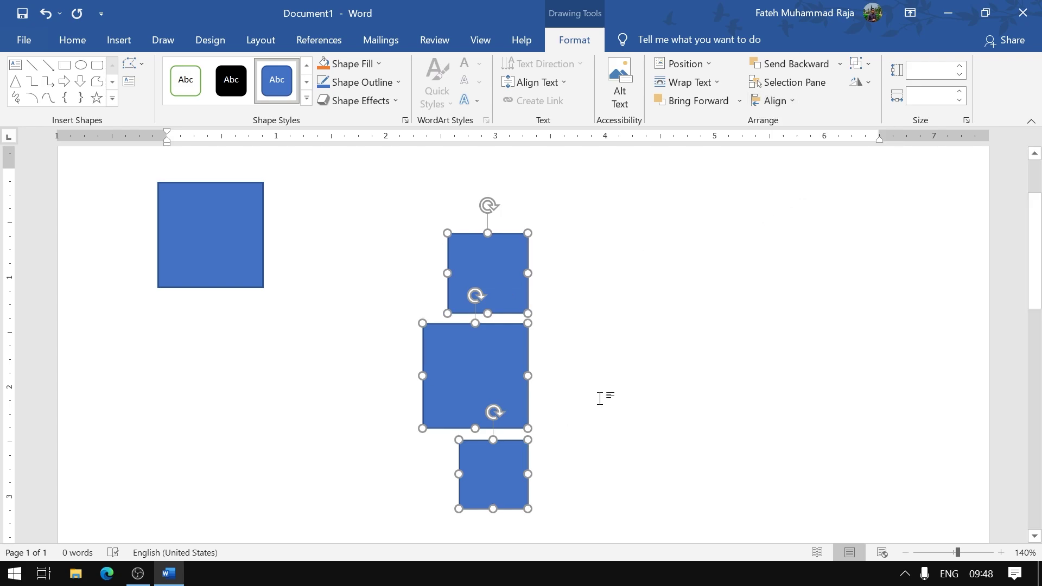
pyautogui.click(790, 103)
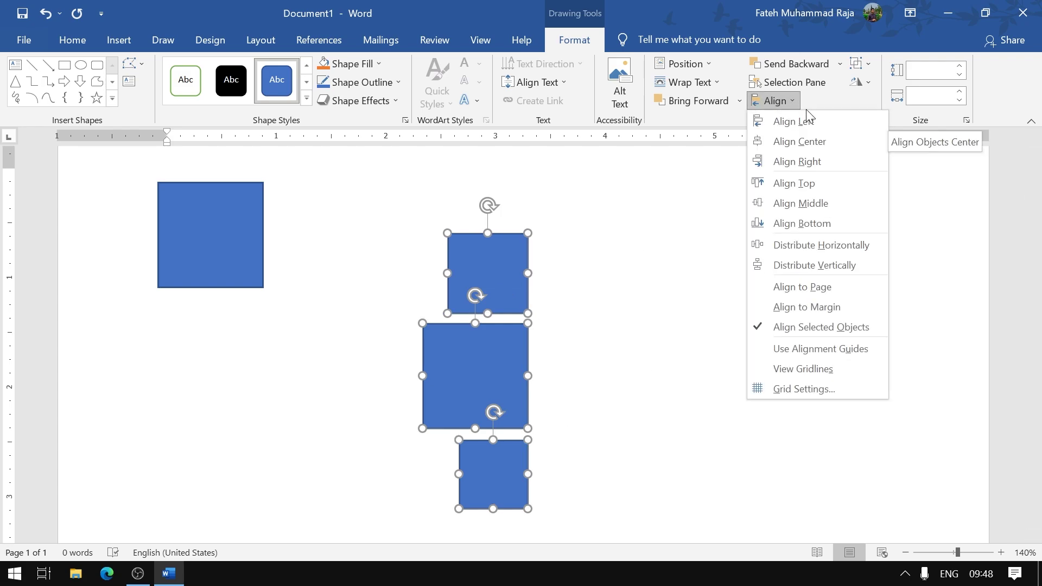
pyautogui.click(816, 141)
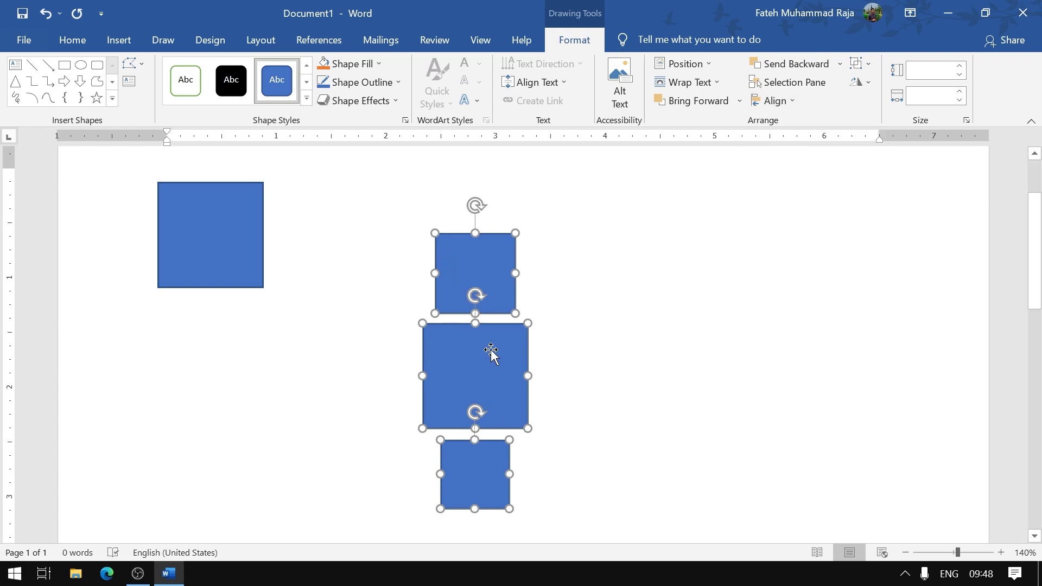
pyautogui.click(790, 103)
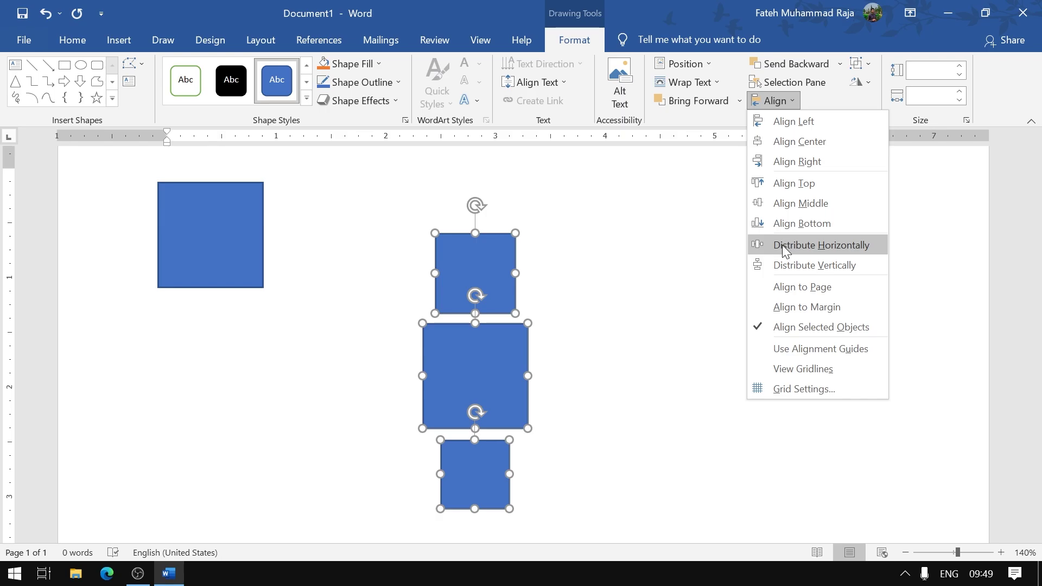
pyautogui.click(588, 291)
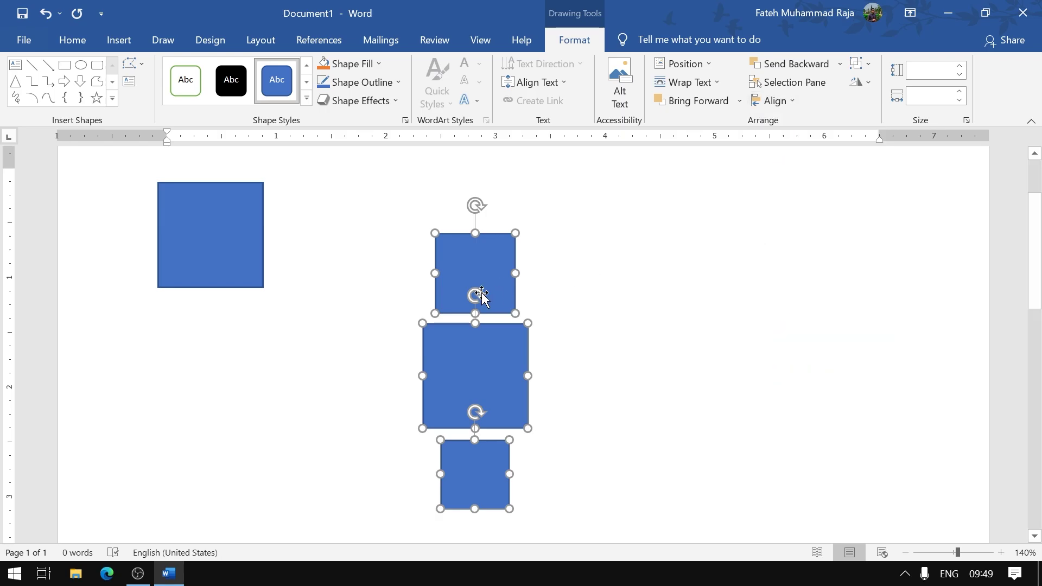
# - Drag the stacked squares back up into a single row beside the first square
pyautogui.click(588, 278)
pyautogui.moveTo(491, 283)
pyautogui.mouseDown()
pyautogui.moveTo(689, 290)
pyautogui.moveTo(749, 379)
pyautogui.mouseUp()
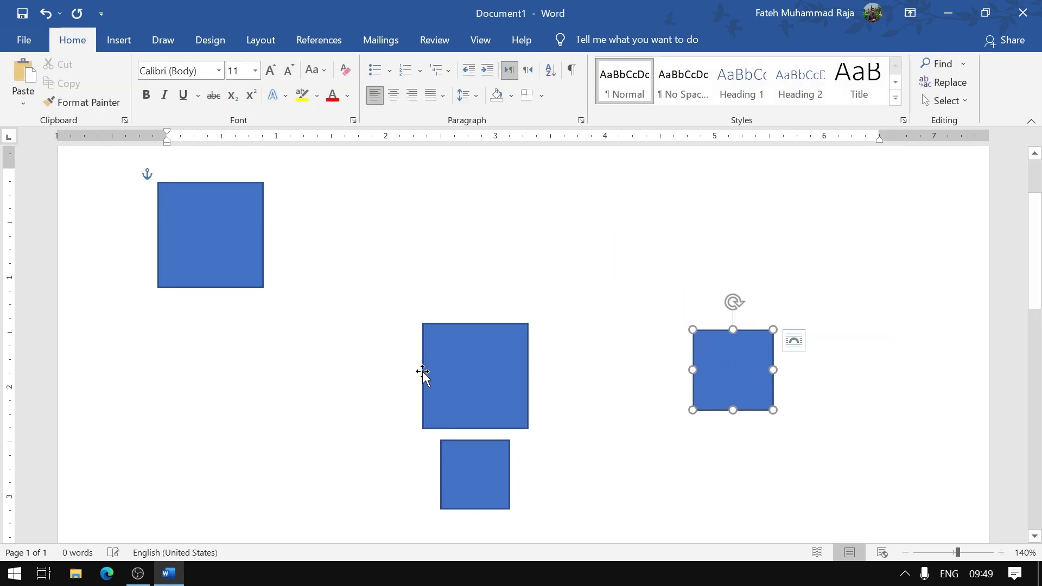
pyautogui.click(476, 384)
pyautogui.moveTo(477, 383); pyautogui.dragTo(377, 261)
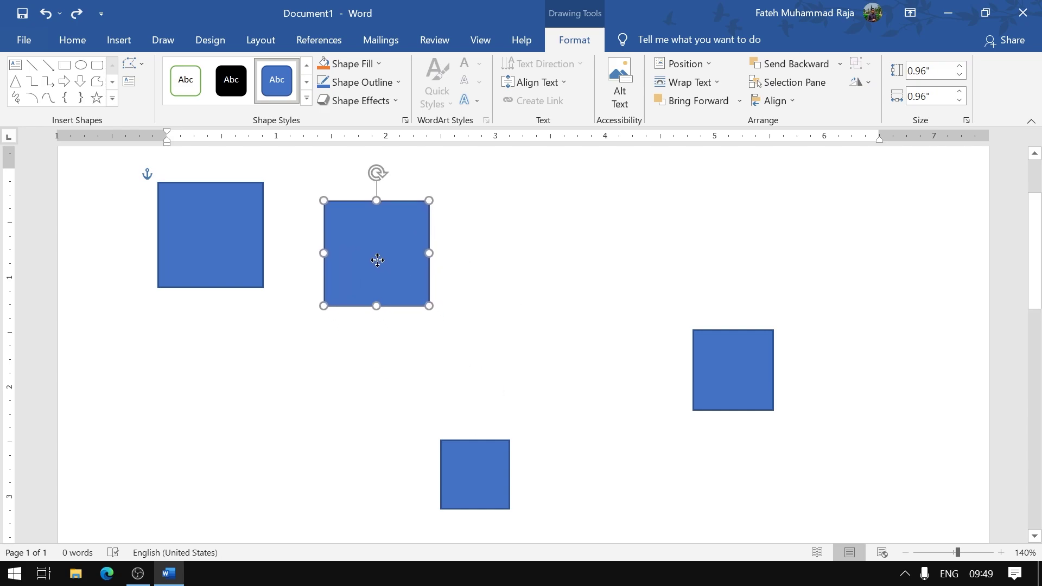
pyautogui.moveTo(483, 466); pyautogui.dragTo(525, 275)
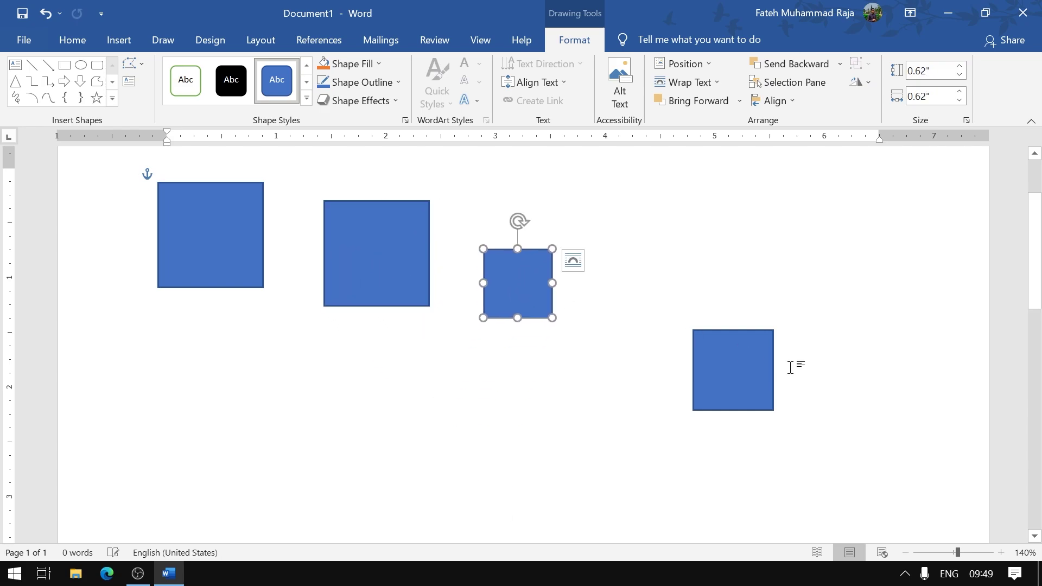
pyautogui.moveTo(749, 374); pyautogui.dragTo(663, 270)
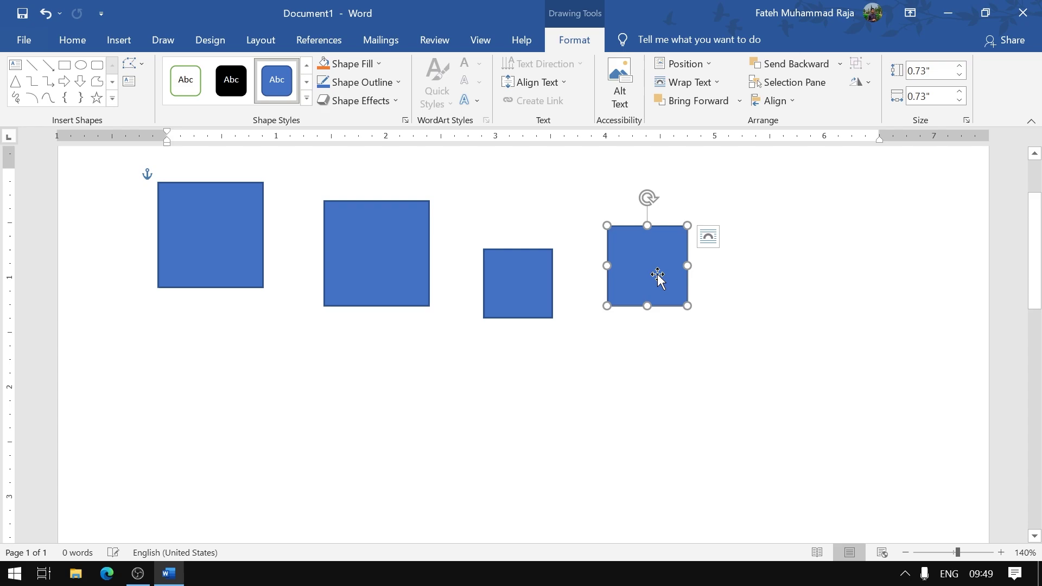
# - Select all four squares and apply Align Bottom
pyautogui.keyDown('shift'); pyautogui.click(517, 282); pyautogui.keyUp('shift')
pyautogui.keyDown('shift'); pyautogui.click(370, 262); pyautogui.keyUp('shift')
pyautogui.keyDown('shift'); pyautogui.click(227, 238); pyautogui.keyUp('shift')
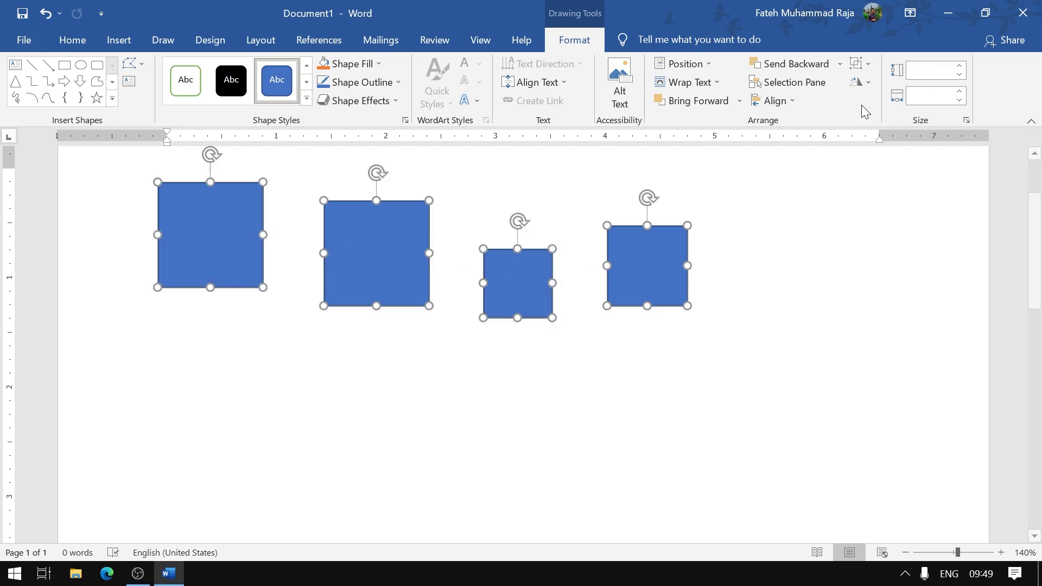
pyautogui.click(791, 102)
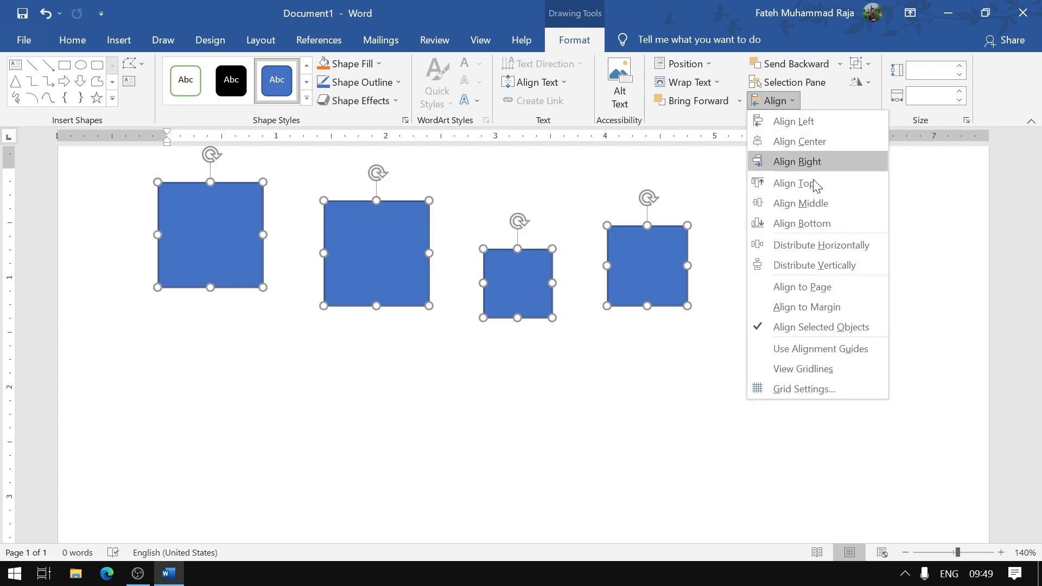
pyautogui.click(822, 224)
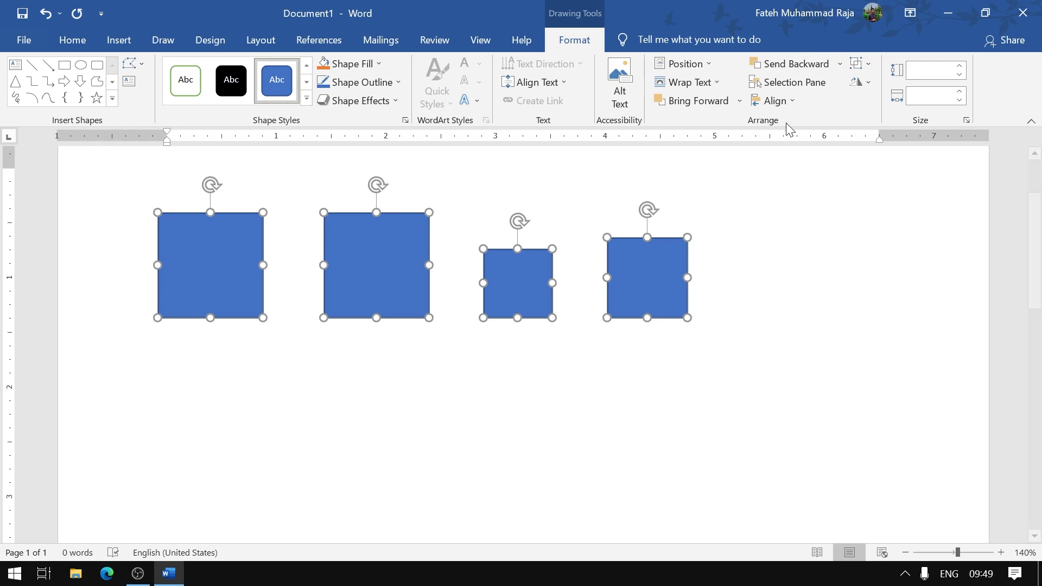
pyautogui.click(774, 101)
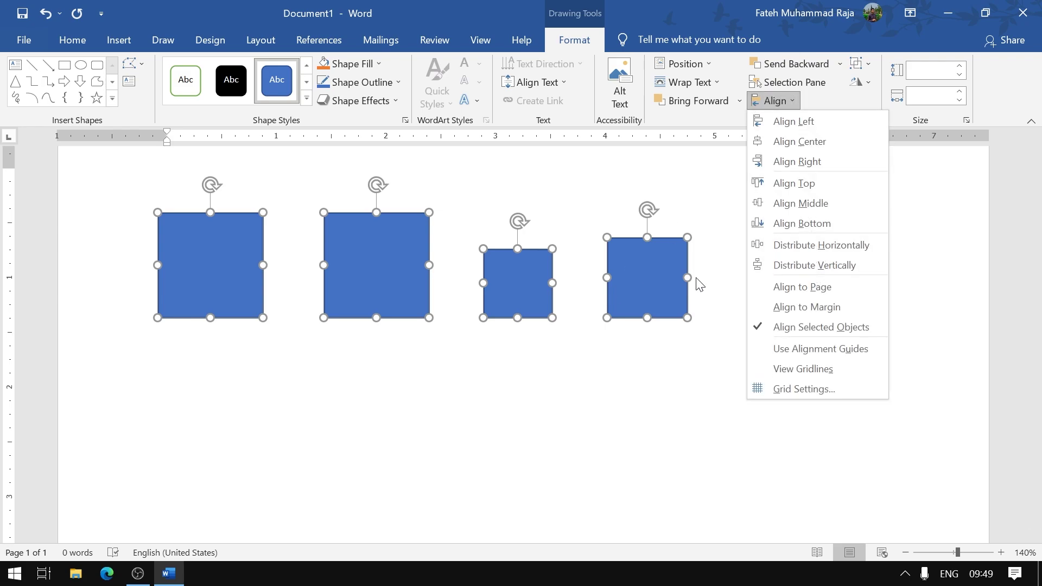
pyautogui.click(704, 28)
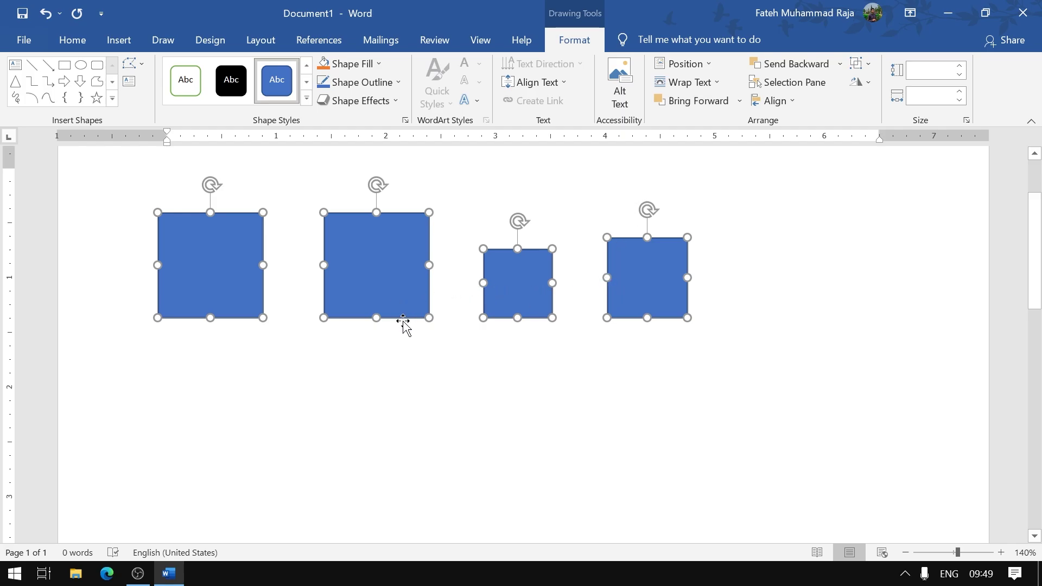
# - Shift the third square left, place the fourth beside it, and reselect all four
pyautogui.click(480, 314)
pyautogui.moveTo(480, 313); pyautogui.dragTo(461, 317)
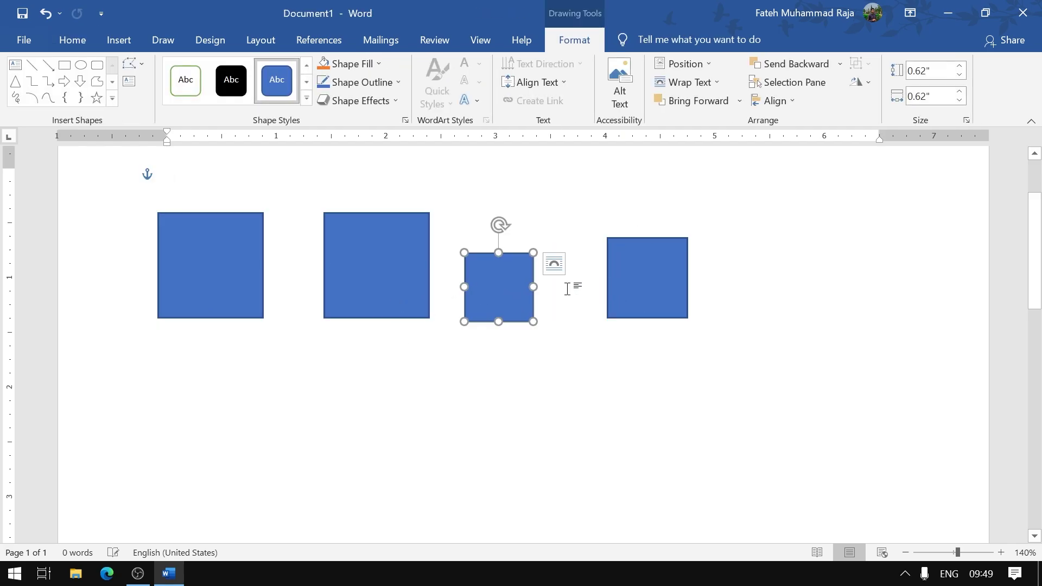
pyautogui.moveTo(626, 300); pyautogui.dragTo(570, 299)
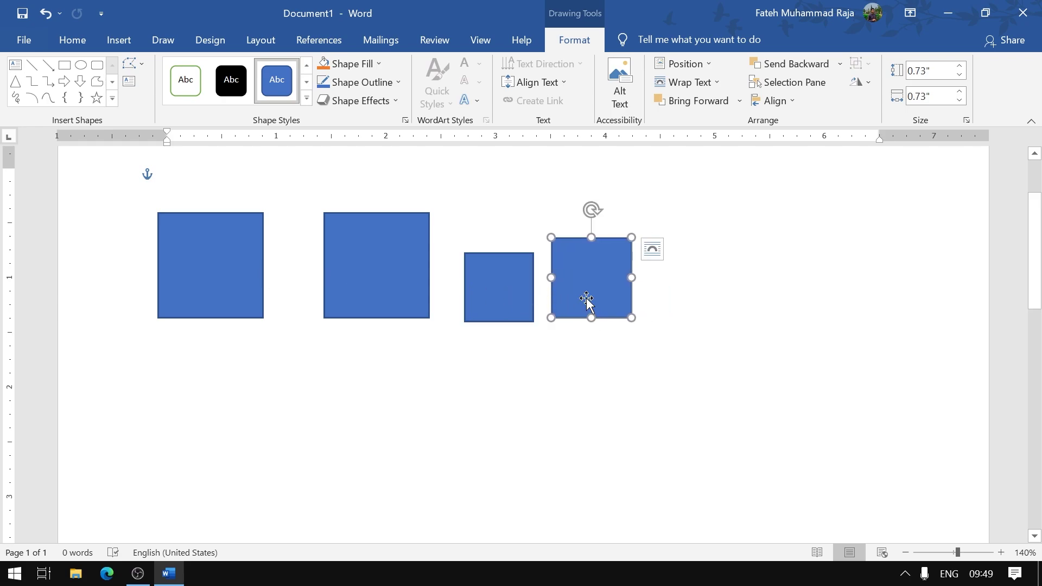
pyautogui.keyDown('shift'); pyautogui.click(494, 292); pyautogui.keyUp('shift')
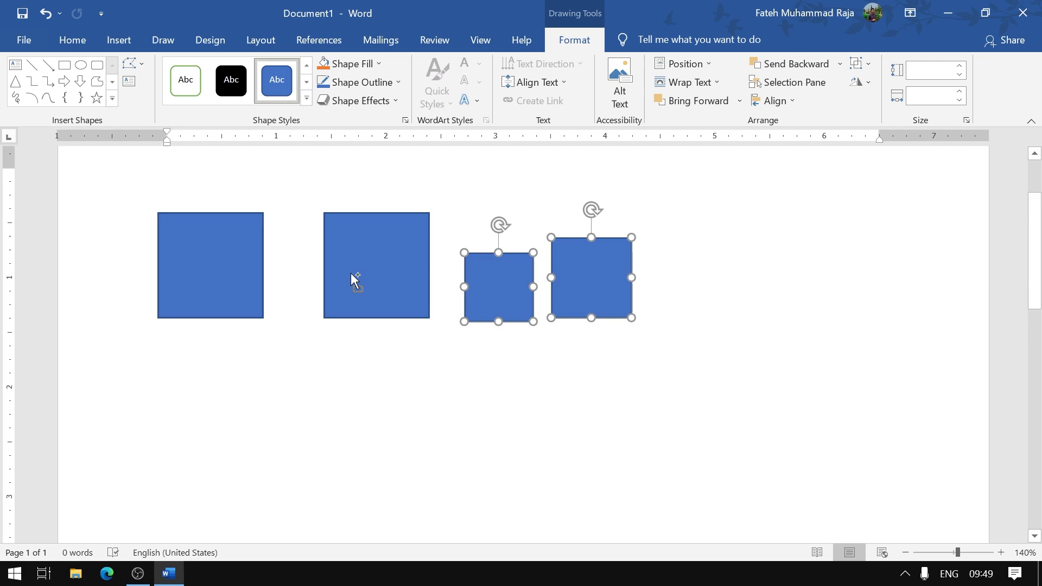
pyautogui.keyDown('shift'); pyautogui.click(351, 273); pyautogui.keyUp('shift')
pyautogui.keyDown('shift'); pyautogui.click(174, 248); pyautogui.keyUp('shift')
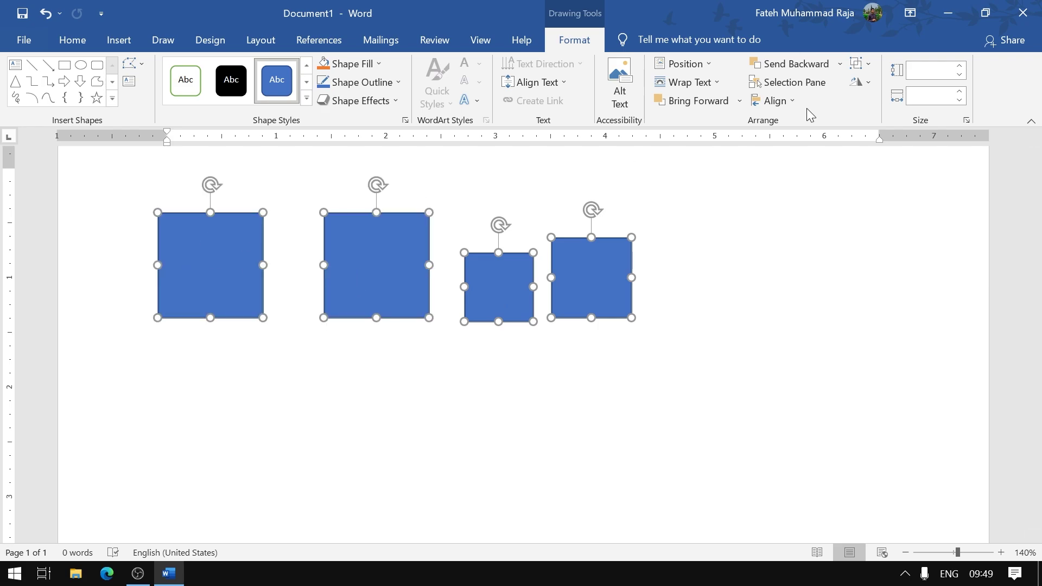
# - Bottom-align the four squares and Distribute Horizontally, undoing once and reapplying the spacing
pyautogui.click(776, 102)
pyautogui.click(810, 229)
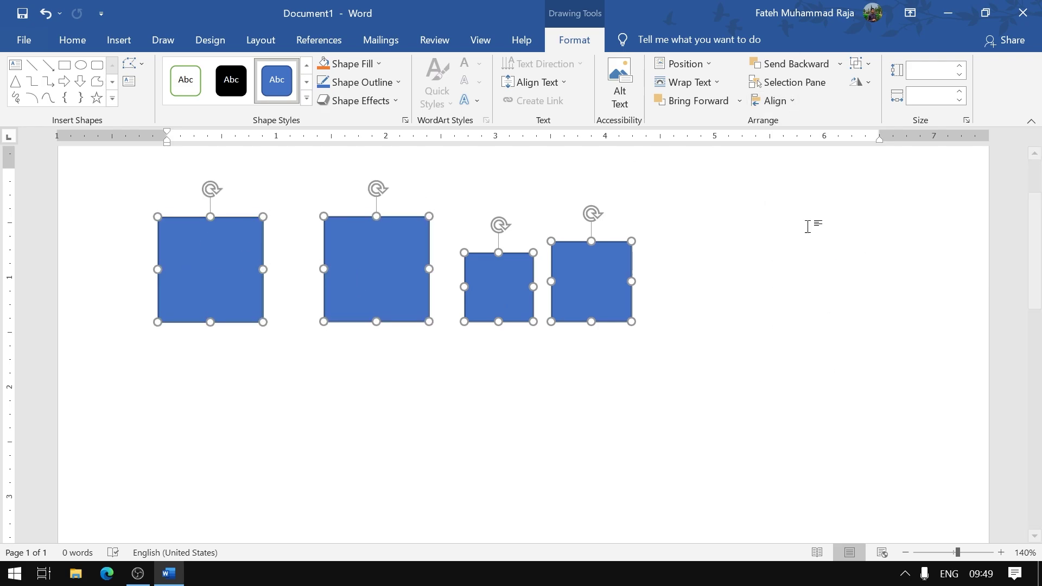
pyautogui.click(795, 105)
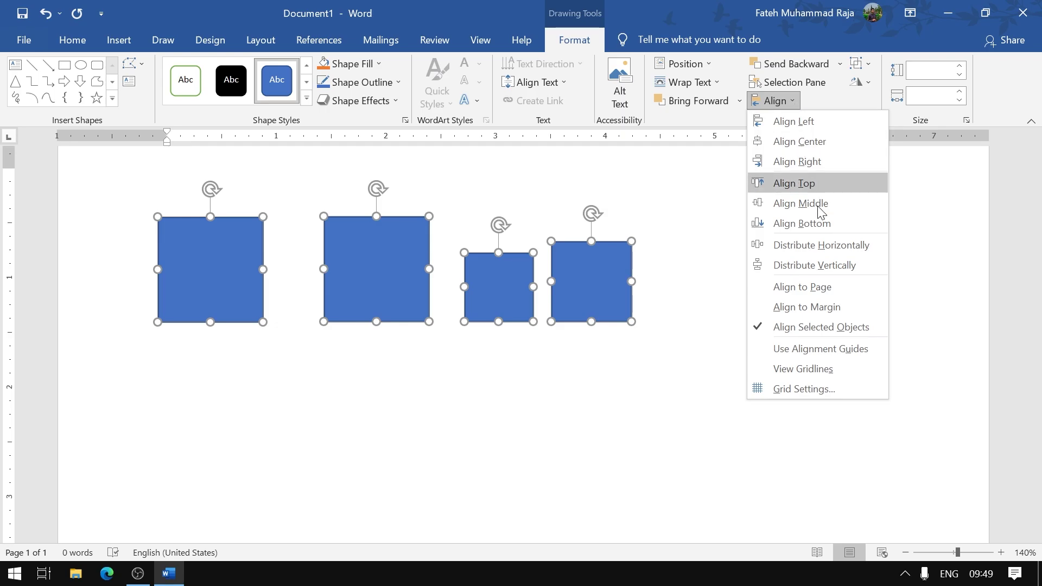
pyautogui.click(825, 247)
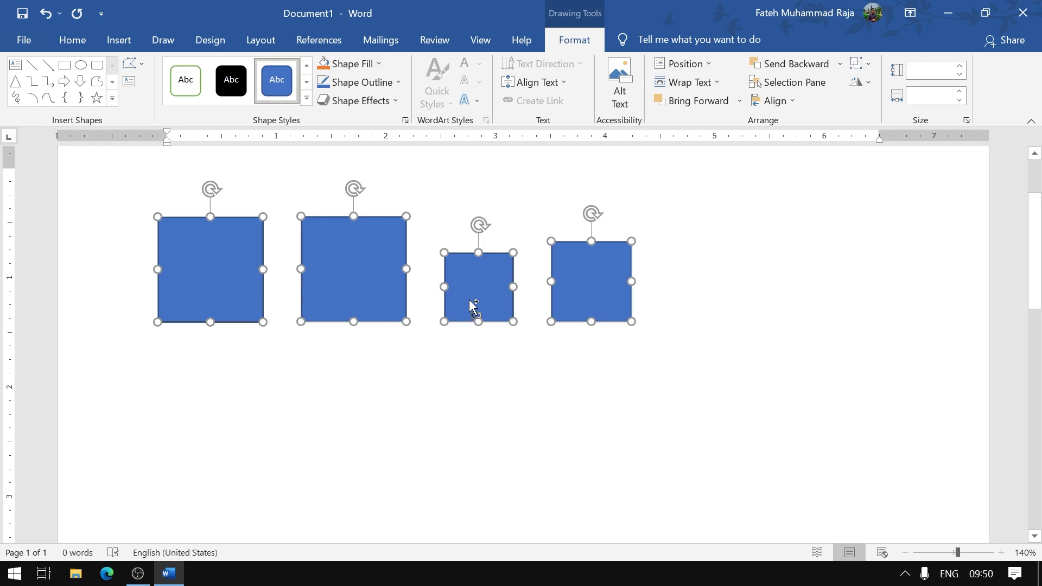
pyautogui.hotkey('ctrl', 'z')
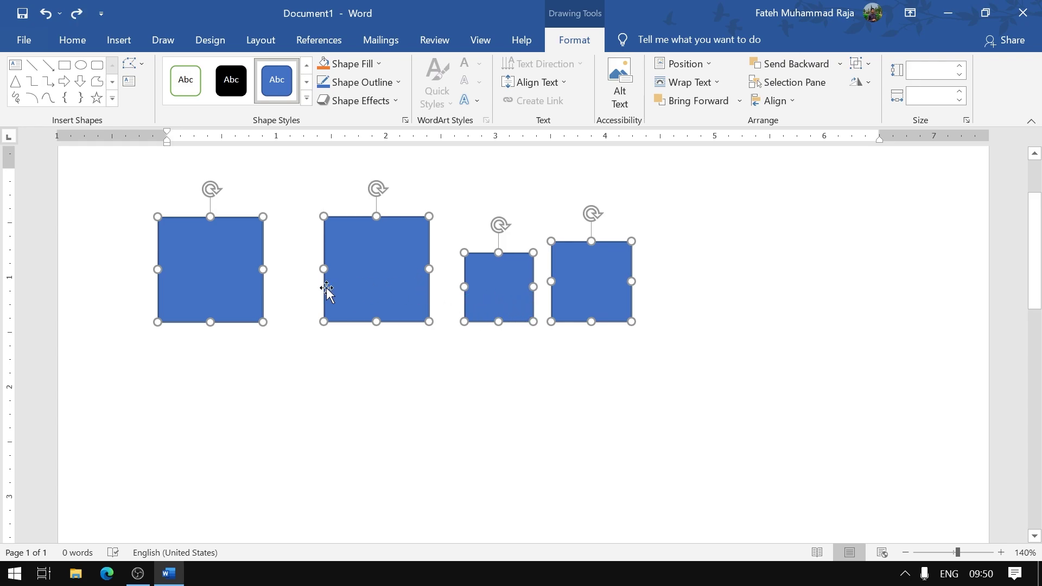
pyautogui.click(776, 101)
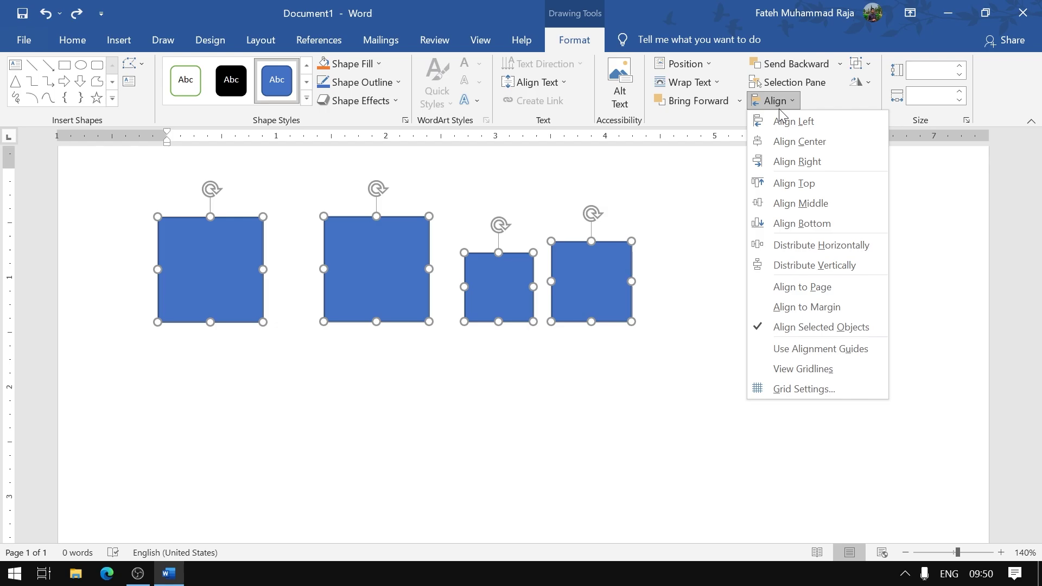
pyautogui.click(817, 247)
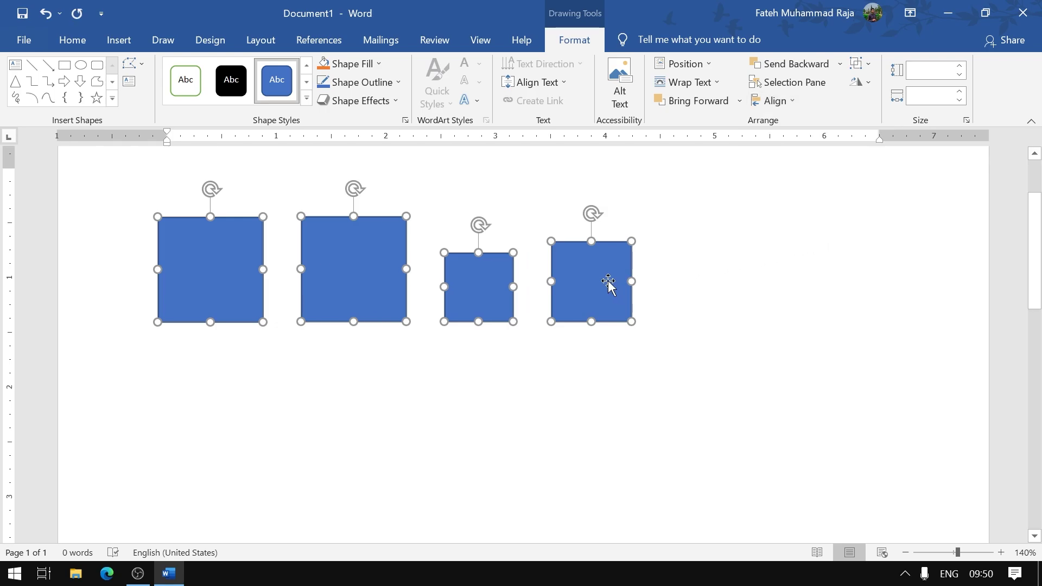
pyautogui.click(443, 418)
# - Drag three squares into a column right of the first square and select them
pyautogui.moveTo(569, 270); pyautogui.dragTo(516, 421)
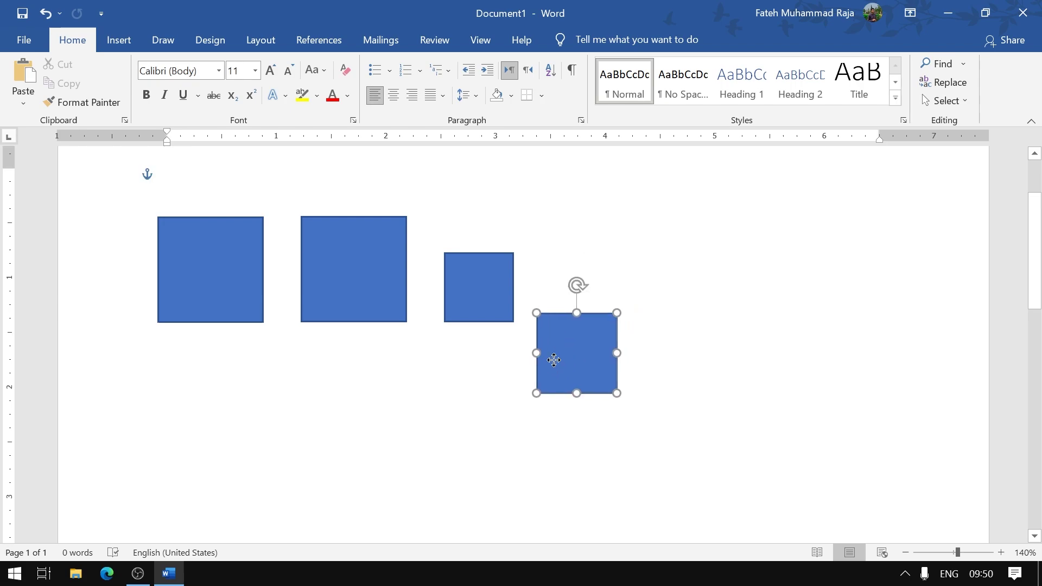
pyautogui.moveTo(495, 322); pyautogui.dragTo(512, 371)
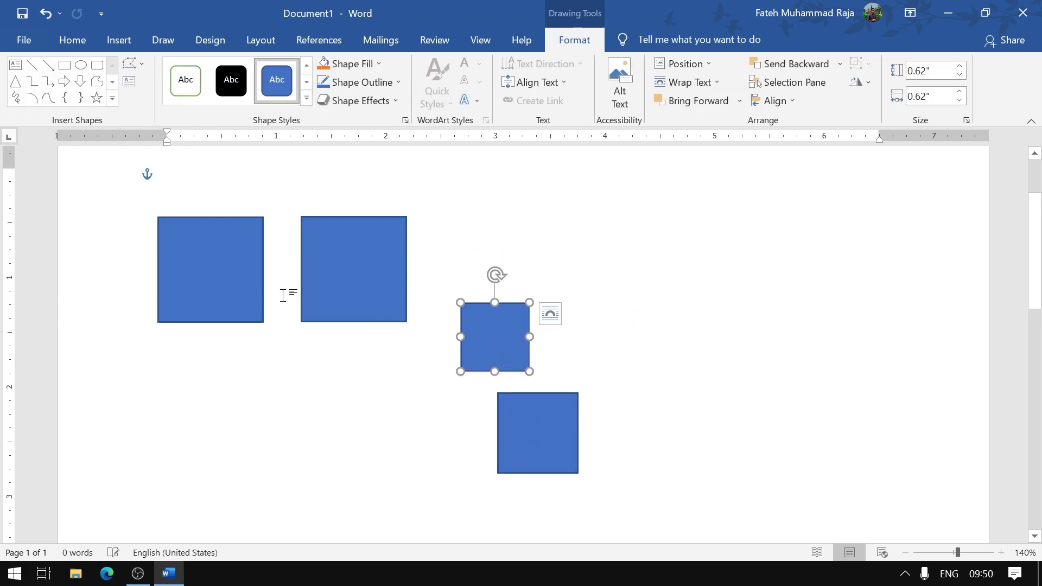
pyautogui.moveTo(345, 284)
pyautogui.mouseDown()
pyautogui.moveTo(386, 260)
pyautogui.moveTo(437, 254)
pyautogui.mouseUp()
pyautogui.keyDown('shift'); pyautogui.click(493, 328); pyautogui.keyUp('shift')
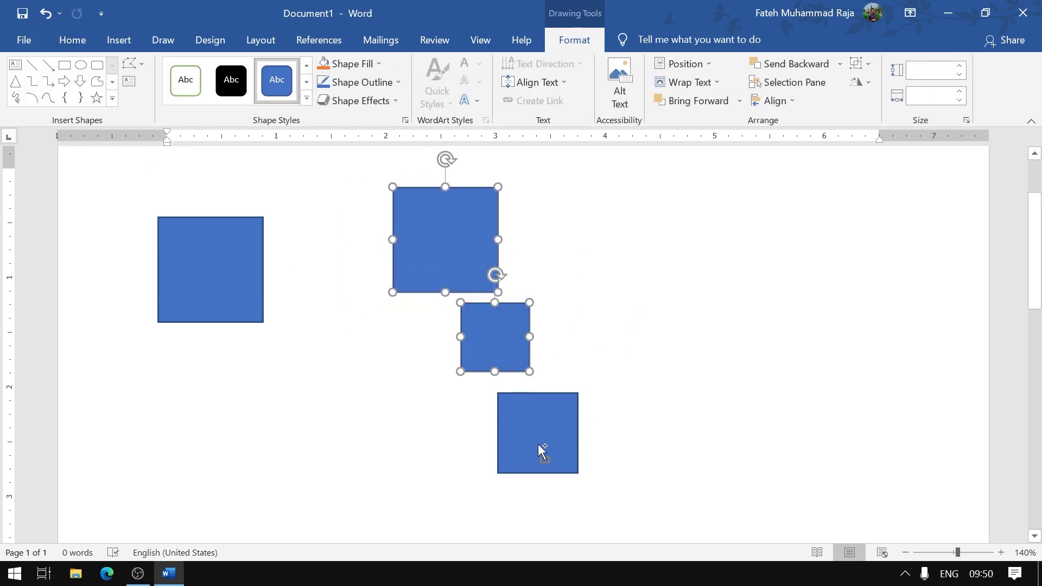
pyautogui.keyDown('shift'); pyautogui.click(539, 444); pyautogui.keyUp('shift')
# - Apply Align Left and Distribute Vertically to the three stacked squares
pyautogui.click(790, 105)
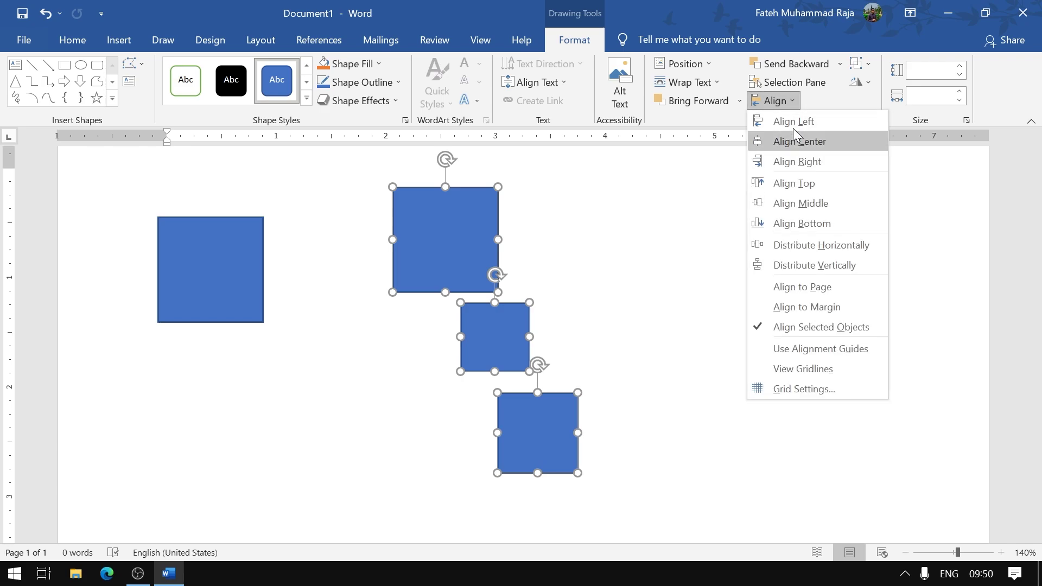
pyautogui.click(788, 120)
pyautogui.click(786, 104)
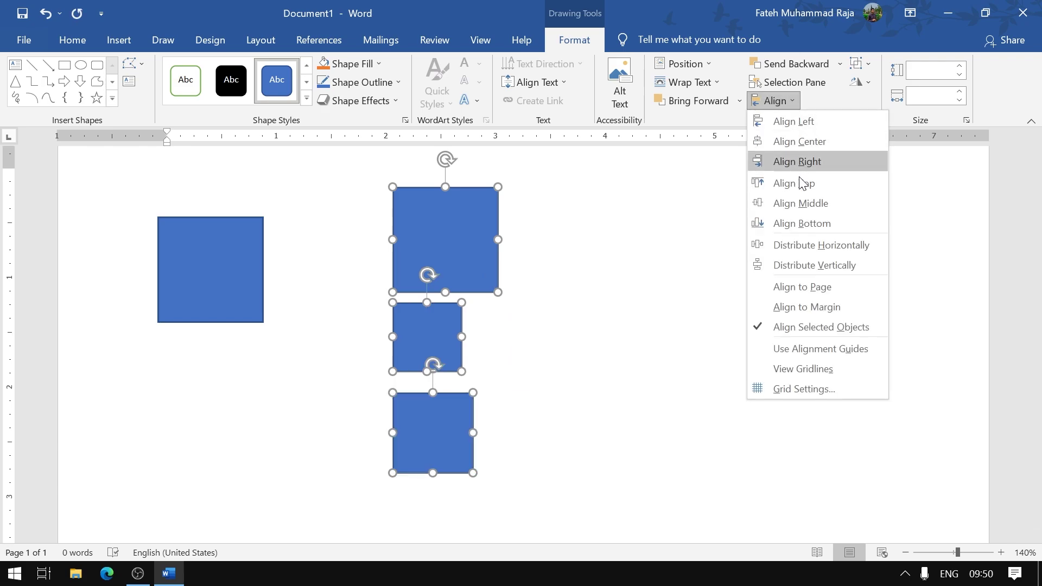
pyautogui.click(816, 265)
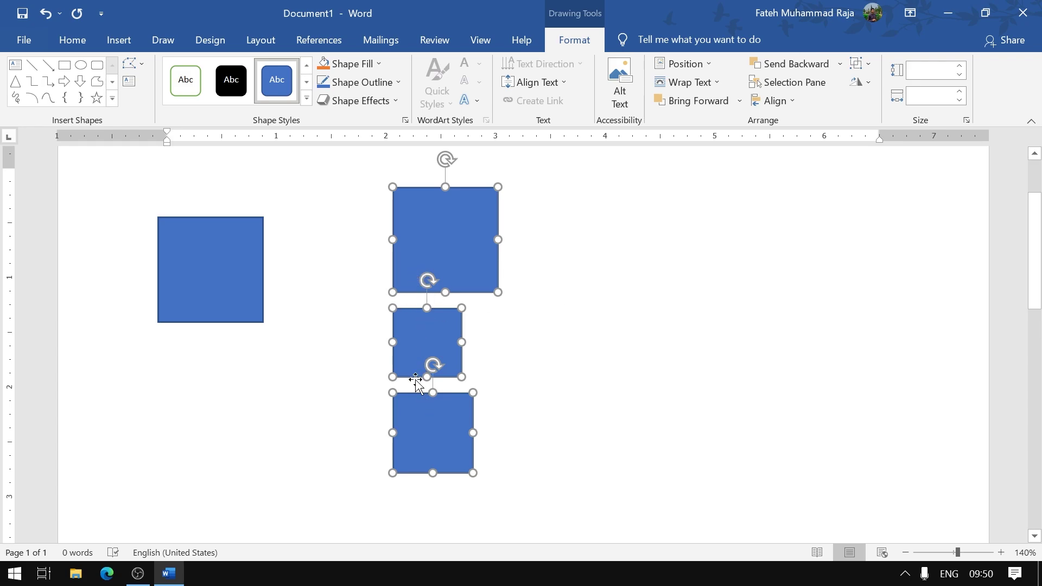
pyautogui.click(782, 102)
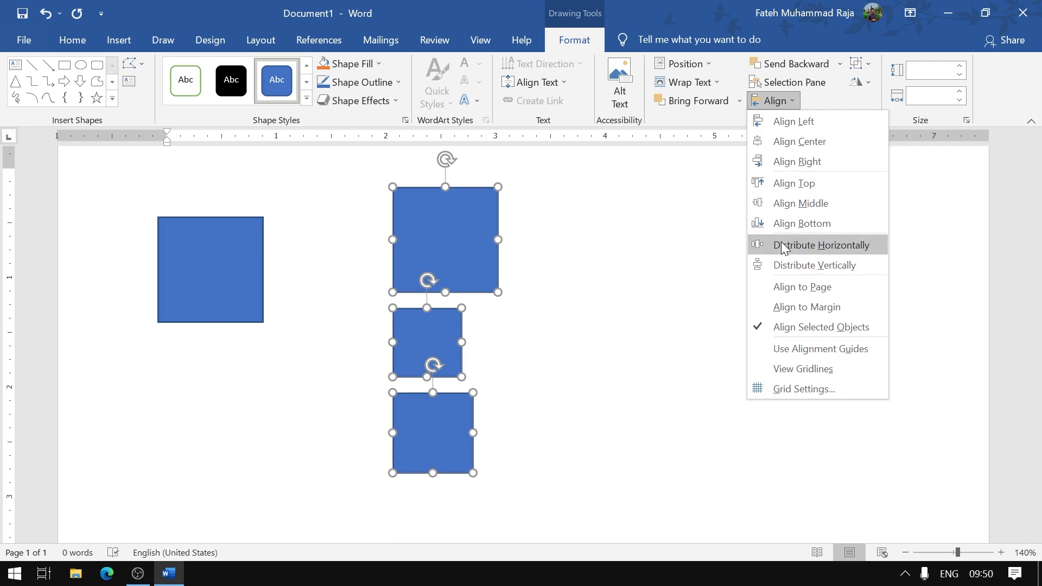
pyautogui.click(568, 335)
pyautogui.click(434, 331)
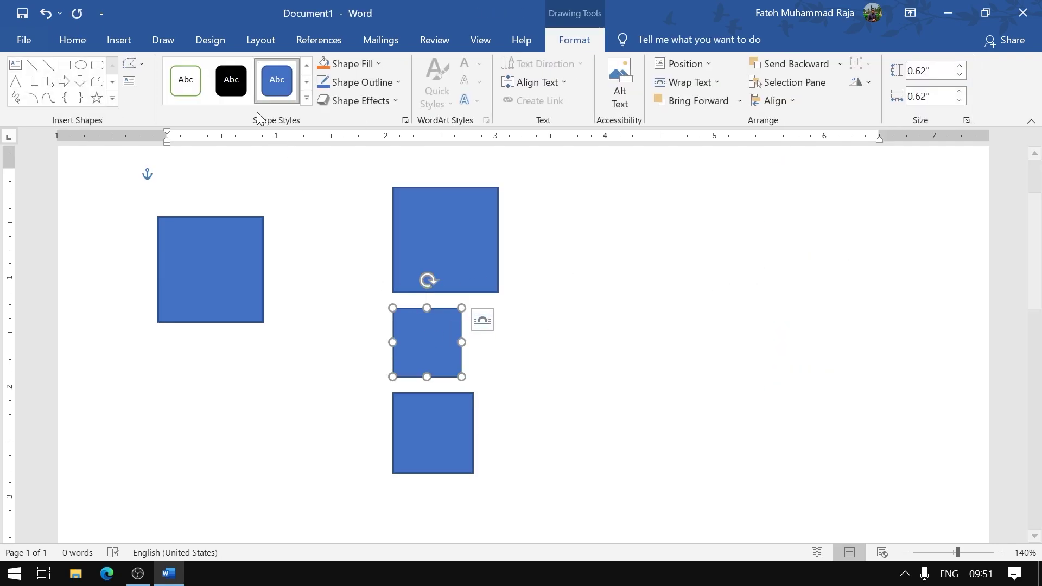
# - Make the middle square orange and centre it on the top blue square with Align Center and Align Middle
pyautogui.click(306, 98)
pyautogui.click(277, 206)
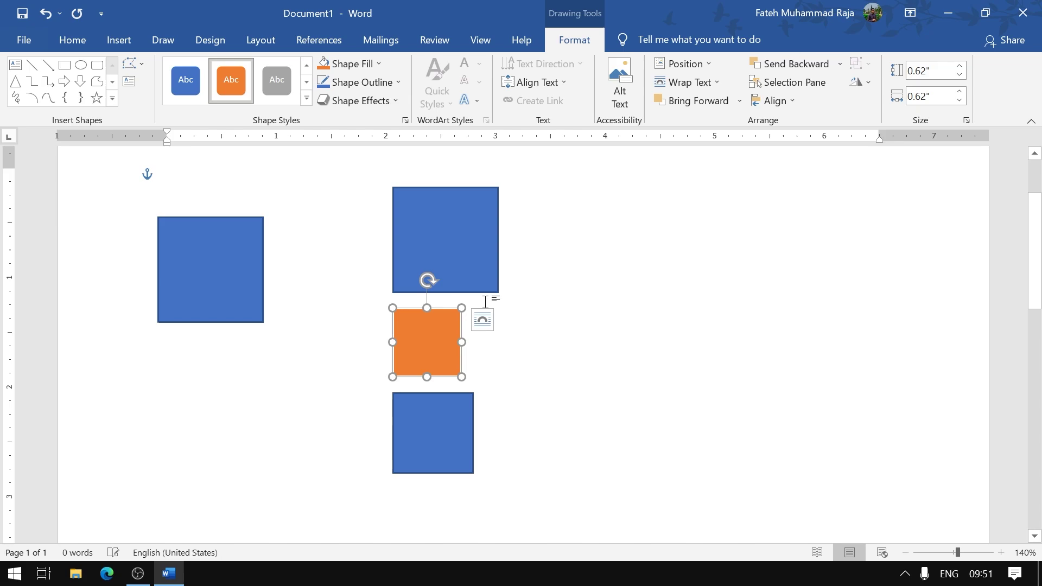
pyautogui.keyDown('ctrl'); pyautogui.click(464, 259); pyautogui.keyUp('ctrl')
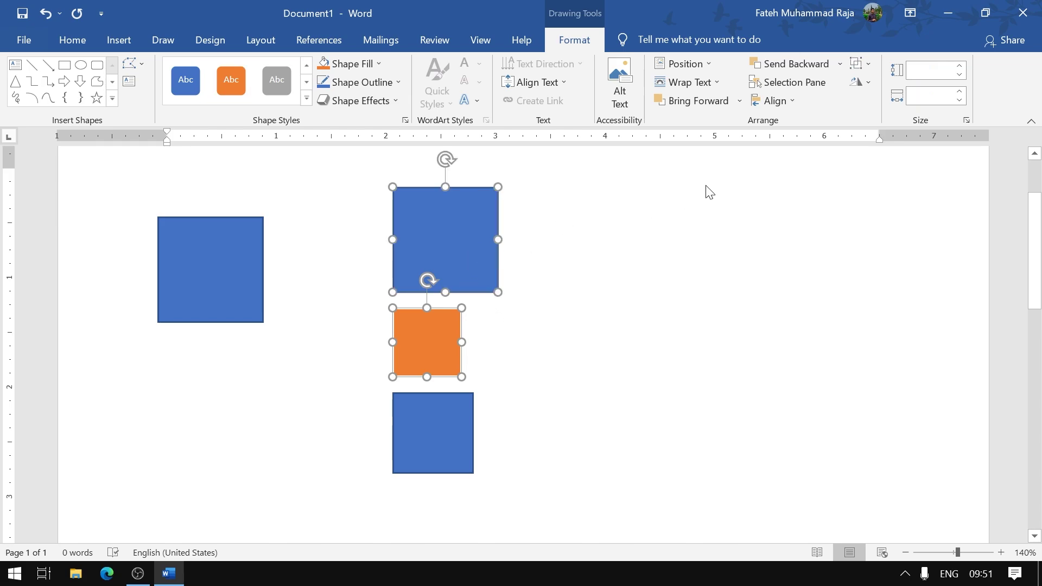
pyautogui.click(783, 101)
pyautogui.click(809, 140)
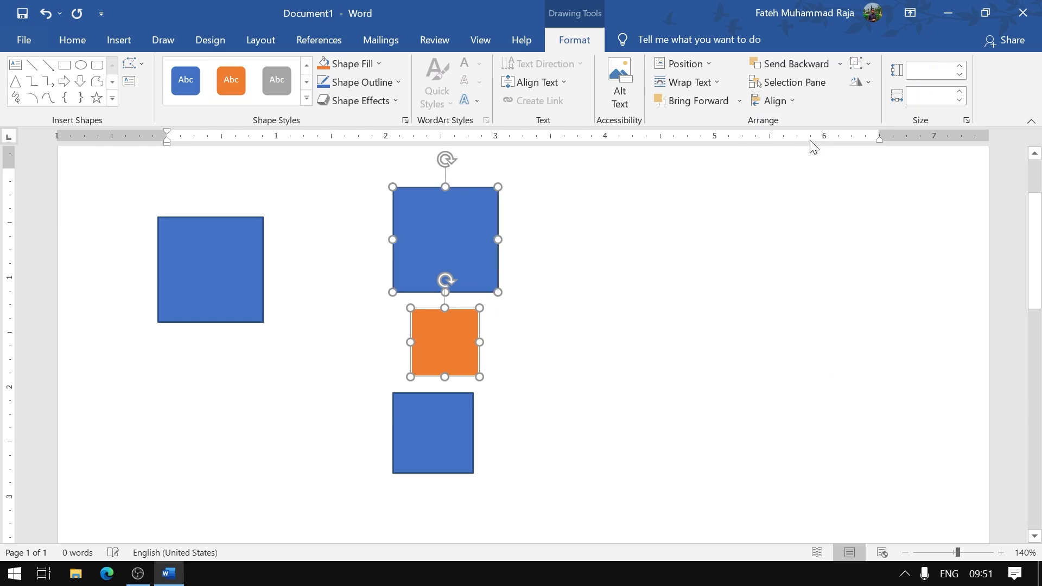
pyautogui.click(787, 102)
pyautogui.click(797, 200)
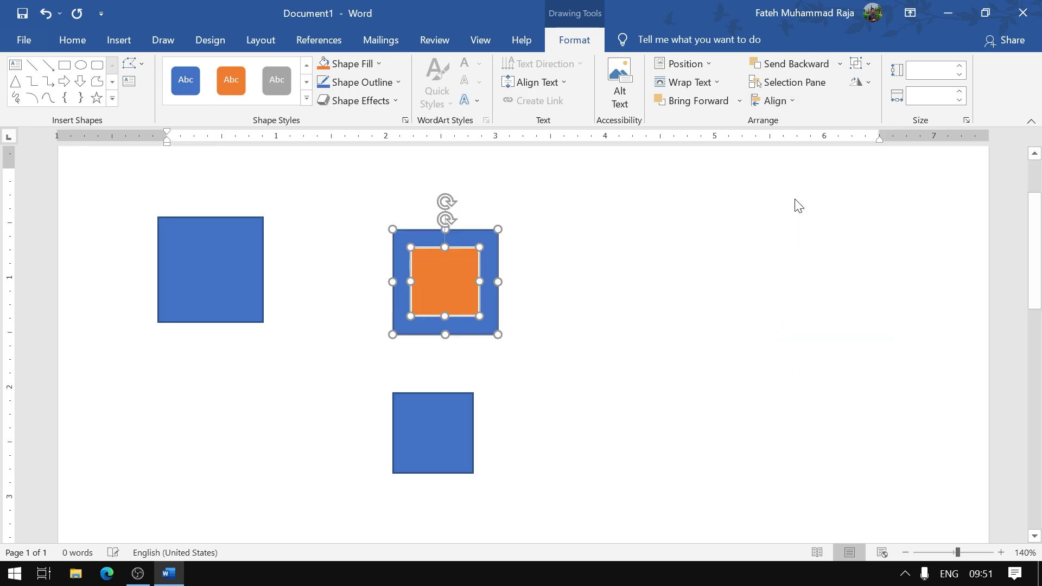
# - Reselect the orange square together with the surrounding blue square
pyautogui.click(515, 307)
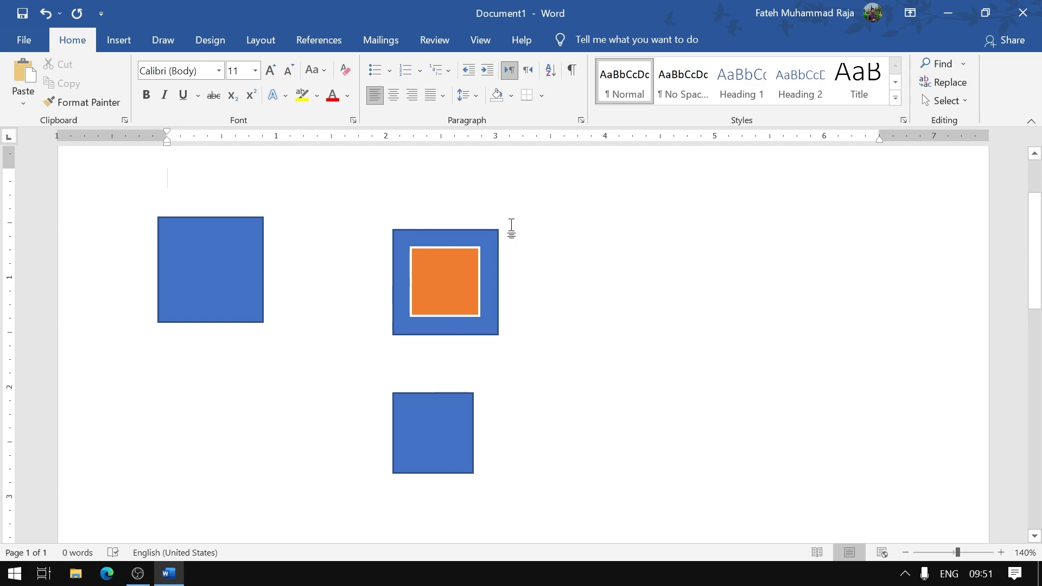
pyautogui.click(457, 270)
pyautogui.click(574, 39)
pyautogui.click(775, 101)
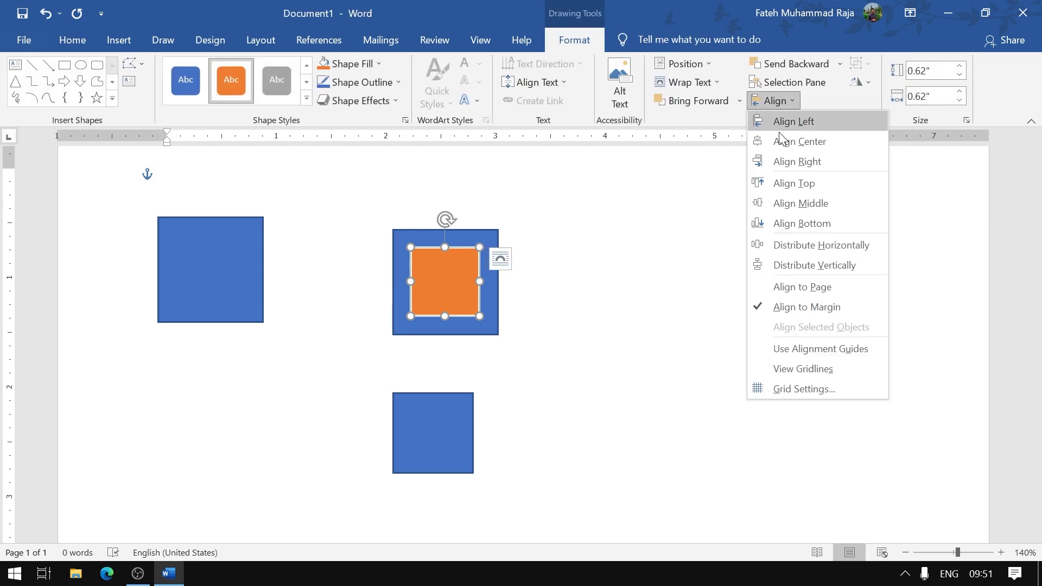
pyautogui.click(493, 324)
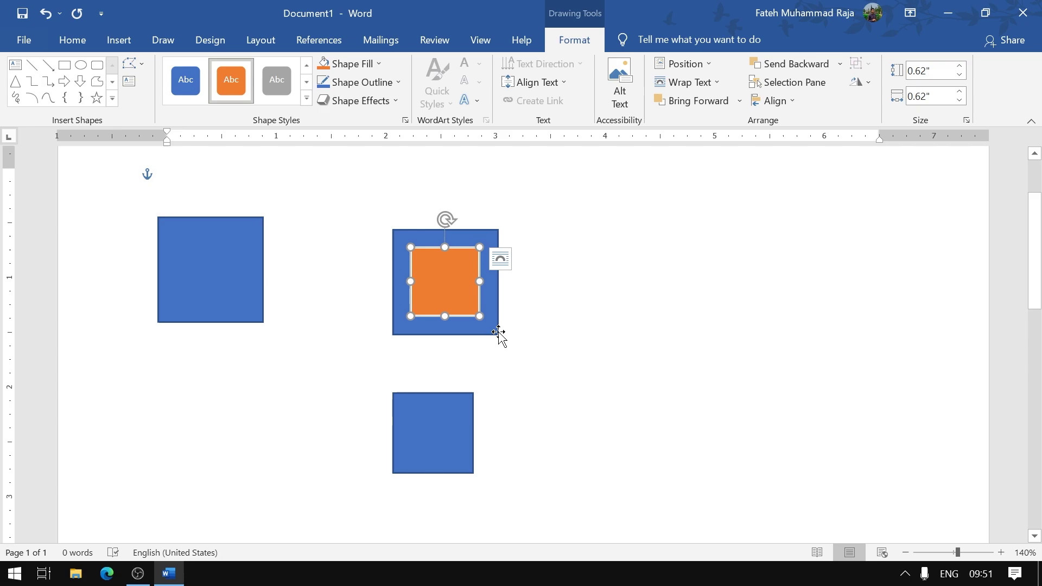
pyautogui.click(490, 326)
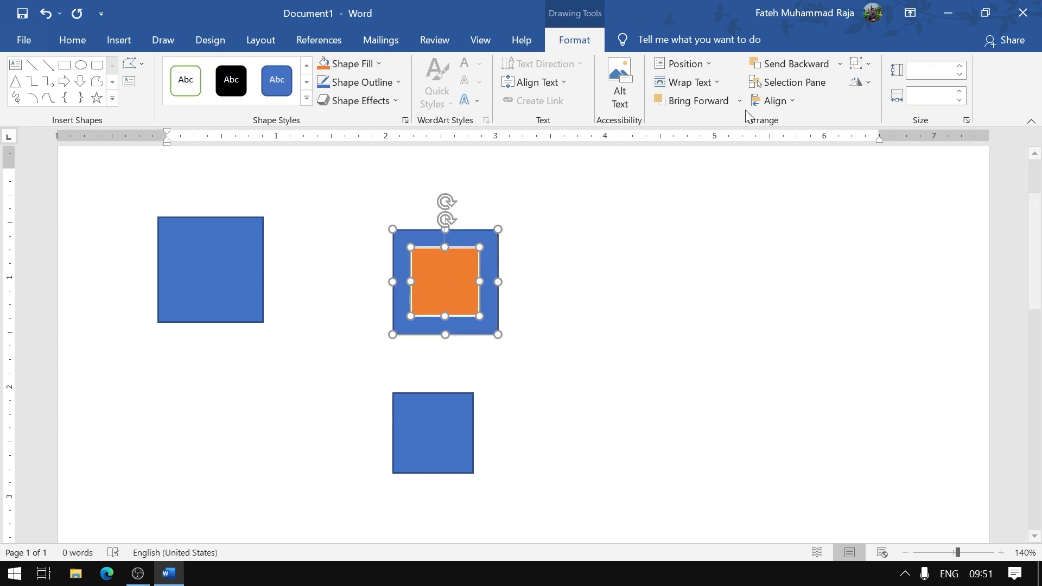
# - Enlarge the lower square to 1.35" and give it a green shape style
pyautogui.click(510, 337)
pyautogui.click(423, 434)
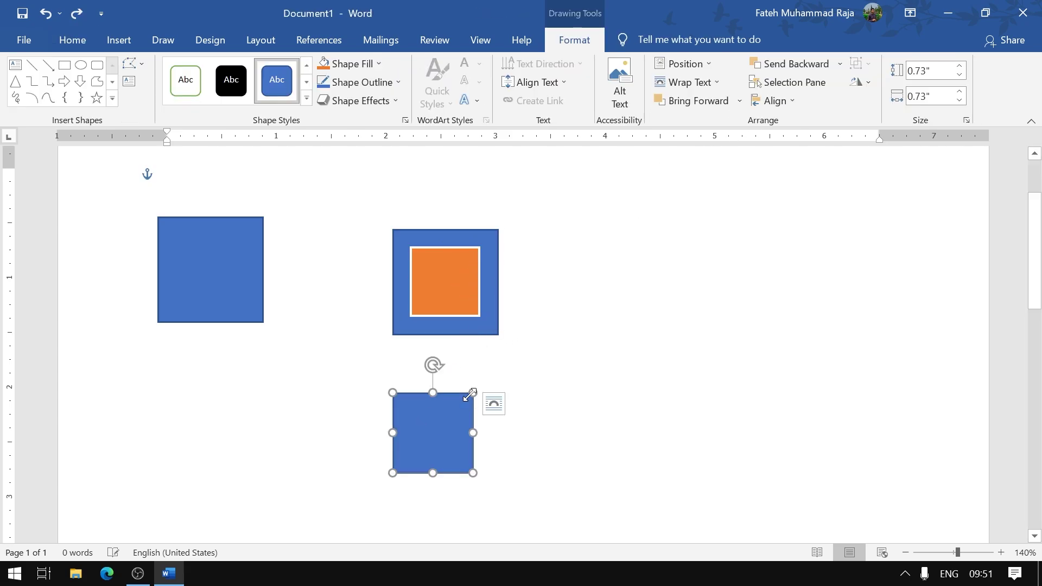
pyautogui.moveTo(471, 394); pyautogui.dragTo(541, 324)
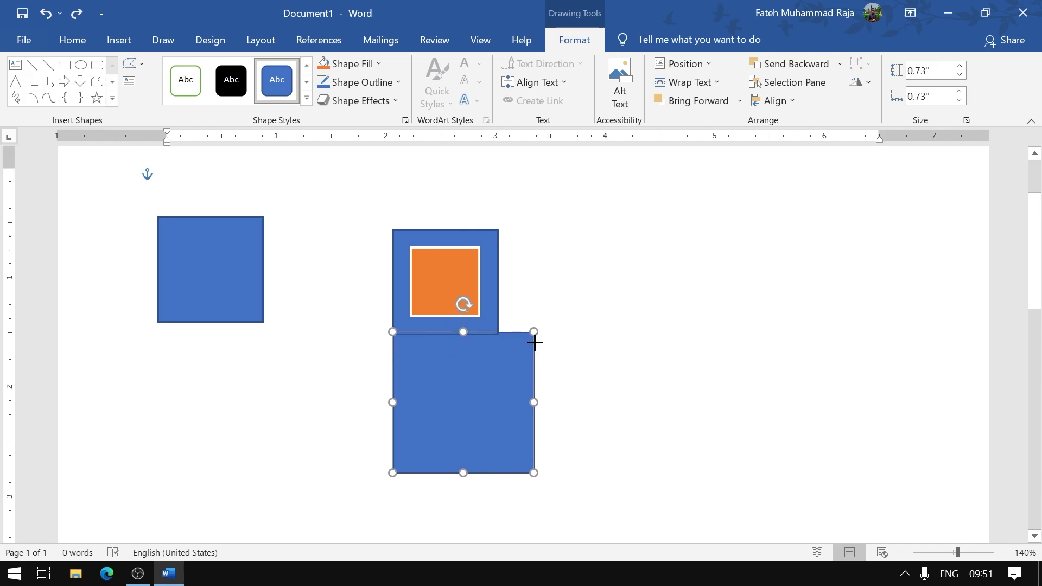
pyautogui.click(306, 98)
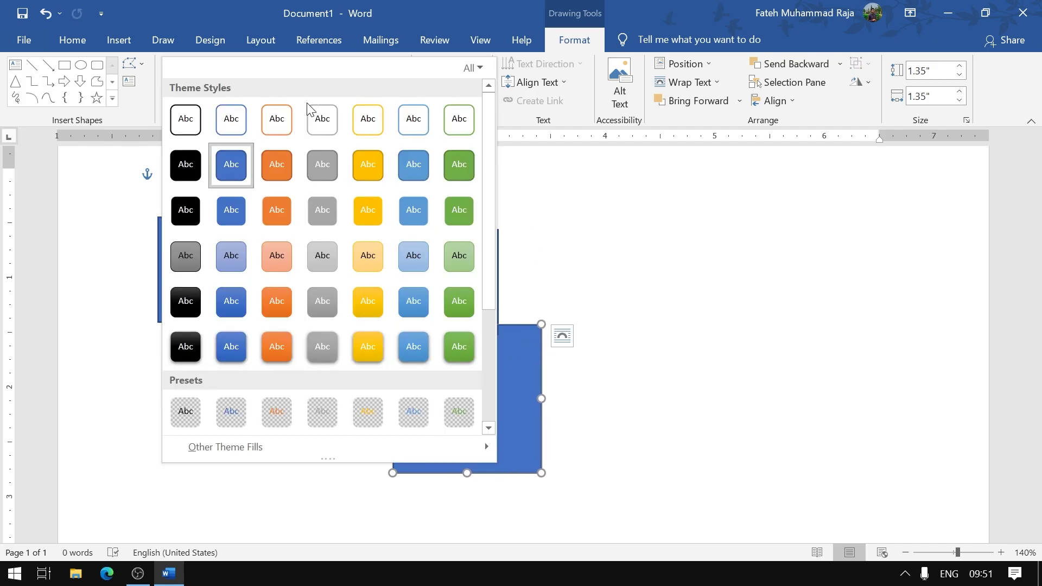
pyautogui.click(449, 171)
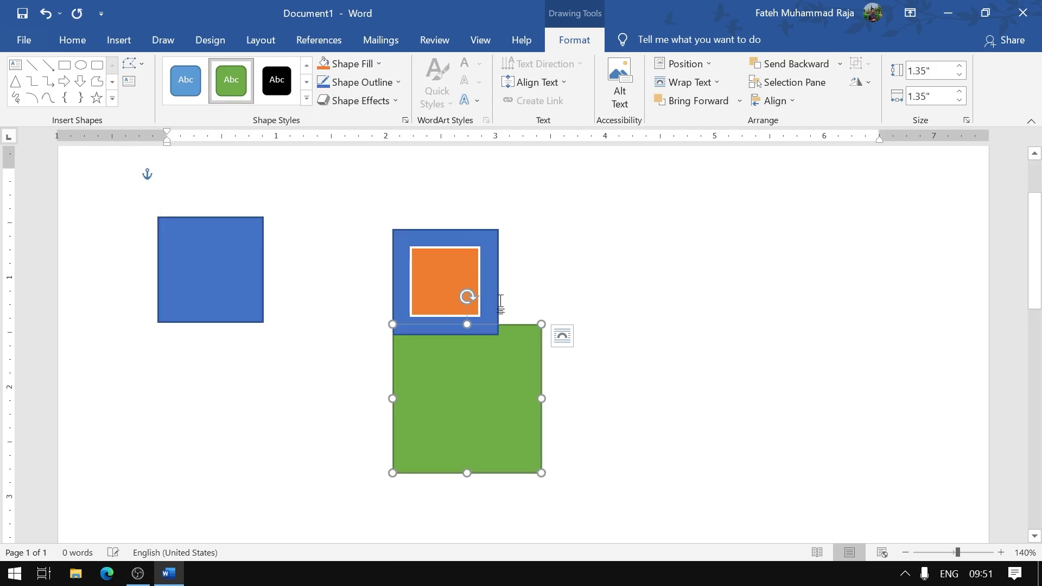
pyautogui.moveTo(498, 402); pyautogui.dragTo(527, 444)
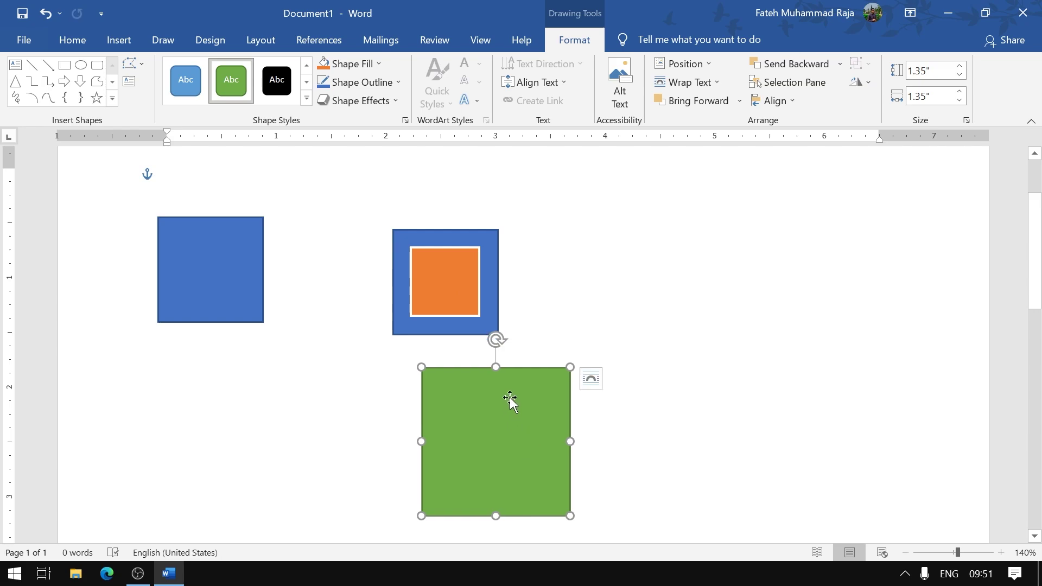
# - Nest the green, blue and orange squares with Align Center and Align Middle
pyautogui.keyDown('shift'); pyautogui.click(491, 304); pyautogui.keyUp('shift')
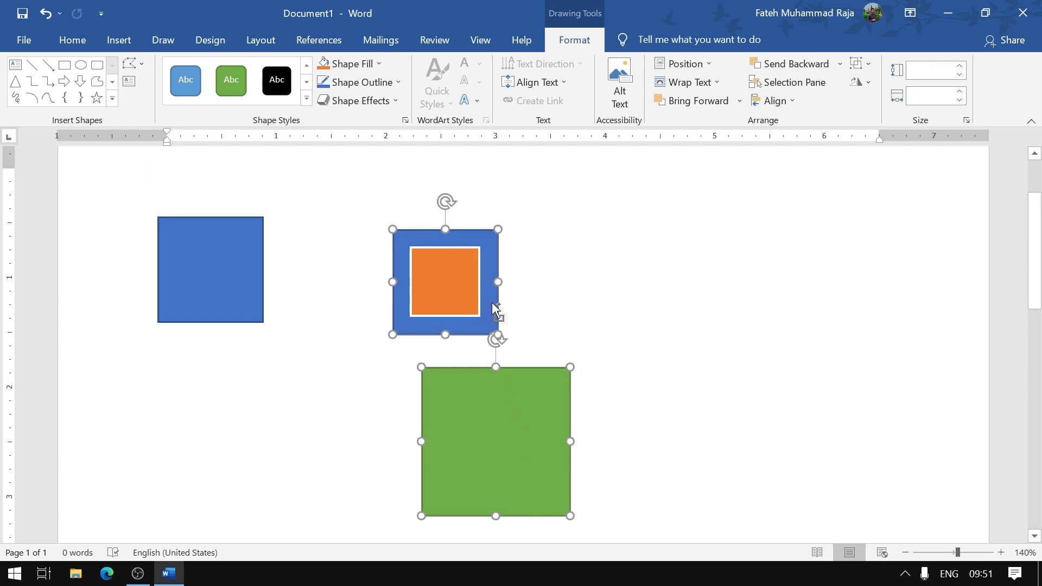
pyautogui.keyDown('shift'); pyautogui.click(458, 284); pyautogui.keyUp('shift')
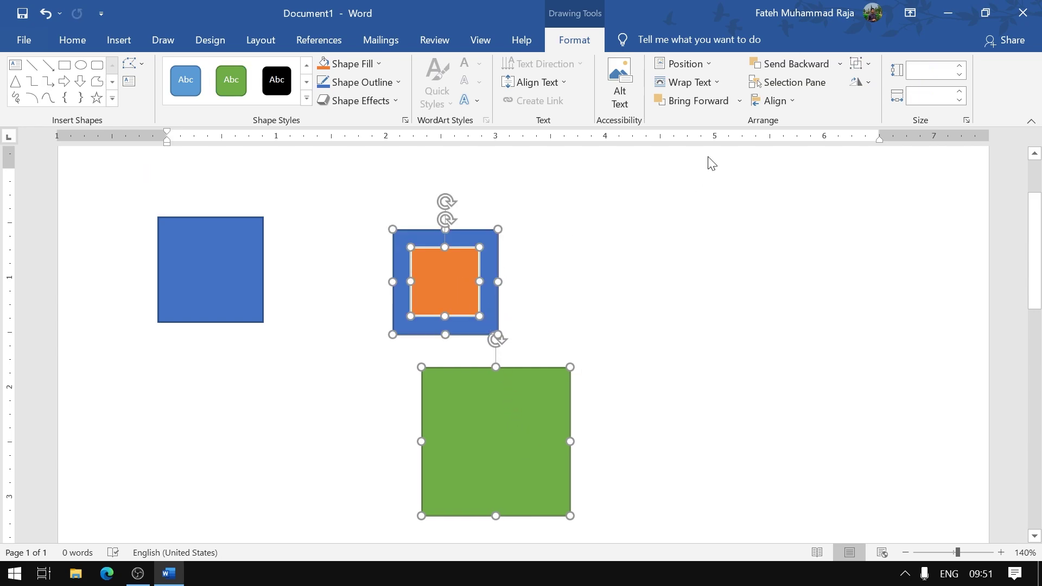
pyautogui.click(781, 100)
pyautogui.click(798, 140)
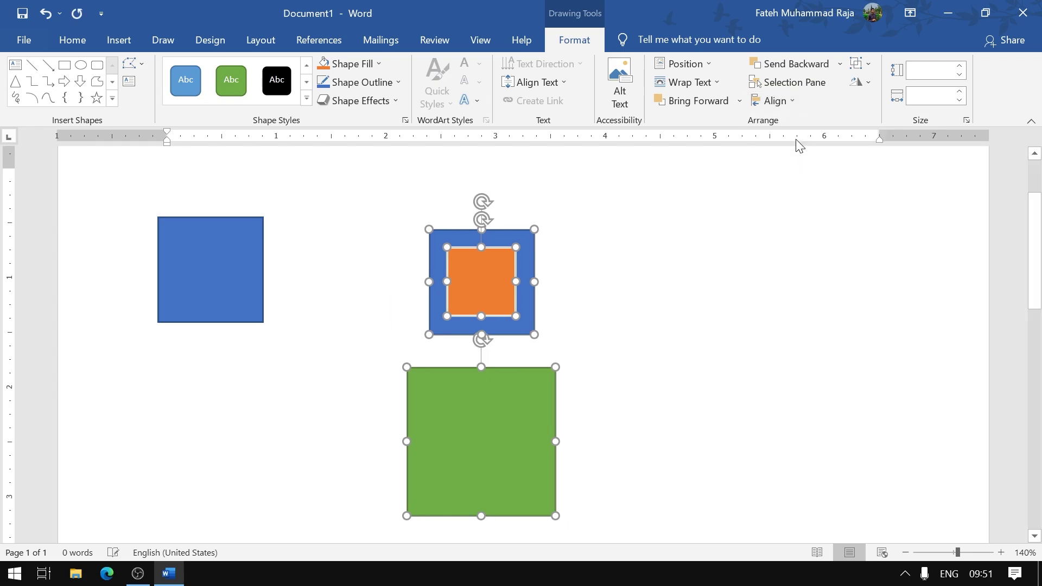
pyautogui.click(783, 102)
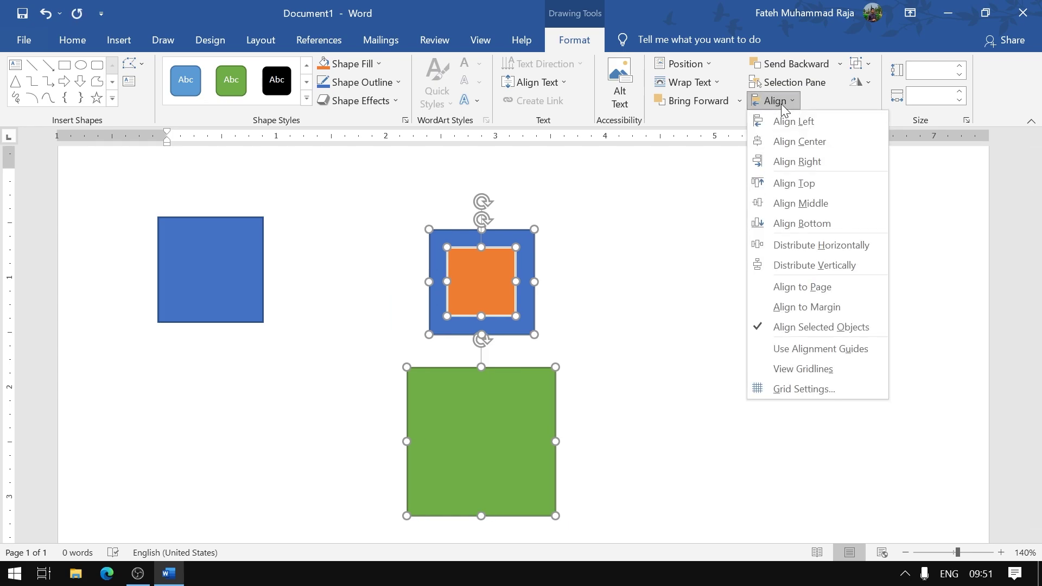
pyautogui.click(798, 203)
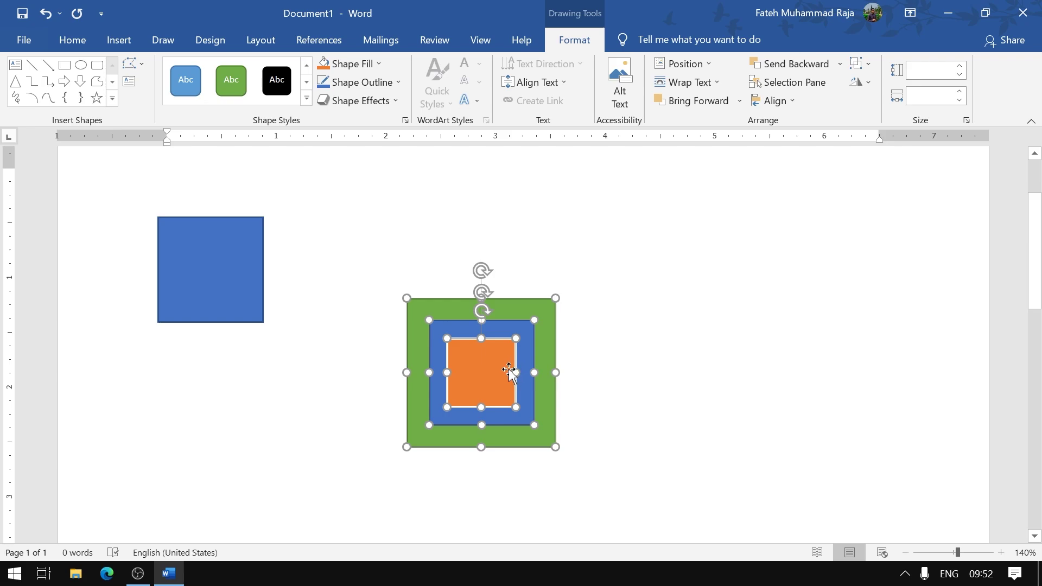
# - Try moving the orange square and grouping the nested squares, undoing the changes
pyautogui.click(216, 280)
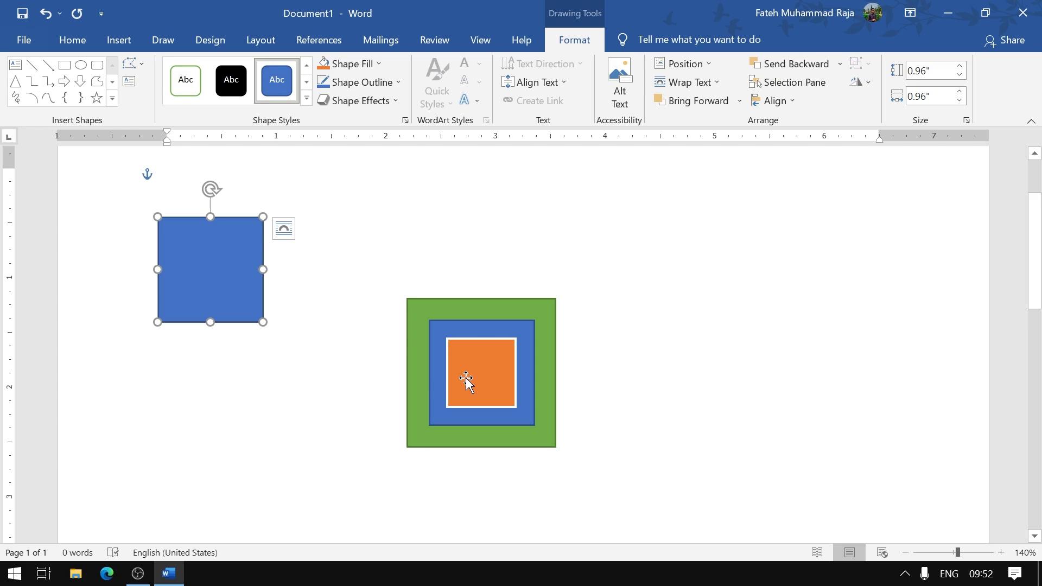
pyautogui.moveTo(467, 377); pyautogui.dragTo(533, 351)
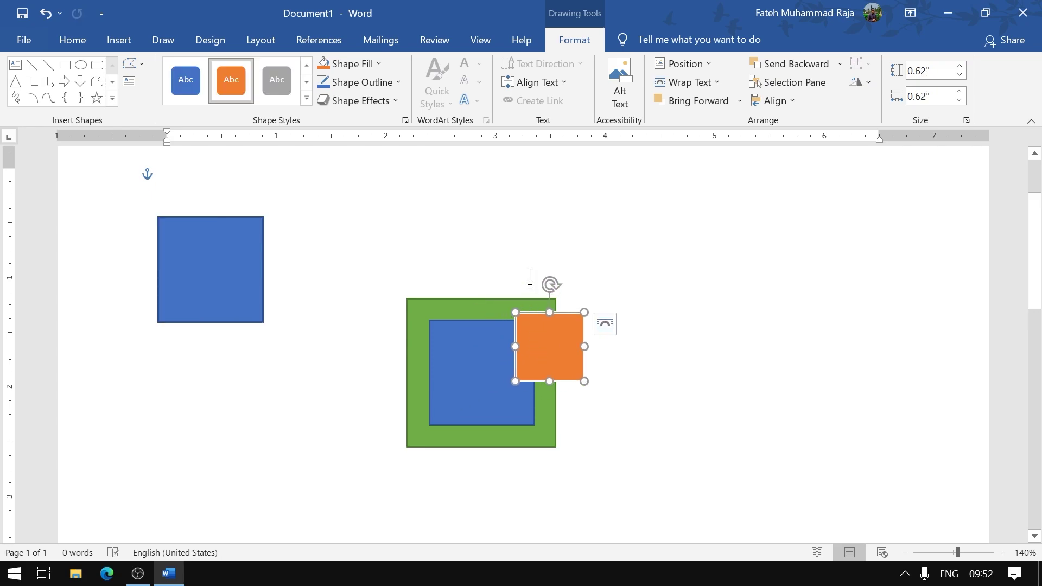
pyautogui.hotkey('ctrl', 'z')
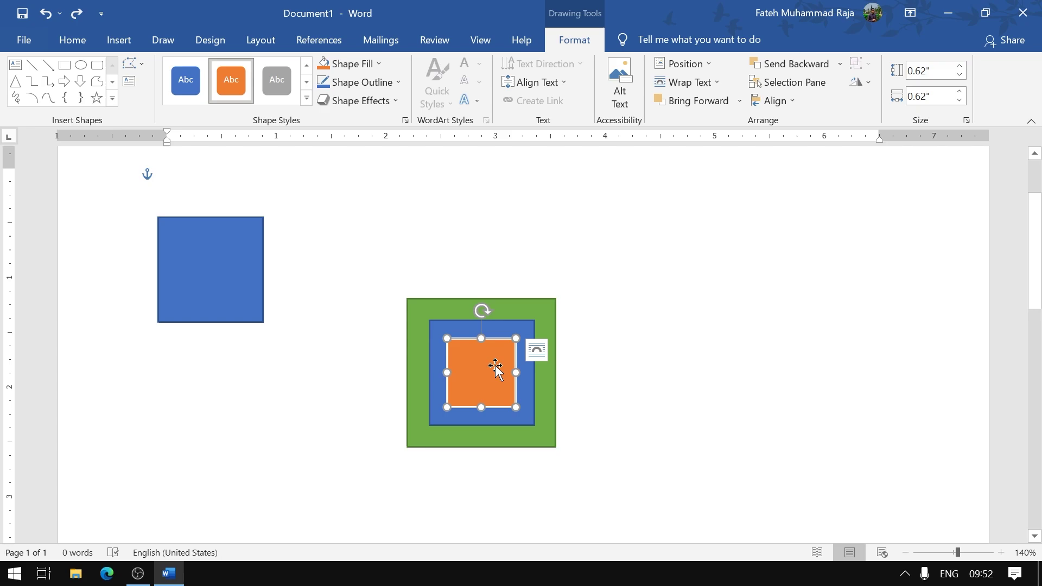
pyautogui.keyDown('shift'); pyautogui.click(549, 306); pyautogui.keyUp('shift')
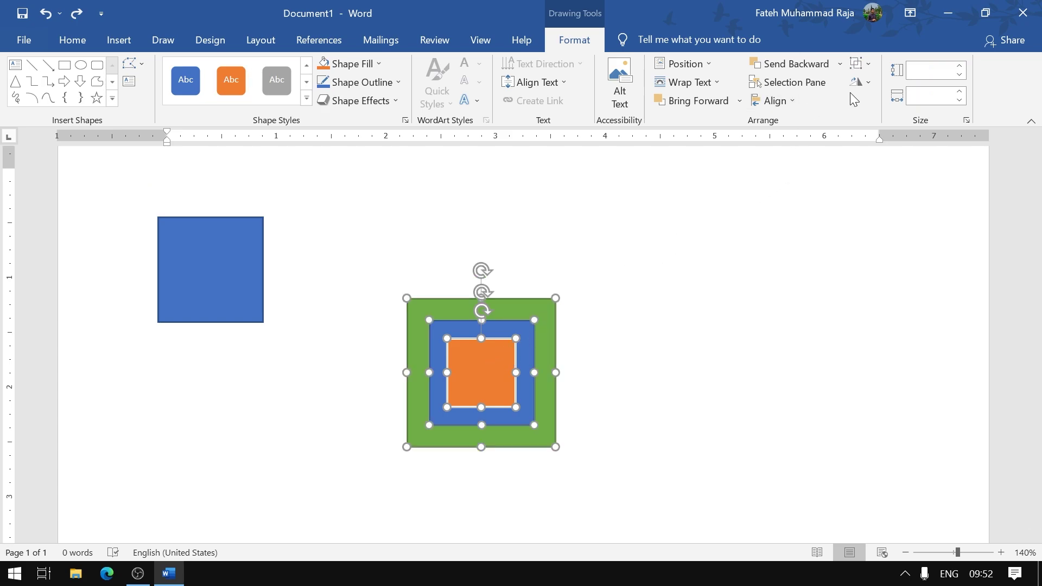
pyautogui.click(869, 65)
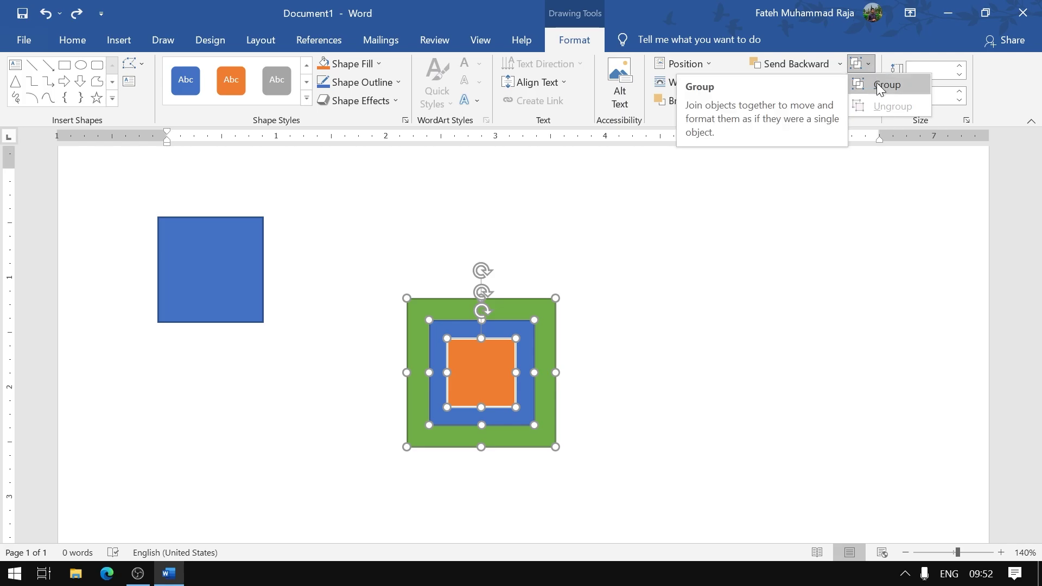
pyautogui.click(879, 86)
pyautogui.click(595, 354)
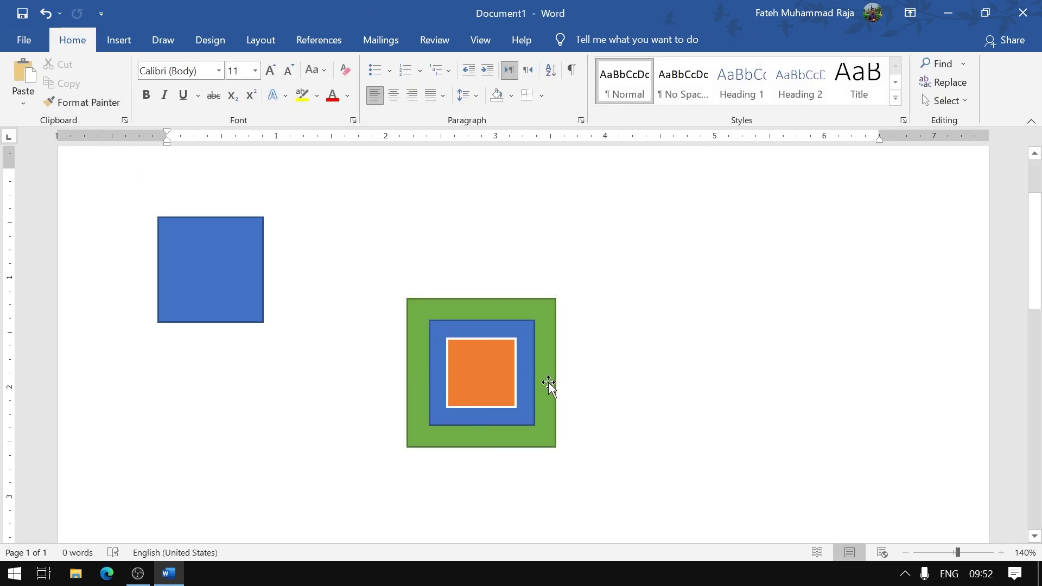
pyautogui.moveTo(549, 384)
pyautogui.mouseDown()
pyautogui.moveTo(636, 407)
pyautogui.moveTo(577, 374)
pyautogui.mouseUp()
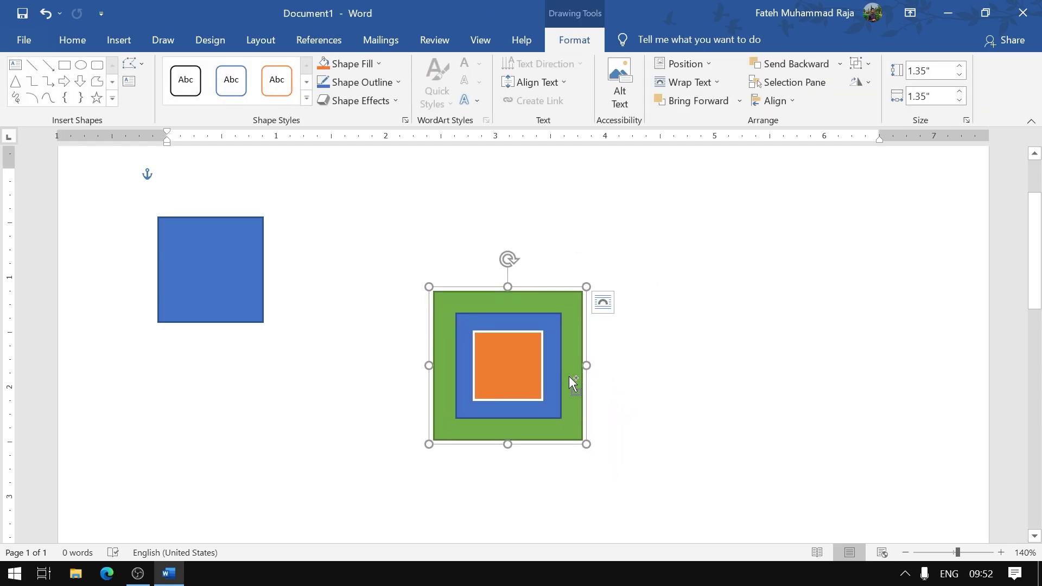
pyautogui.hotkey('ctrl', 'z')
pyautogui.hotkey('ctrl', 'z')
pyautogui.hotkey('ctrl', 'z')
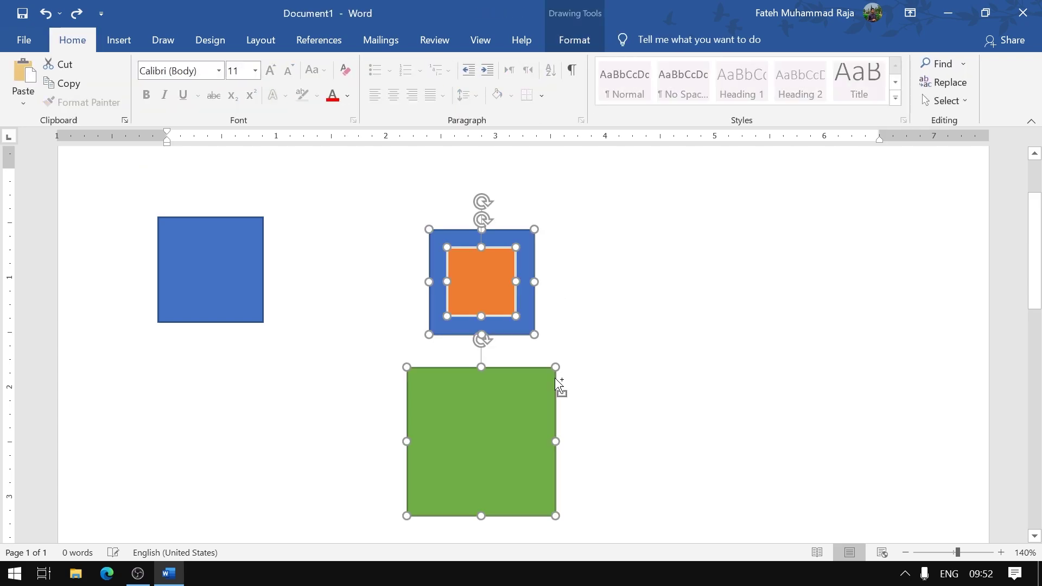
# - Re-centre the three squares horizontally and vertically, group them, then ungroup them
pyautogui.click(574, 39)
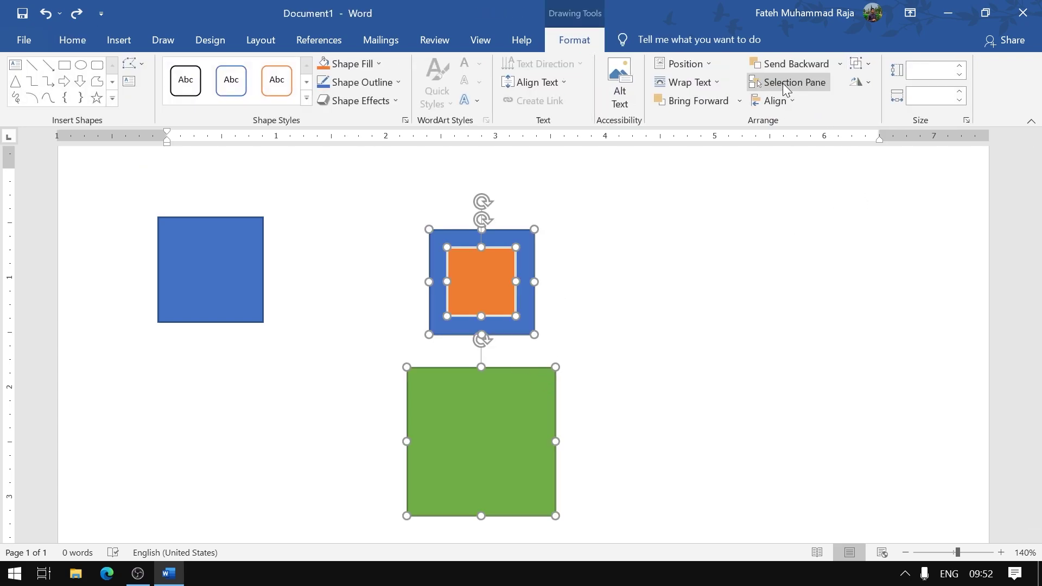
pyautogui.click(775, 101)
pyautogui.click(803, 142)
pyautogui.click(775, 101)
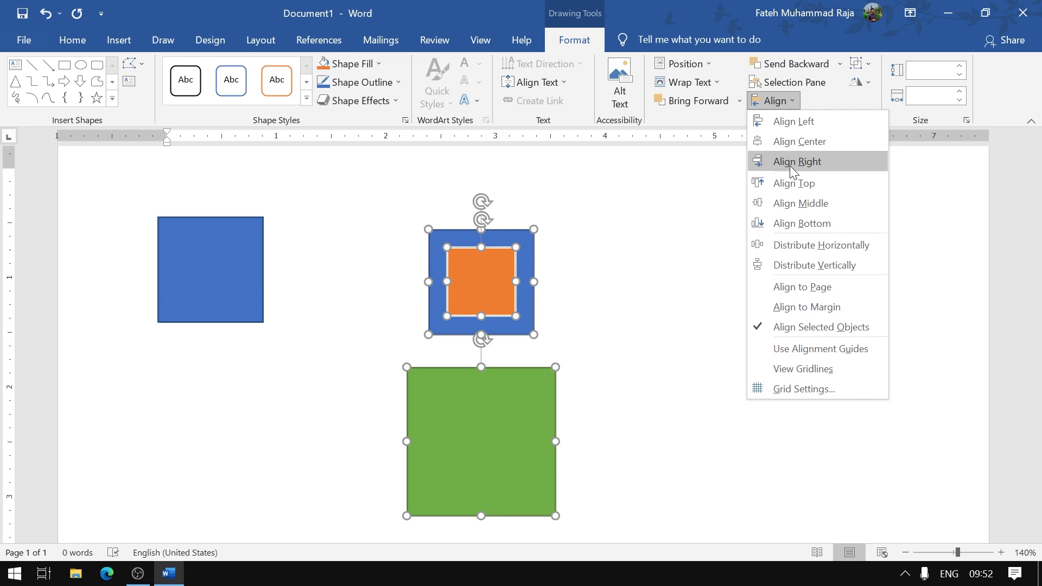
pyautogui.click(800, 203)
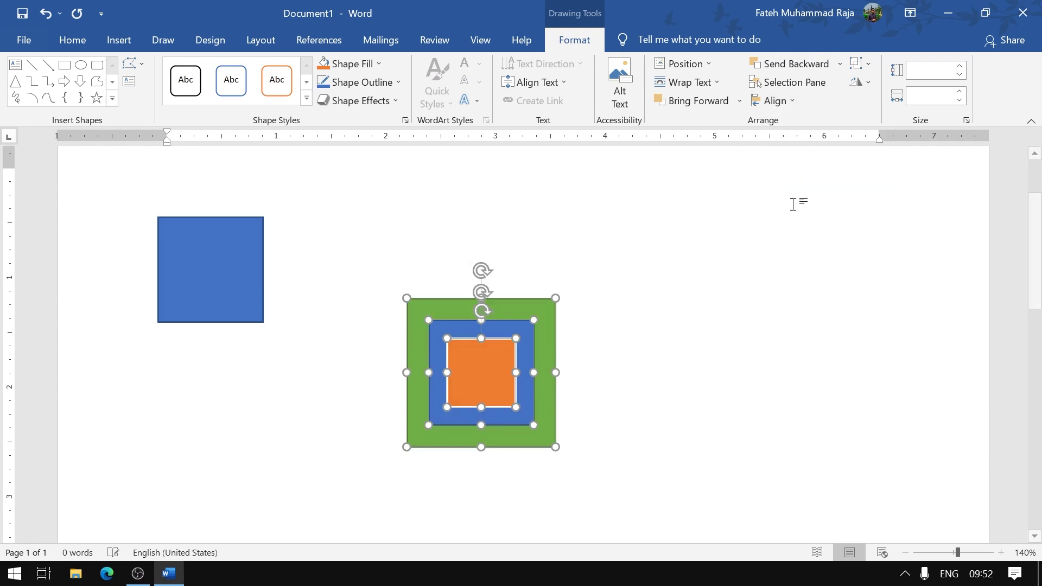
pyautogui.click(870, 65)
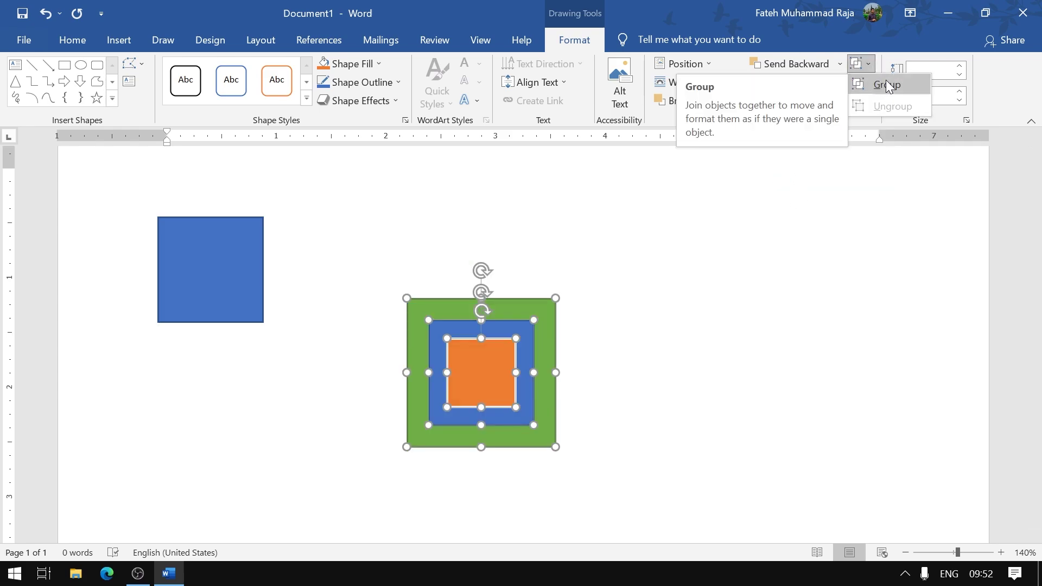
pyautogui.click(885, 82)
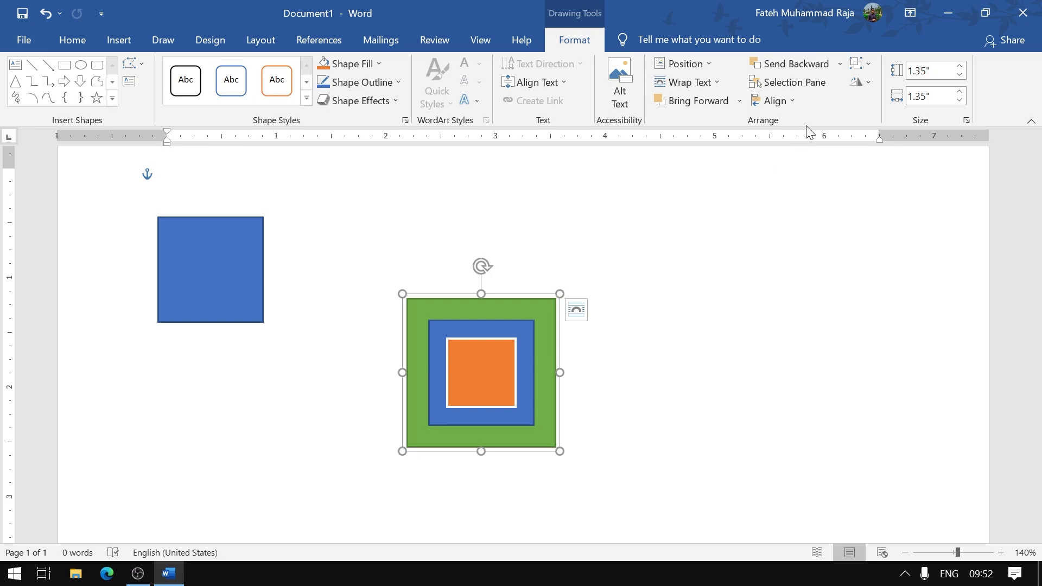
pyautogui.click(870, 64)
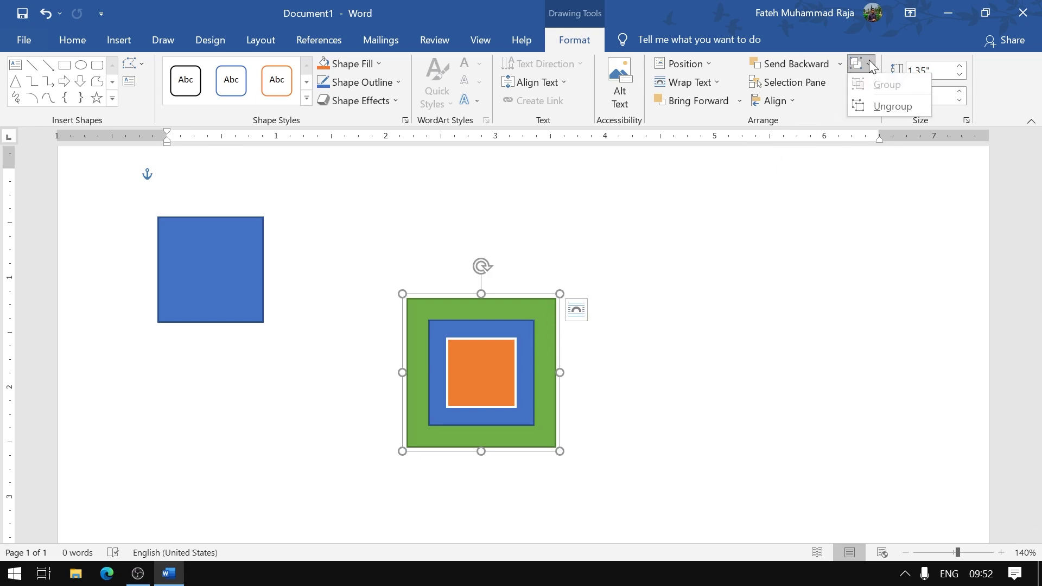
pyautogui.click(879, 108)
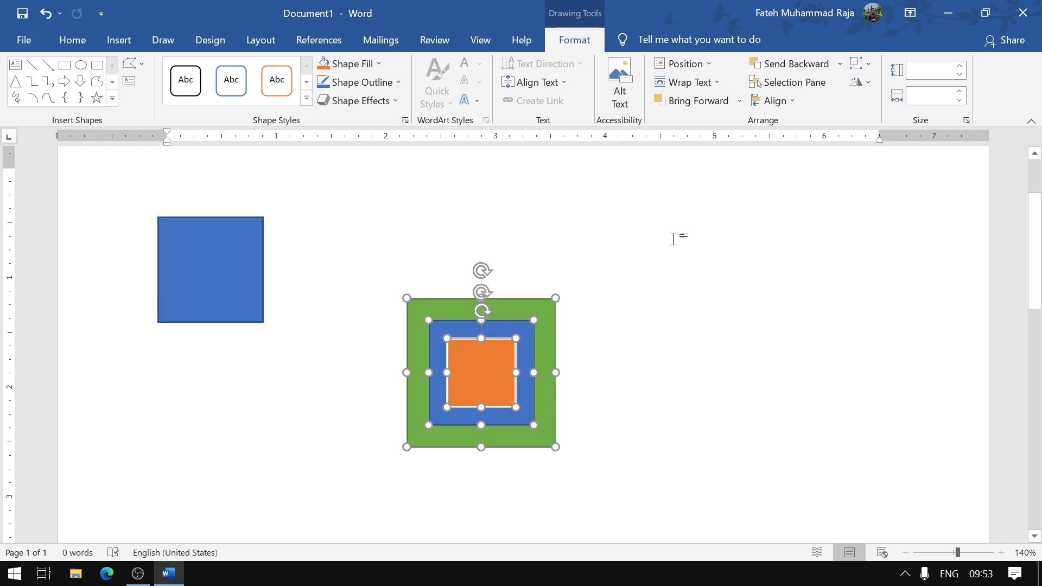
# - Move and shrink the orange square inside the blue, then group all three nested squares
pyautogui.click(607, 344)
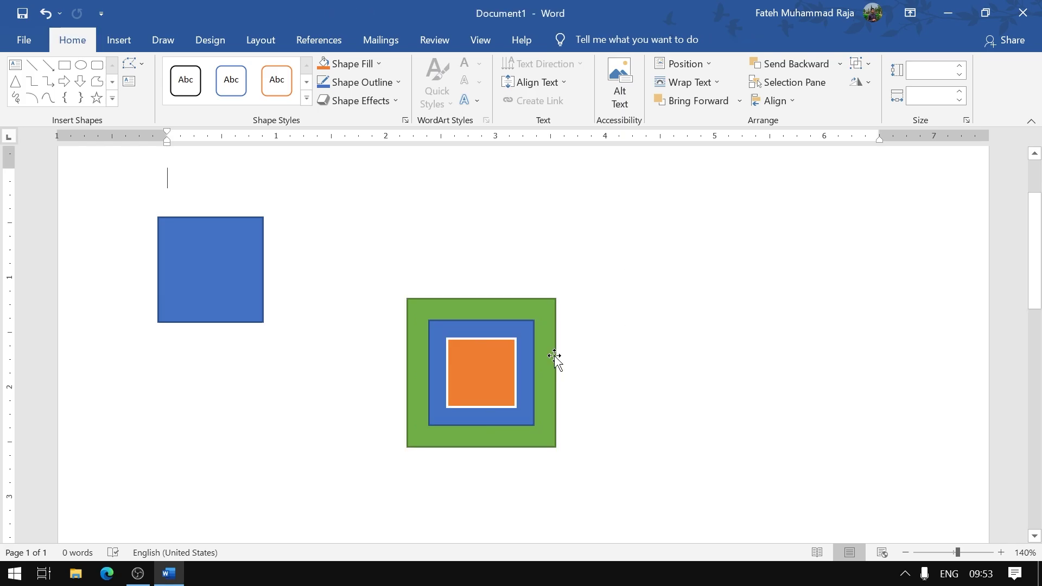
pyautogui.moveTo(471, 374); pyautogui.dragTo(455, 390)
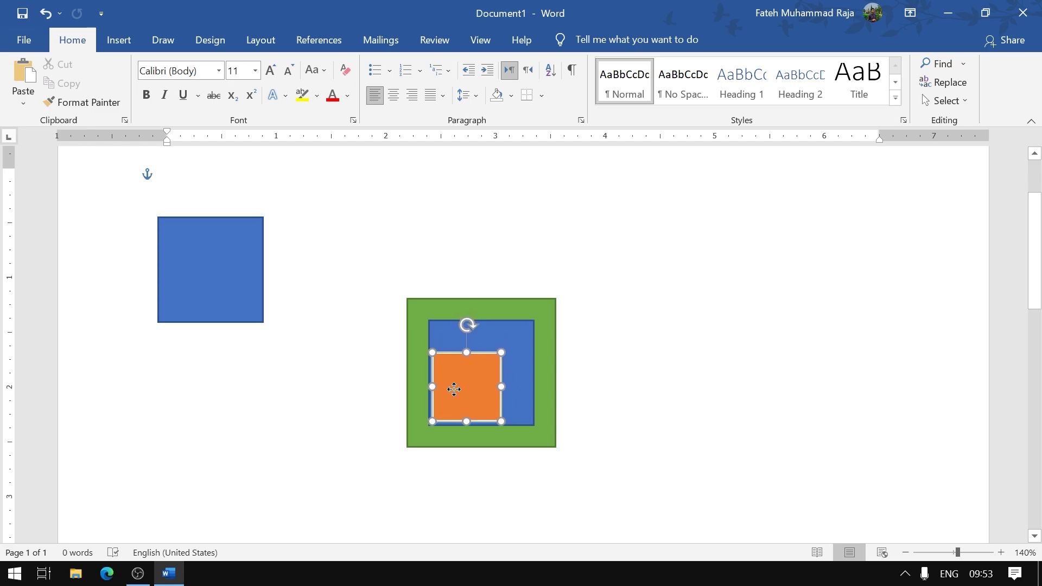
pyautogui.moveTo(501, 352); pyautogui.dragTo(473, 381)
pyautogui.keyDown('shift'); pyautogui.click(507, 350); pyautogui.keyUp('shift')
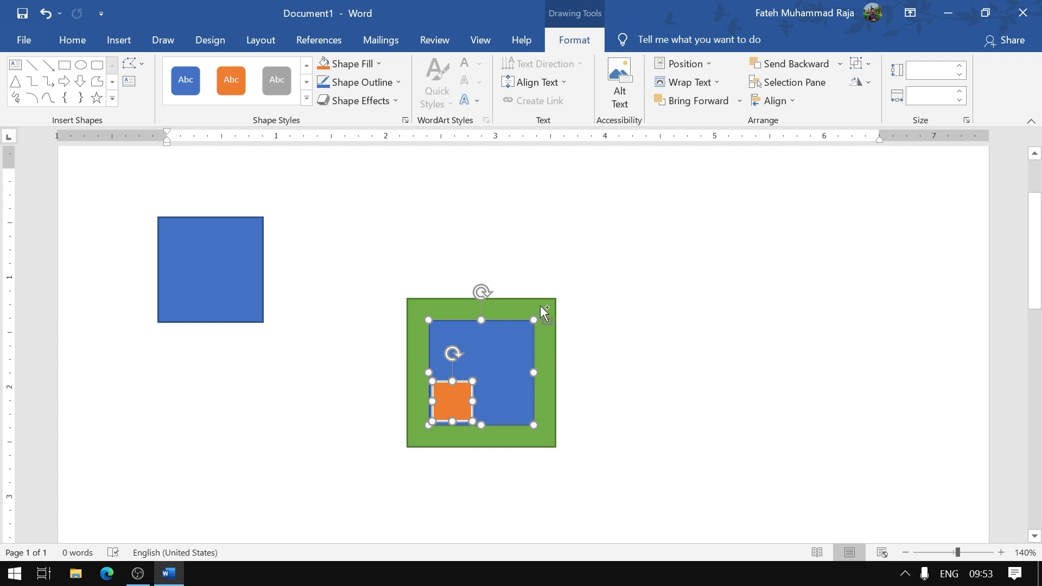
pyautogui.keyDown('shift'); pyautogui.click(540, 307); pyautogui.keyUp('shift')
pyautogui.click(869, 63)
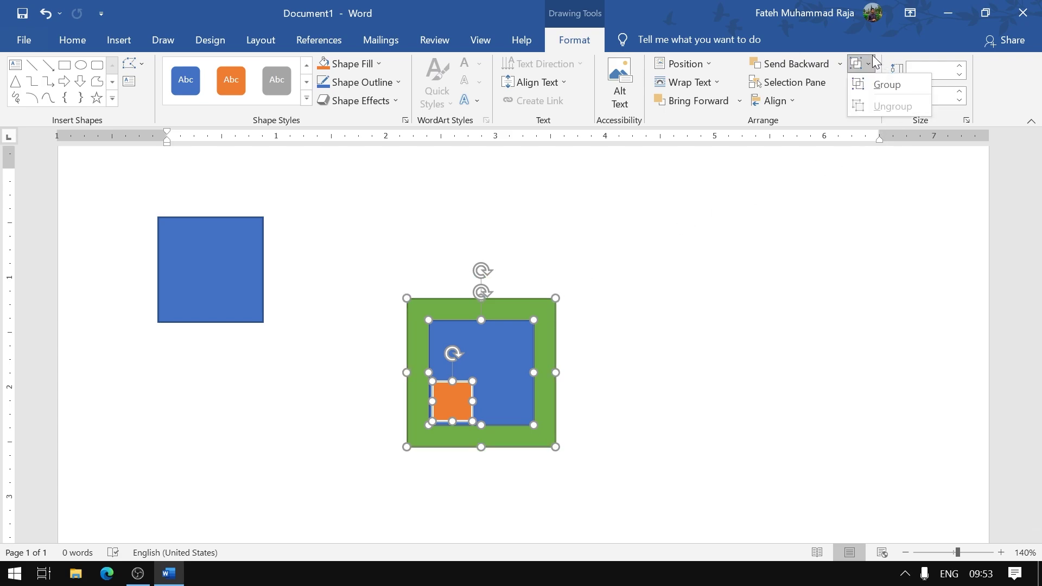
pyautogui.click(879, 85)
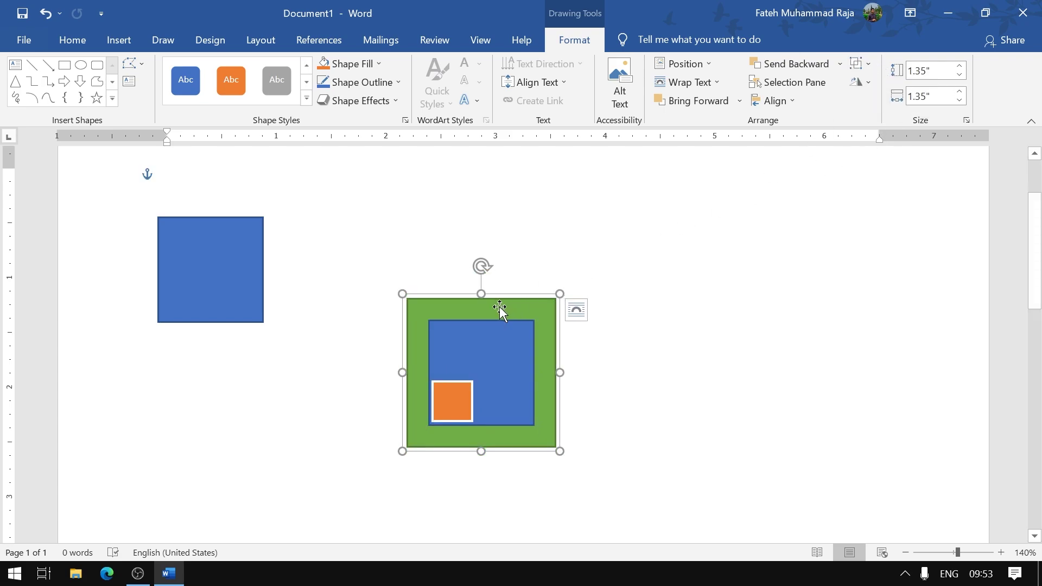
# - Try rotating the nested-squares group clockwise, then undo the rotation
pyautogui.click(876, 81)
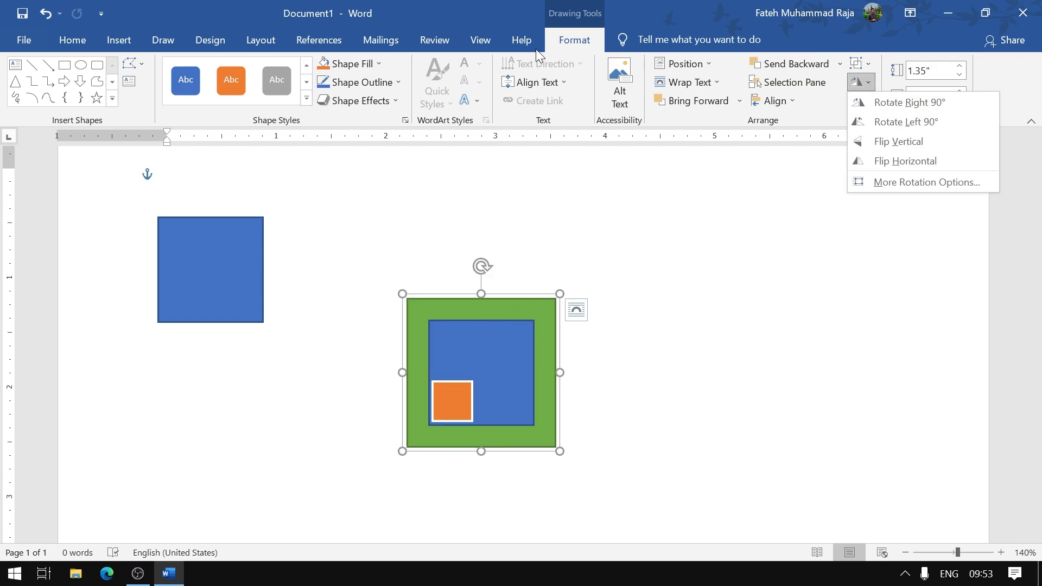
pyautogui.click(664, 3)
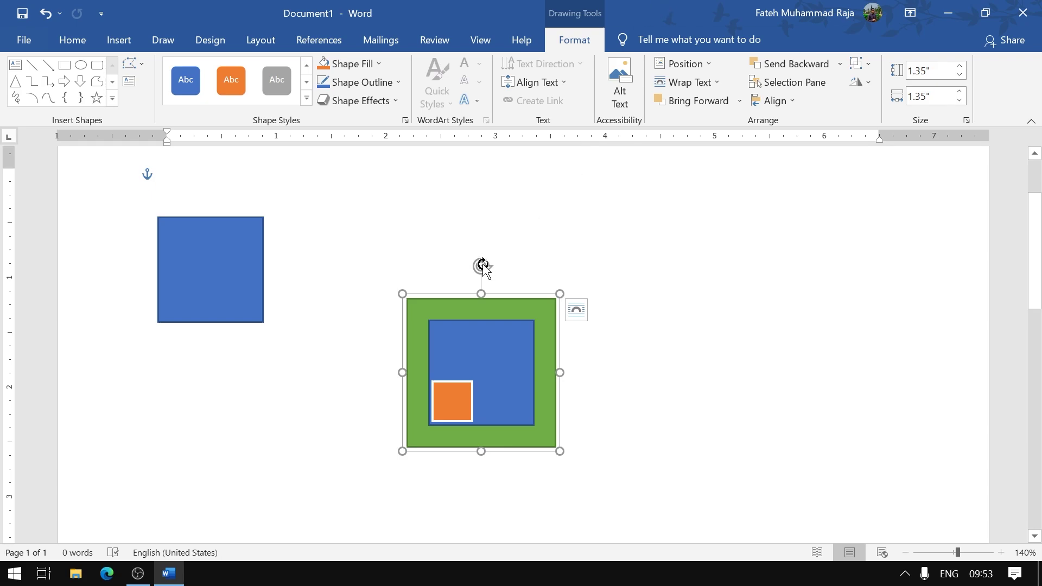
pyautogui.moveTo(483, 266)
pyautogui.mouseDown()
pyautogui.moveTo(546, 495)
pyautogui.moveTo(529, 277)
pyautogui.mouseUp()
pyautogui.hotkey('ctrl', 'z')
pyautogui.click(868, 84)
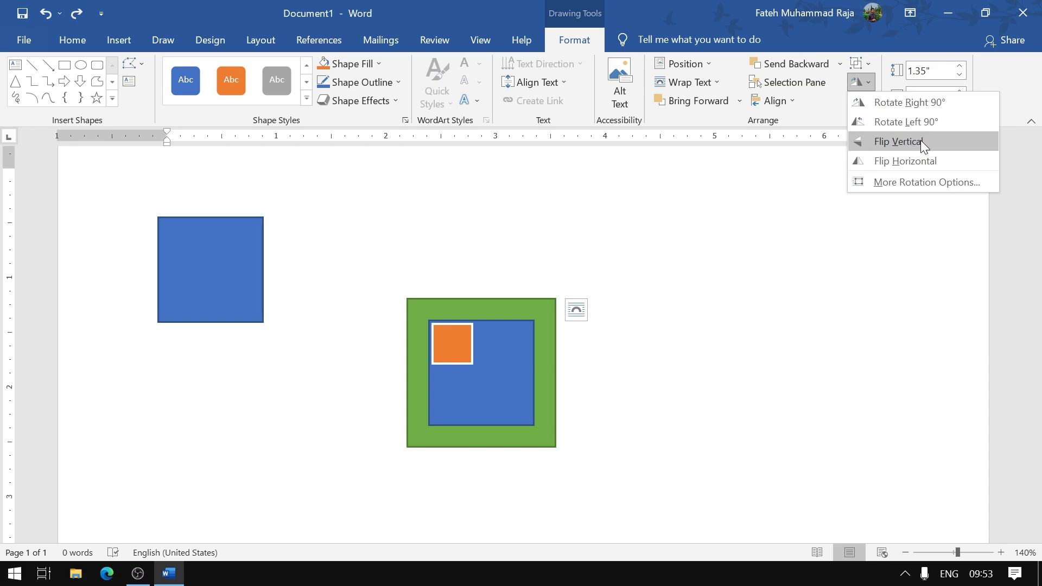
pyautogui.click(732, 7)
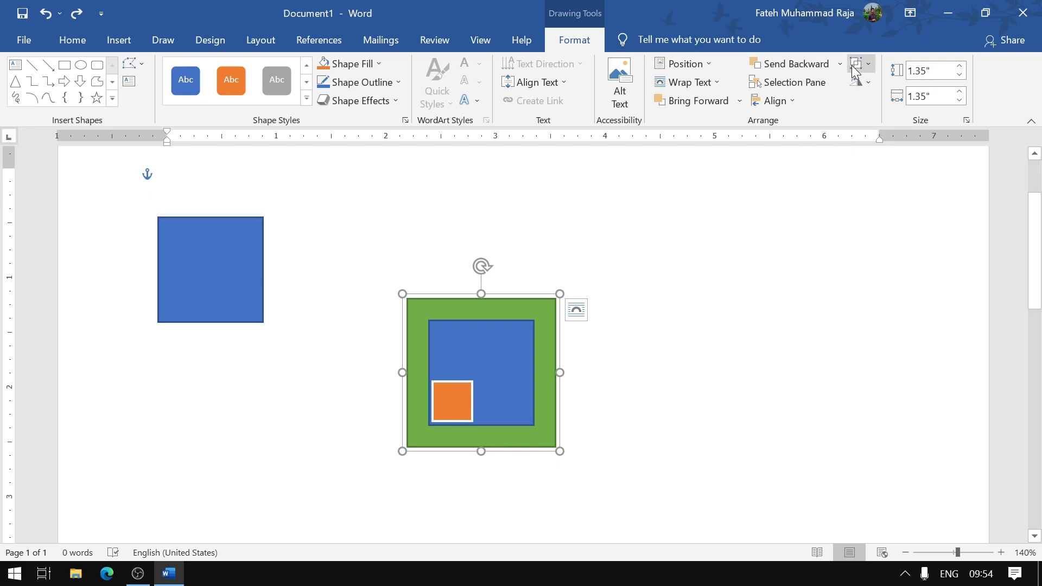
# - Flip the group horizontally, then vertically, putting the orange square top-right
pyautogui.click(868, 82)
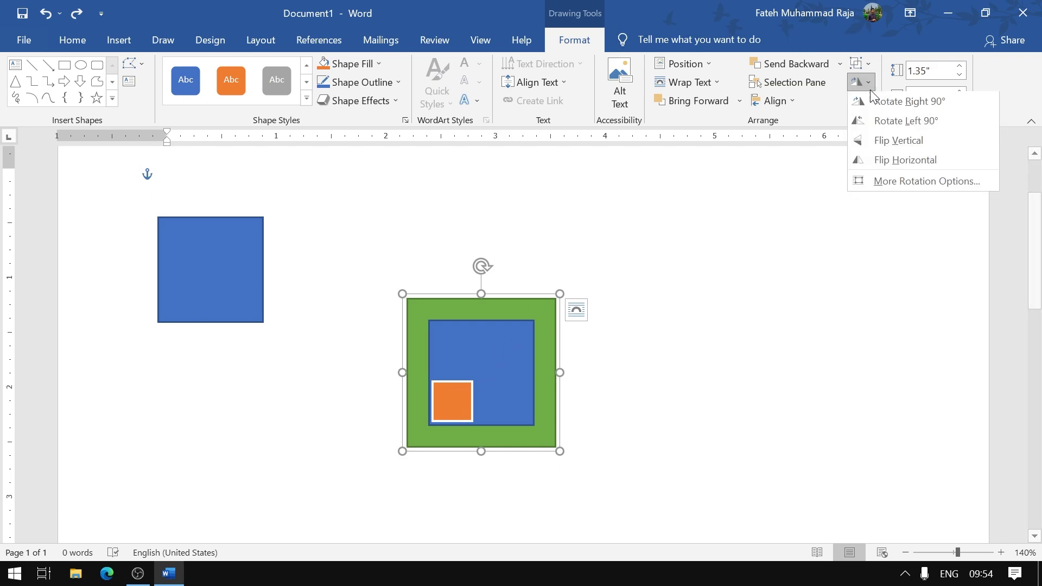
pyautogui.click(900, 159)
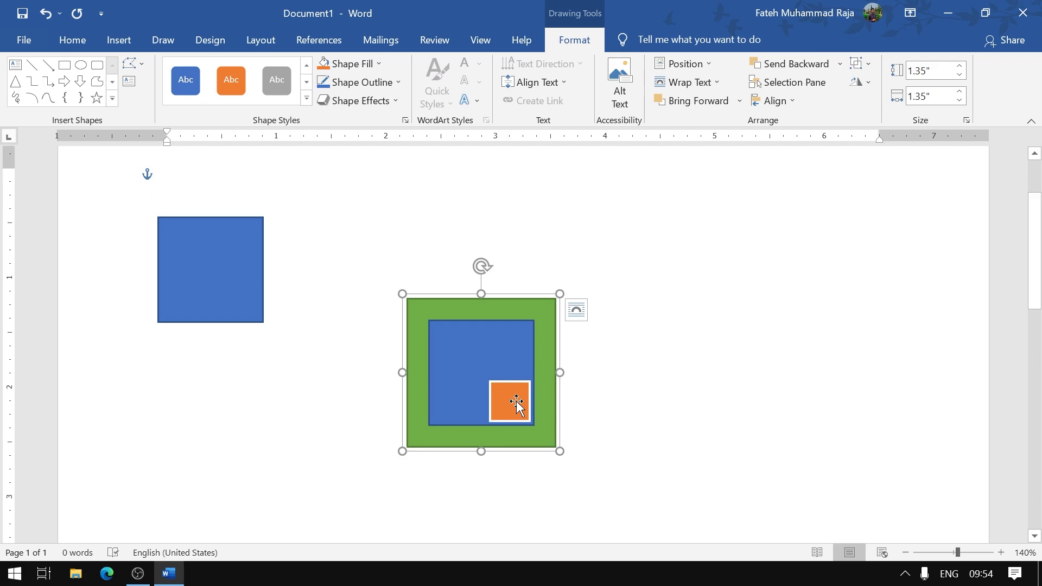
pyautogui.click(869, 85)
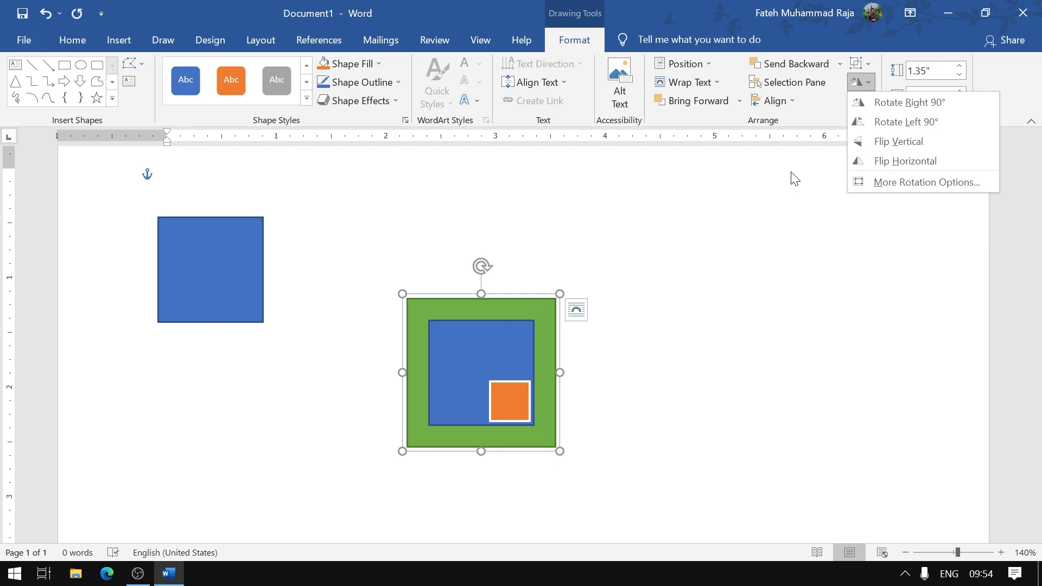
pyautogui.click(866, 145)
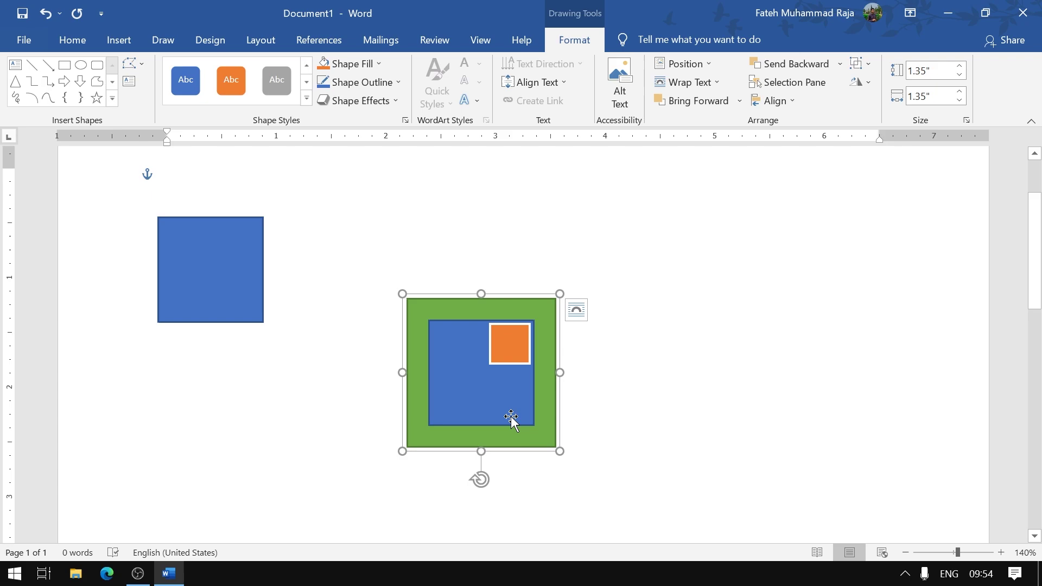
pyautogui.click(866, 83)
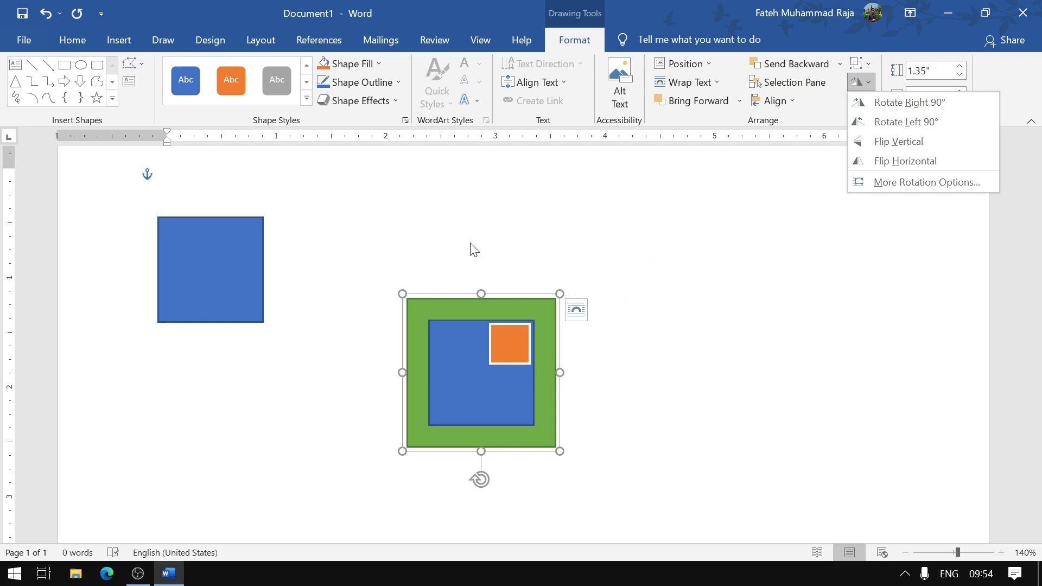
pyautogui.click(207, 268)
# - Move the lone blue square right of the green group and enlarge it from its corner
pyautogui.click(228, 287)
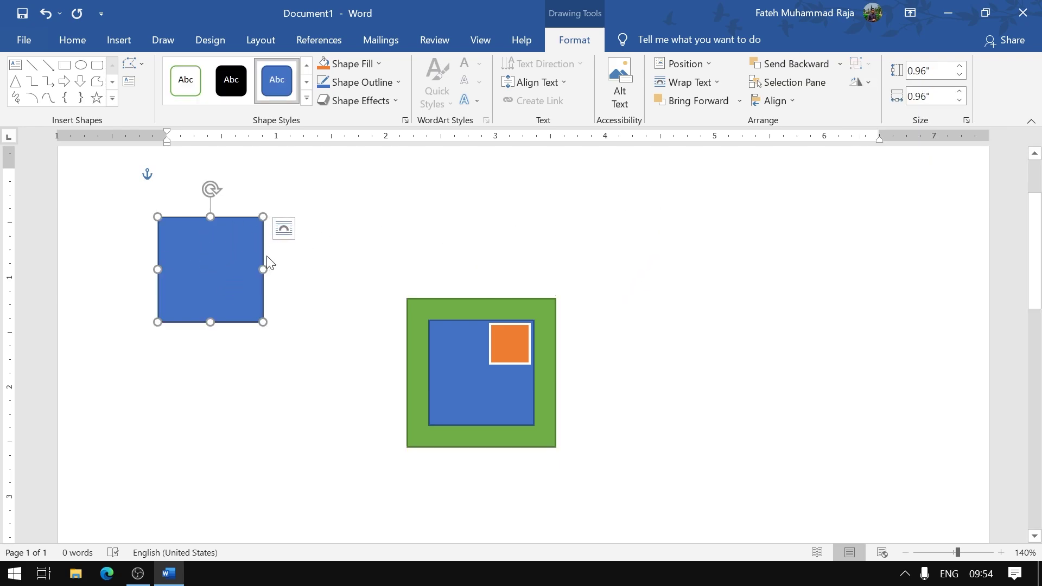
pyautogui.moveTo(234, 269); pyautogui.dragTo(675, 274)
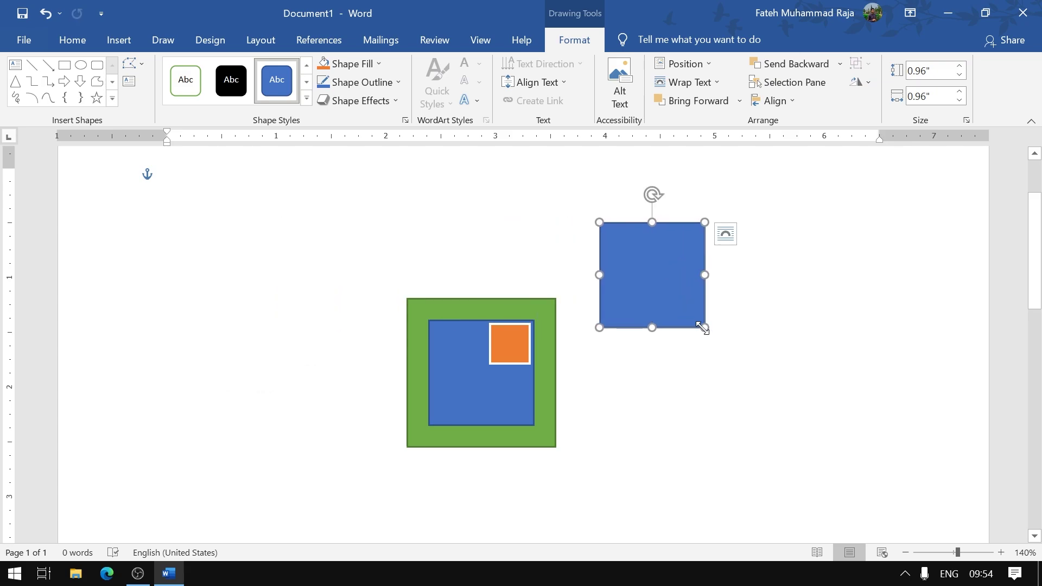
pyautogui.moveTo(705, 275); pyautogui.dragTo(727, 276)
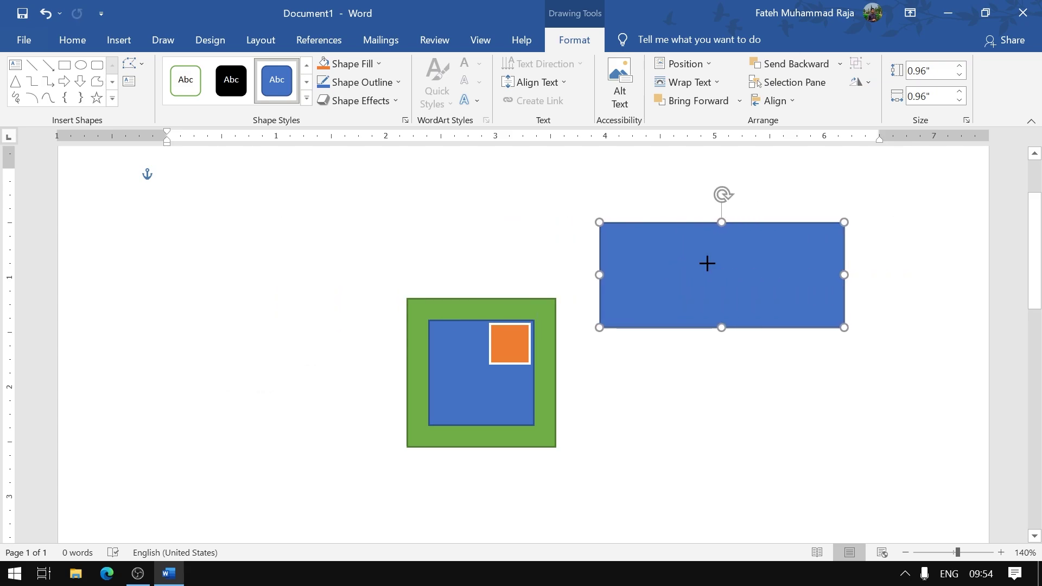
pyautogui.hotkey('ctrl', 'z')
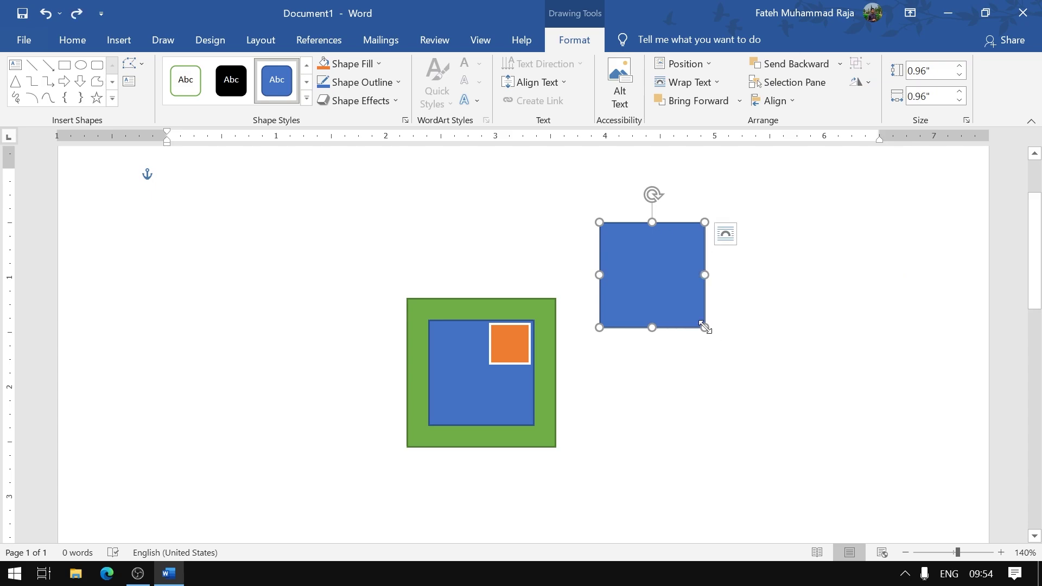
pyautogui.moveTo(705, 327)
pyautogui.mouseDown()
pyautogui.moveTo(784, 413)
pyautogui.moveTo(782, 378)
pyautogui.mouseUp()
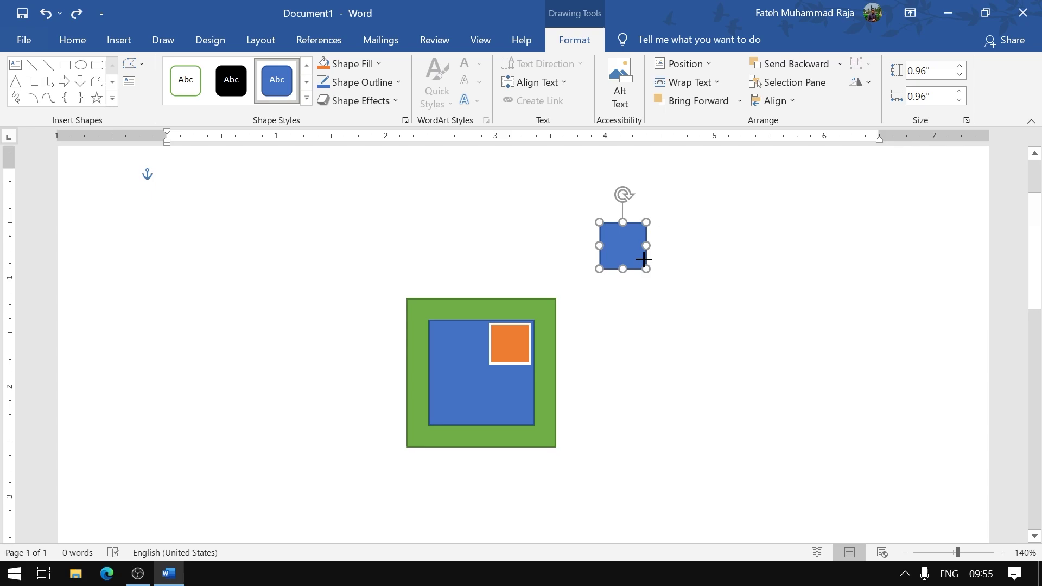
pyautogui.hotkey('ctrl', 'y')
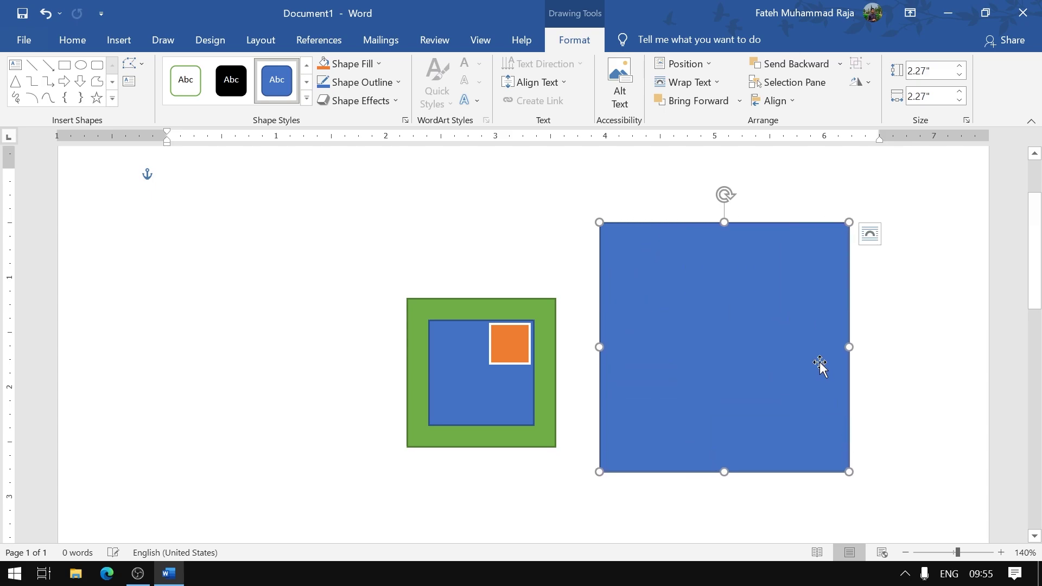
# - Step the shape's height and width up toward 3 inches, then undo the last change
pyautogui.click(960, 67)
pyautogui.click(960, 66)
pyautogui.click(960, 66)
pyautogui.click(960, 66)
pyautogui.click(960, 66)
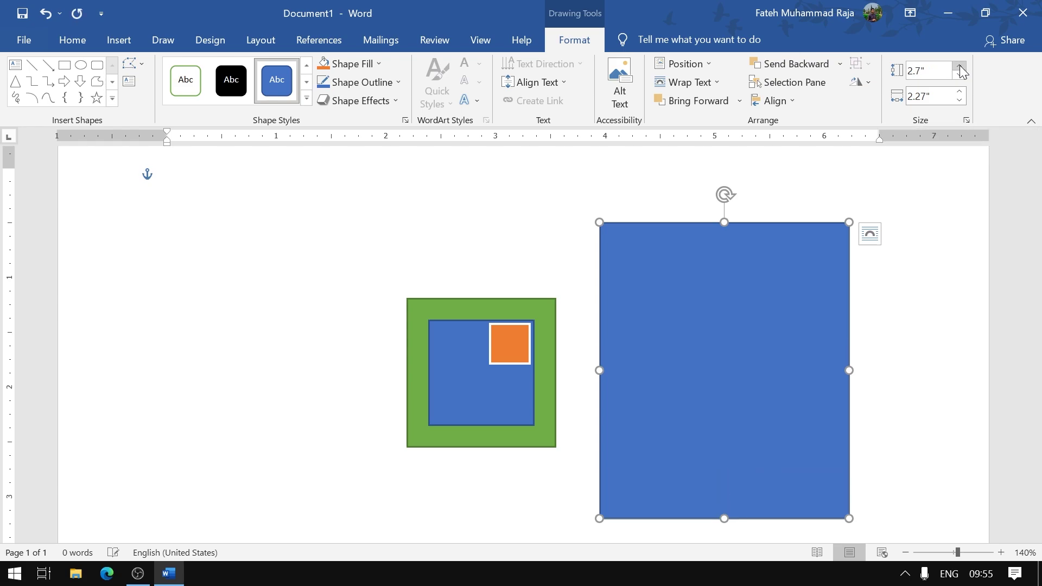
pyautogui.click(960, 67)
pyautogui.click(960, 66)
pyautogui.click(960, 66)
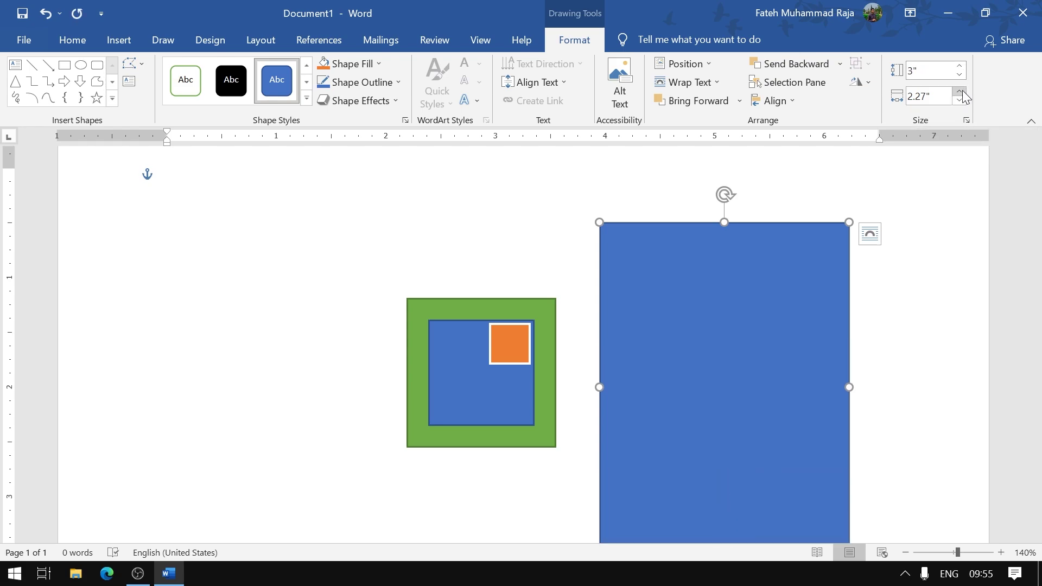
pyautogui.click(961, 92)
pyautogui.click(961, 92)
pyautogui.click(960, 93)
pyautogui.click(960, 92)
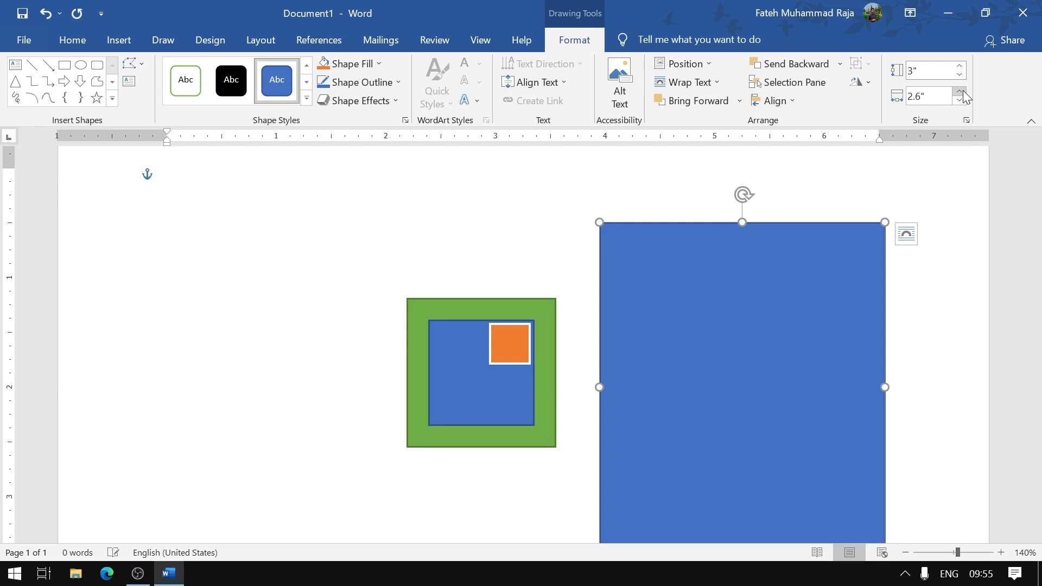
pyautogui.click(960, 93)
pyautogui.click(960, 92)
pyautogui.click(960, 93)
pyautogui.click(960, 92)
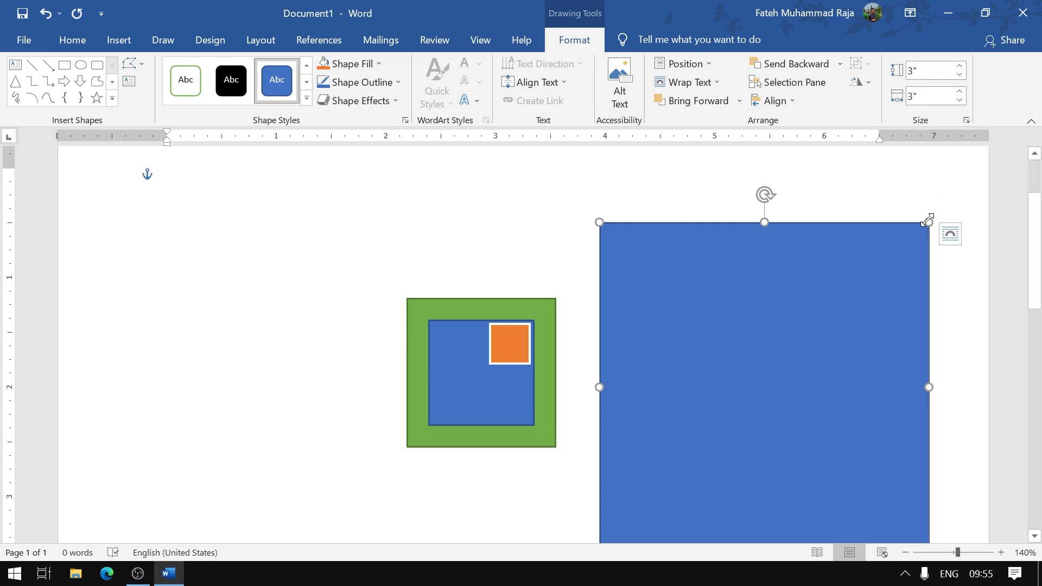
pyautogui.hotkey('ctrl', 'z')
# - Shrink the shape to a 1.83-inch square and place it beside the green group, further right
pyautogui.moveTo(929, 222); pyautogui.dragTo(802, 351)
pyautogui.moveTo(689, 500); pyautogui.dragTo(687, 382)
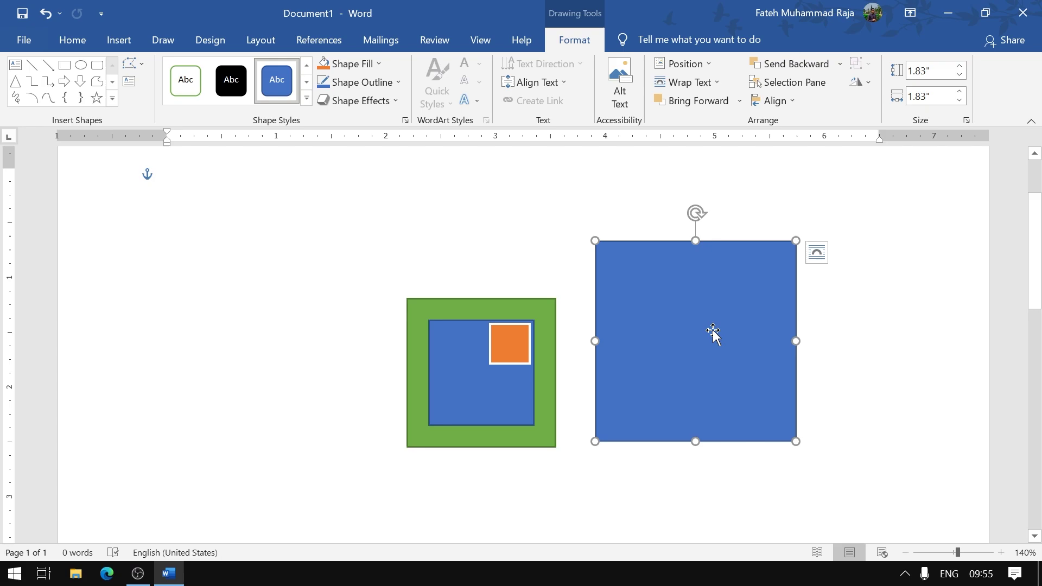
pyautogui.moveTo(689, 321); pyautogui.dragTo(766, 311)
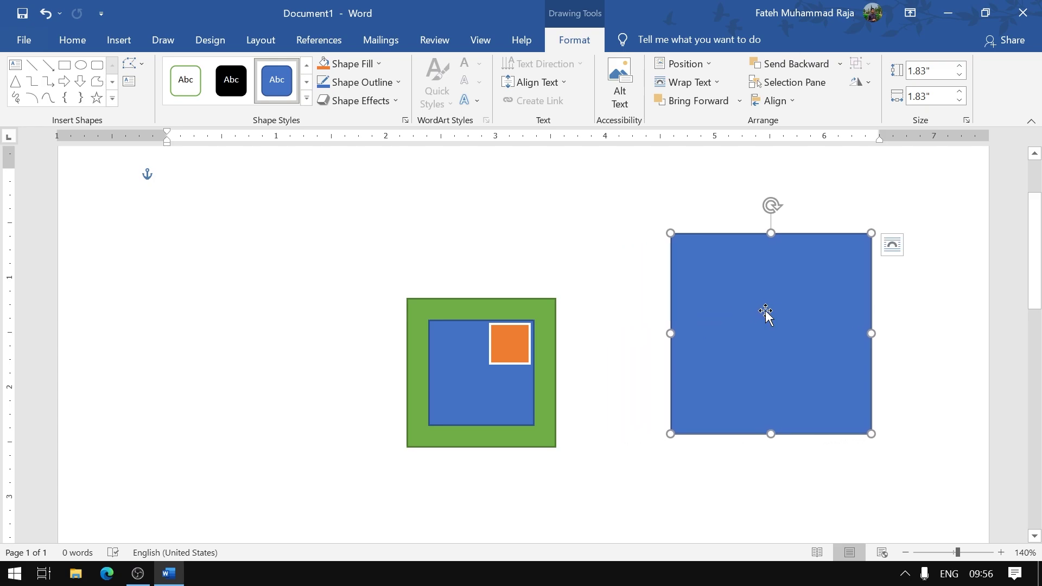
# - Type 'Computer' in the blue square and raise its font size to 22 pt
pyautogui.write('Com')
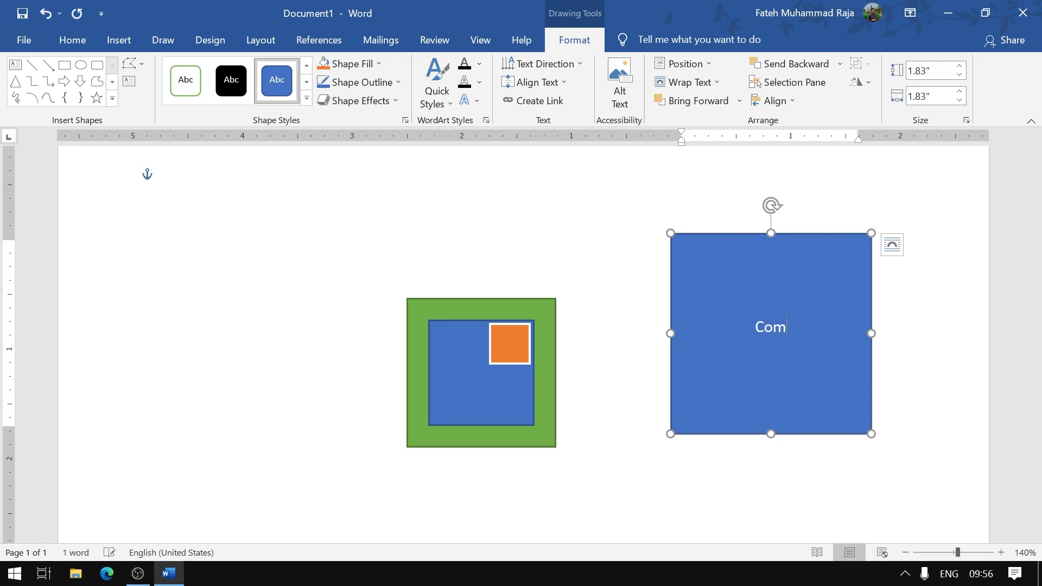
pyautogui.write('puter')
pyautogui.hotkey('ctrl', 'a')
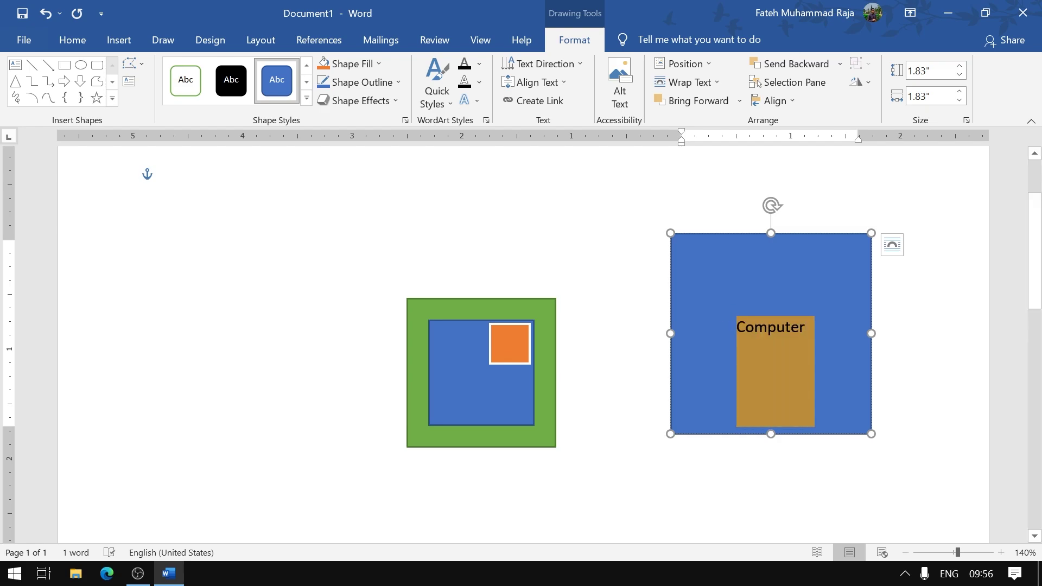
pyautogui.click(64, 50)
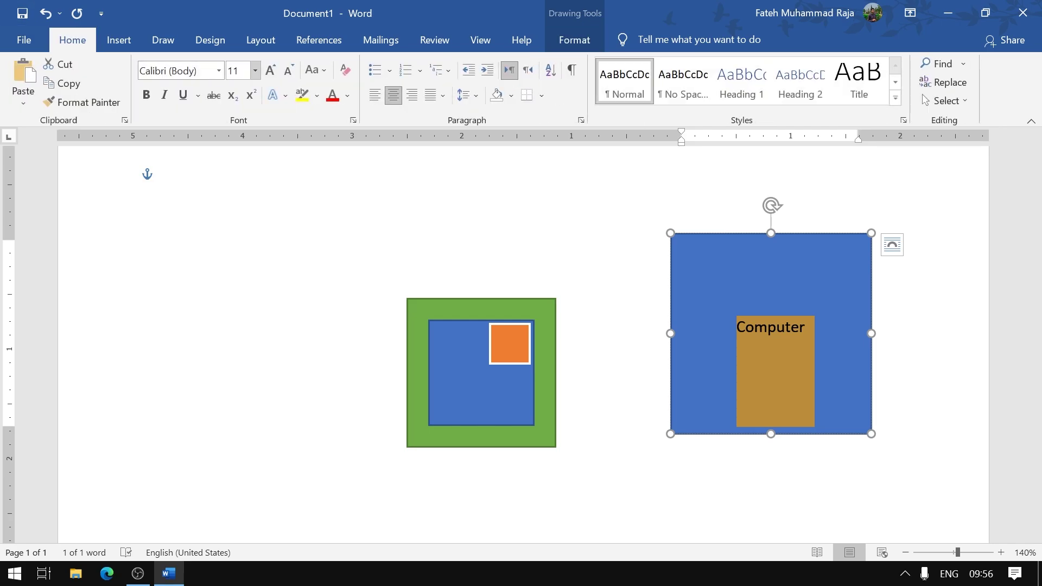
pyautogui.click(277, 73)
pyautogui.click(276, 74)
pyautogui.click(277, 74)
pyautogui.click(277, 73)
pyautogui.click(277, 73)
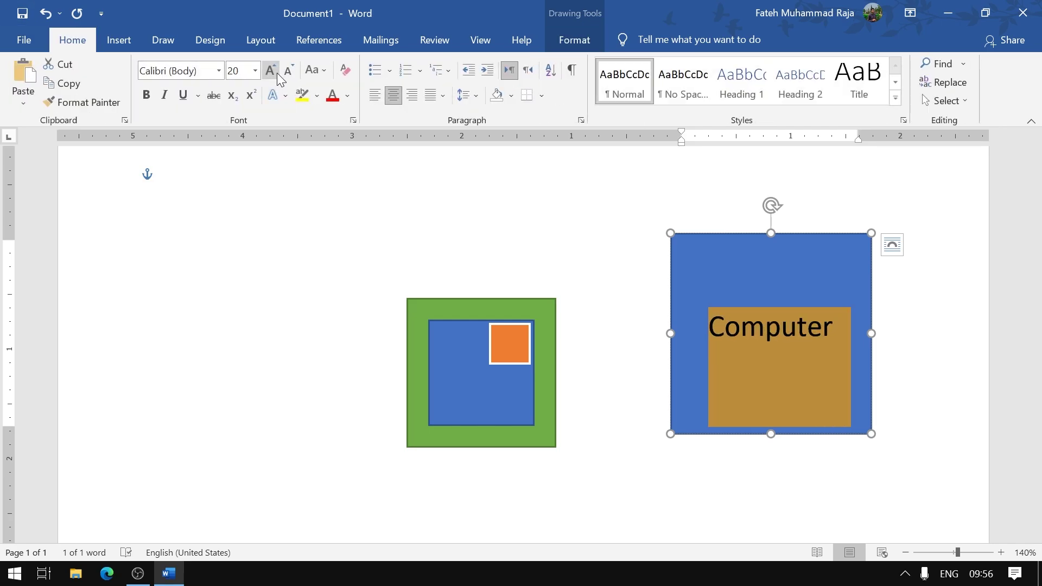
pyautogui.click(277, 73)
# - Make 'Computer' white, bold and set in Bahnschrift SemiCondensed
pyautogui.click(348, 96)
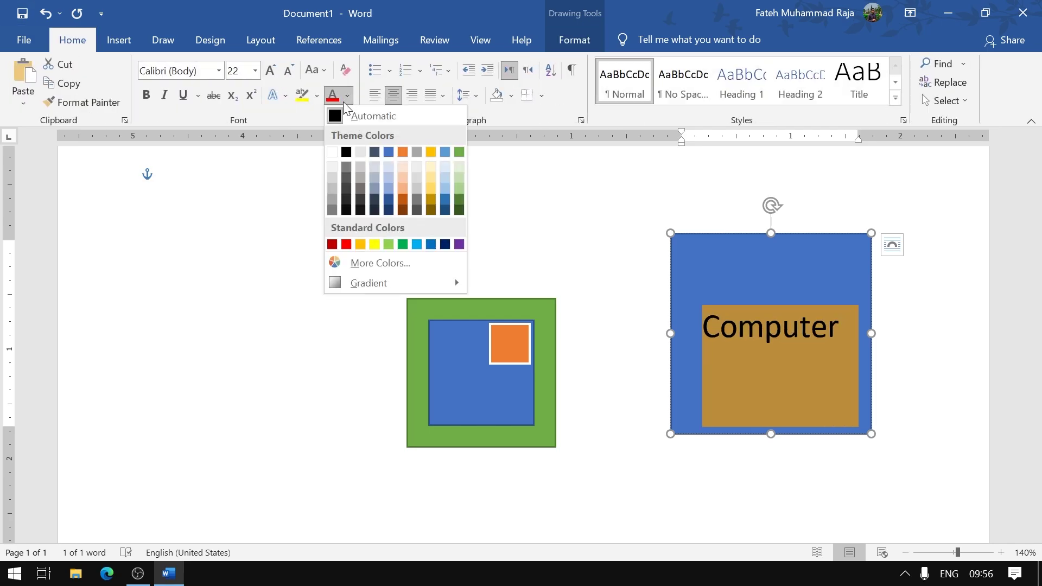
pyautogui.click(333, 153)
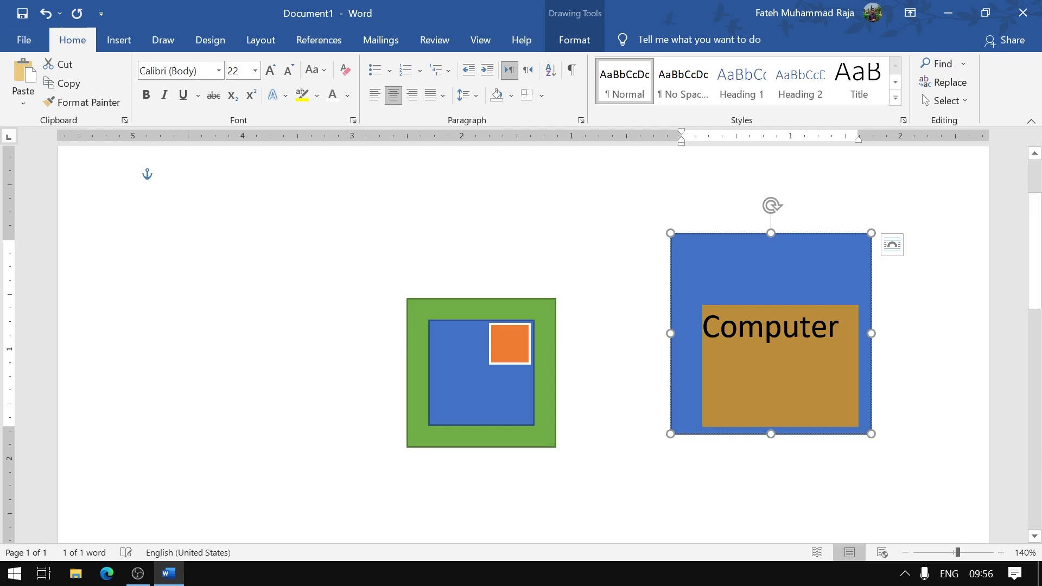
pyautogui.click(146, 95)
pyautogui.click(219, 73)
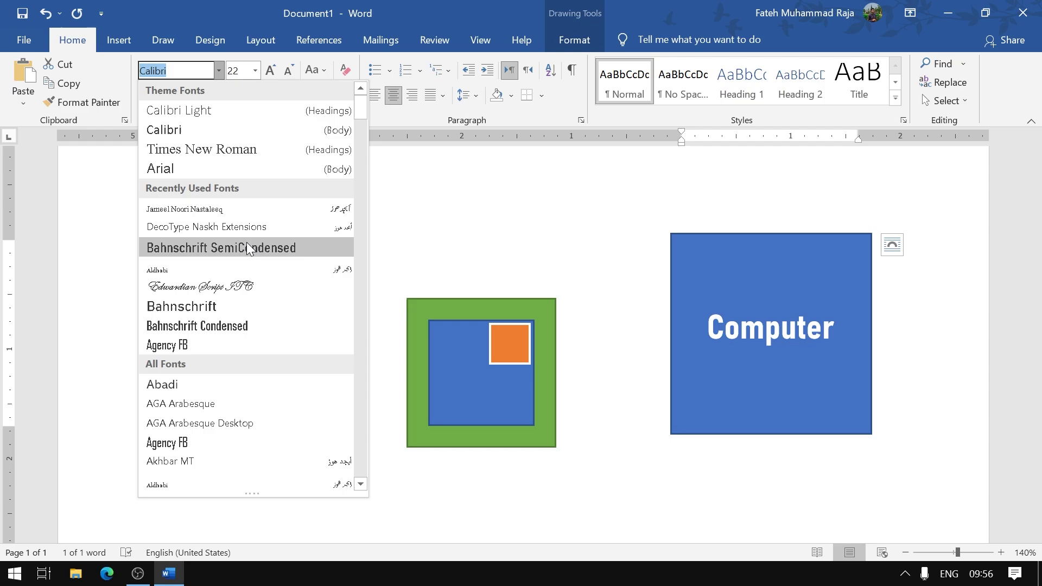
pyautogui.click(247, 249)
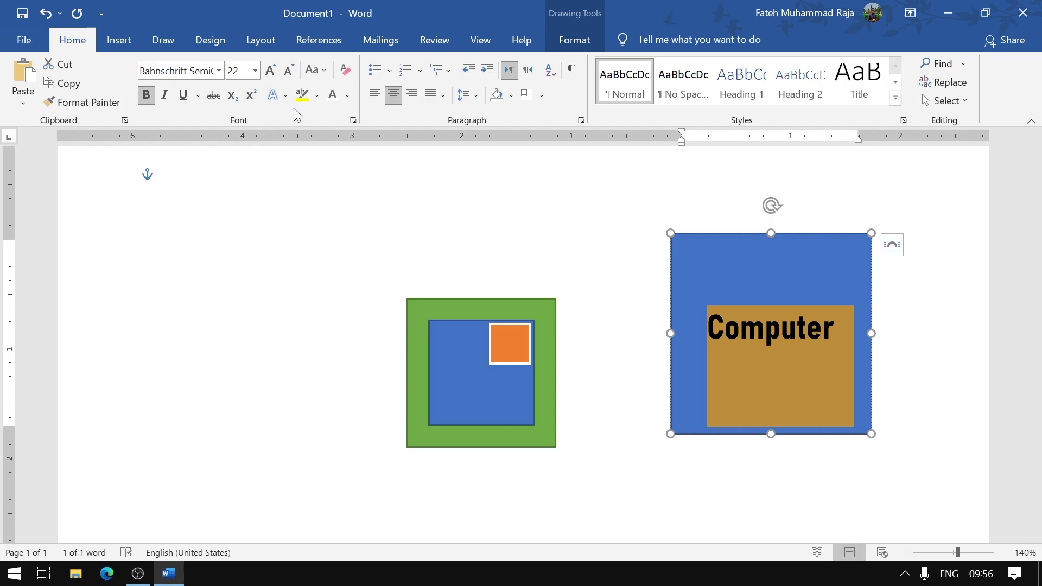
pyautogui.click(572, 41)
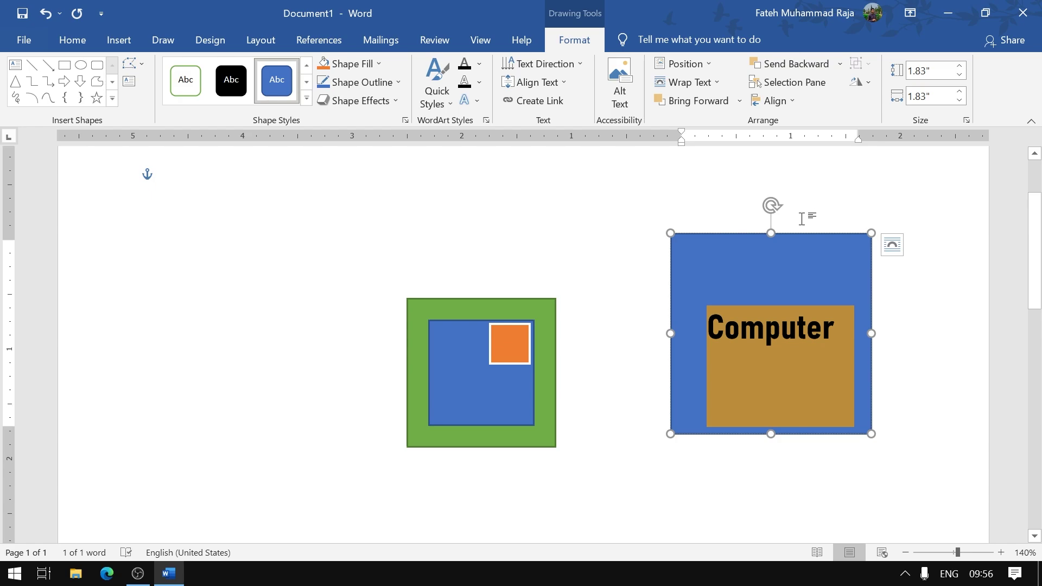
# - Select the word 'Computer' in the blue square and delete it
pyautogui.hotkey('ctrl', 'z')
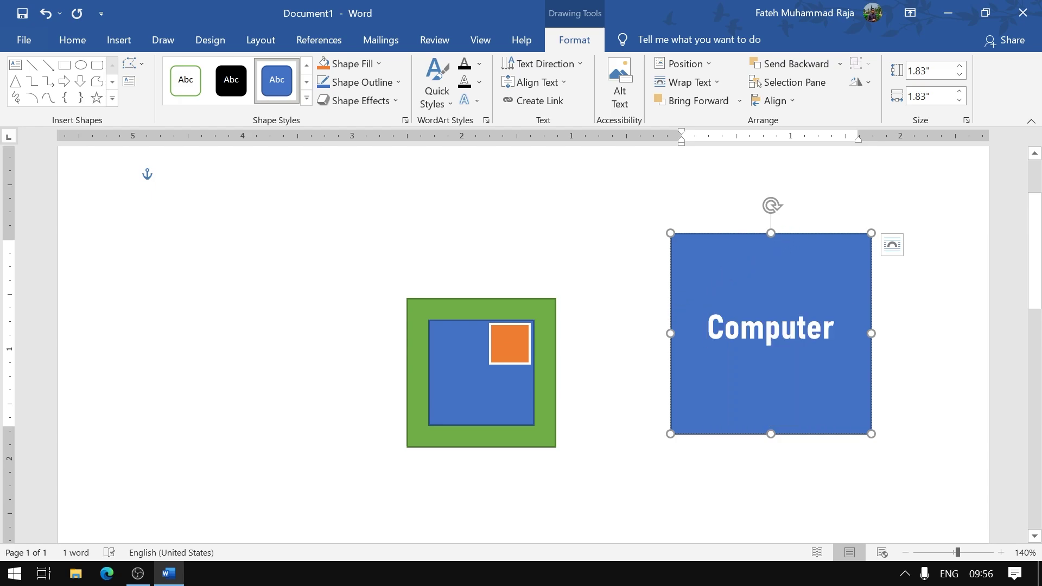
pyautogui.hotkey('ctrl', 'a')
pyautogui.press('Delete')
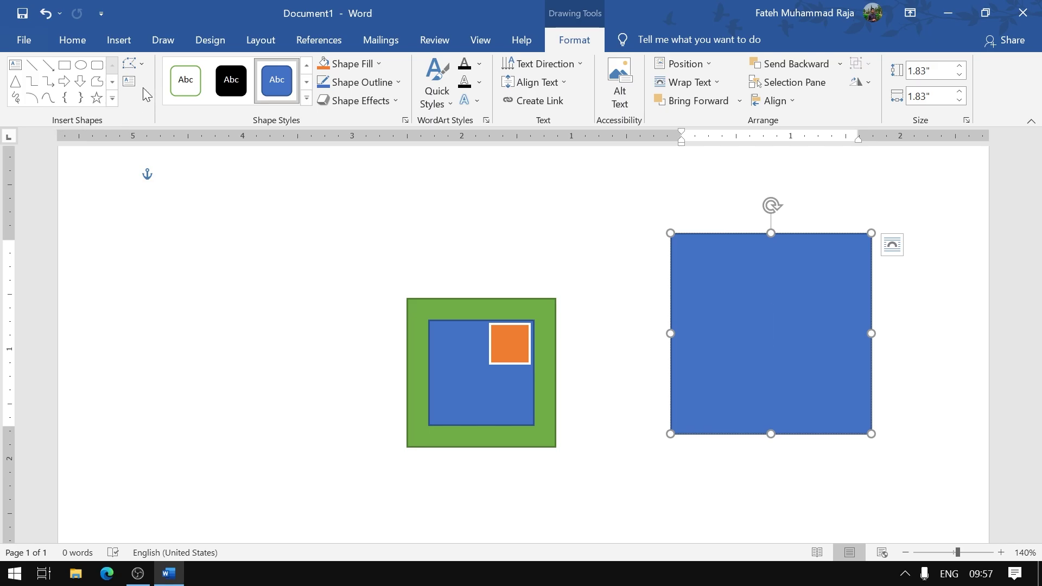
# - Draw an Arrow: Pentagon shape above the nested squares
pyautogui.click(112, 98)
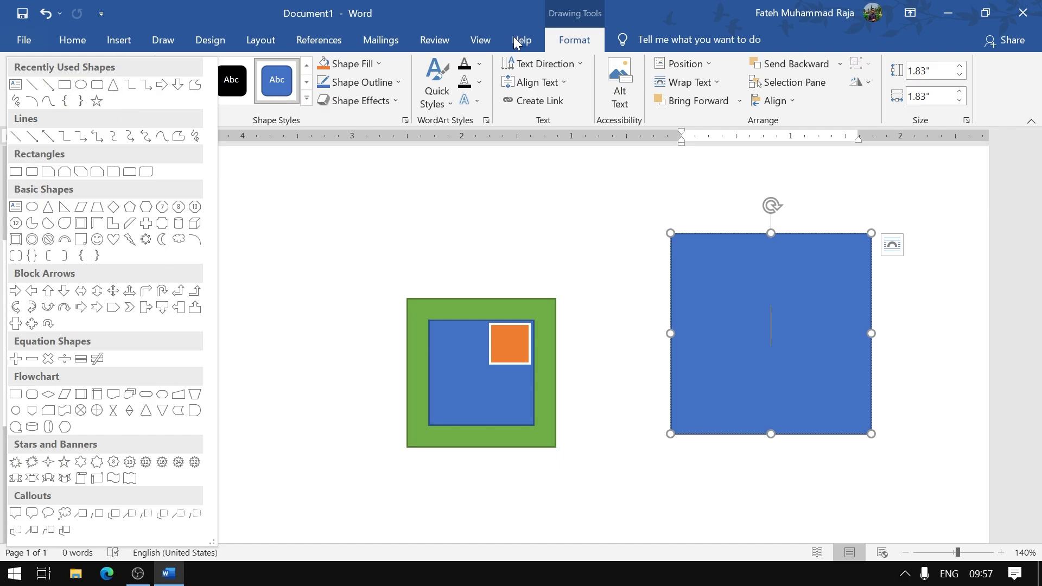
pyautogui.click(585, 37)
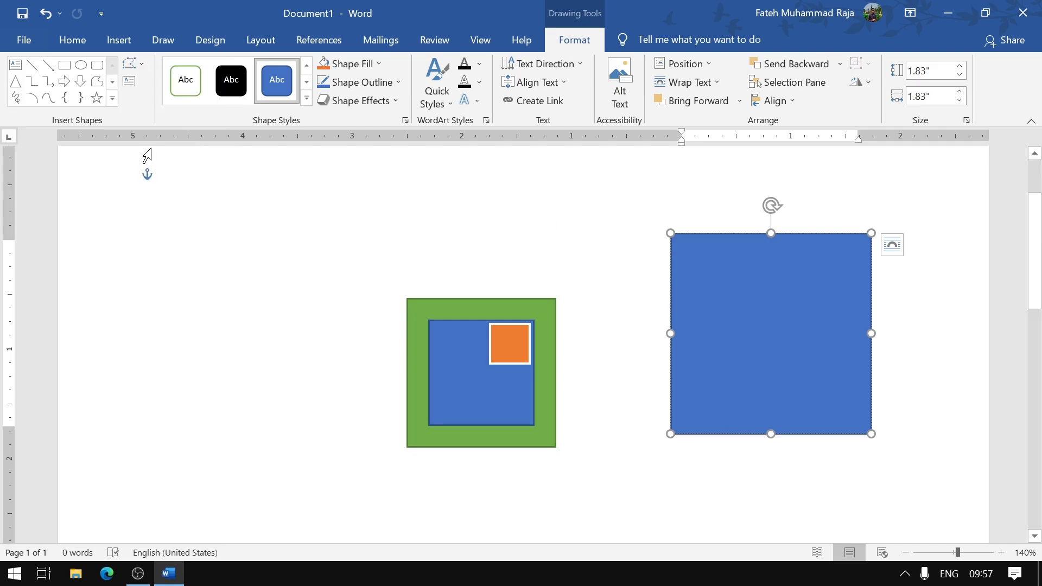
pyautogui.click(113, 98)
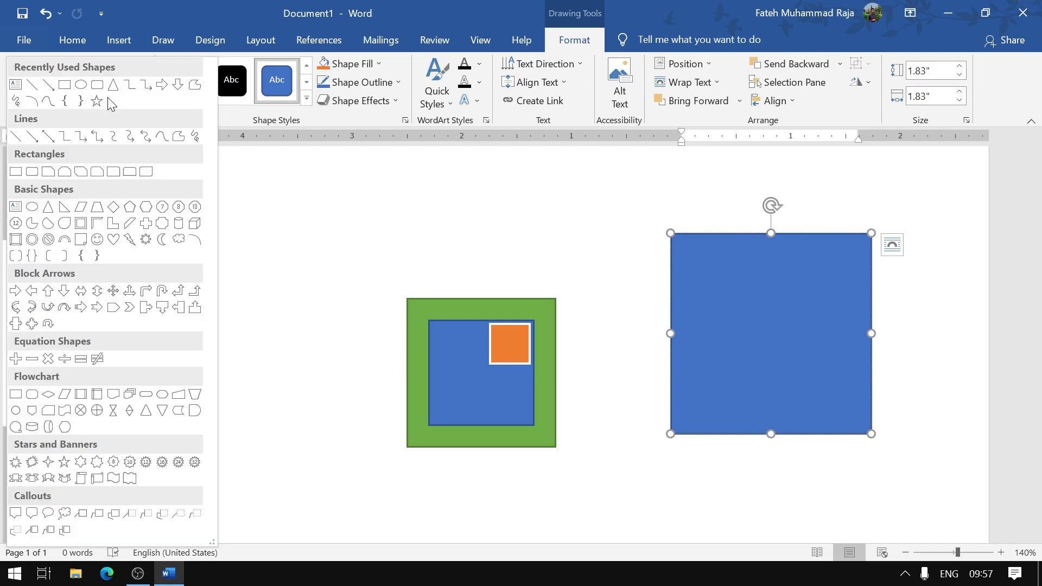
pyautogui.click(113, 307)
pyautogui.moveTo(321, 184); pyautogui.dragTo(461, 262)
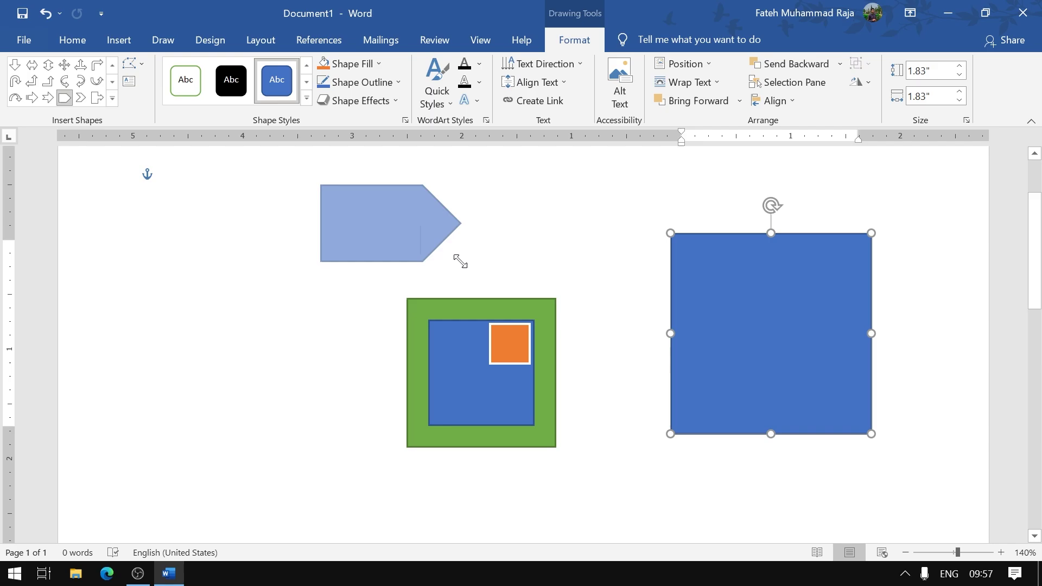
# - Draw a regular Pentagon below-left of the nested squares, then select the large blue square
pyautogui.click(113, 98)
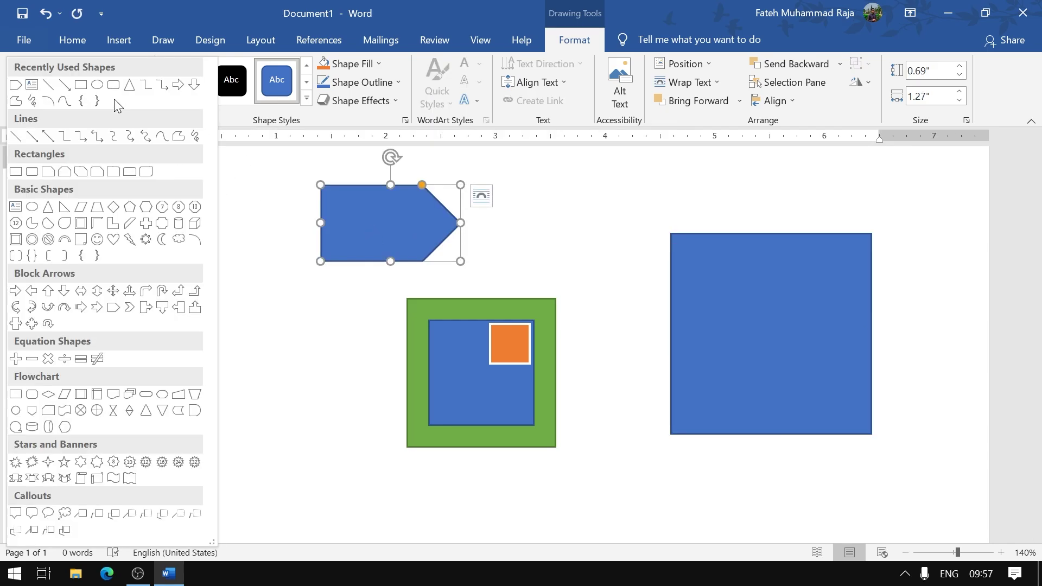
pyautogui.click(129, 206)
pyautogui.moveTo(230, 331); pyautogui.dragTo(352, 461)
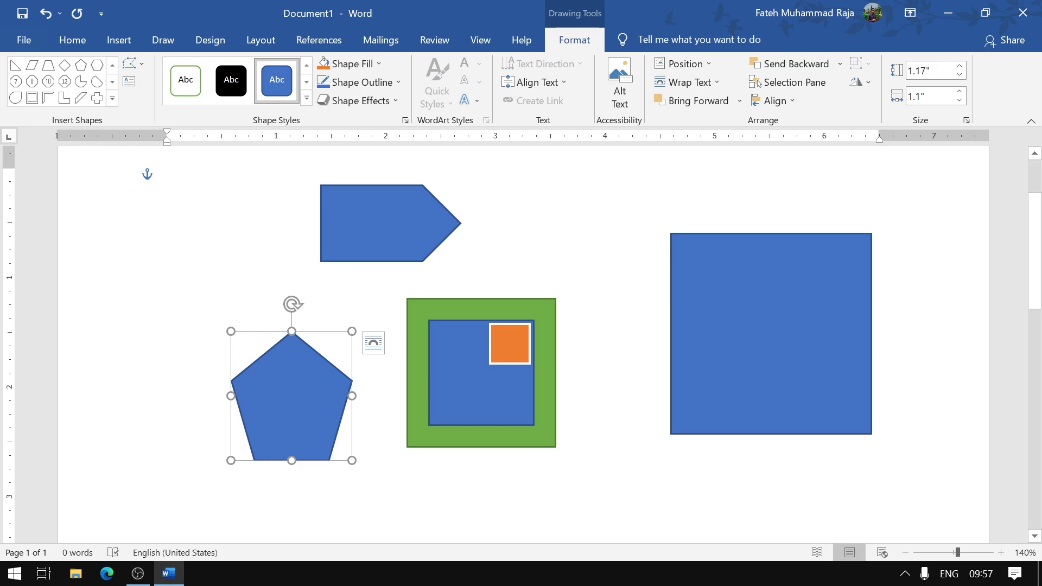
pyautogui.click(728, 284)
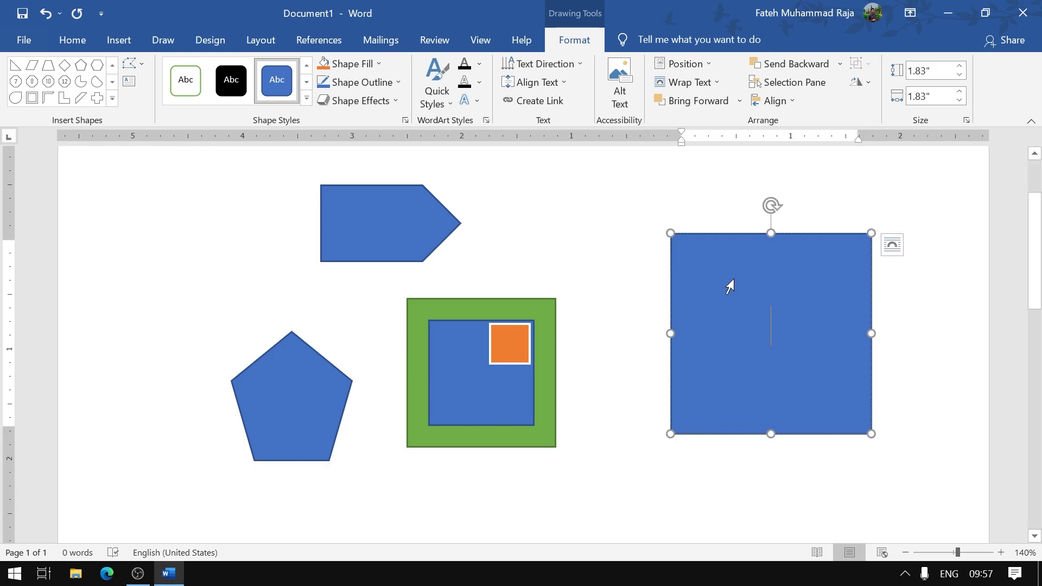
# - With Edit Points, pull the square's top-left vertex down and inward and bend its lower-left edge into an S-curve
pyautogui.click(142, 65)
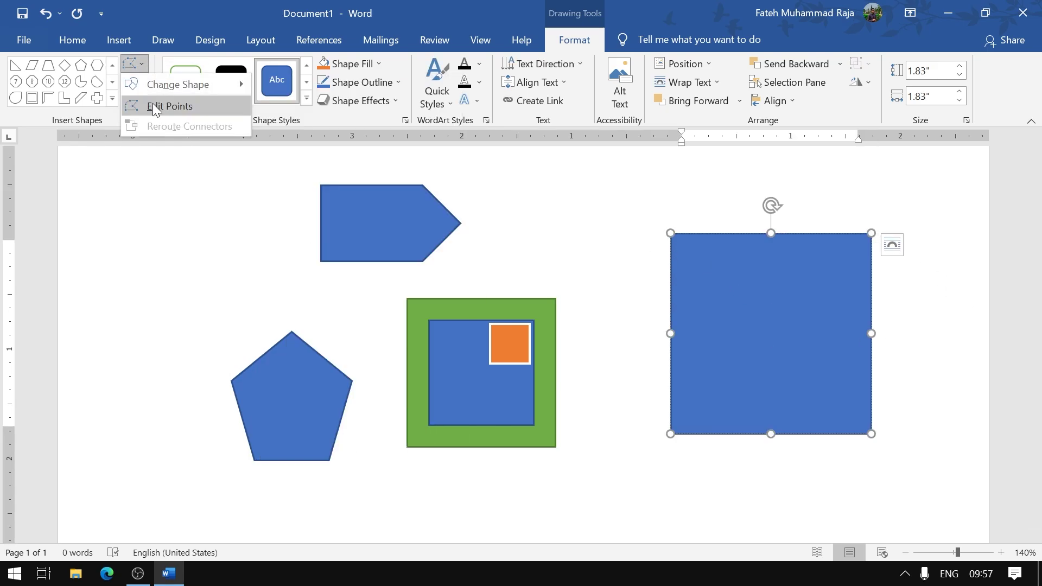
pyautogui.click(156, 109)
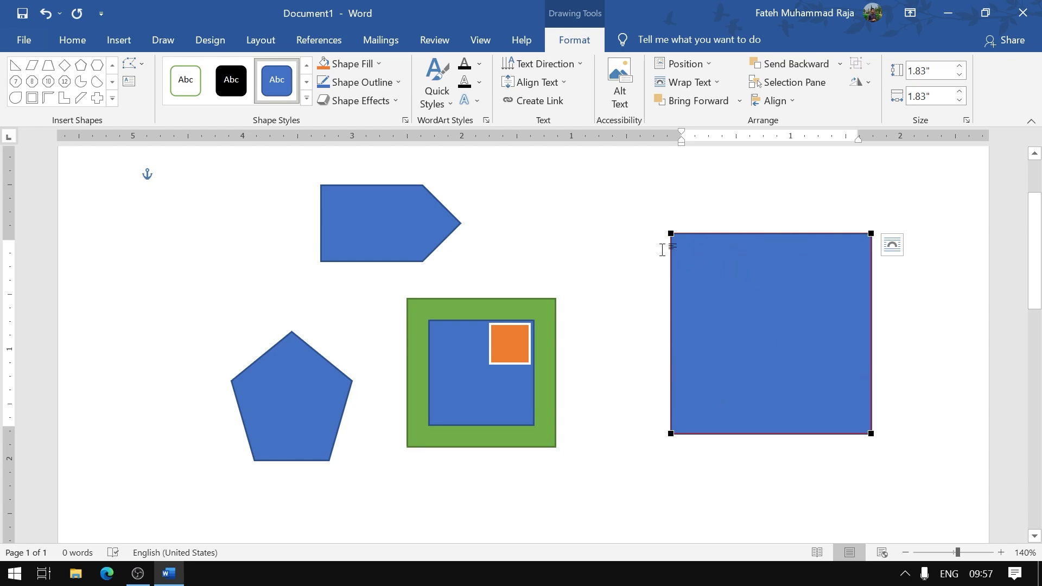
pyautogui.moveTo(670, 235)
pyautogui.mouseDown()
pyautogui.moveTo(754, 310)
pyautogui.moveTo(751, 259)
pyautogui.mouseUp()
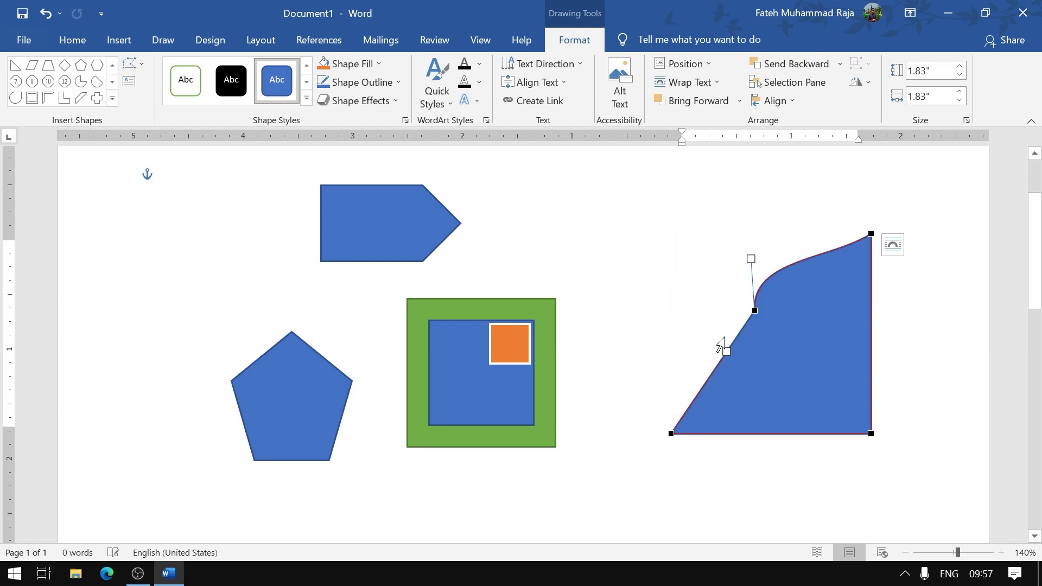
pyautogui.moveTo(727, 352)
pyautogui.mouseDown()
pyautogui.moveTo(705, 324)
pyautogui.moveTo(769, 328)
pyautogui.mouseUp()
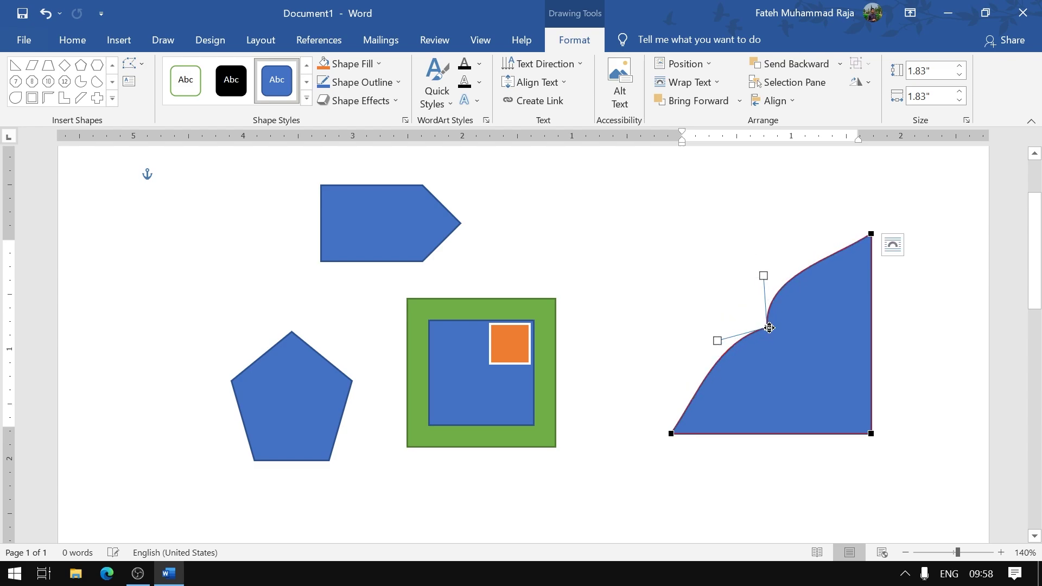
pyautogui.click(144, 68)
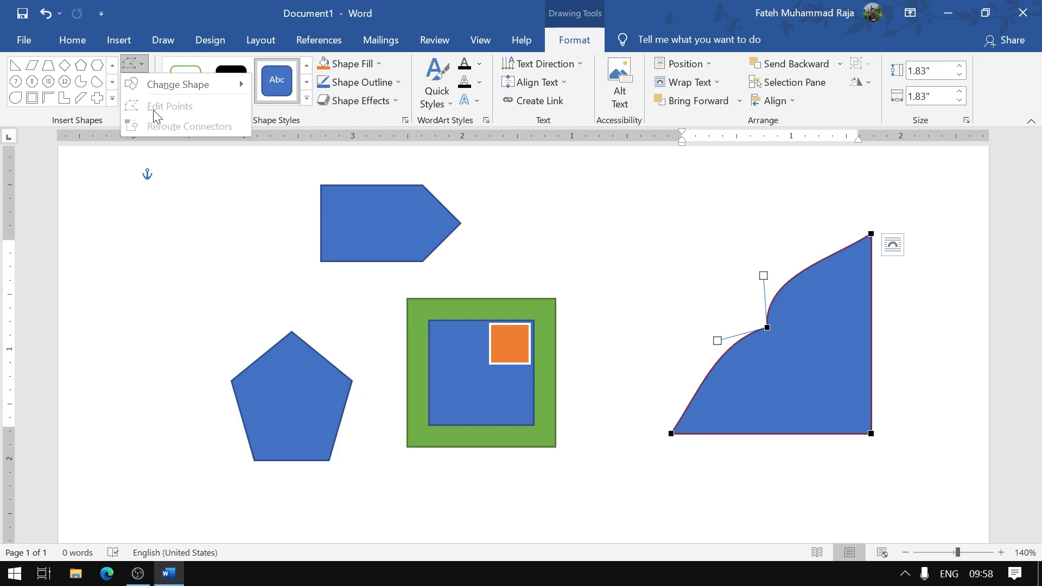
pyautogui.click(144, 62)
pyautogui.click(144, 63)
pyautogui.click(183, 17)
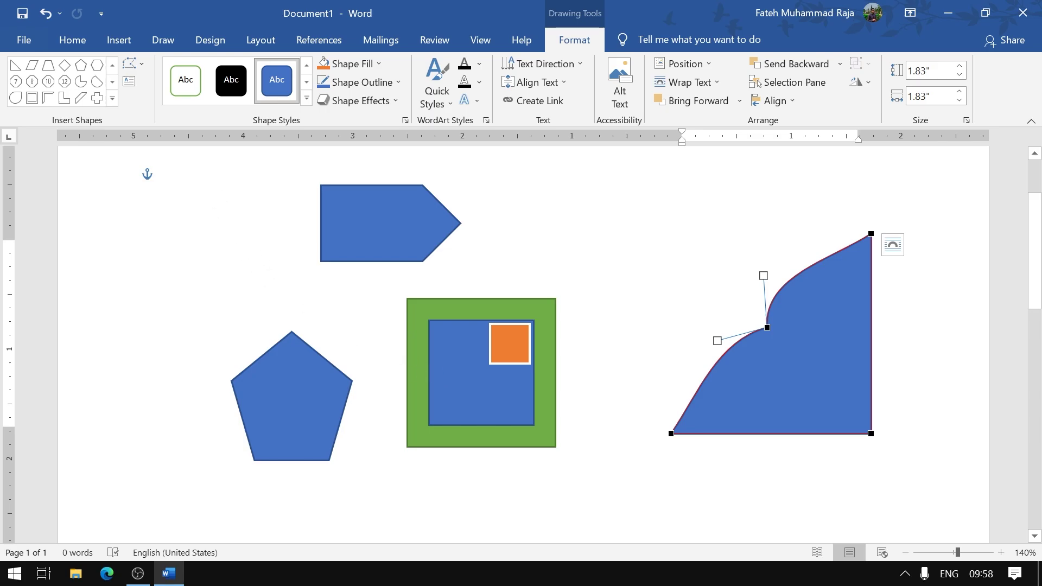
# - Draw a Hexagon at the top of the page, right of the pentagon arrow
pyautogui.click(129, 43)
pyautogui.click(235, 65)
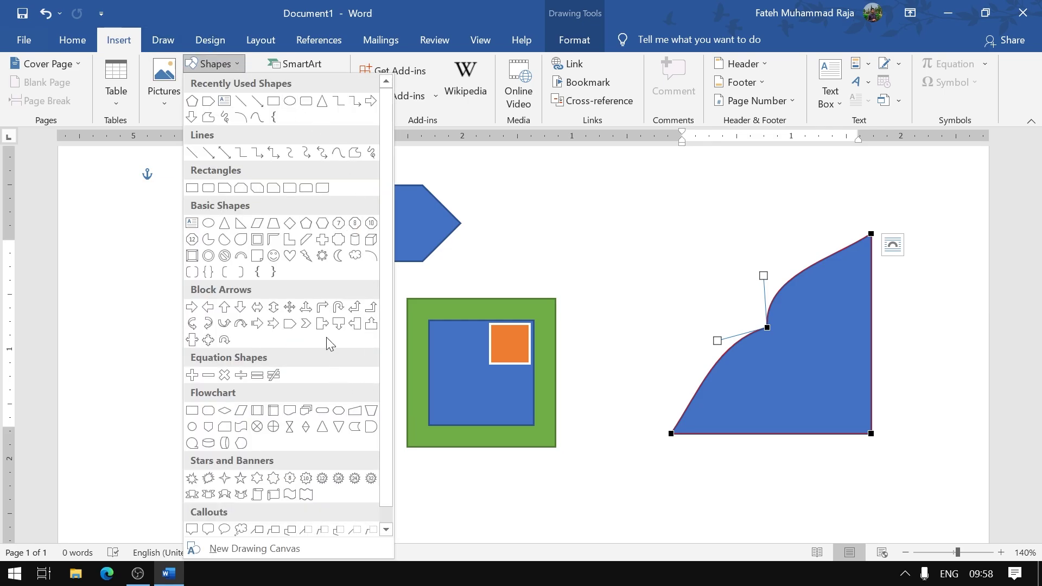
pyautogui.click(322, 225)
pyautogui.moveTo(536, 184); pyautogui.dragTo(633, 280)
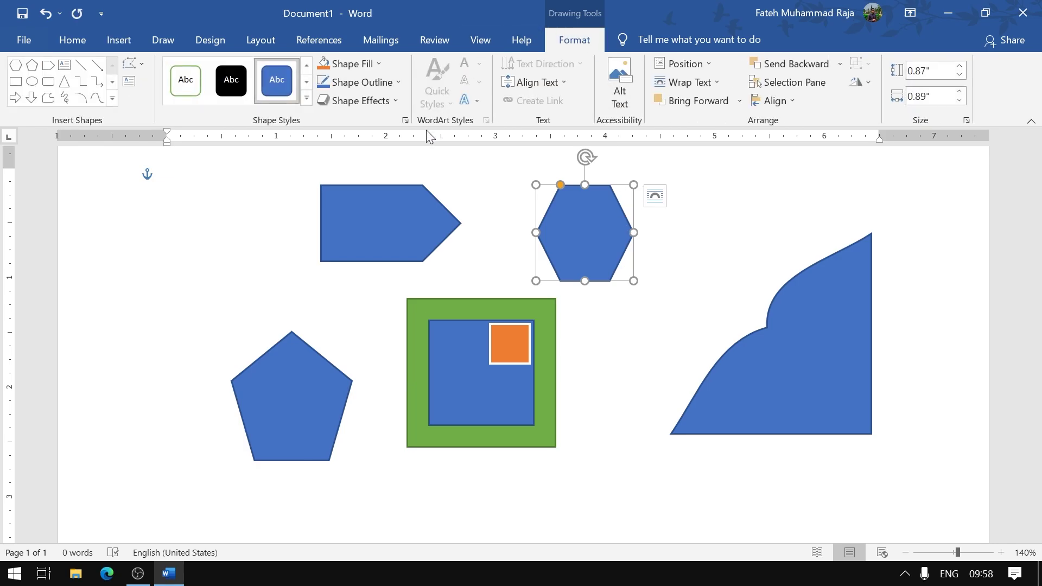
pyautogui.click(306, 98)
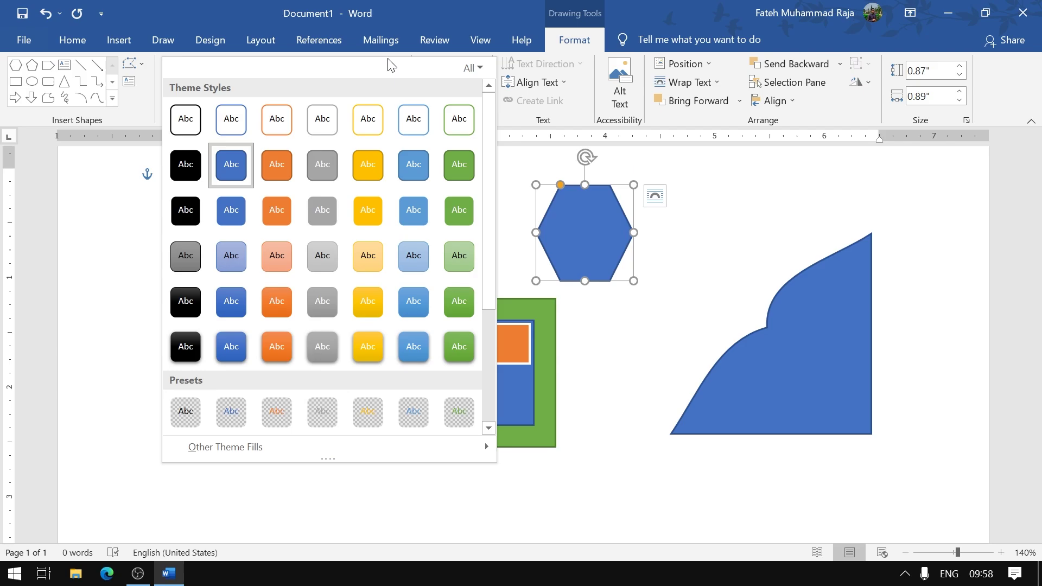
pyautogui.click(405, 11)
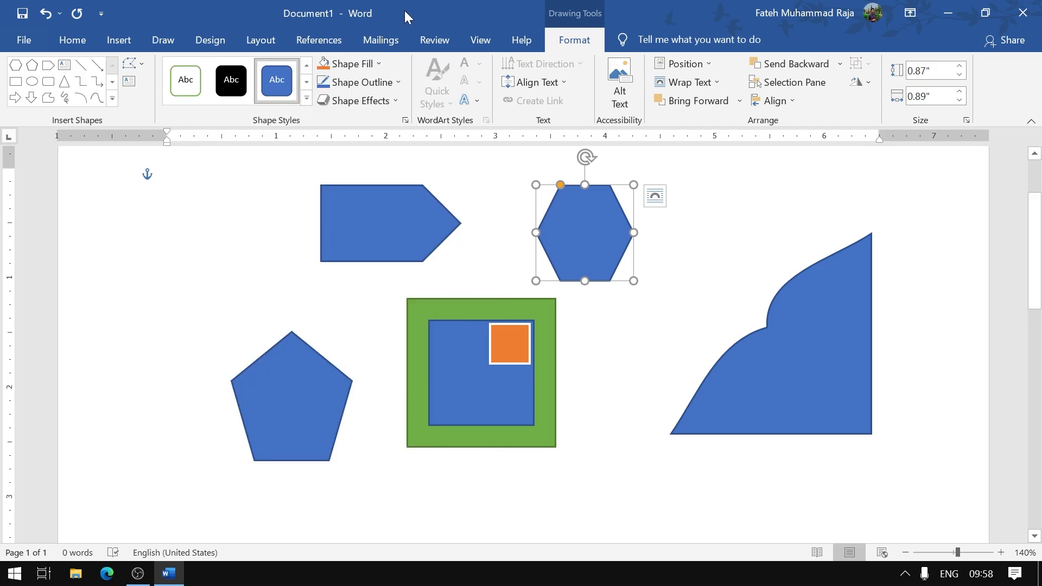
pyautogui.click(379, 63)
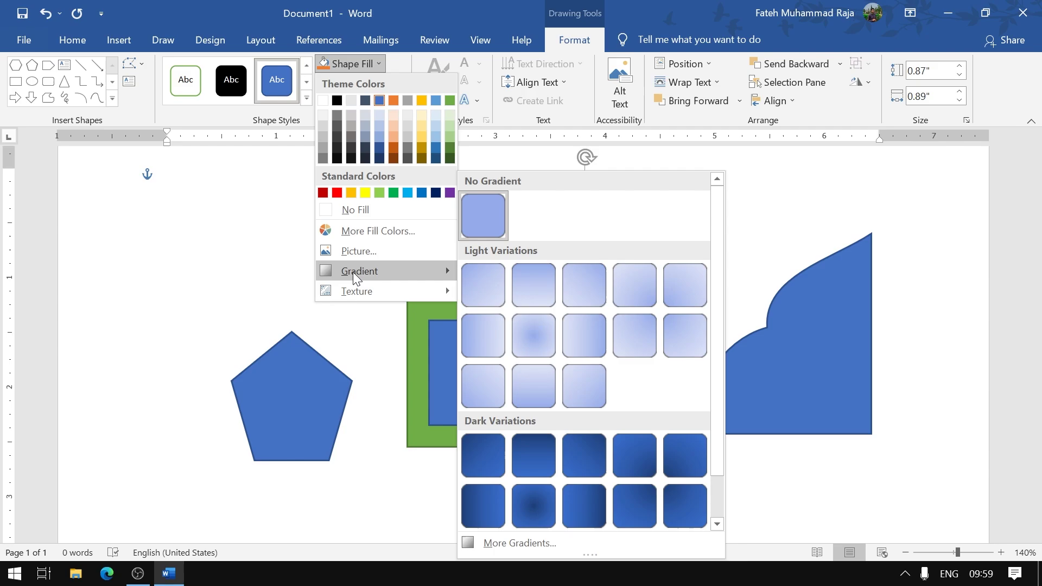
pyautogui.moveTo(359, 291)
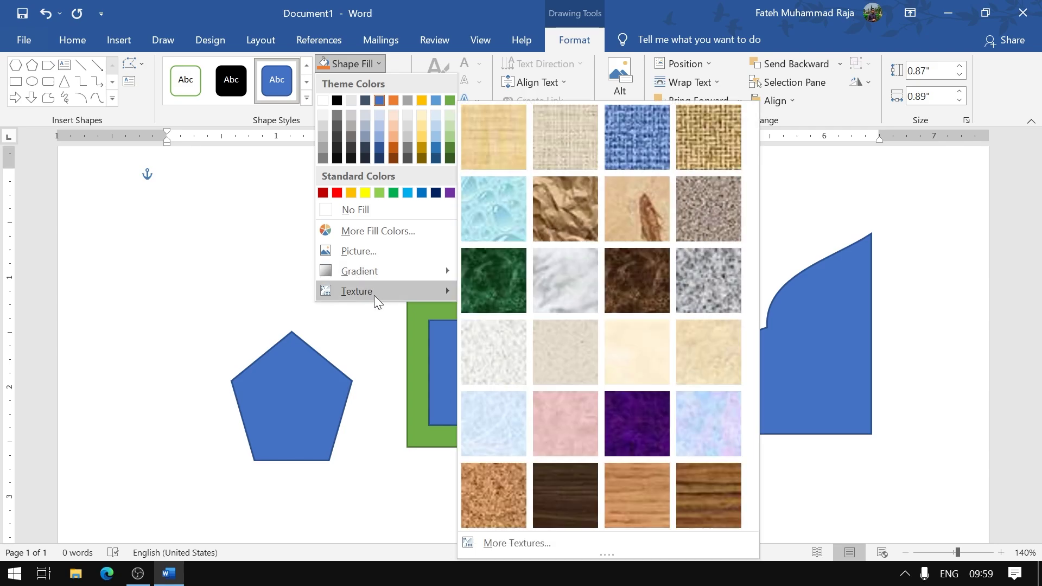
pyautogui.press('Escape')
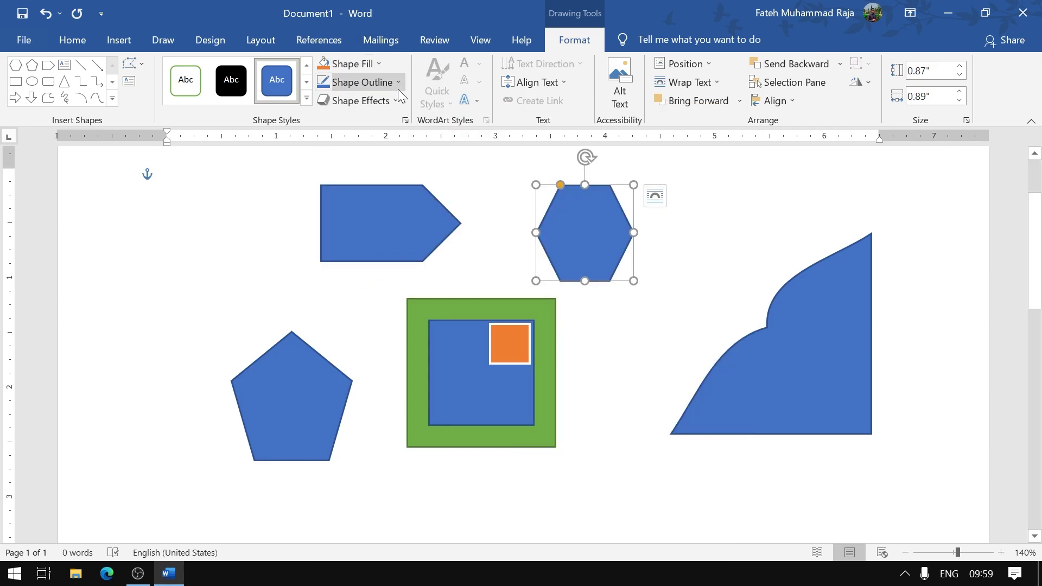
pyautogui.click(399, 87)
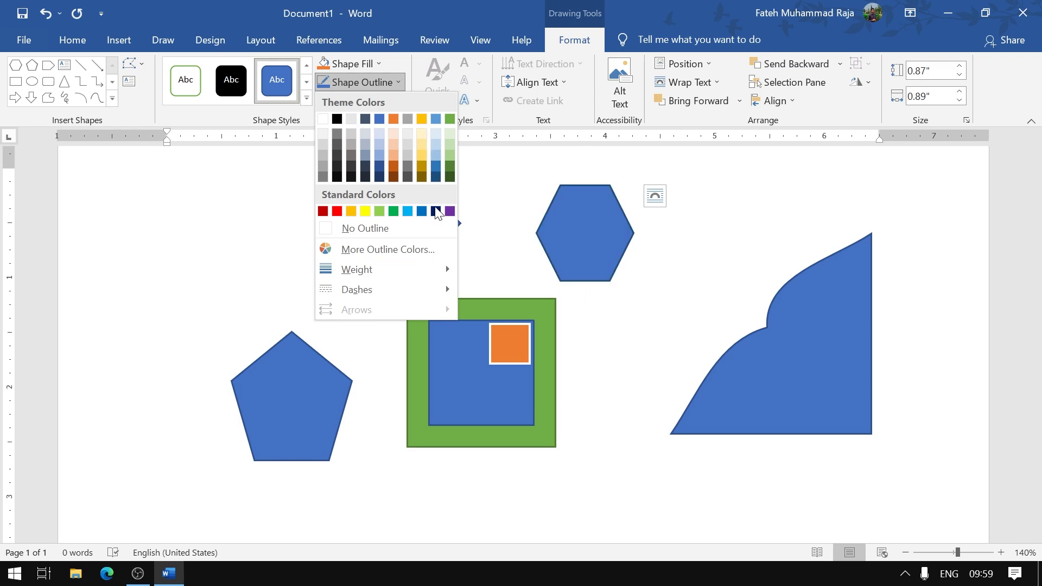
pyautogui.press('Escape')
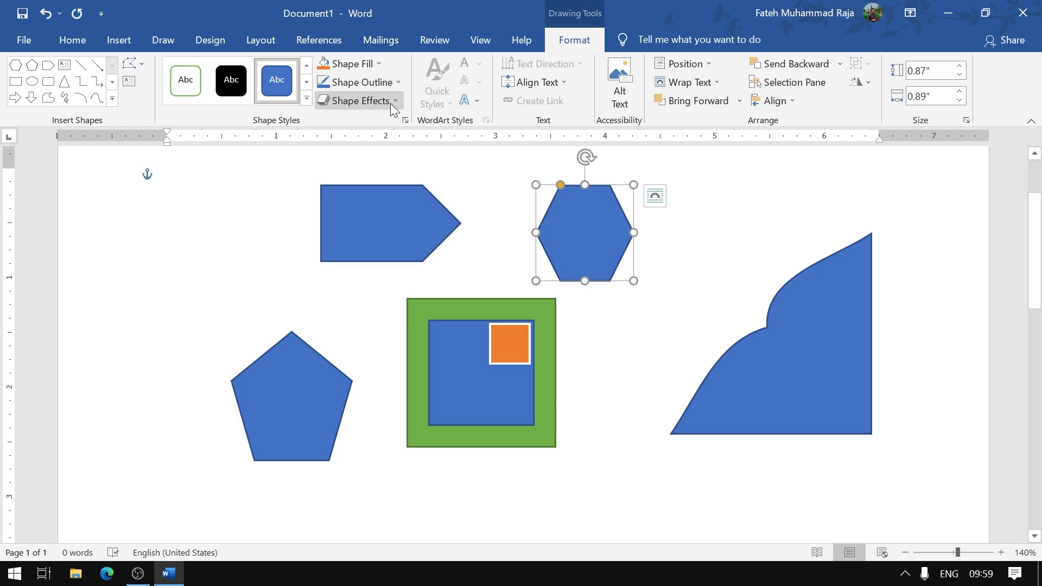
pyautogui.click(391, 104)
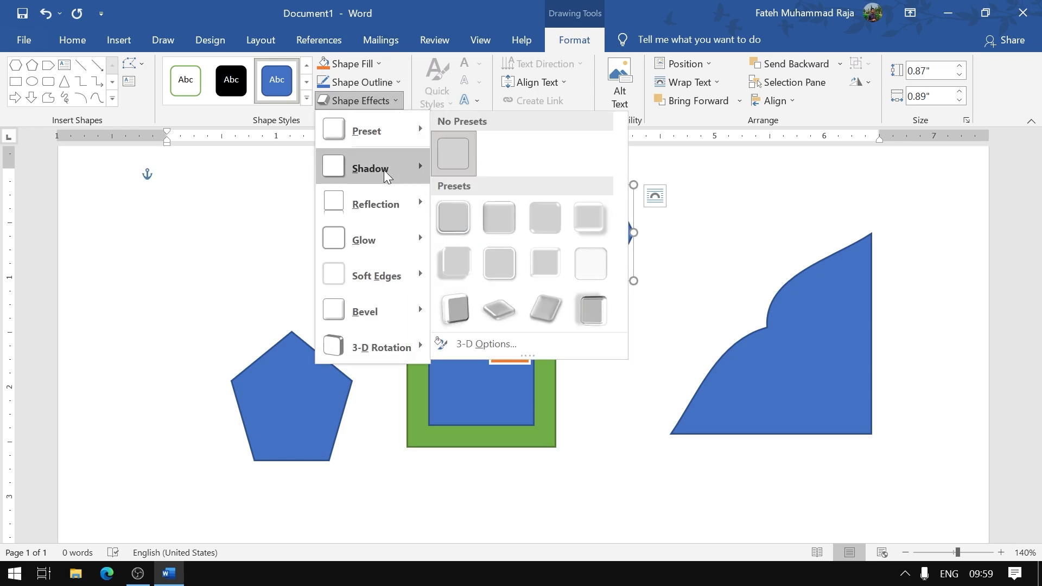
pyautogui.moveTo(376, 203)
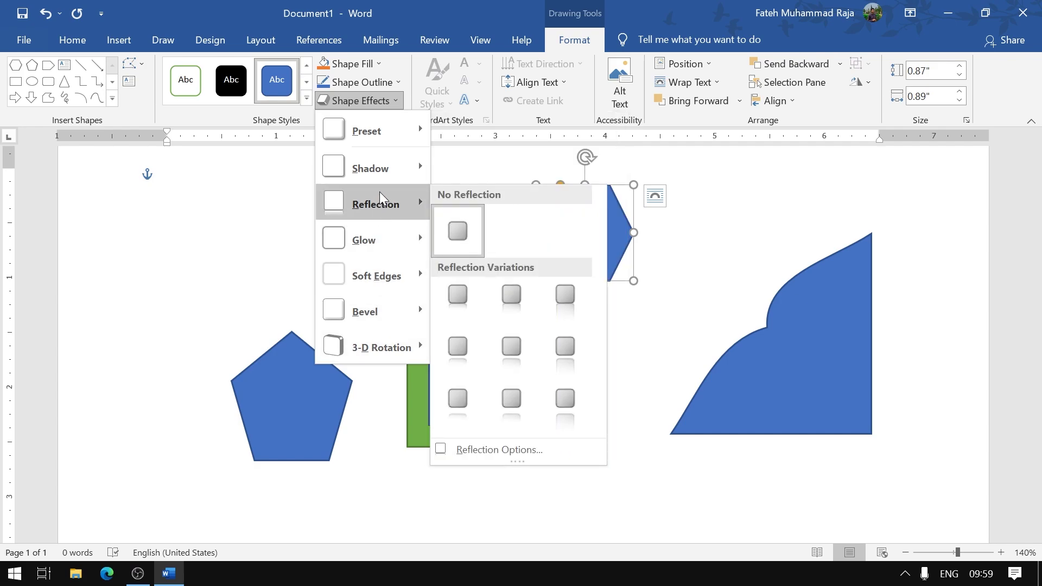
pyautogui.click(237, 120)
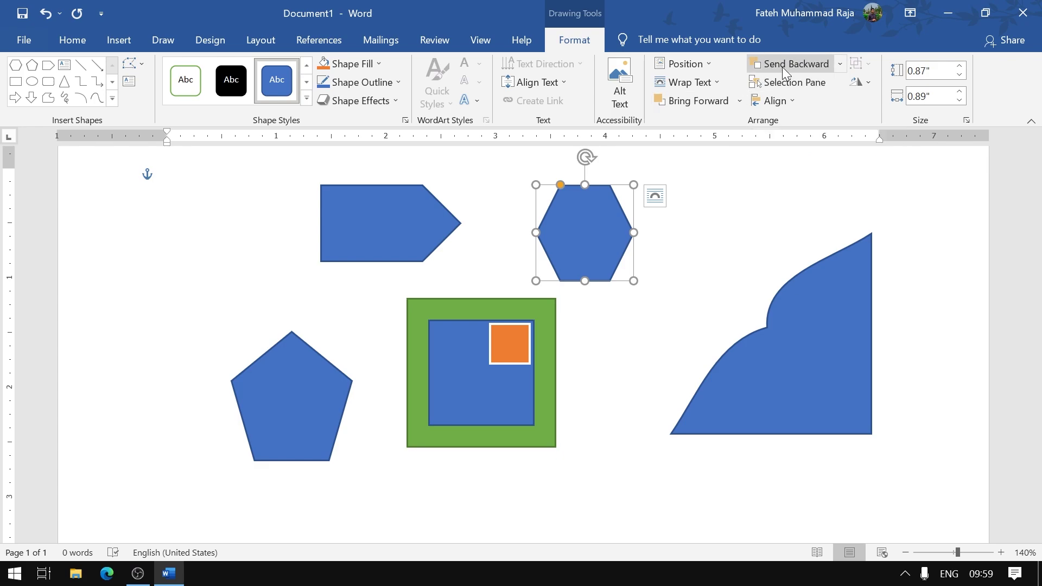
pyautogui.click(778, 82)
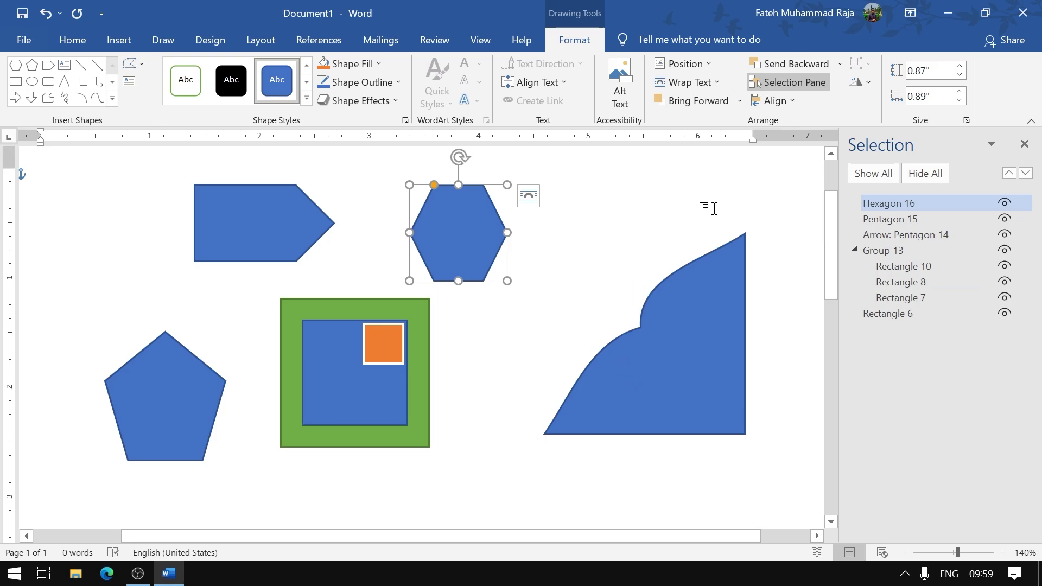
pyautogui.click(1025, 144)
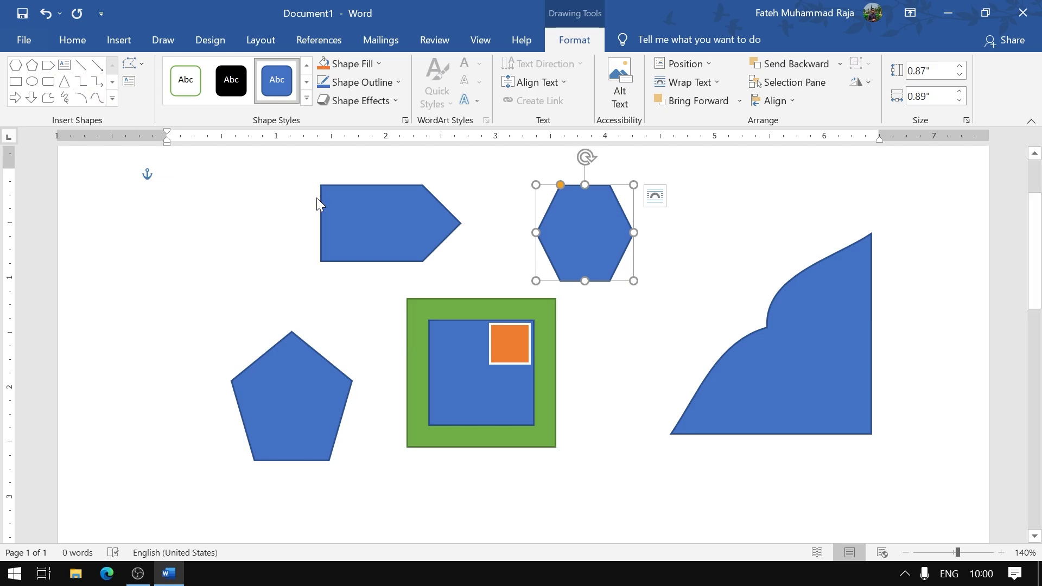
# - With Edit Points, drag the pentagon arrow's top-left vertex down and right so its left side slopes
pyautogui.click(360, 204)
pyautogui.click(142, 64)
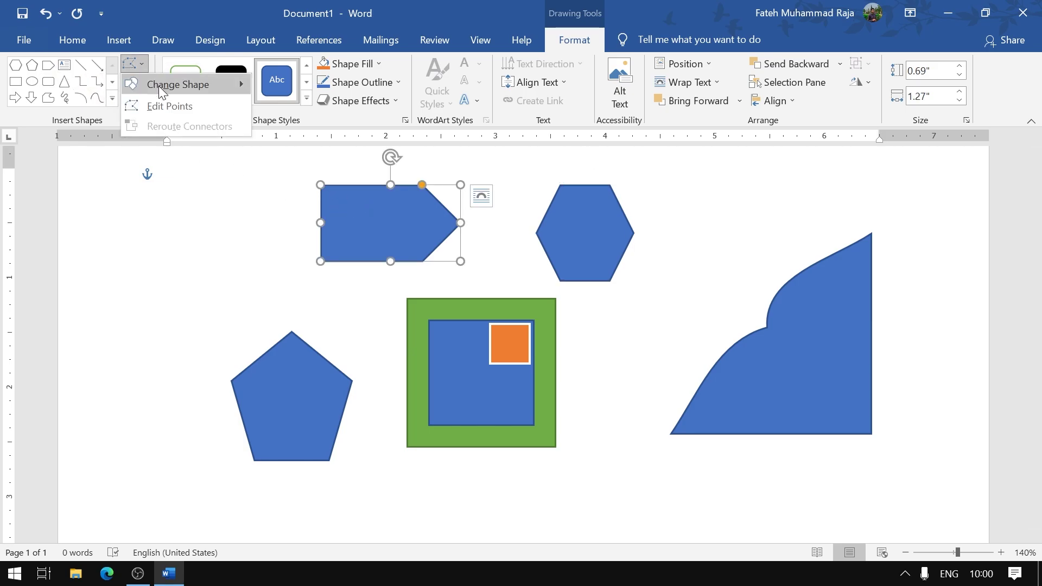
pyautogui.click(163, 93)
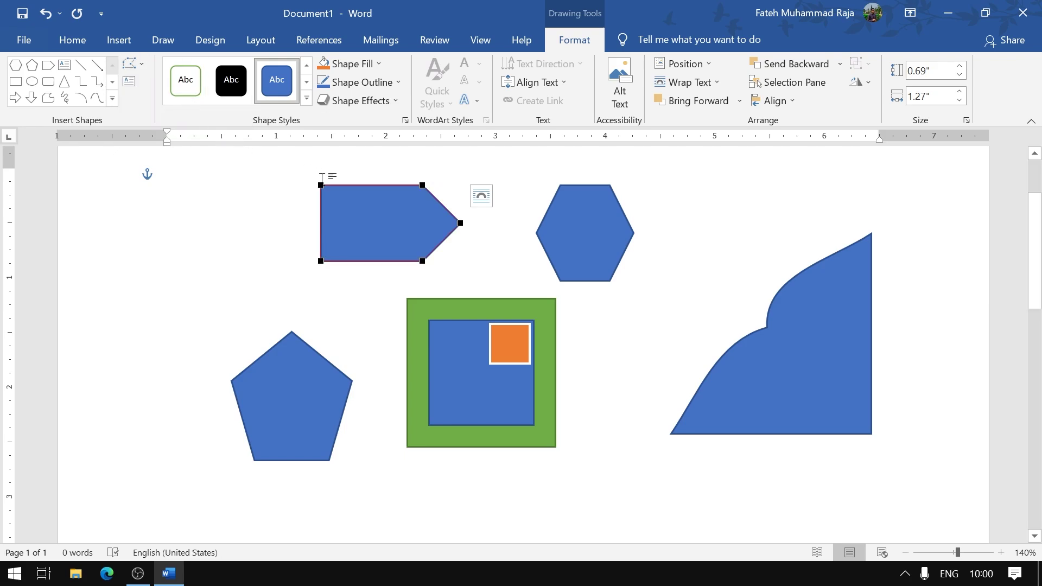
pyautogui.moveTo(320, 186); pyautogui.dragTo(365, 220)
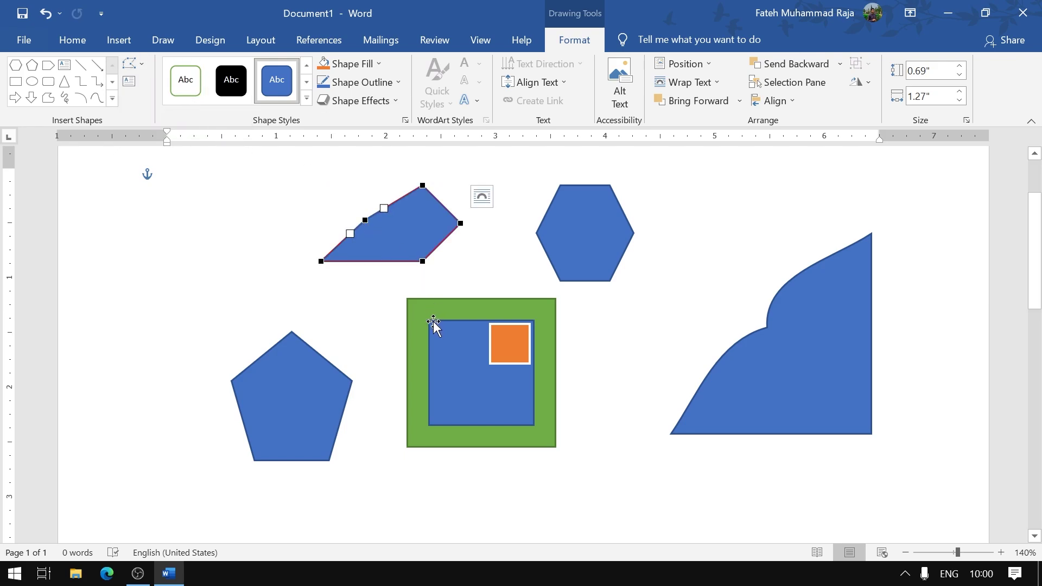
pyautogui.click(267, 419)
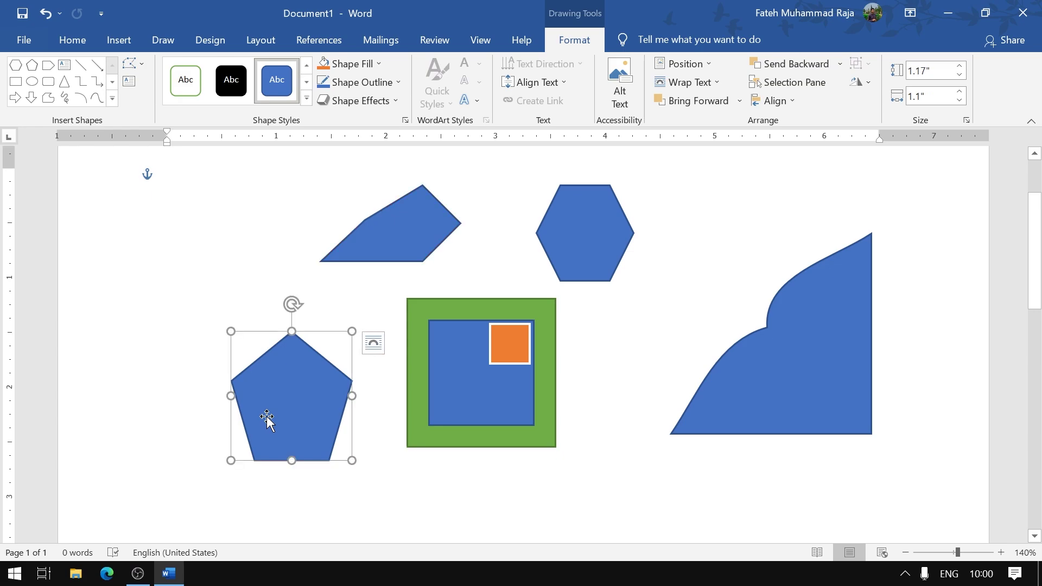